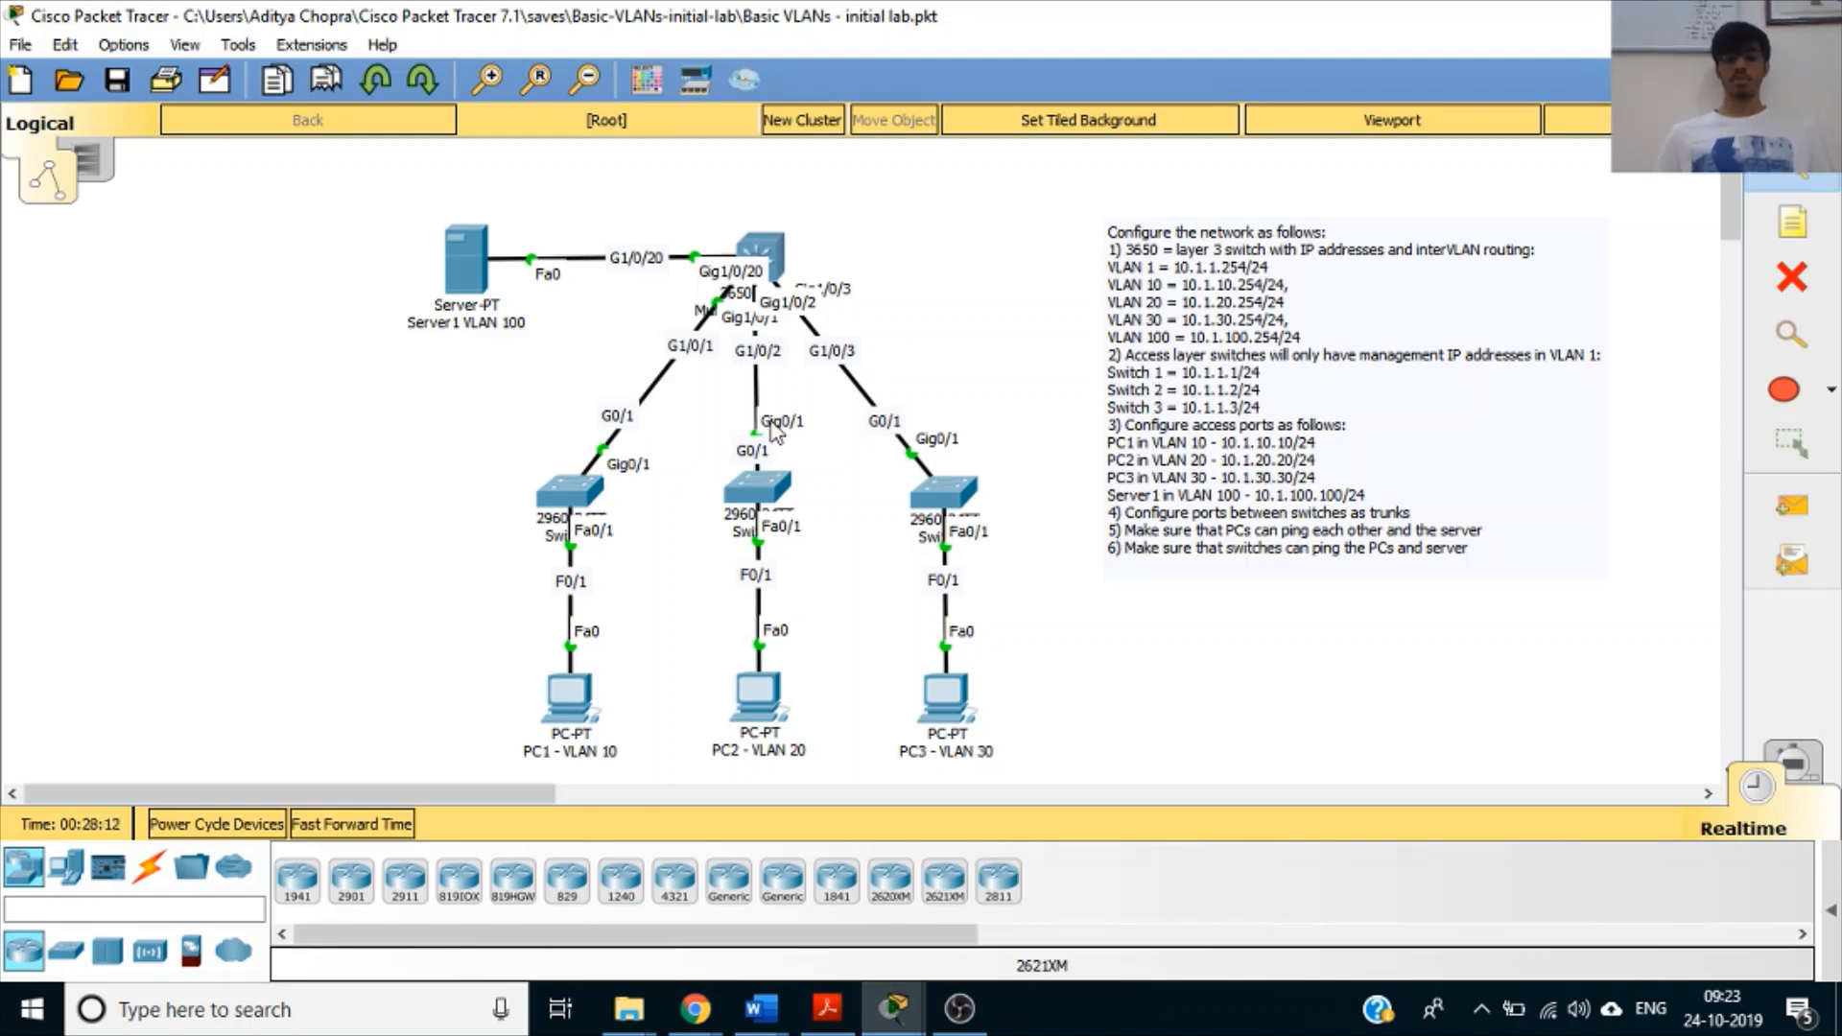
- Examine the network topology and read the Word notes from the beginning, covering the core switch's VLANs and the show vlan commands
{"action": "left_click_drag", "start_coordinate": [515, 471], "coordinate": [995, 525]}
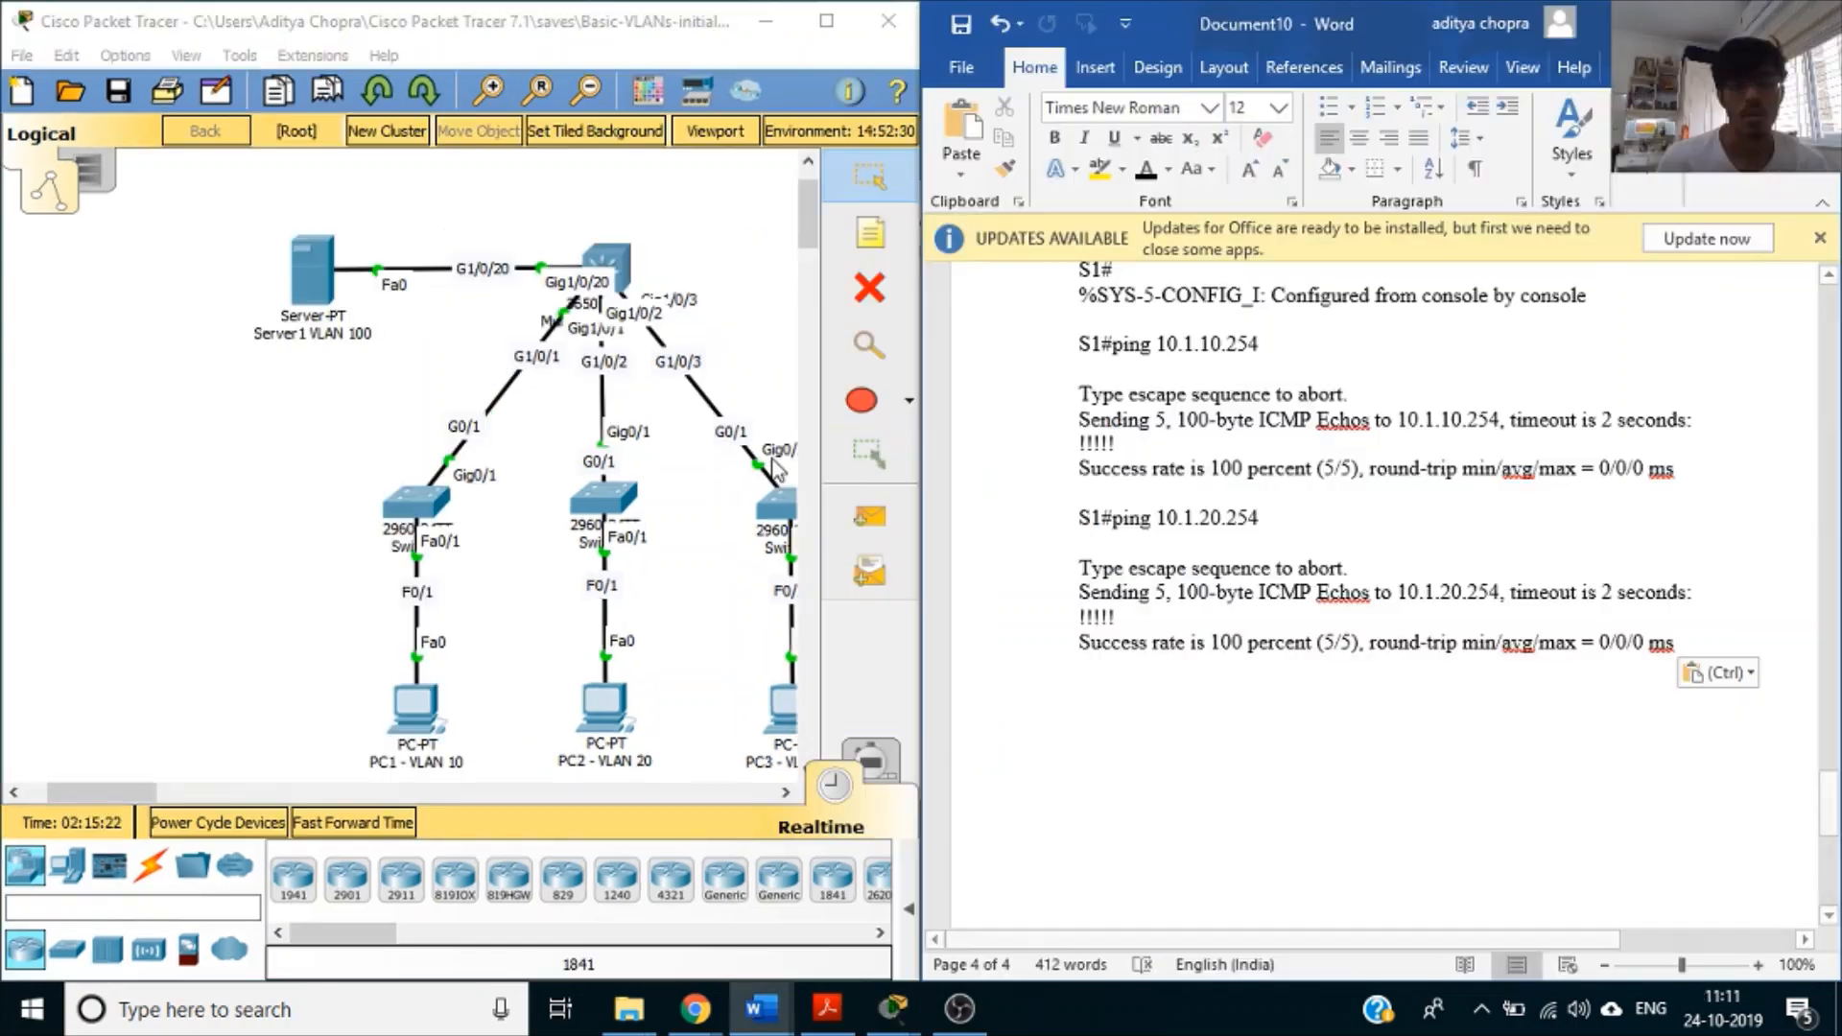
{"action": "scroll", "coordinate": [1440, 525], "scroll_direction": "up", "scroll_amount": 10}
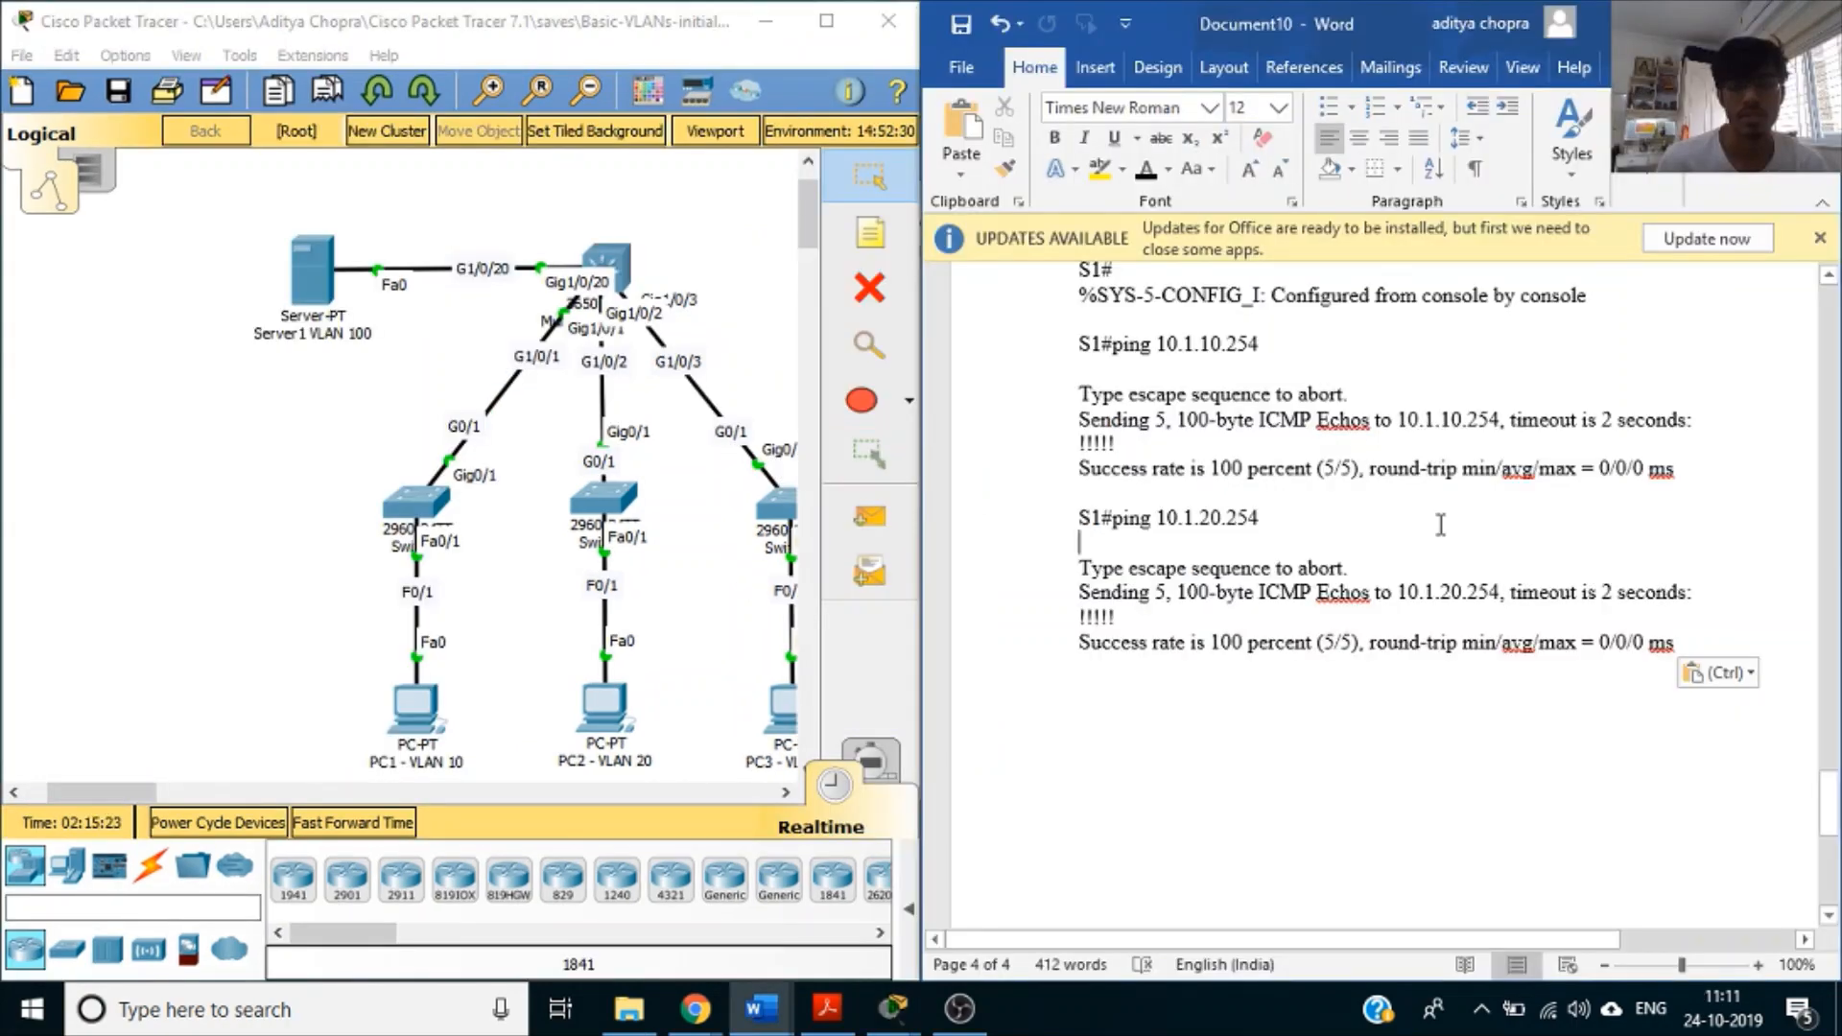
{"action": "scroll", "coordinate": [1440, 524], "scroll_direction": "up", "scroll_amount": 15}
{"action": "left_click", "coordinate": [701, 574]}
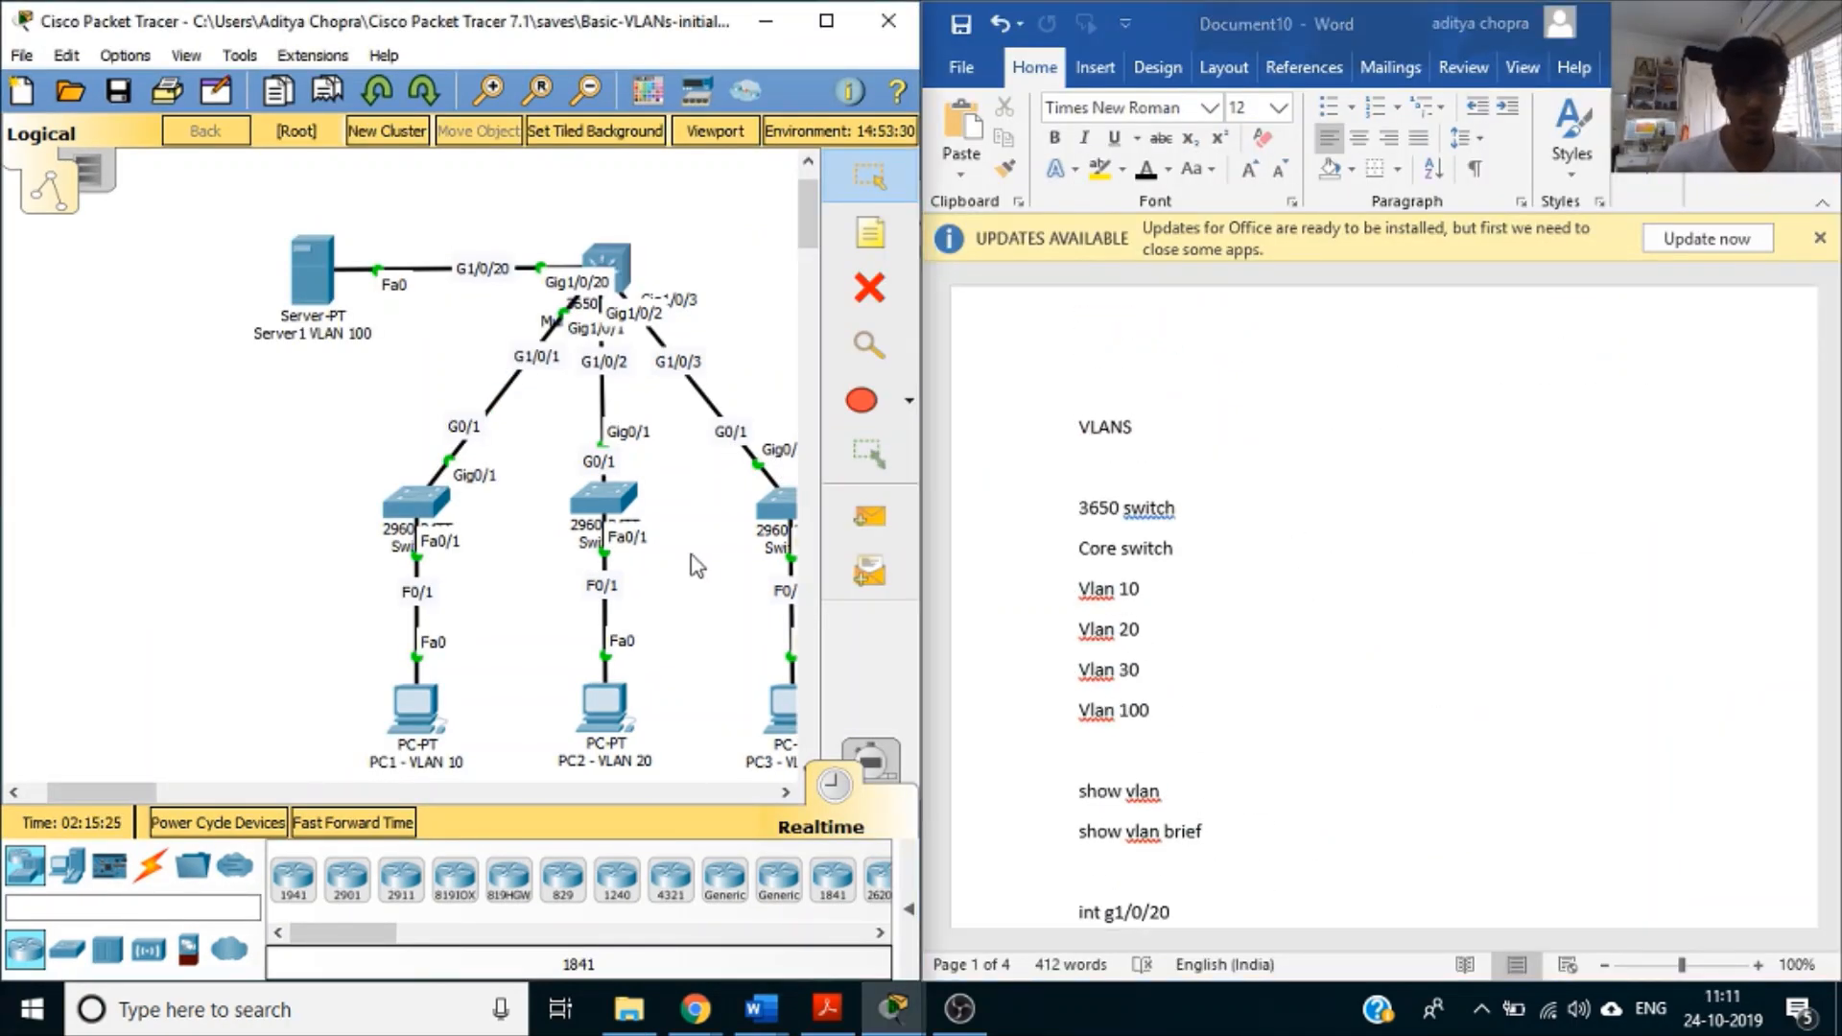
{"action": "scroll", "coordinate": [701, 574], "scroll_direction": "right", "scroll_amount": 2}
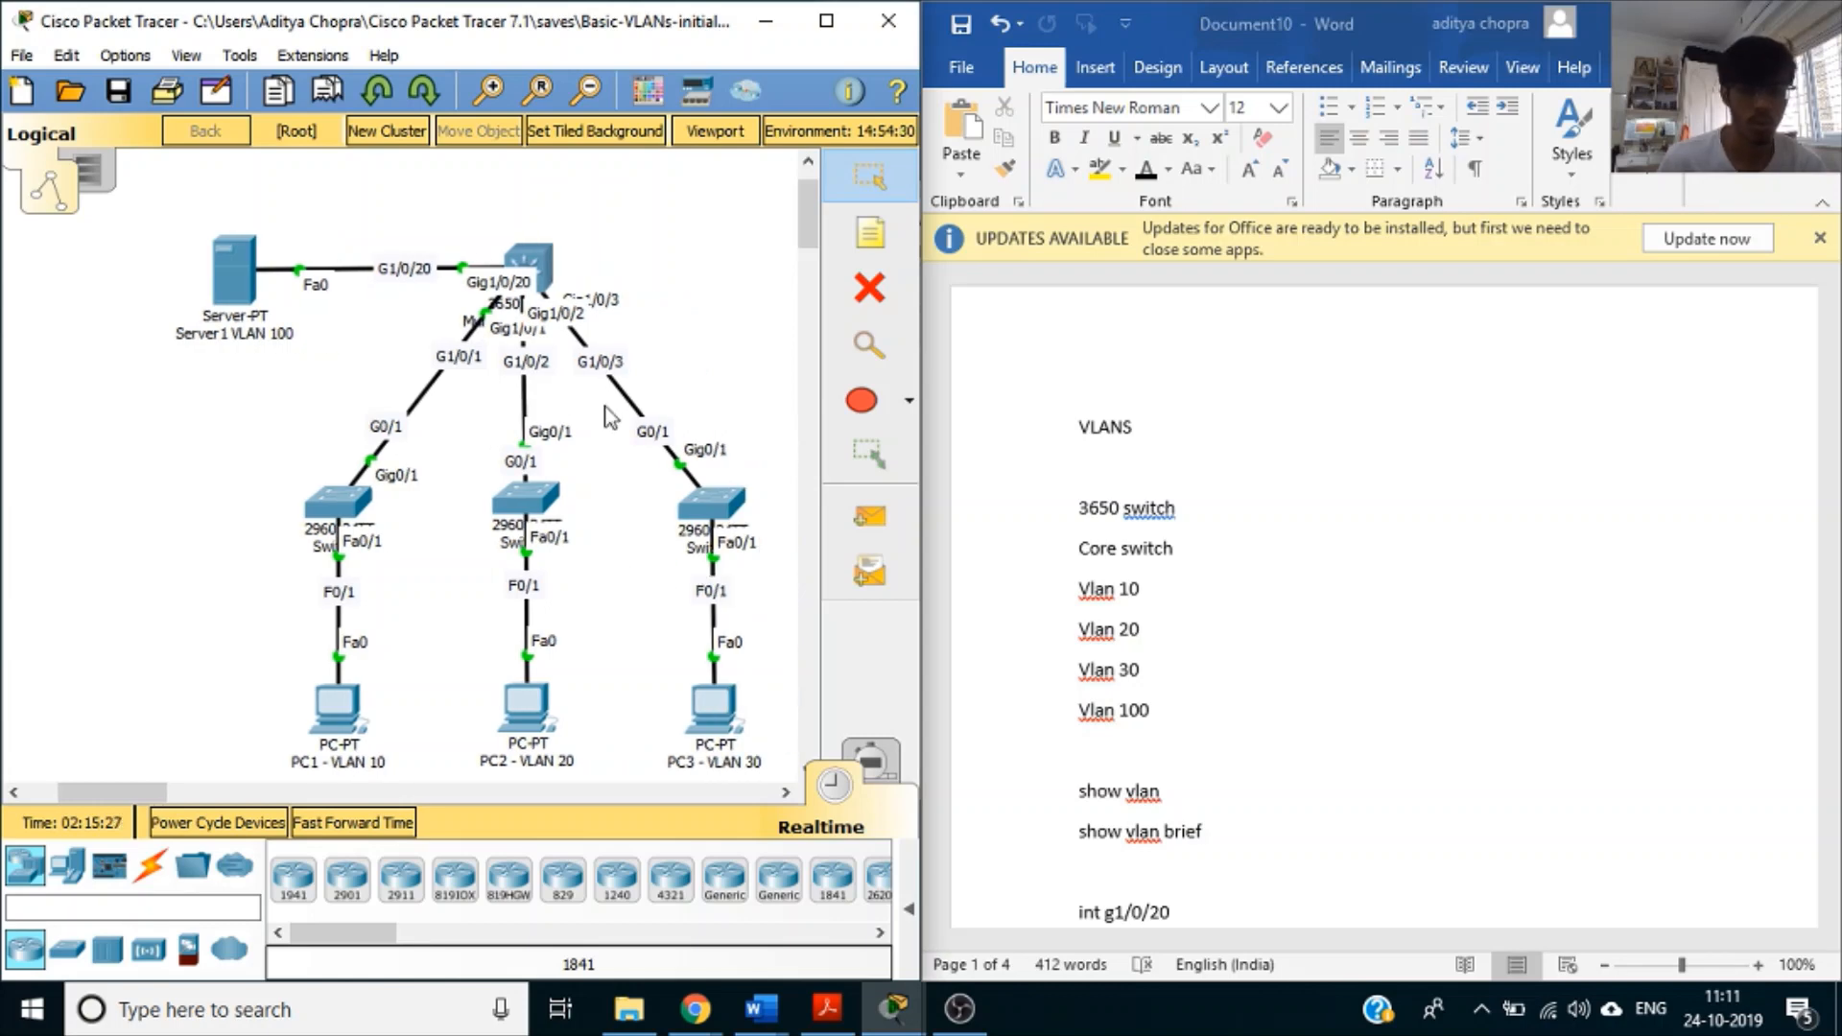
{"action": "left_click", "coordinate": [1299, 651]}
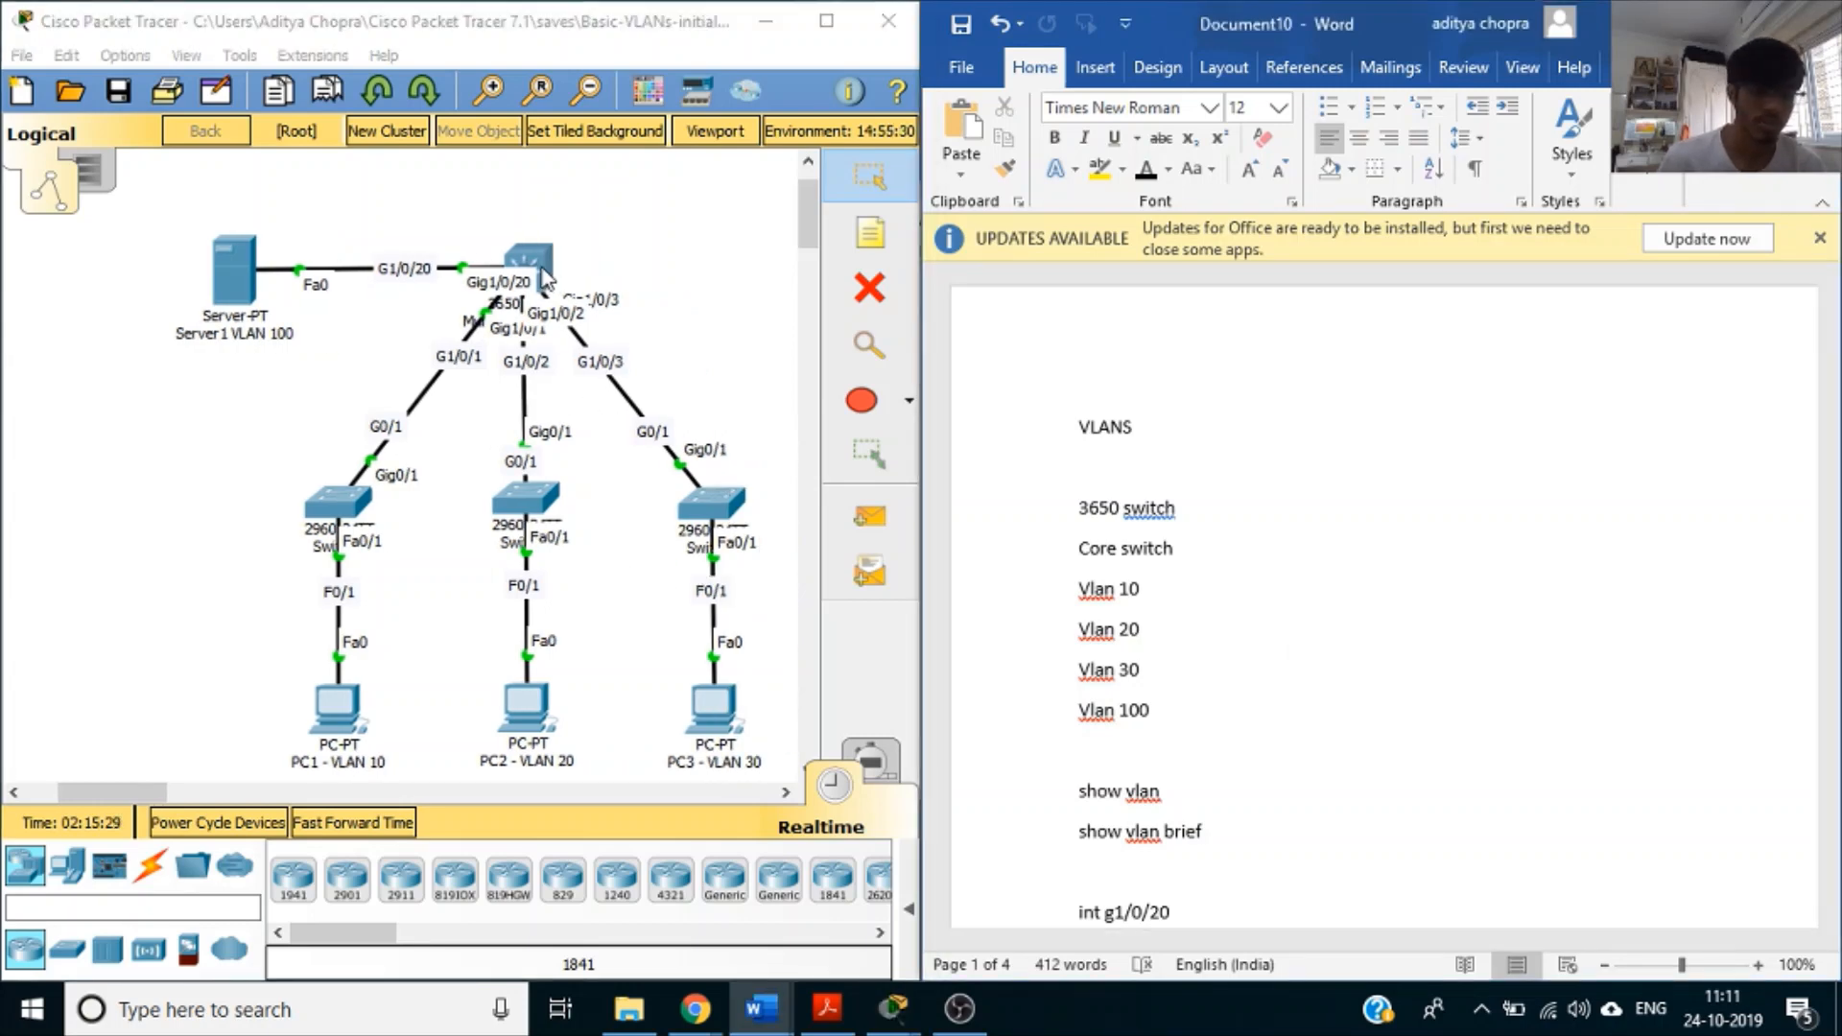
{"action": "left_click", "coordinate": [1180, 595]}
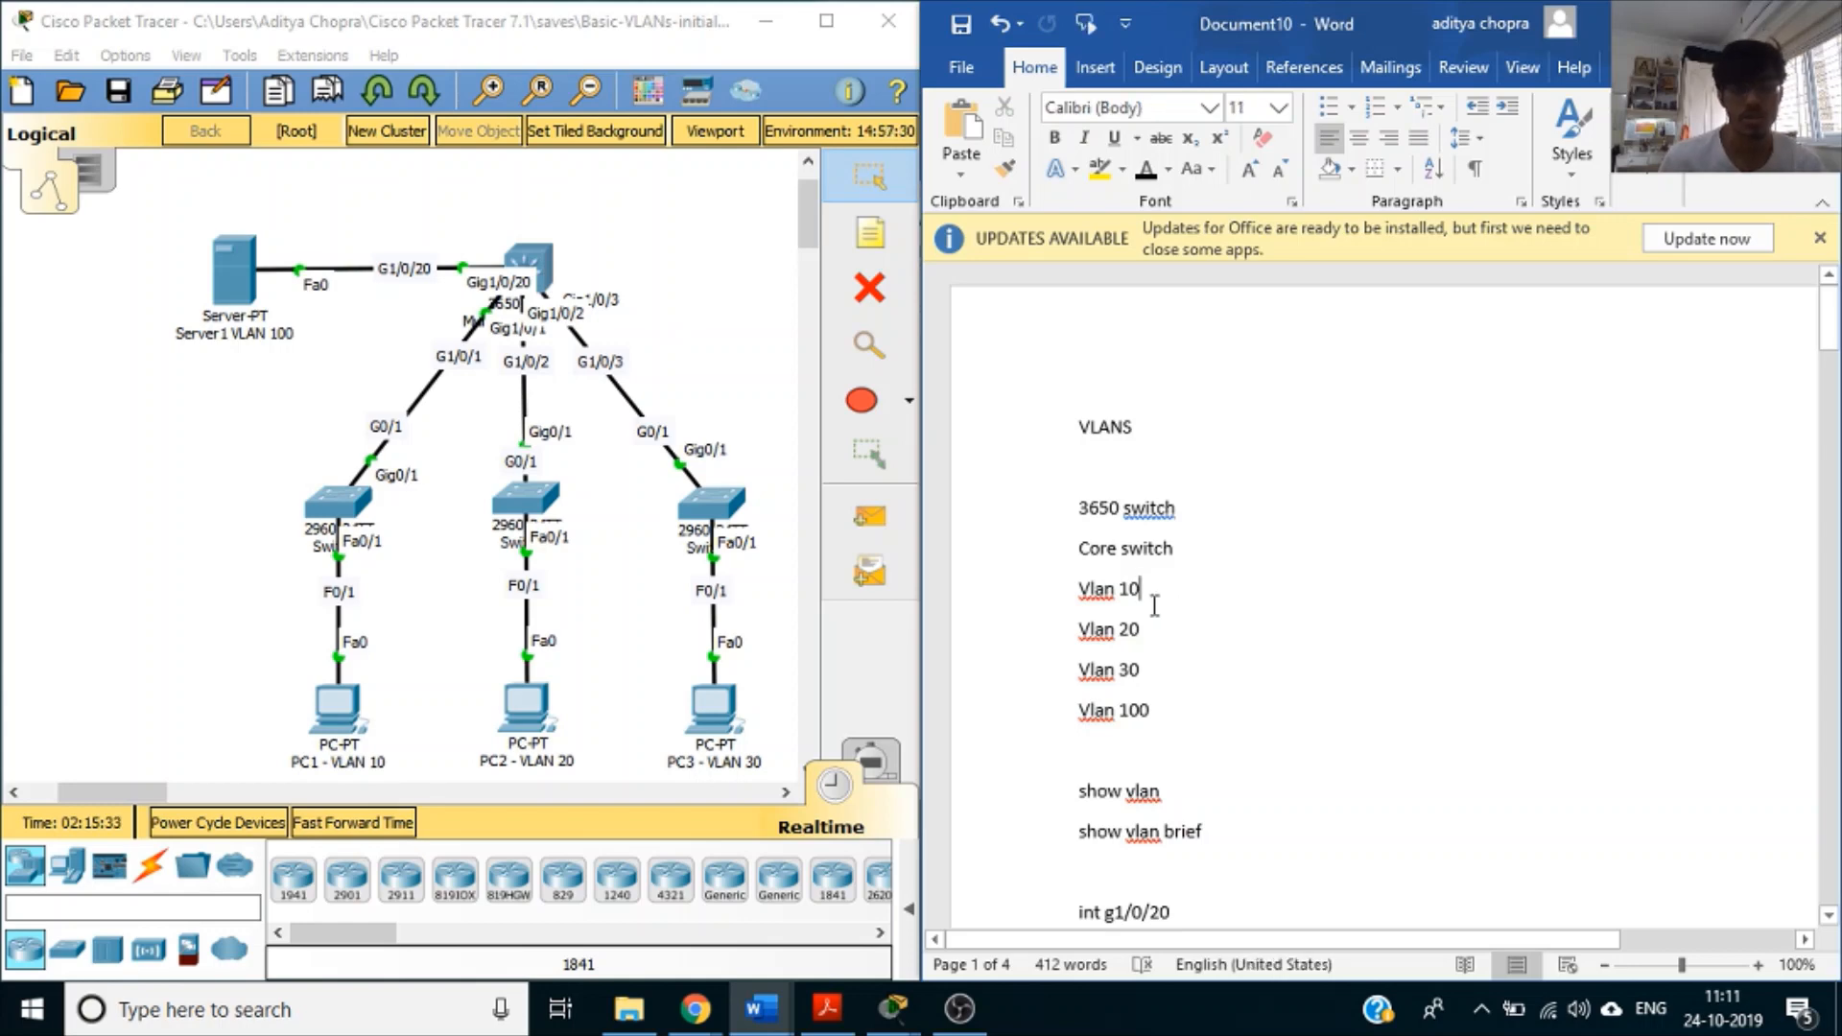
{"action": "scroll", "coordinate": [1000, 838], "scroll_direction": "down", "scroll_amount": 2}
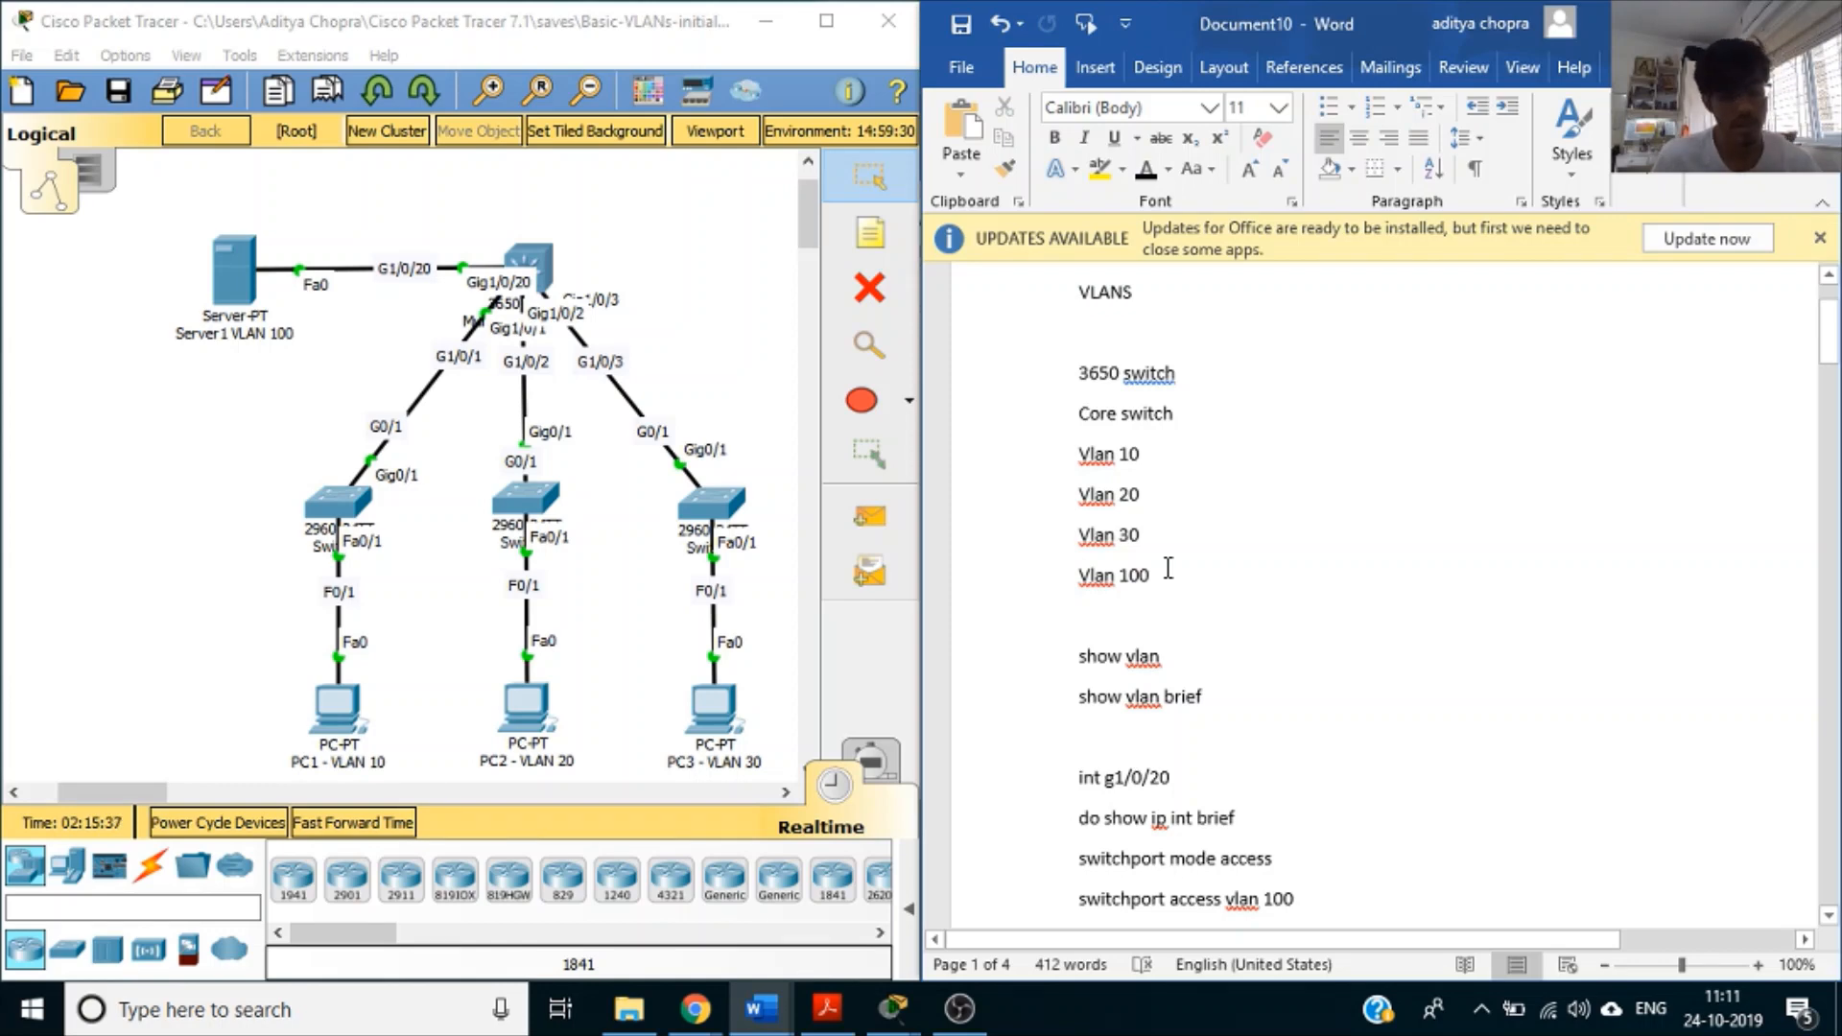
{"action": "left_click", "coordinate": [1259, 637]}
{"action": "scroll", "coordinate": [1189, 595], "scroll_direction": "down", "scroll_amount": 4}
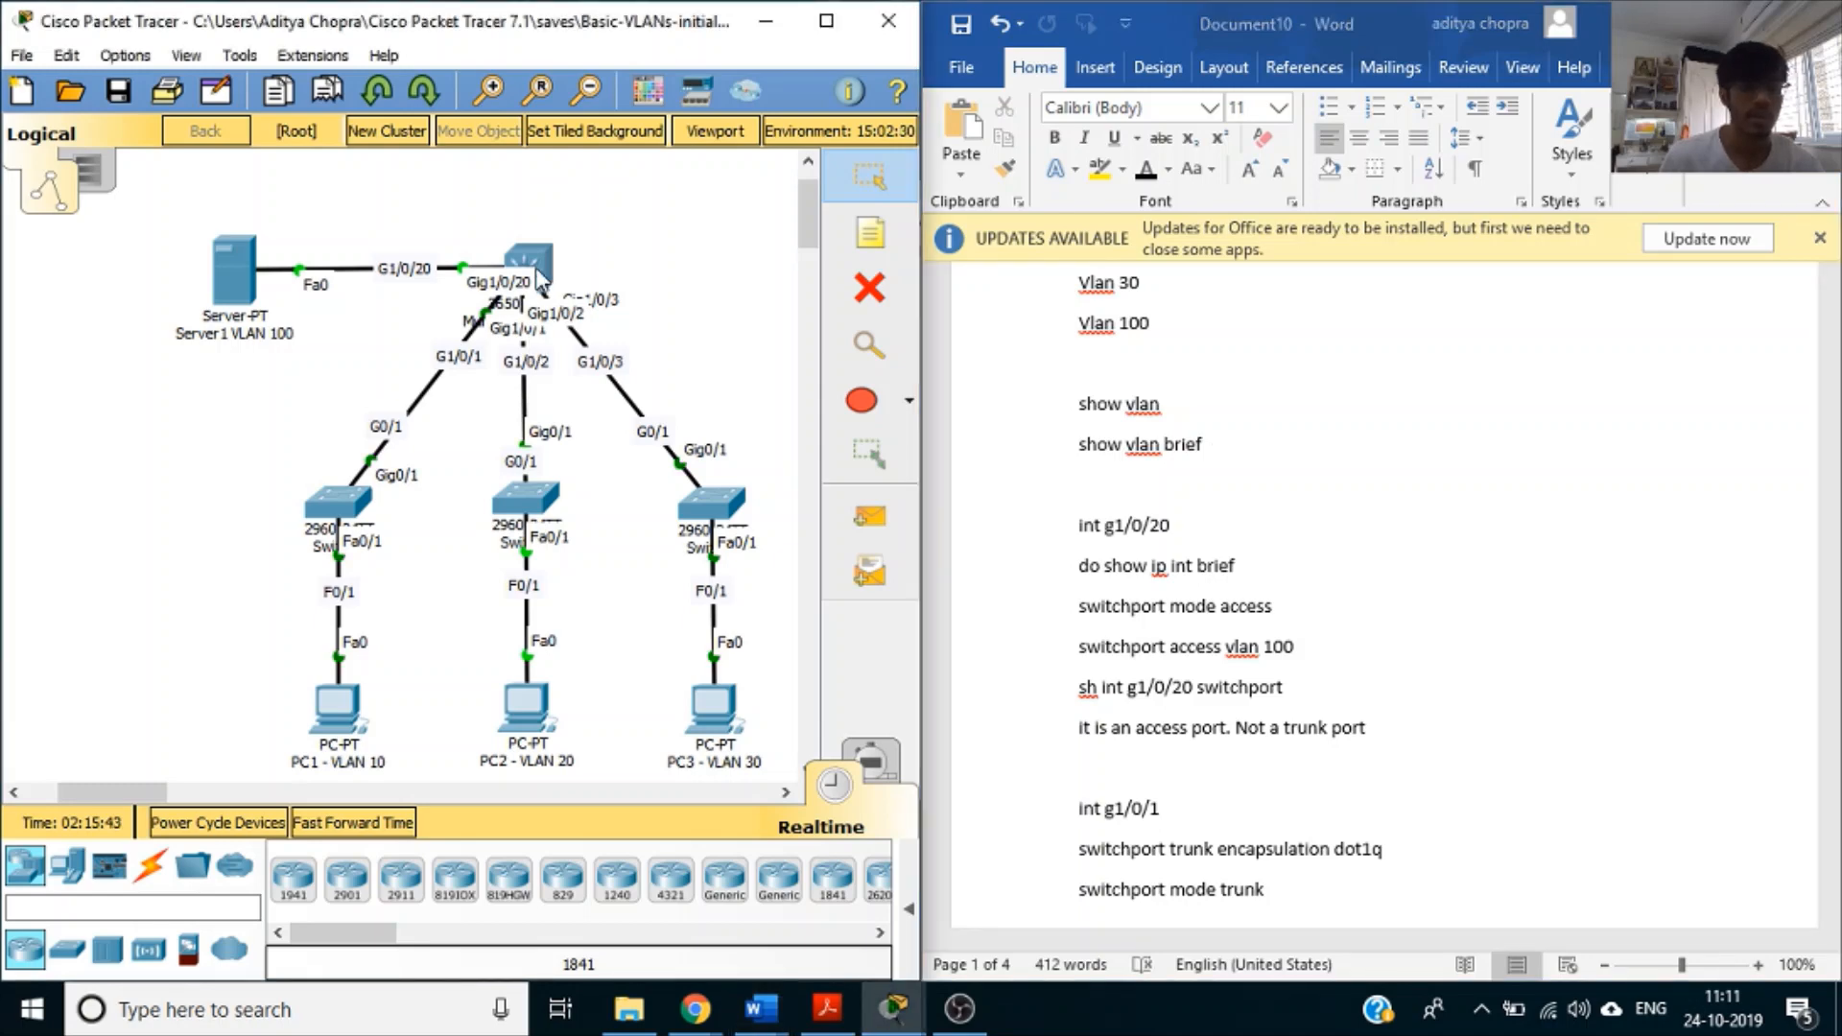
- Open the core multilayer switch's command line in Packet Tracer, run show vlan and examine the listed VLANs
{"action": "left_click", "coordinate": [528, 265]}
{"action": "left_click", "coordinate": [527, 265]}
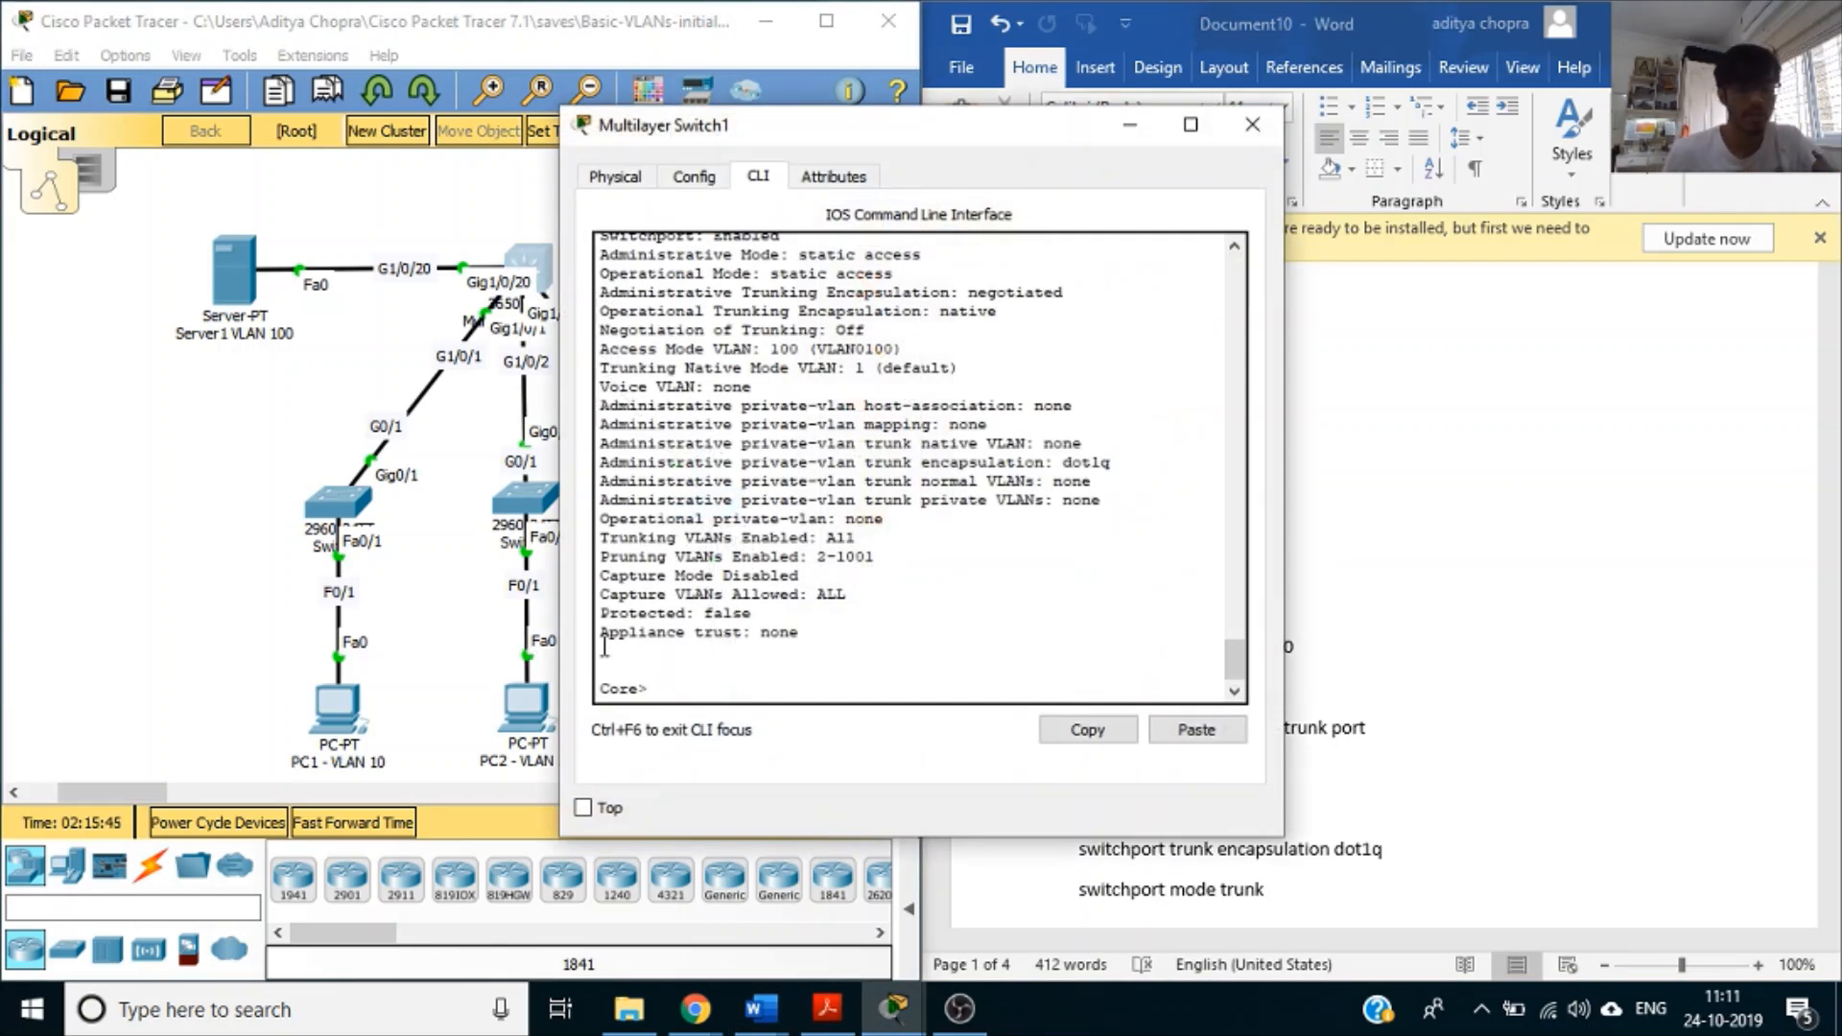
{"action": "type", "text": "show vlan"}
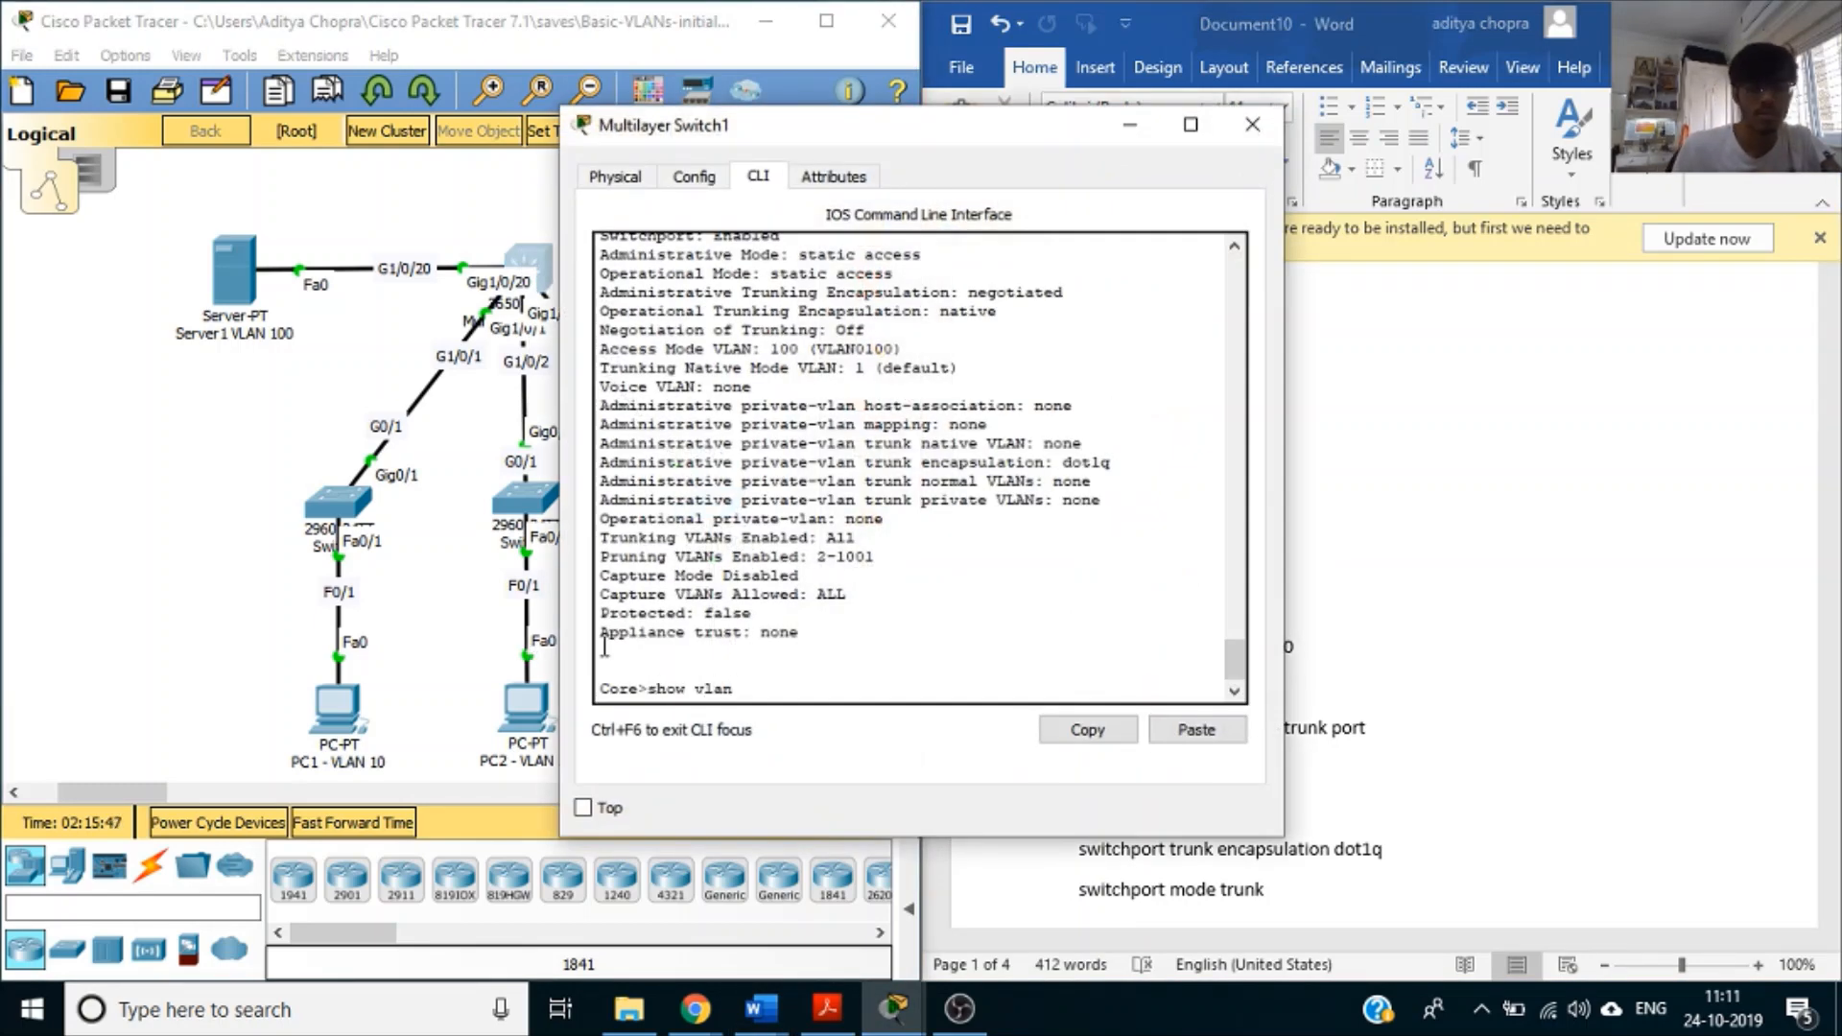
{"action": "key", "text": "Return"}
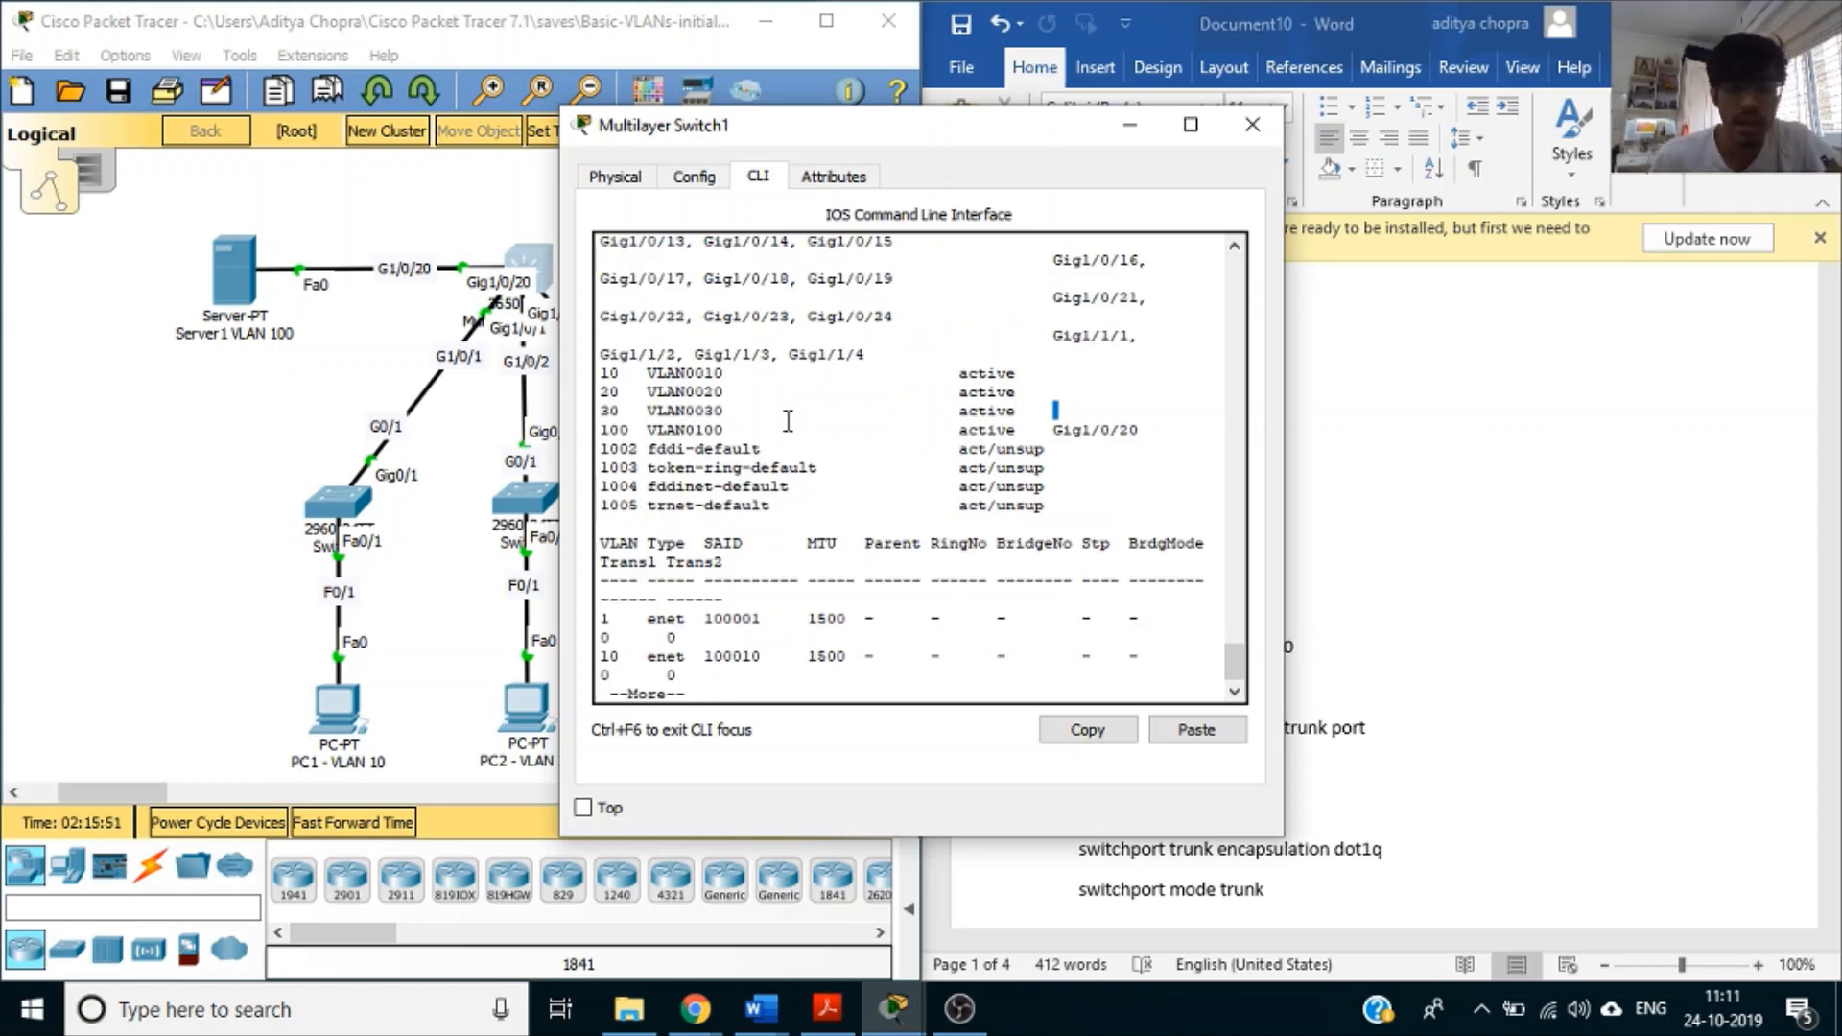
{"action": "left_click_drag", "start_coordinate": [788, 421], "coordinate": [1013, 355]}
{"action": "left_click", "coordinate": [1040, 475]}
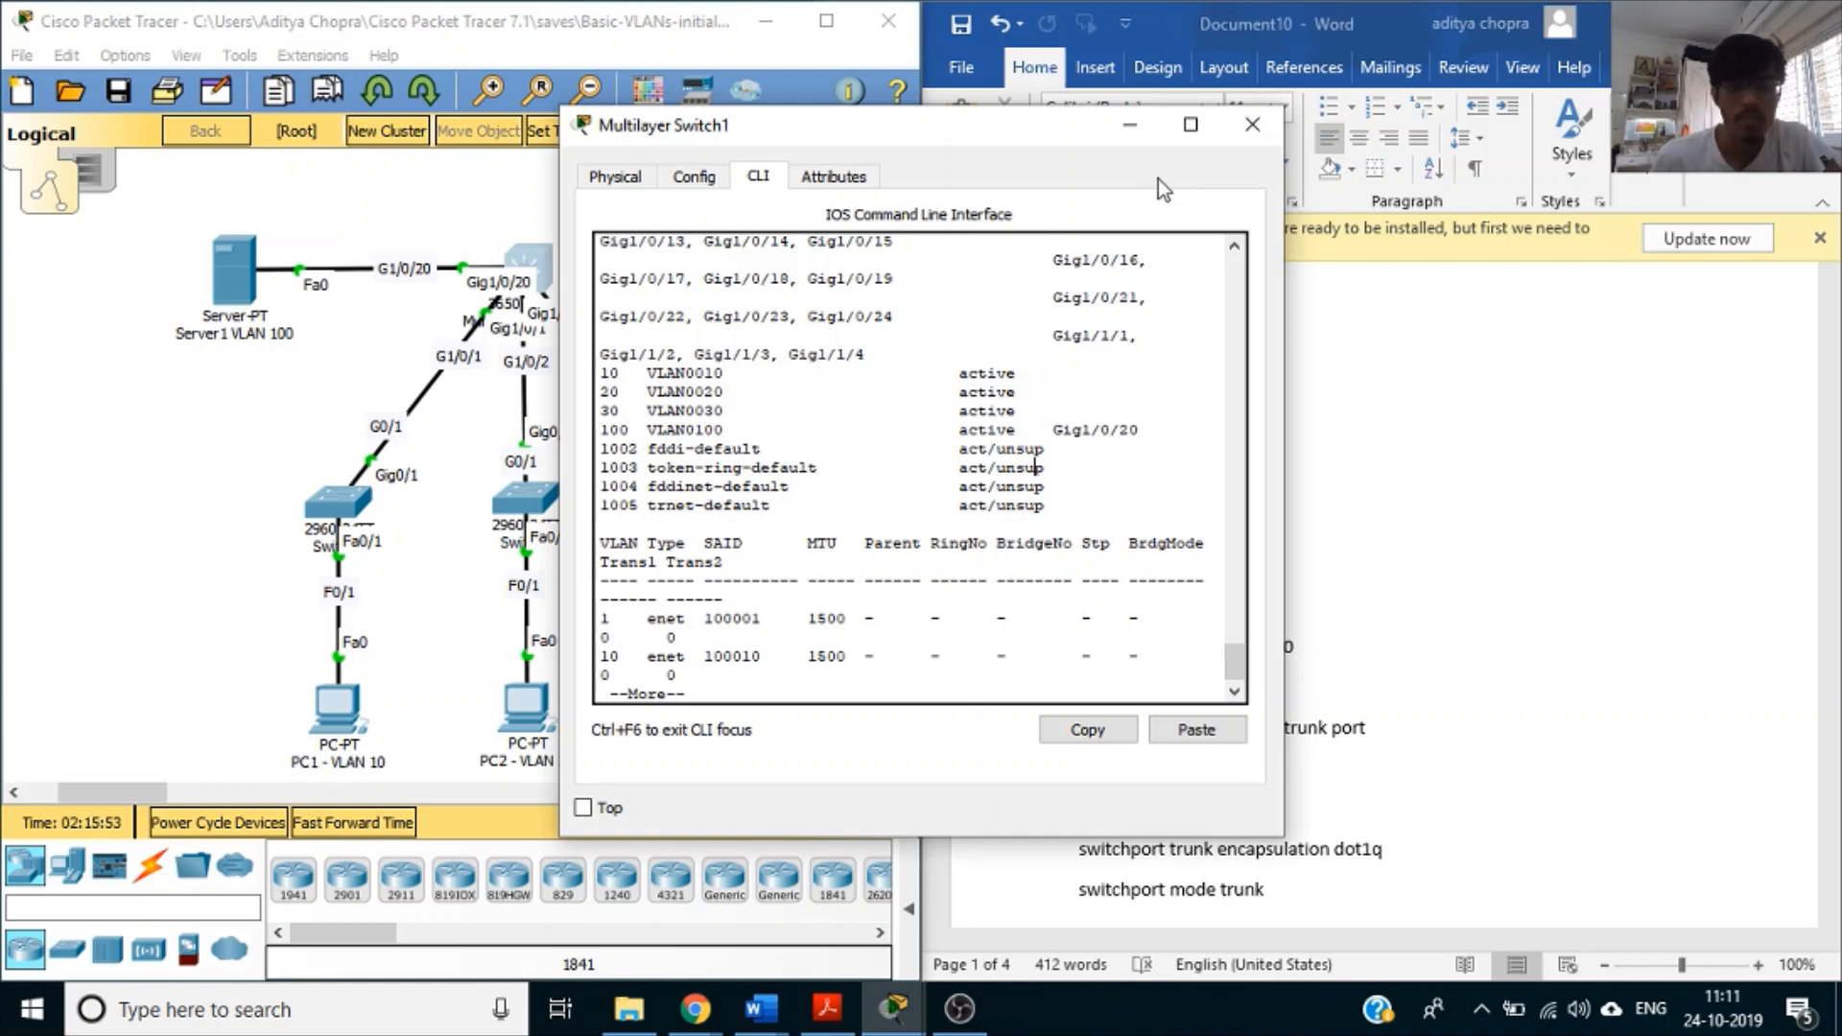
- Page through the rest of the show vlan output until the Core prompt returns
{"action": "key", "text": "Return"}
{"action": "key", "text": "Return"}
{"action": "key", "text": "Return"}
{"action": "key", "text": "Return"}
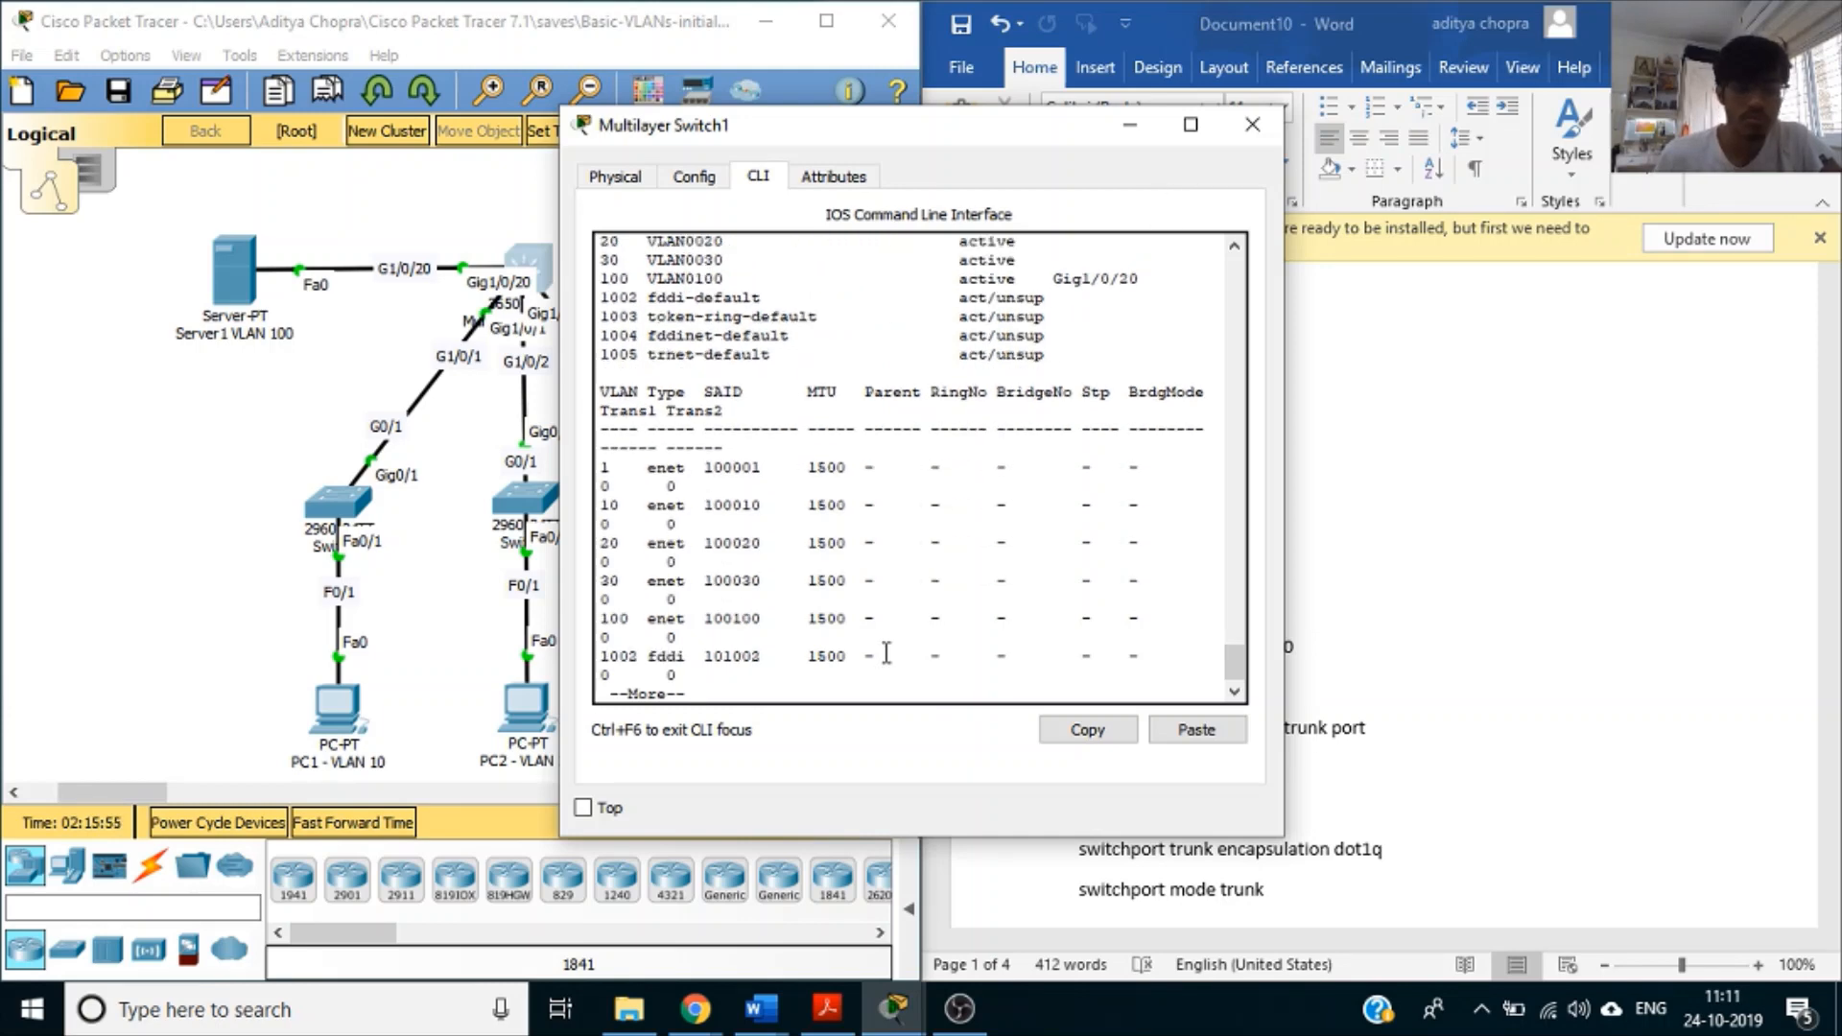
{"action": "key", "text": "space"}
{"action": "key", "text": "Return"}
{"action": "key", "text": "Return"}
{"action": "key", "text": "Return"}
{"action": "key", "text": "Return"}
{"action": "key", "text": "Return"}
{"action": "key", "text": "Return"}
- Run show vlan brief on the core switch
{"action": "type", "text": "show"}
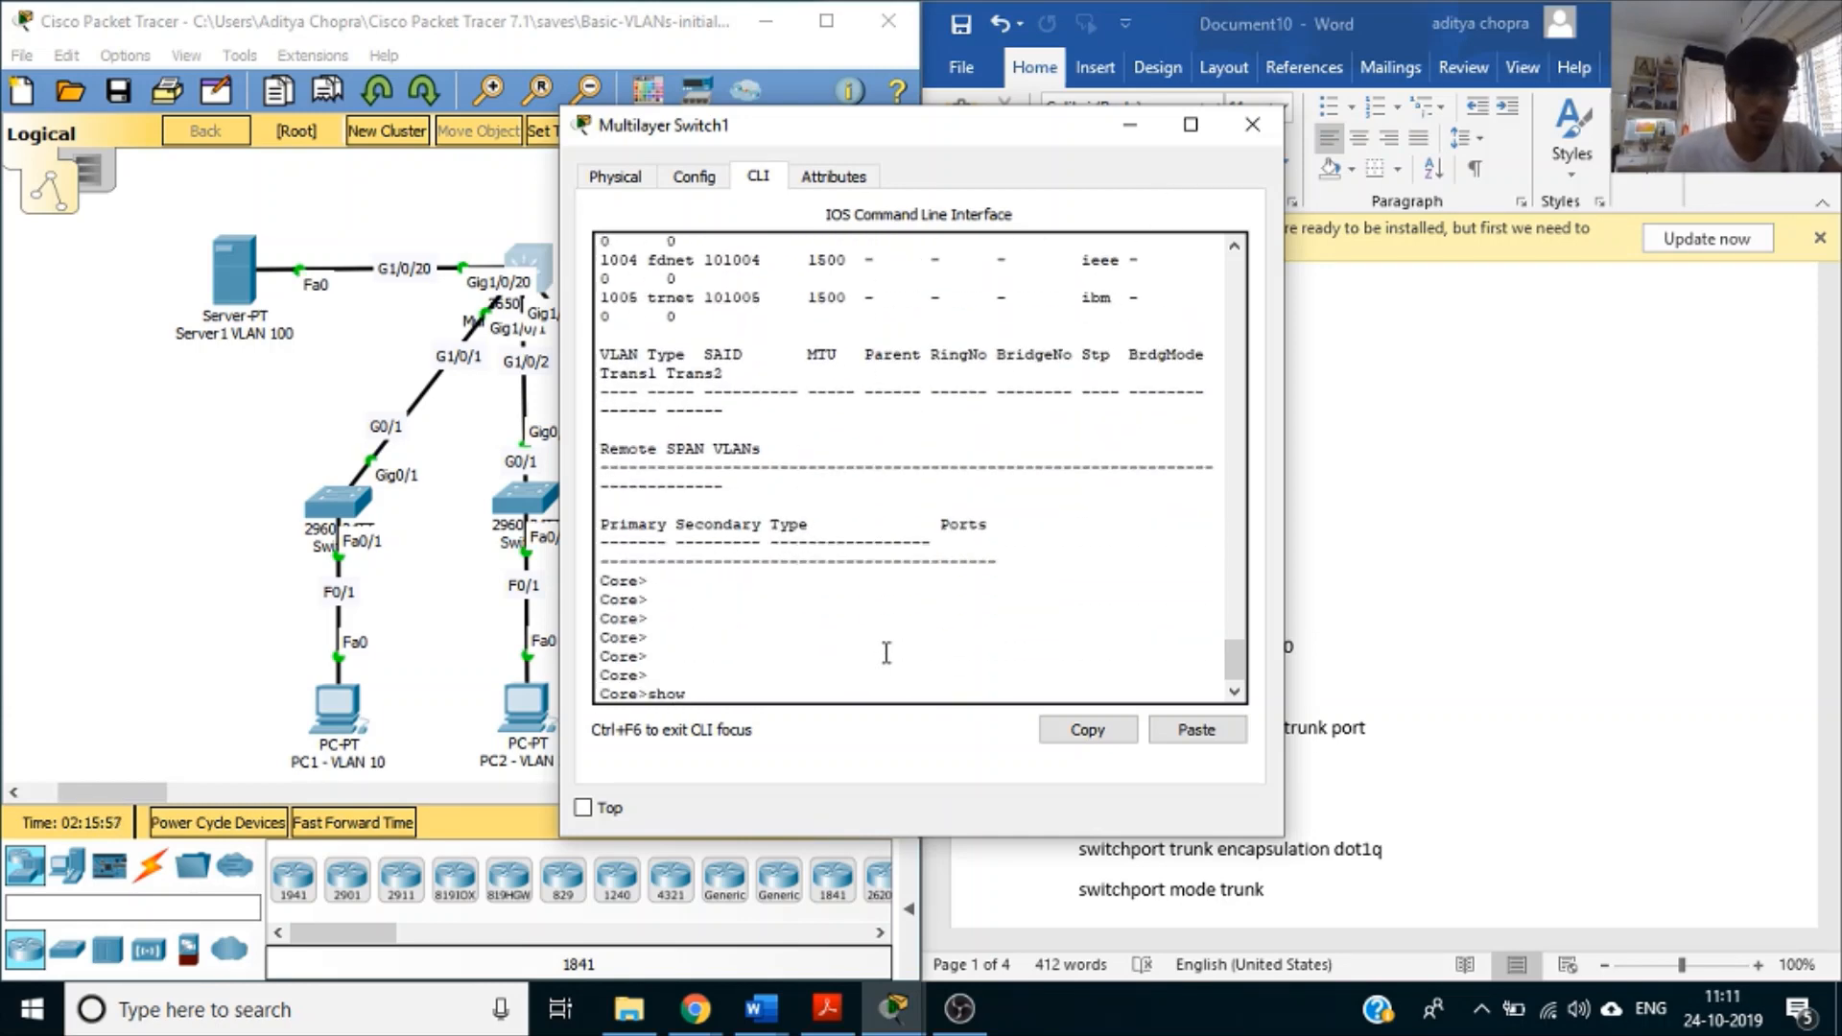
{"action": "type", "text": " vlan brief"}
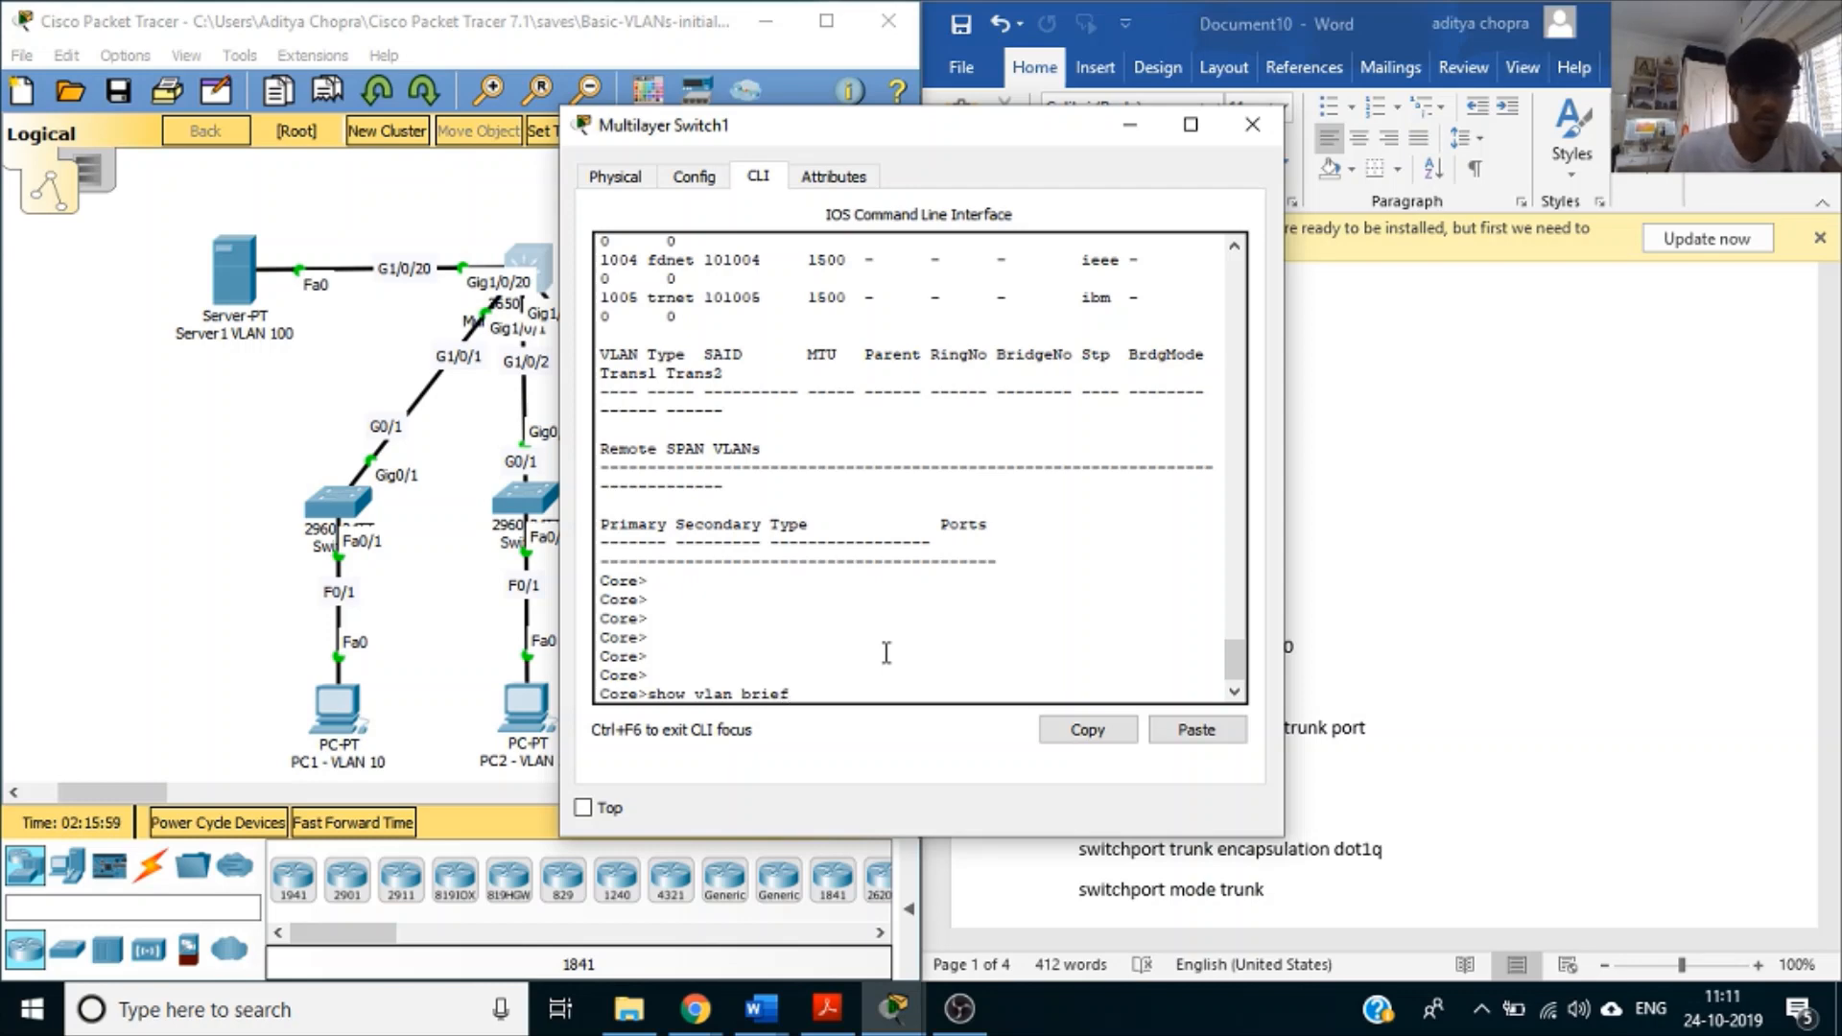
{"action": "key", "text": "Return"}
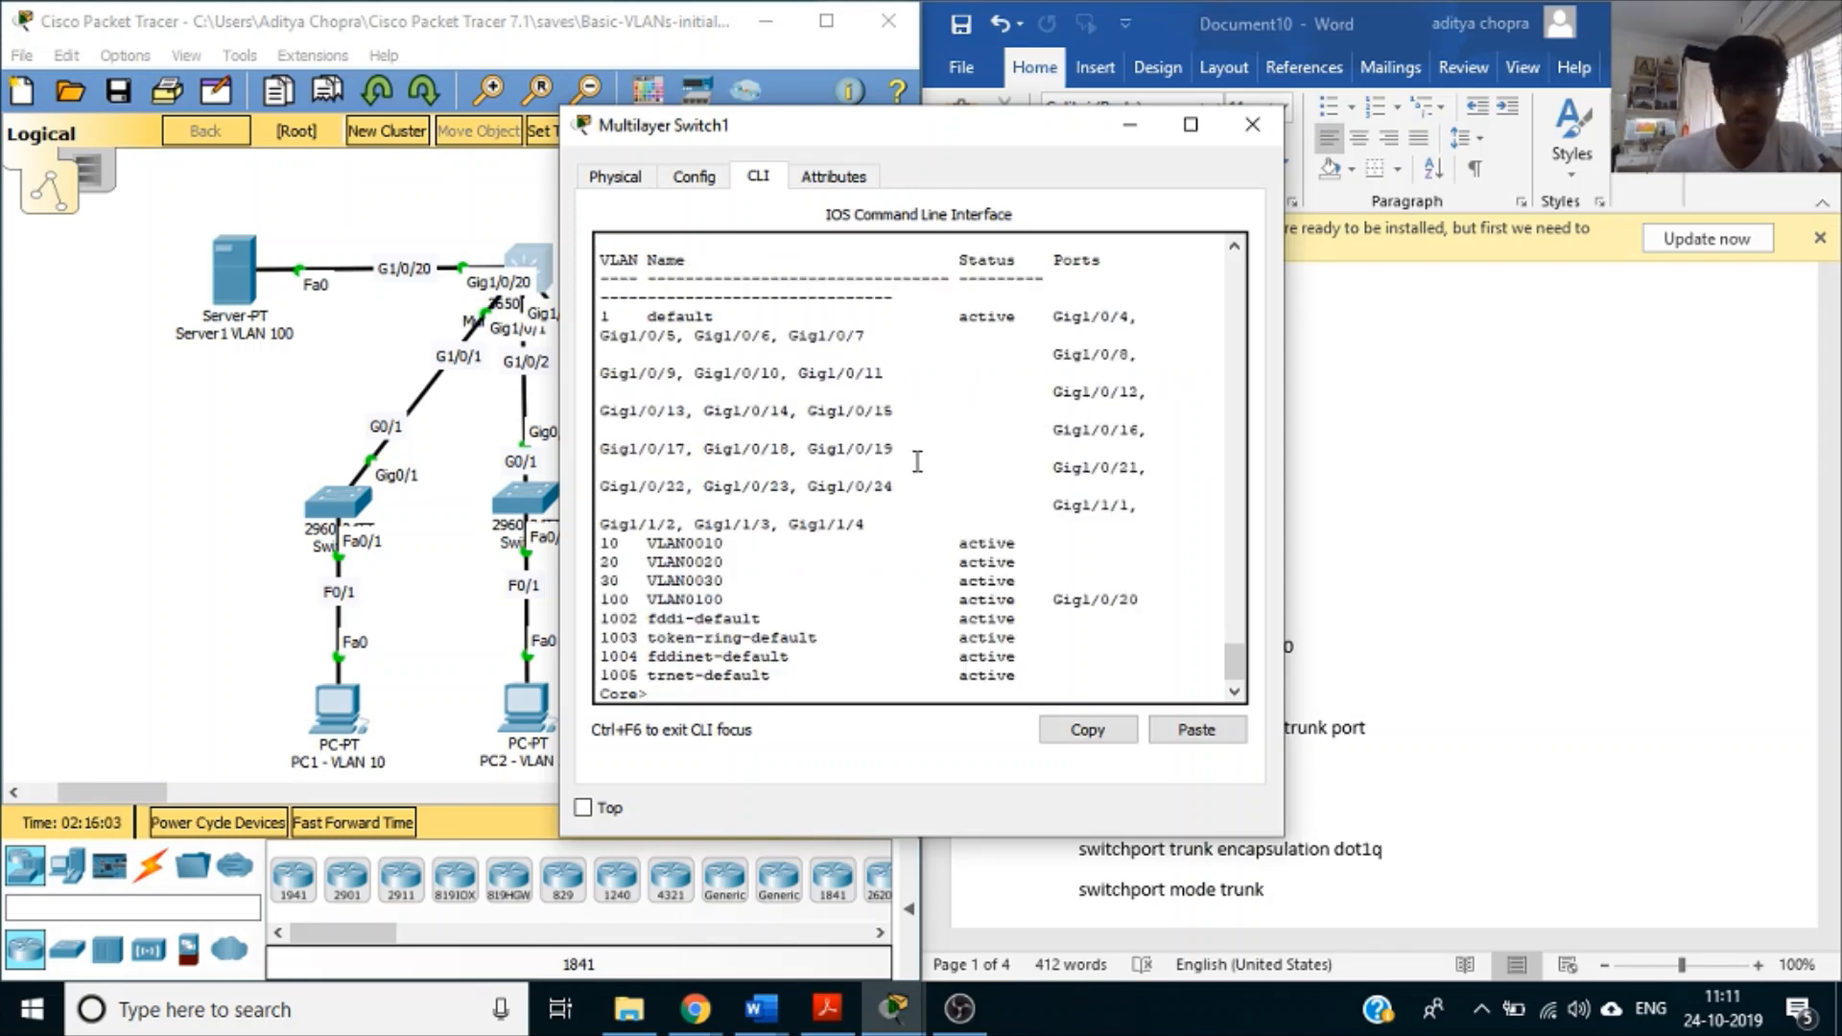
{"action": "key", "text": "Return"}
{"action": "key", "text": "Return"}
{"action": "key", "text": "Return"}
{"action": "key", "text": "Return"}
{"action": "key", "text": "Return"}
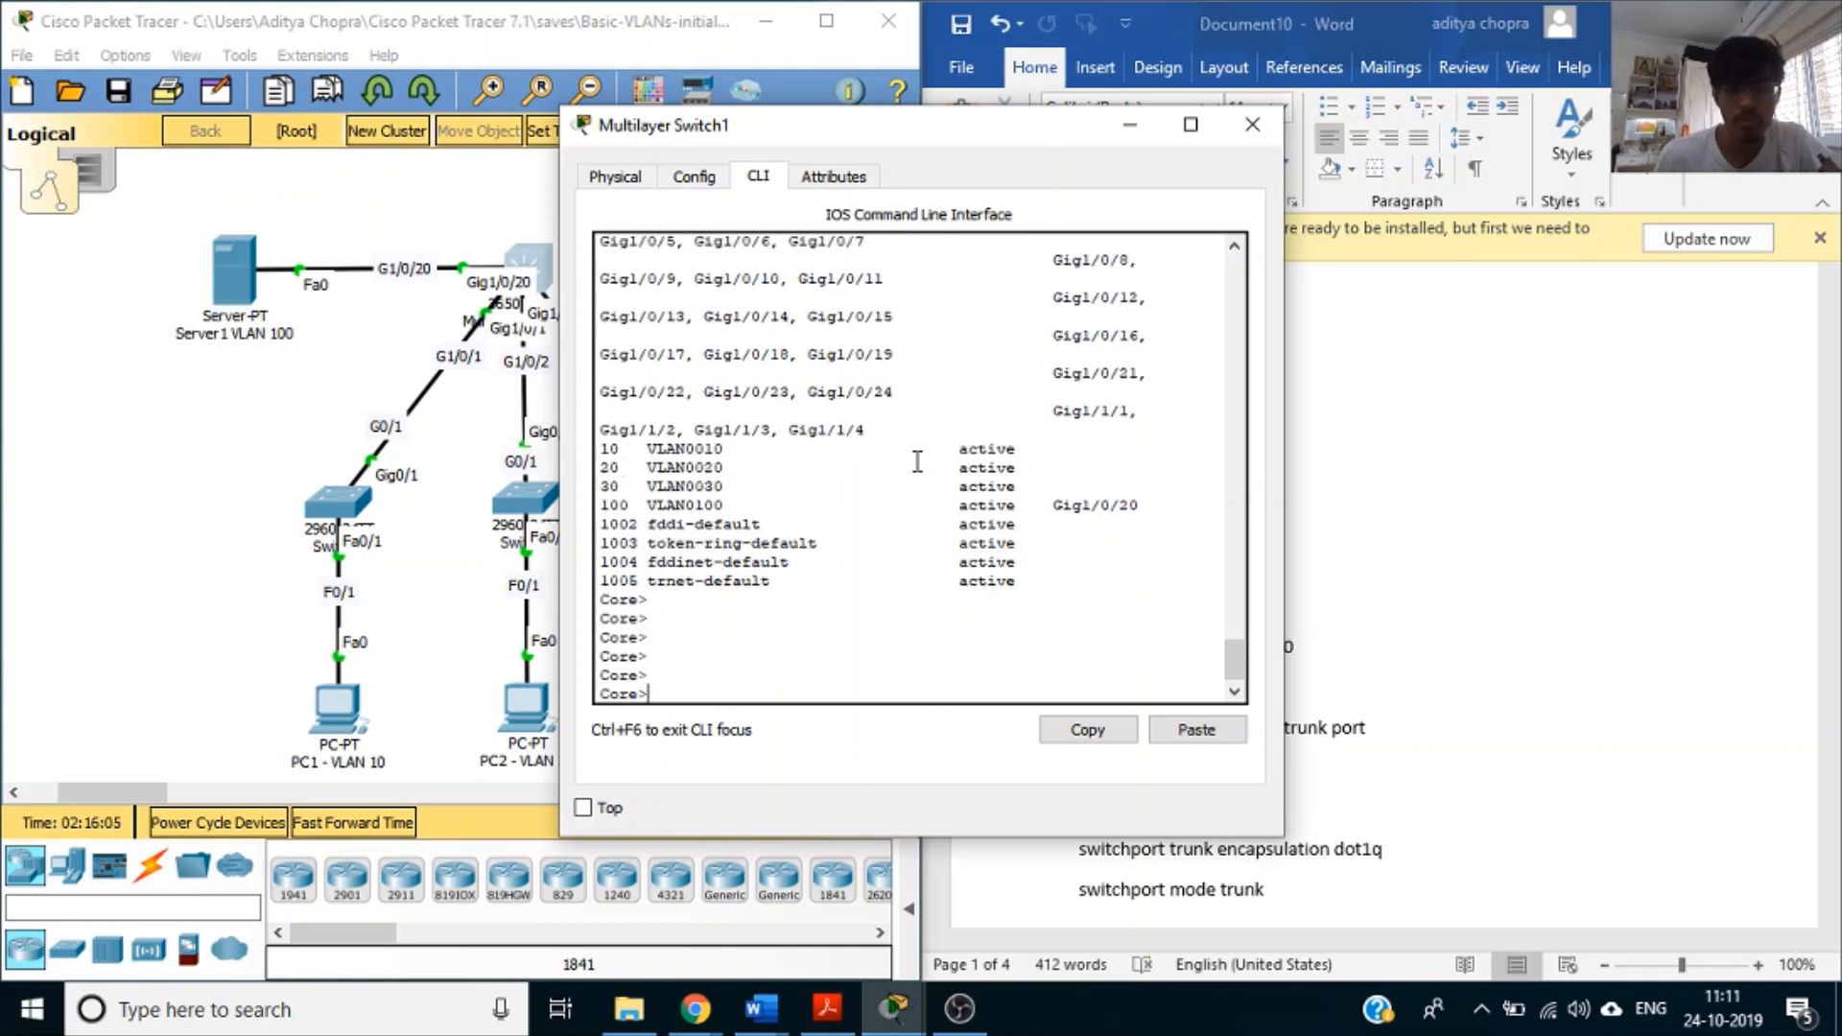
- Examine the ports assigned to the default VLAN and VLAN 100 in the brief listing, and close the switch window
{"action": "scroll", "coordinate": [917, 461], "scroll_direction": "up", "scroll_amount": 8}
{"action": "scroll", "coordinate": [918, 461], "scroll_direction": "down", "scroll_amount": 7}
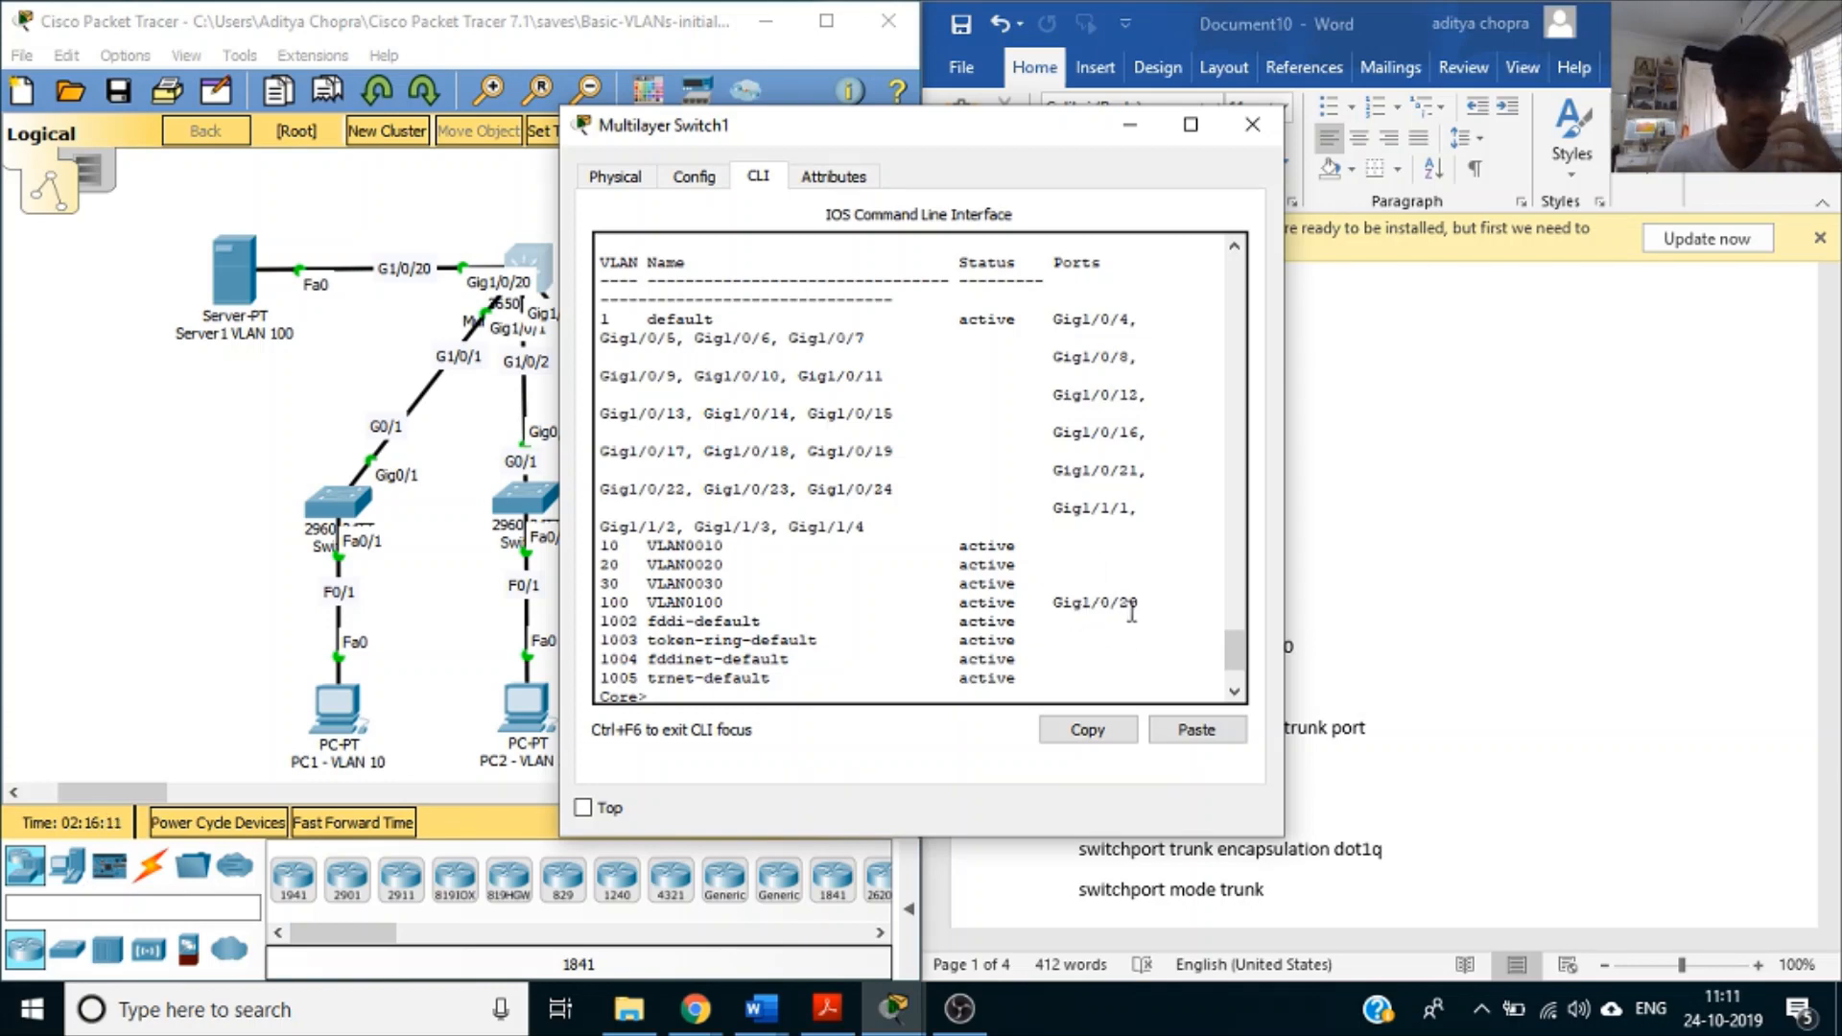
{"action": "left_click_drag", "start_coordinate": [883, 527], "coordinate": [610, 338]}
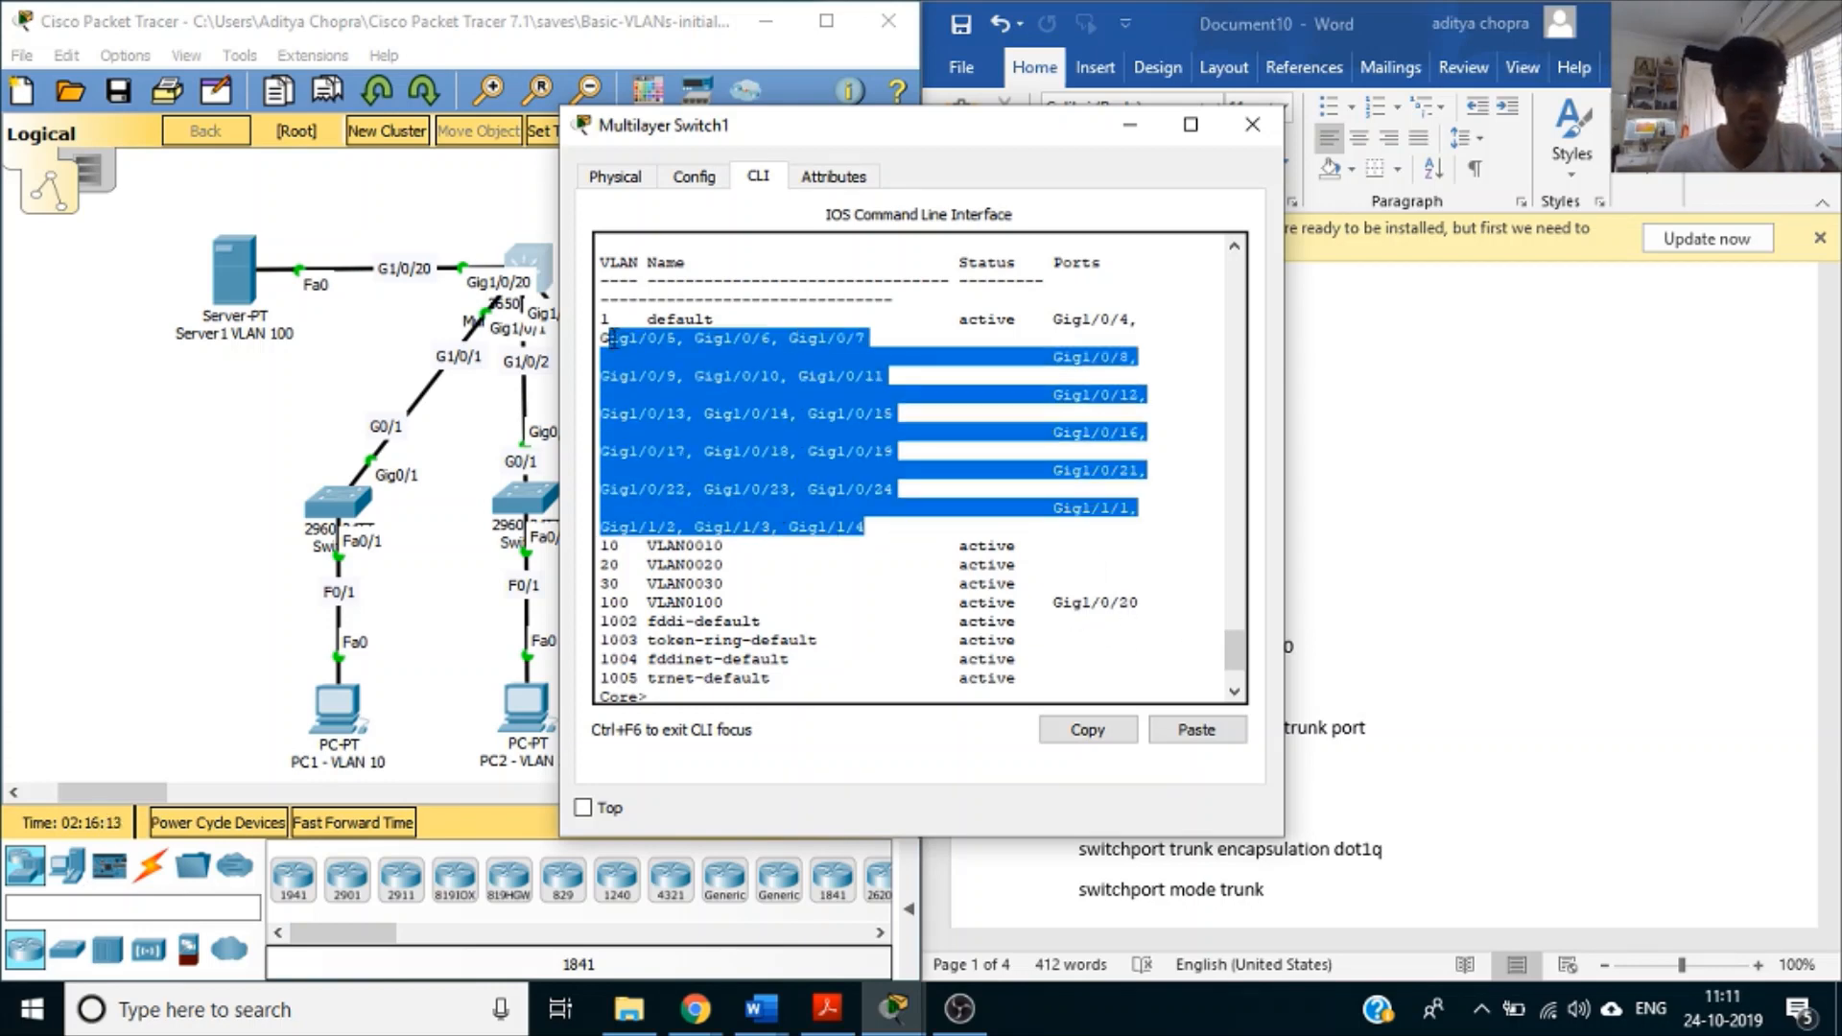
{"action": "left_click", "coordinate": [1276, 135]}
- Review the Word notes on configuring g1/0/20 as an access port in VLAN 100, comparing them with the topology
{"action": "scroll", "coordinate": [1478, 647], "scroll_direction": "down", "scroll_amount": 2}
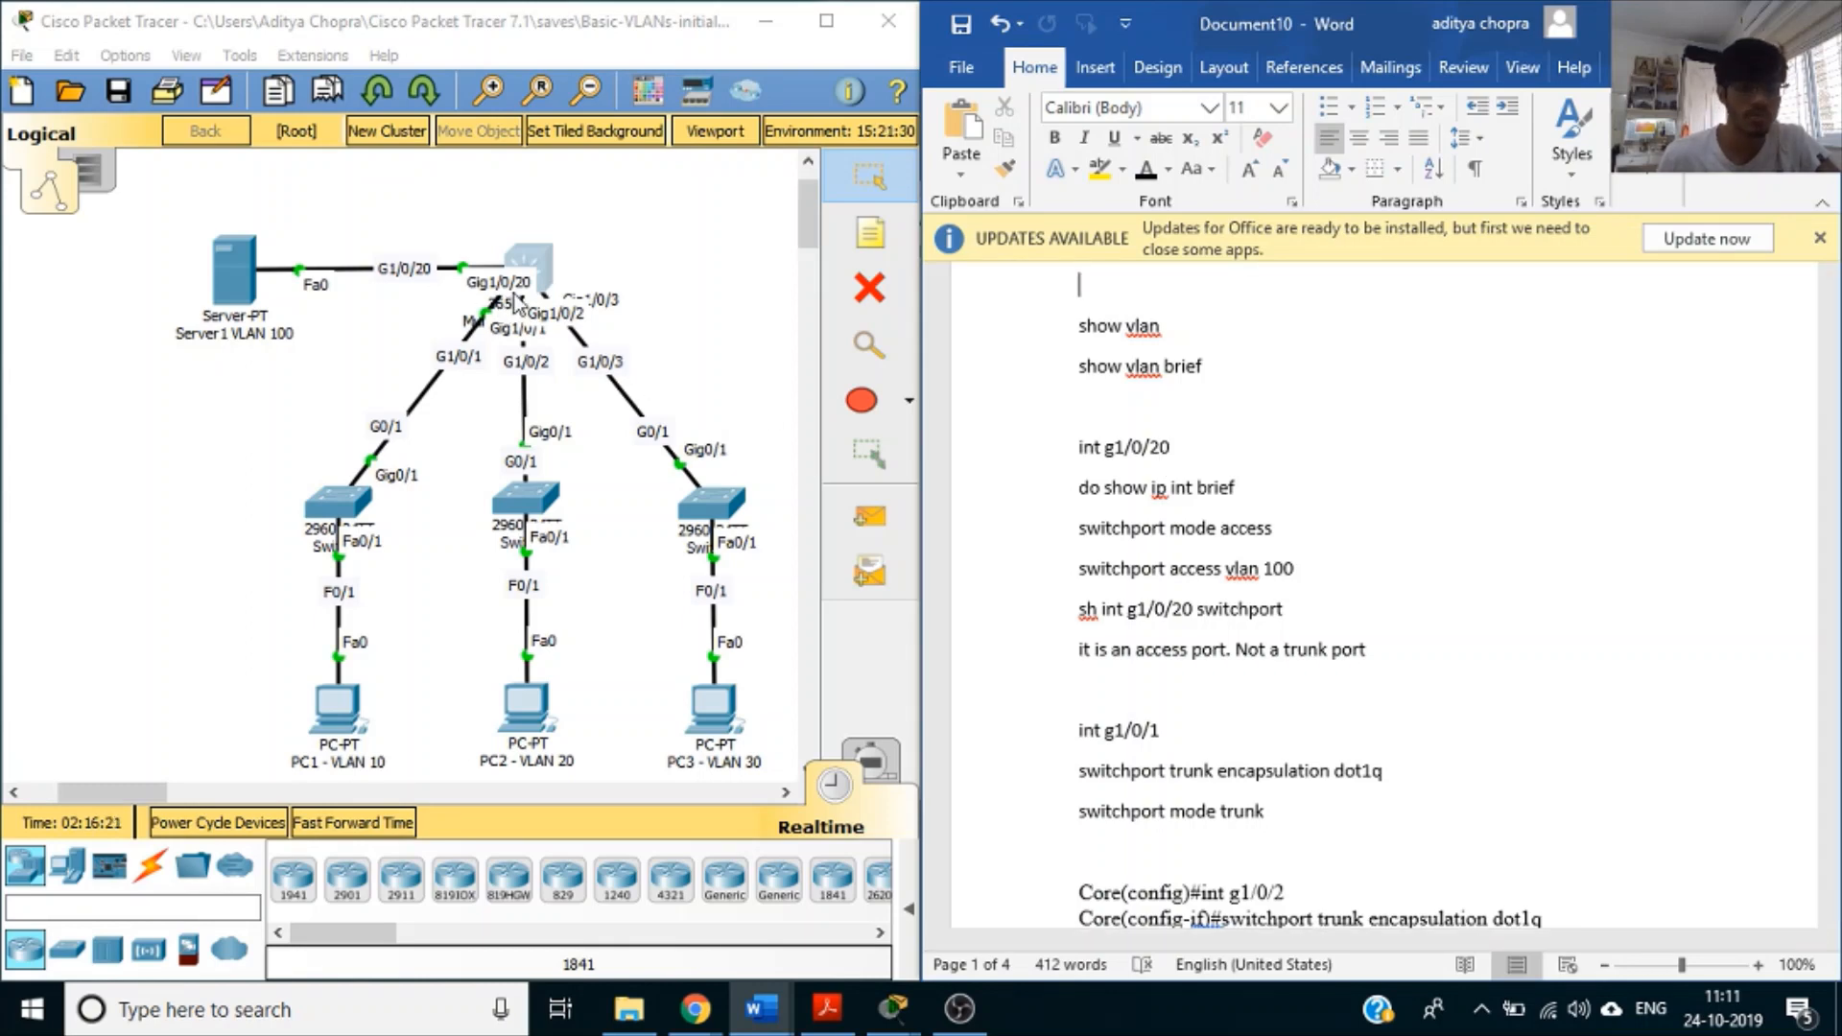
{"action": "left_click", "coordinate": [537, 273]}
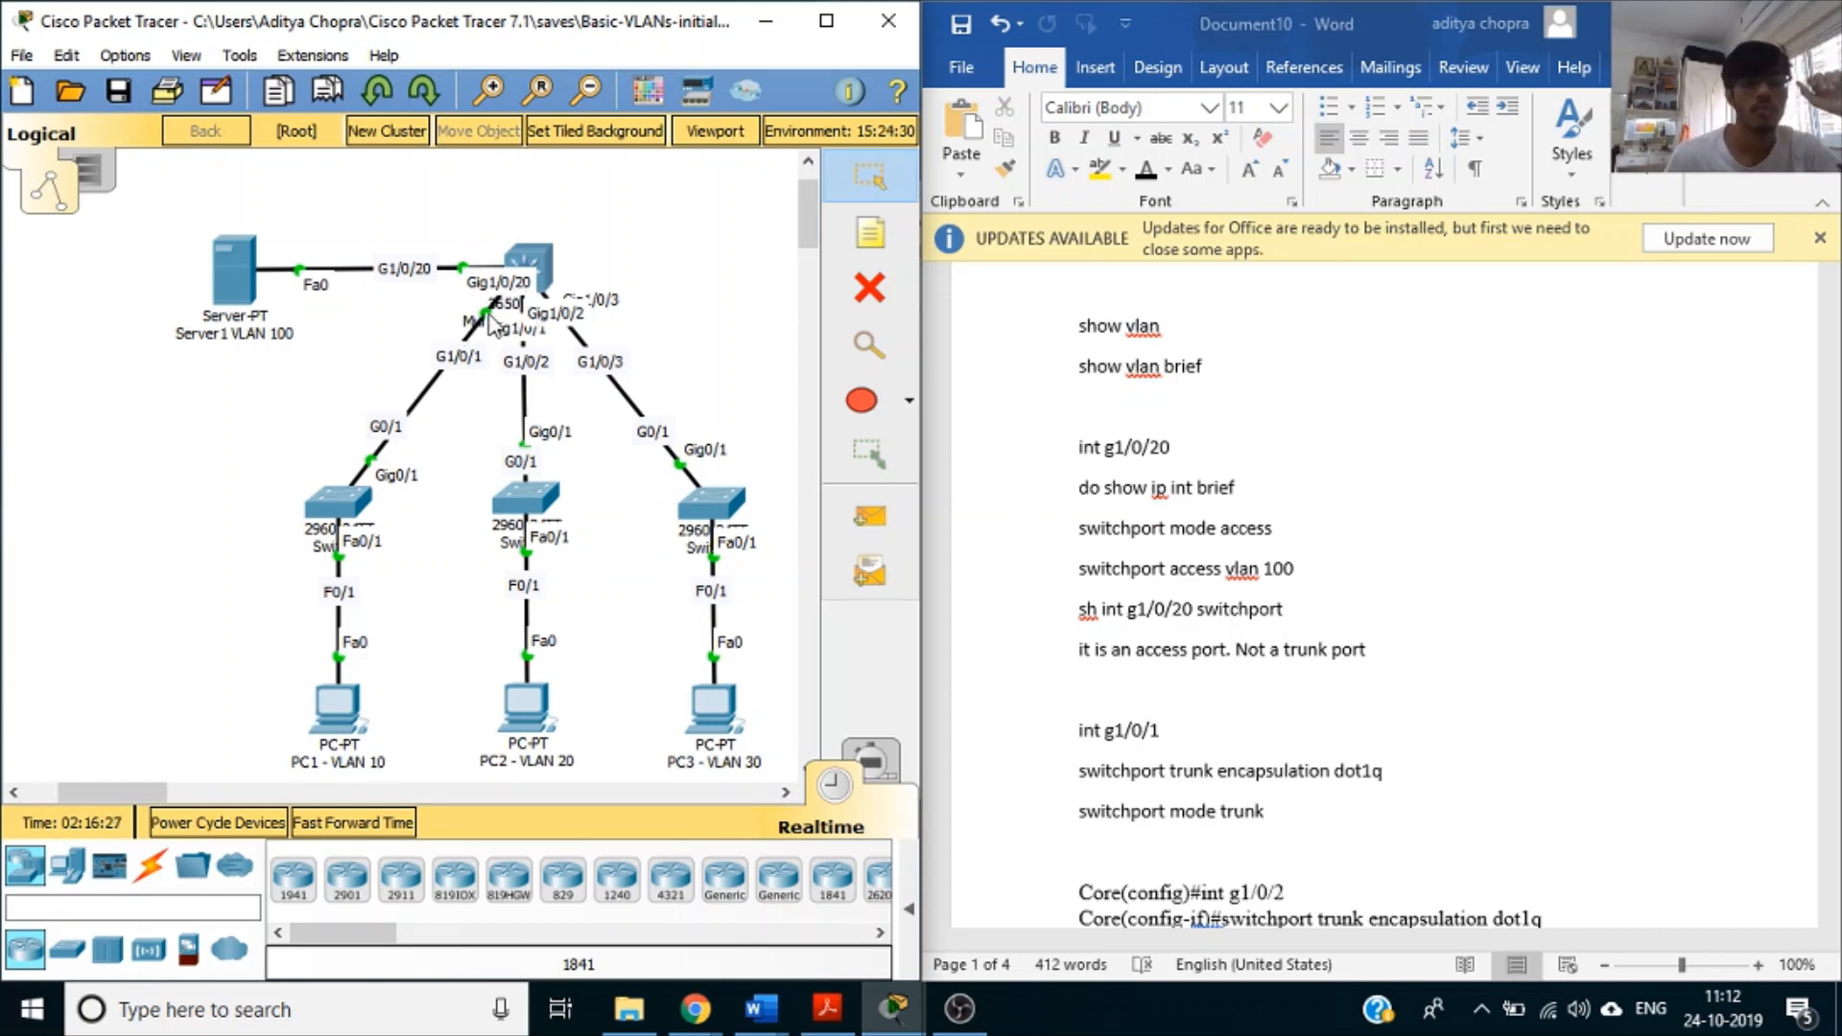
{"action": "left_click", "coordinate": [1228, 475]}
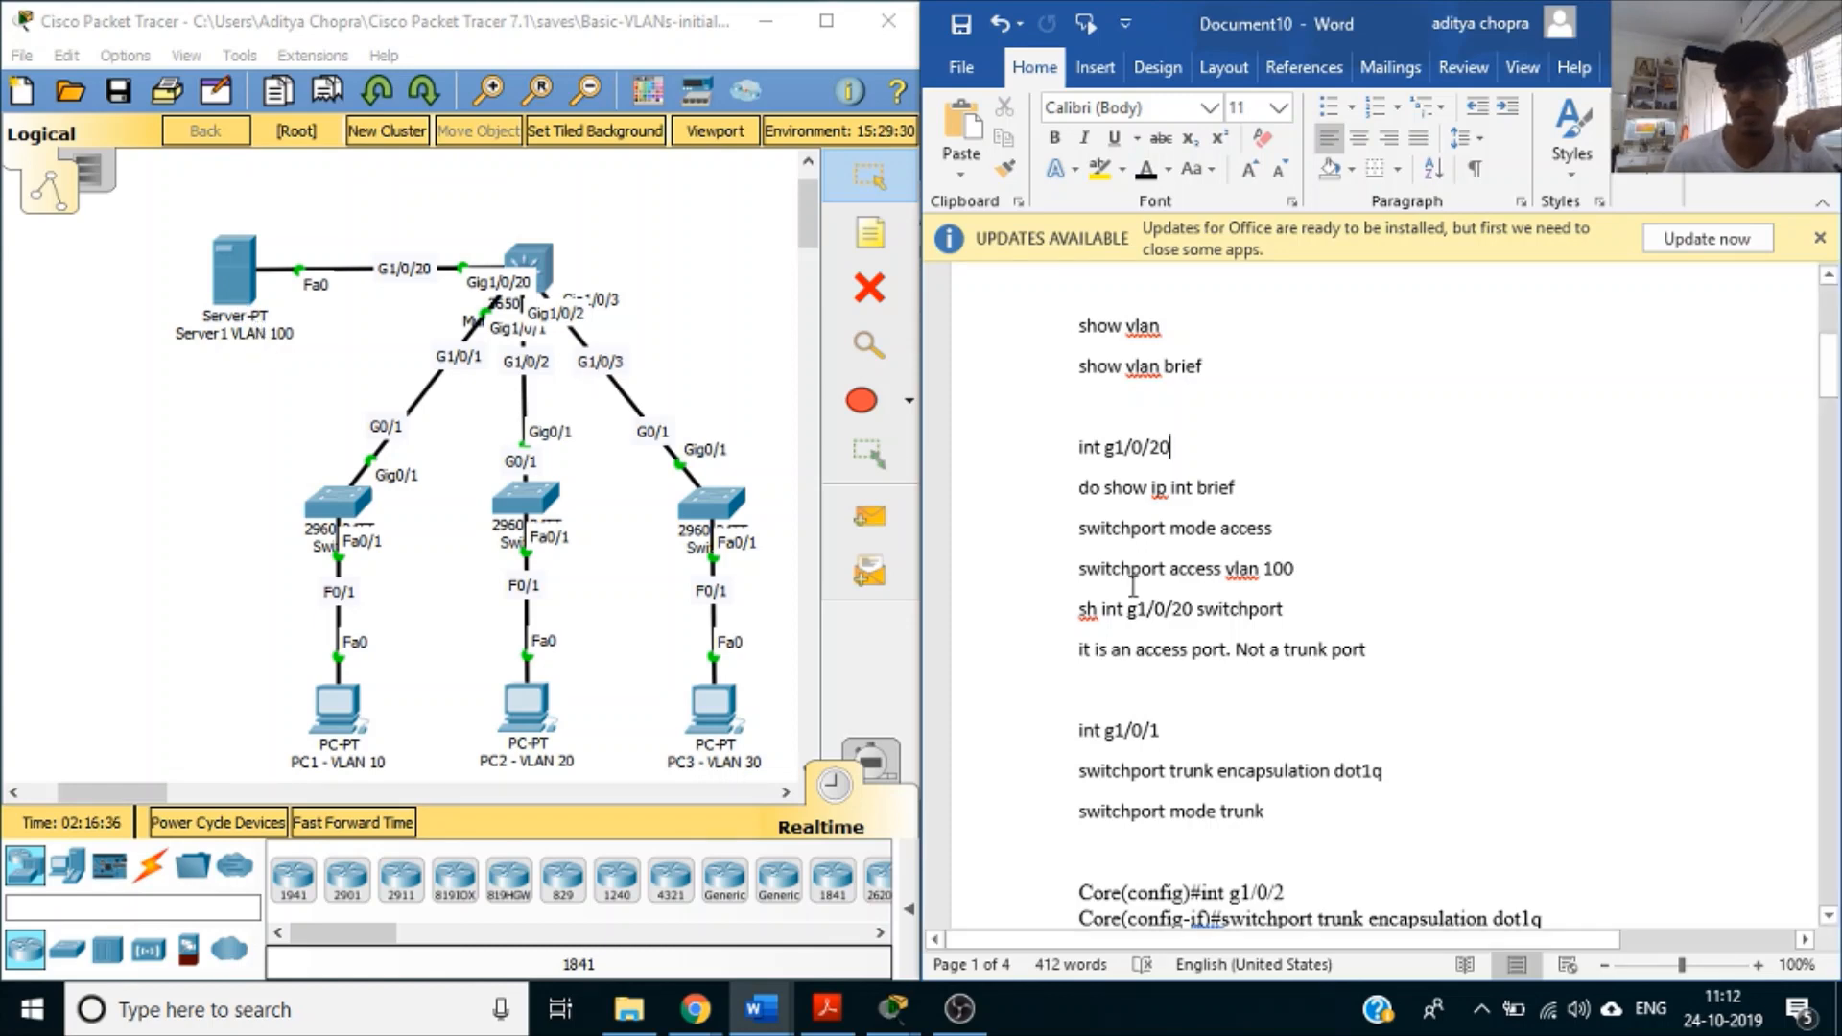
{"action": "scroll", "coordinate": [1225, 558], "scroll_direction": "down", "scroll_amount": 3}
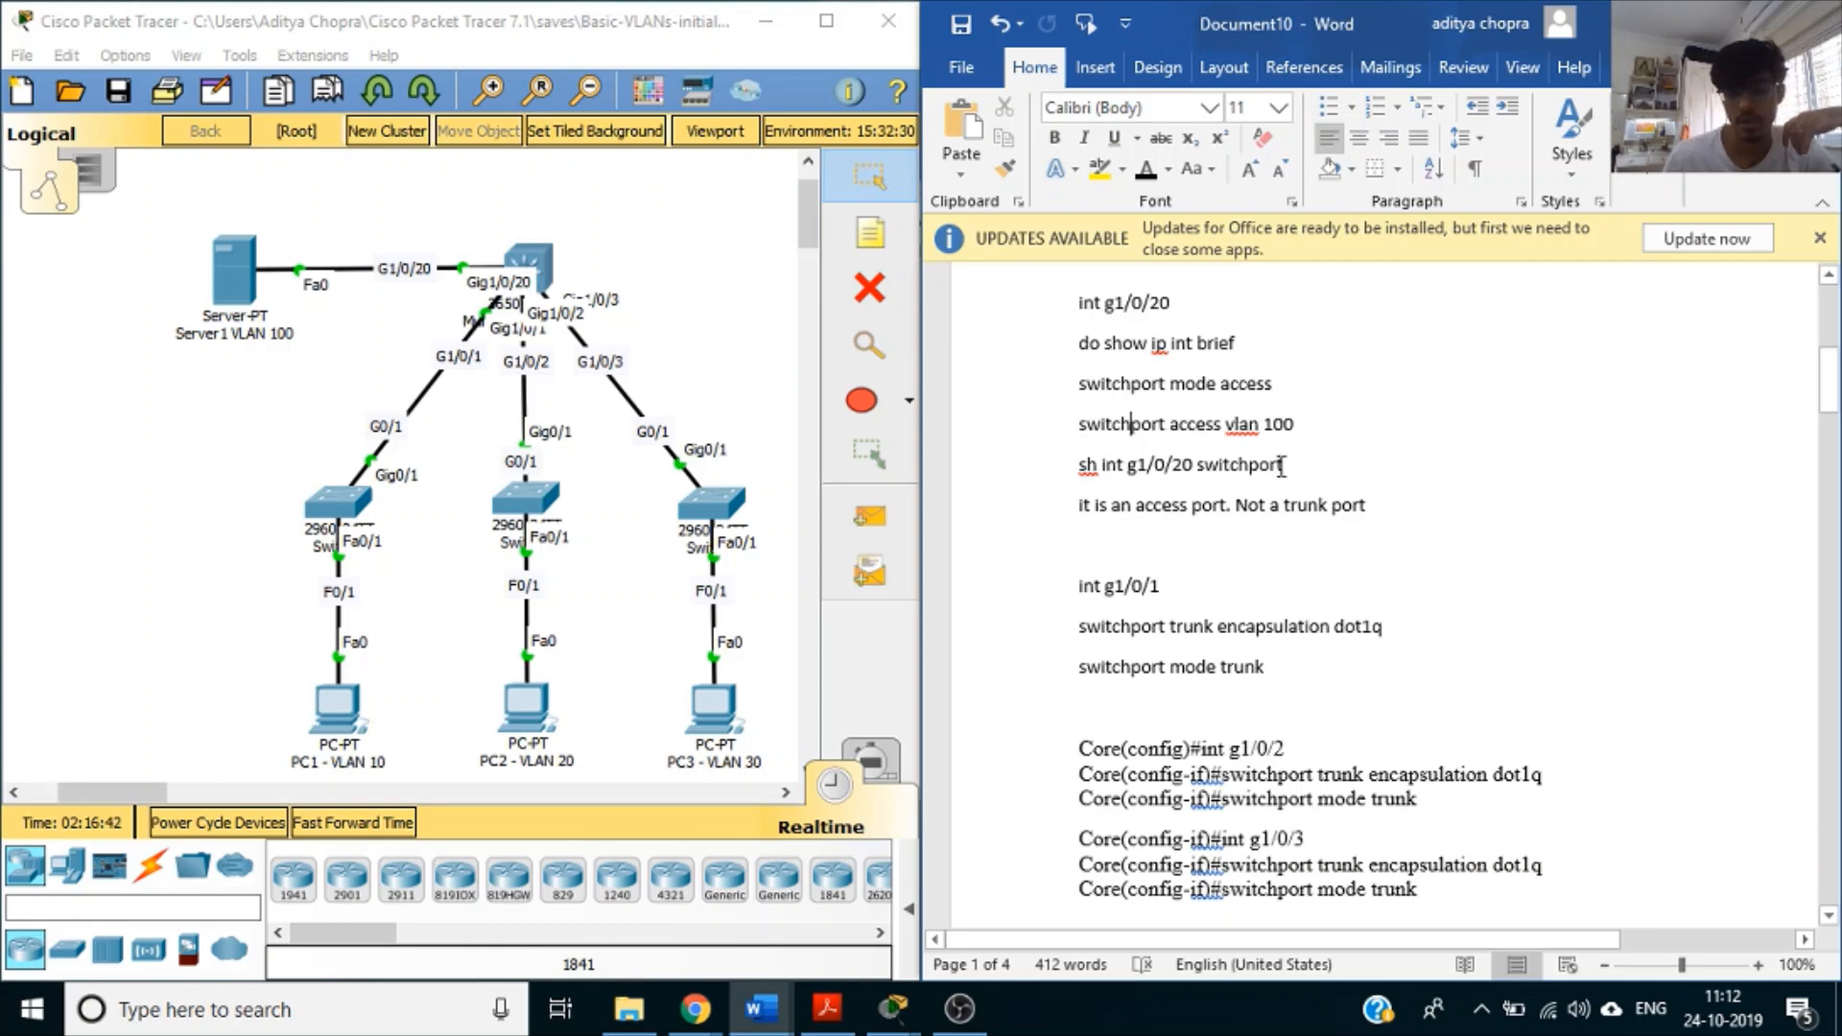
- Review the notes on setting dot1q trunk encapsulation and trunk mode for g1/0/1, g1/0/2 and g1/0/3
{"action": "scroll", "coordinate": [1282, 467], "scroll_direction": "down", "scroll_amount": 2}
{"action": "left_click", "coordinate": [1425, 481]}
{"action": "scroll", "coordinate": [1283, 507], "scroll_direction": "down", "scroll_amount": 2}
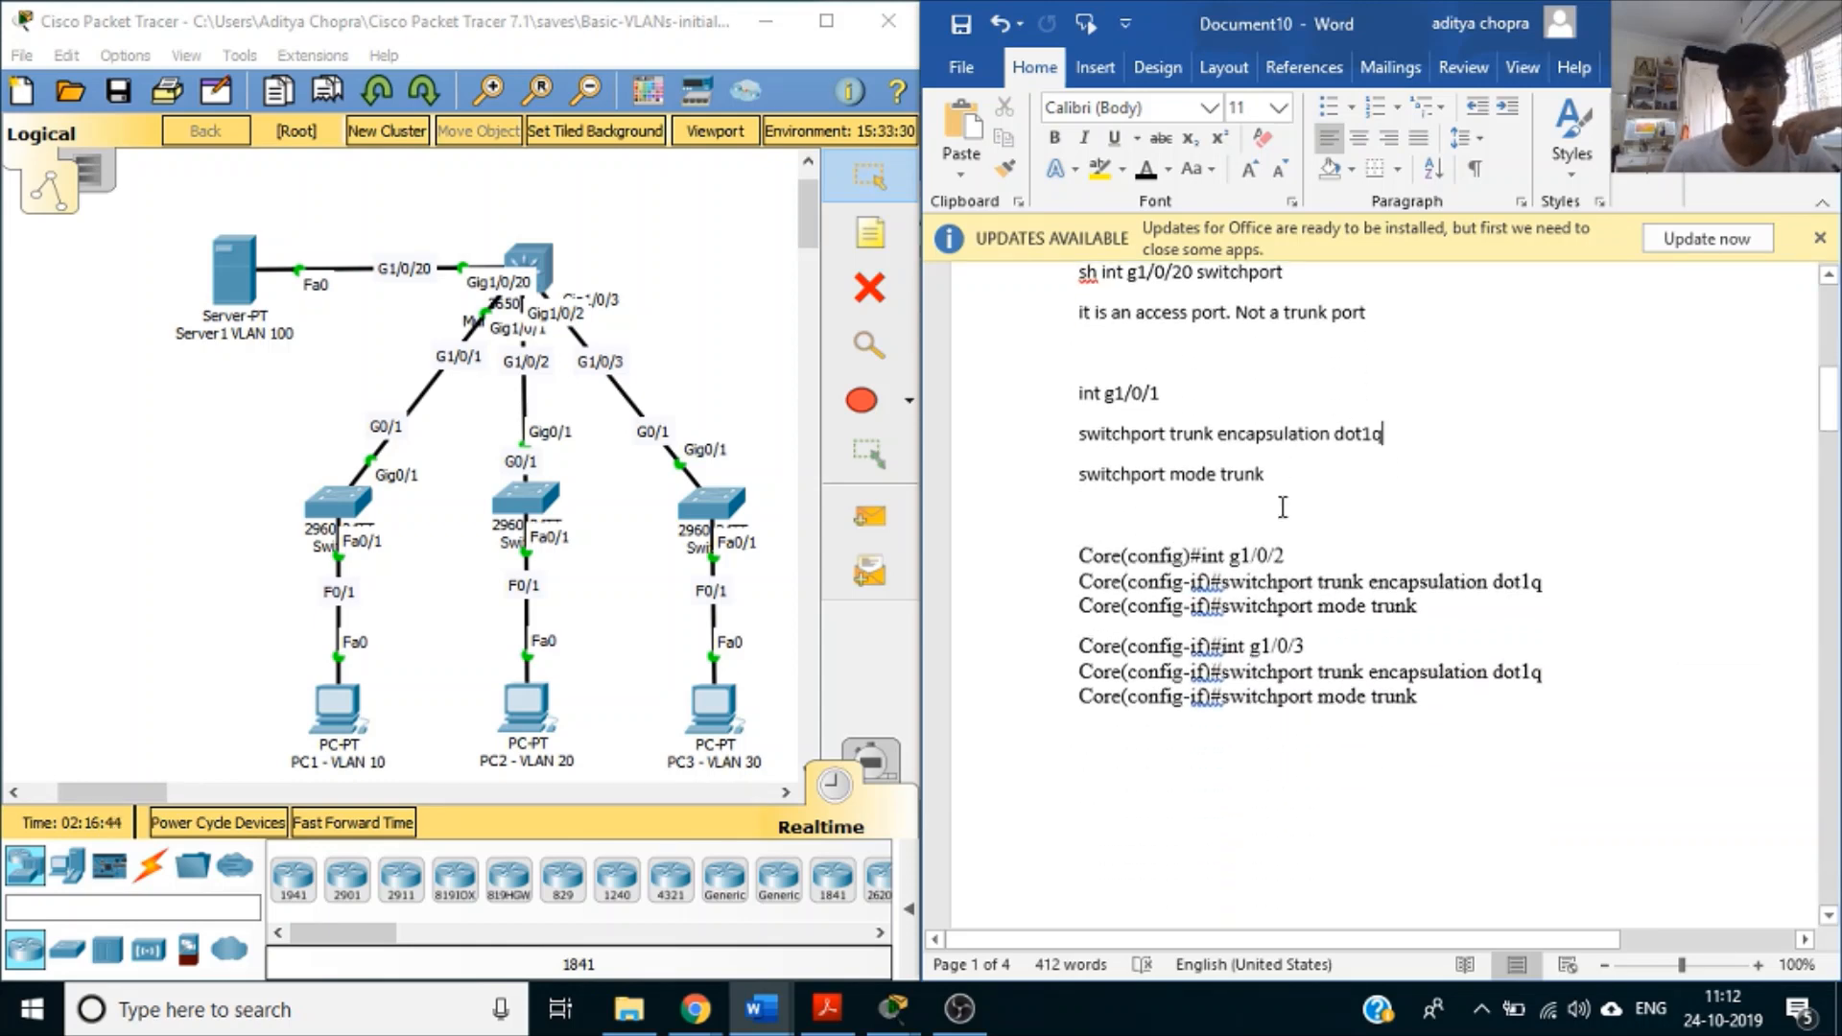
{"action": "scroll", "coordinate": [1283, 507], "scroll_direction": "down", "scroll_amount": 1}
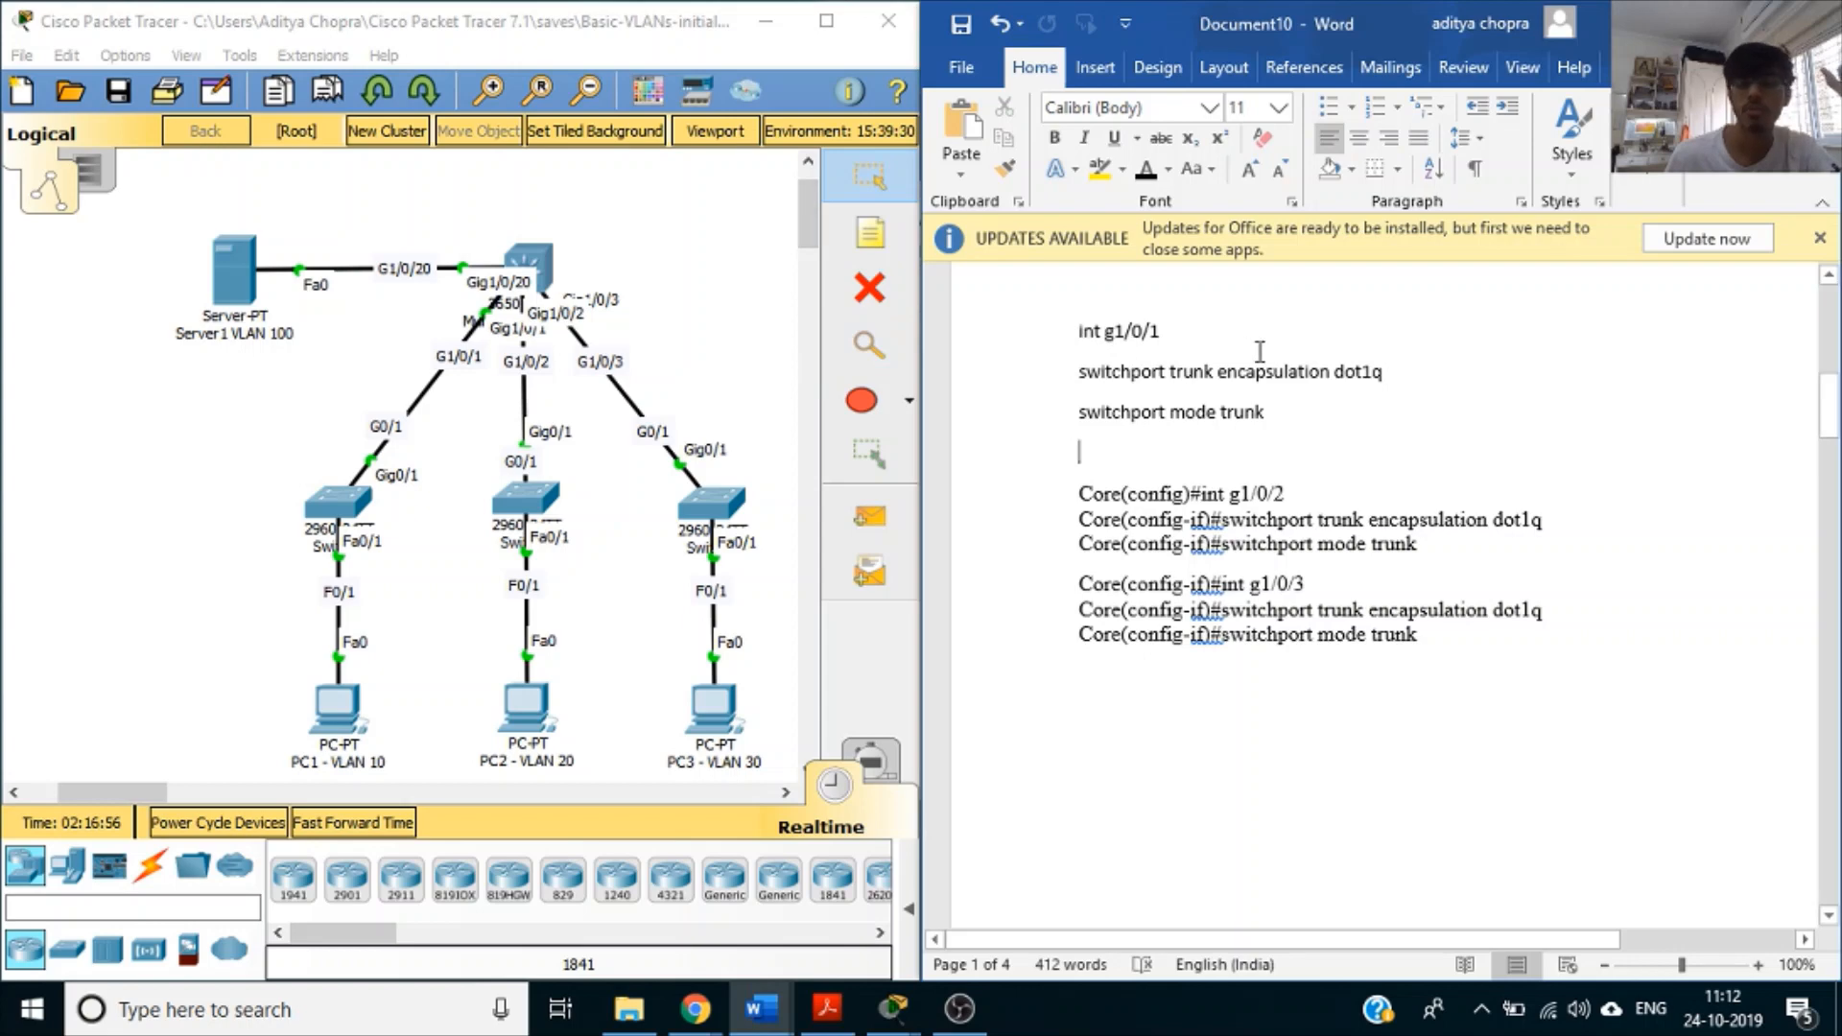
{"action": "left_click_drag", "start_coordinate": [1221, 376], "coordinate": [1384, 374]}
{"action": "key", "text": "Right"}
{"action": "scroll", "coordinate": [1335, 432], "scroll_direction": "down", "scroll_amount": 2}
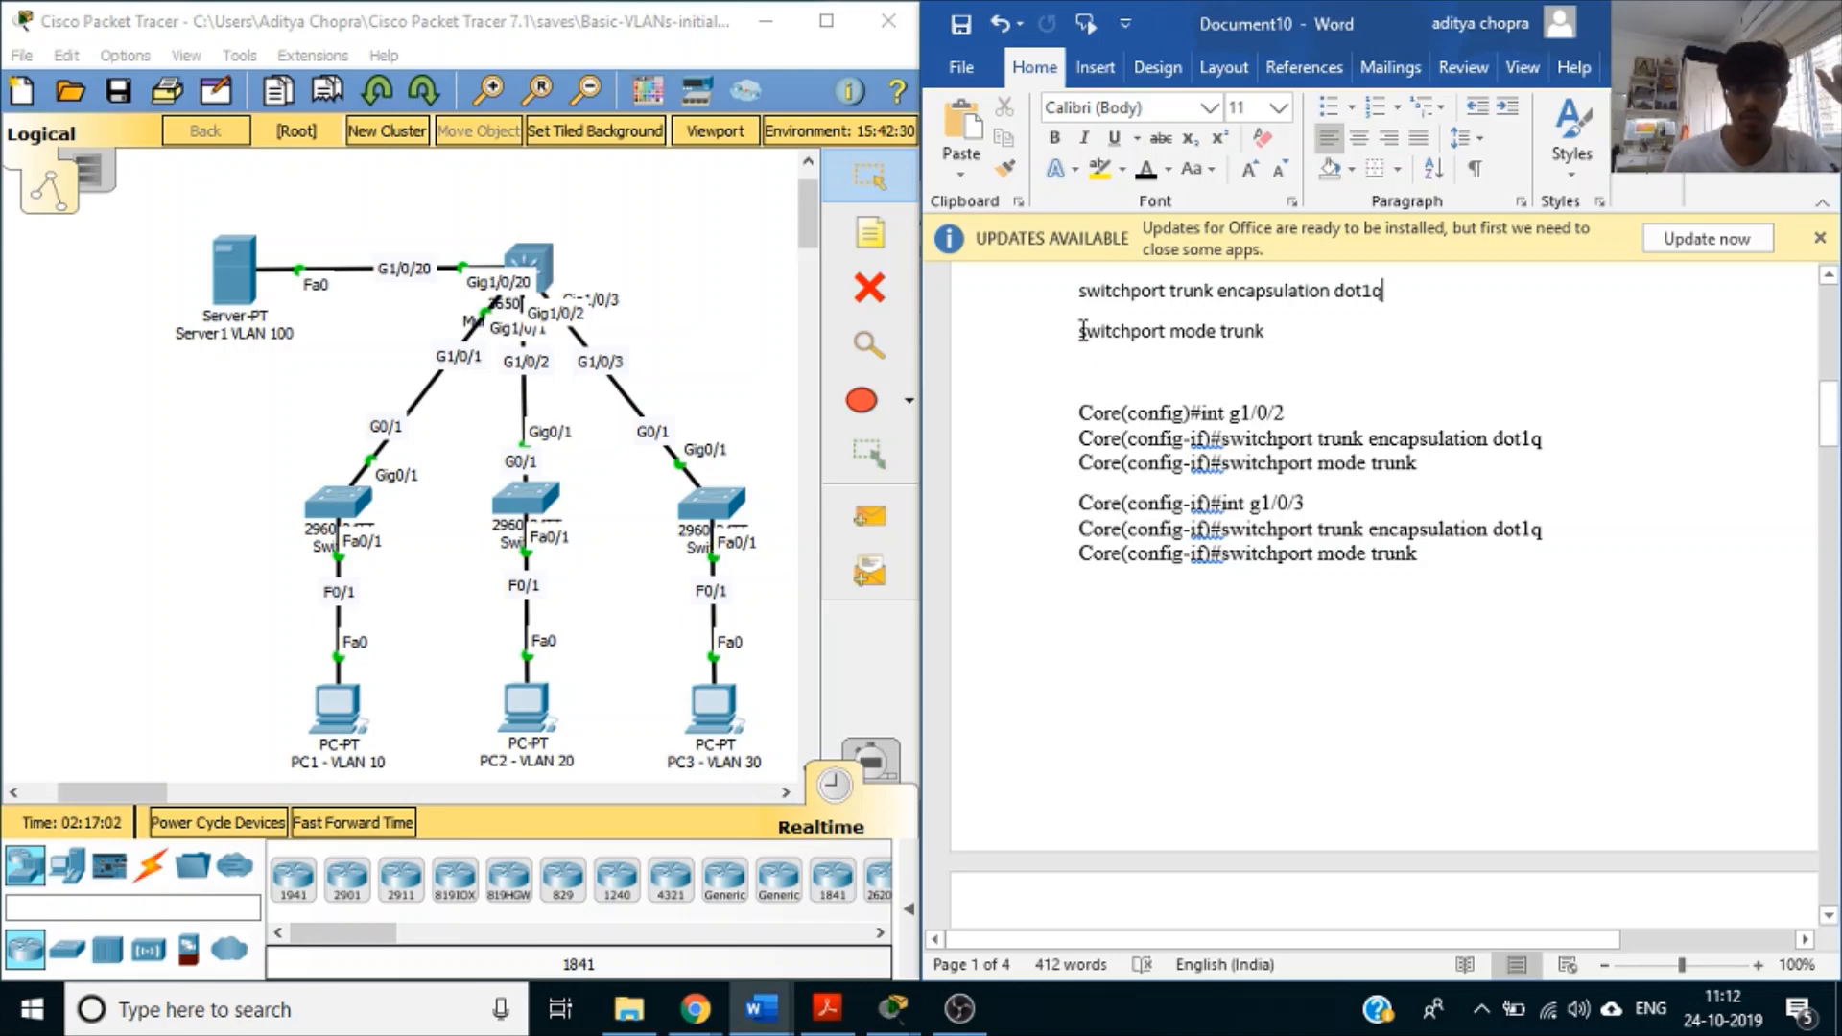
{"action": "left_click", "coordinate": [1258, 412]}
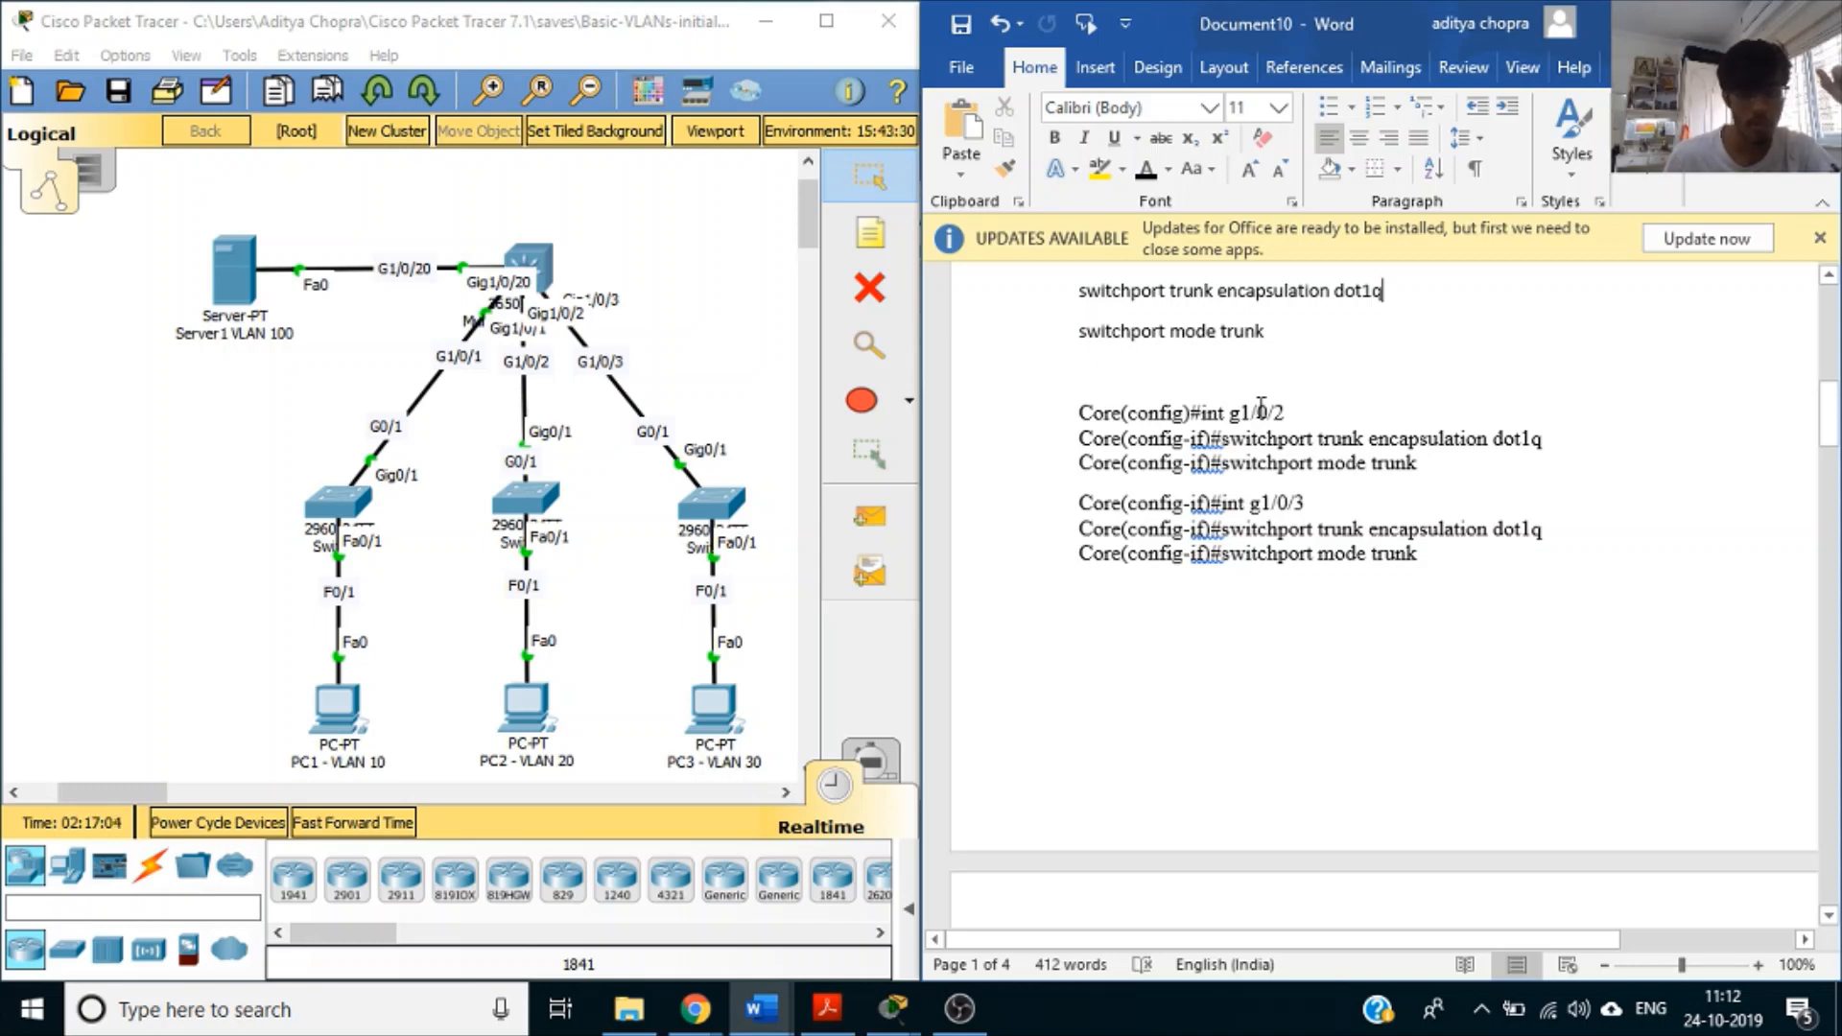
{"action": "scroll", "coordinate": [1013, 492], "scroll_direction": "down", "scroll_amount": 2}
{"action": "scroll", "coordinate": [1014, 492], "scroll_direction": "up", "scroll_amount": 1}
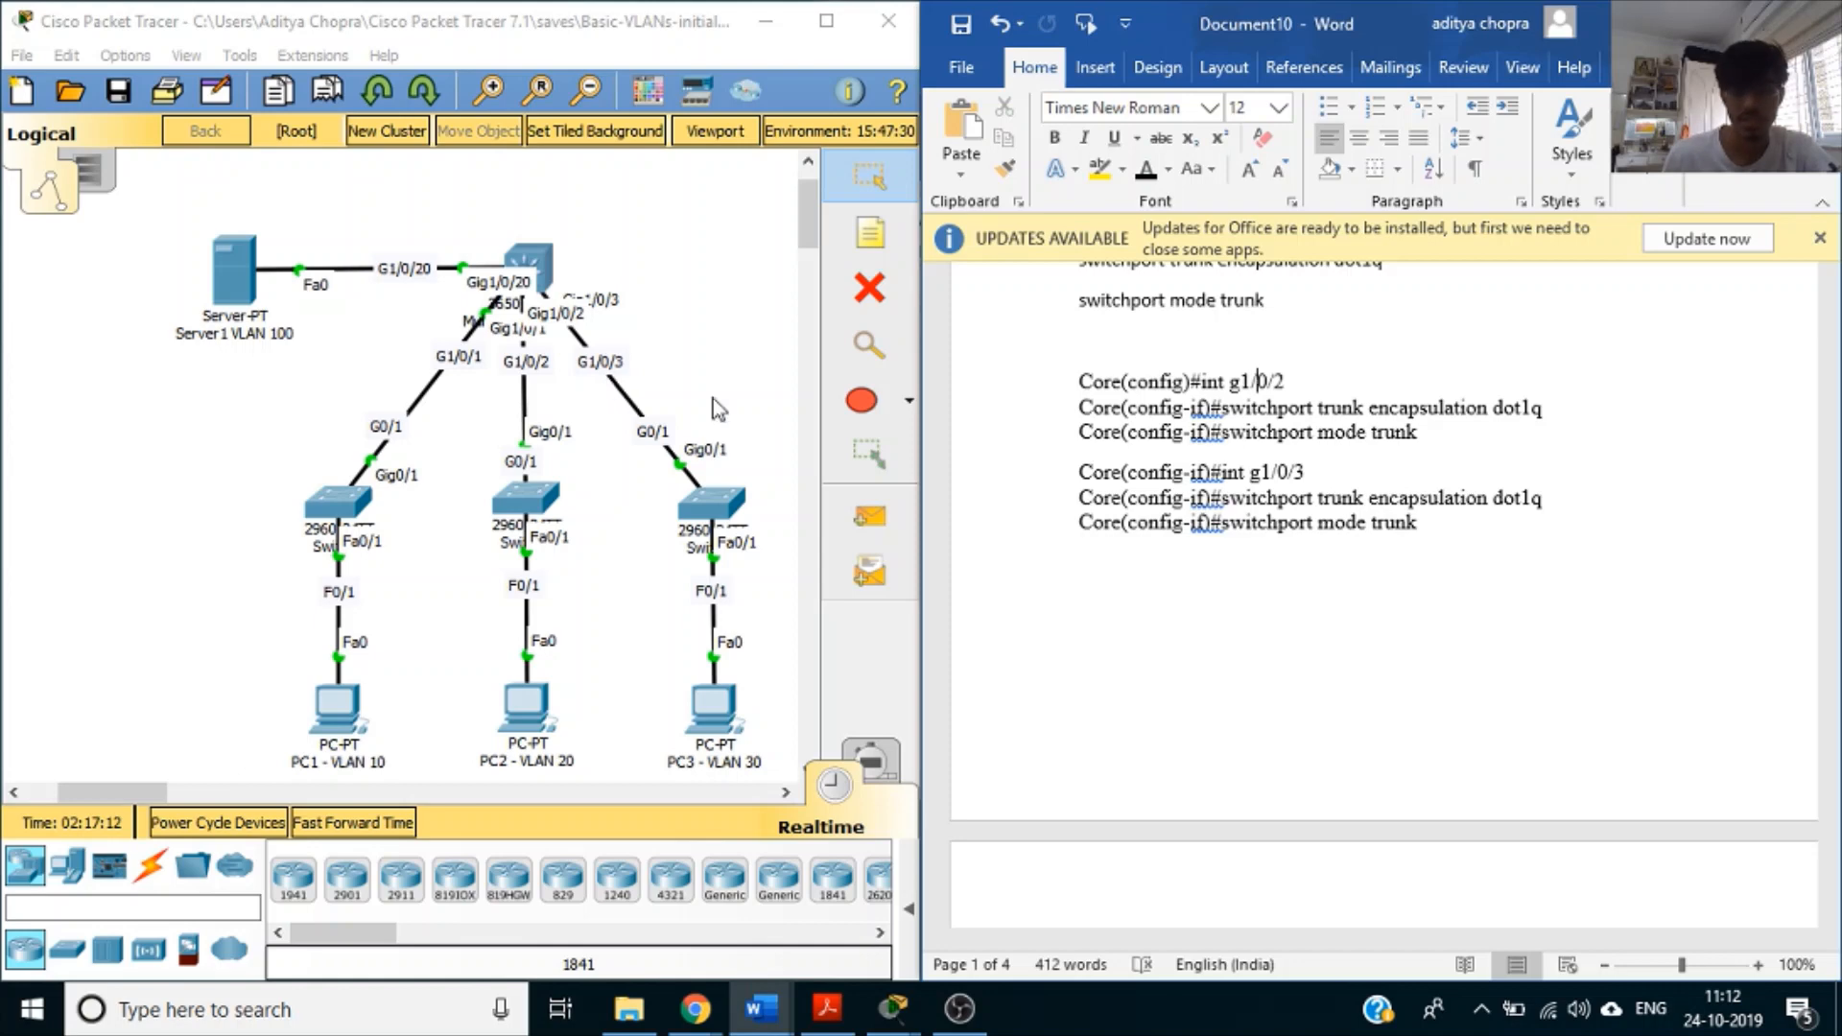
- Review the interVLAN routing notes on enabling the VLAN 1 and VLAN 10 interfaces and assigning their IP addresses
{"action": "scroll", "coordinate": [1204, 564], "scroll_direction": "down", "scroll_amount": 8}
{"action": "scroll", "coordinate": [1208, 558], "scroll_direction": "down", "scroll_amount": 2}
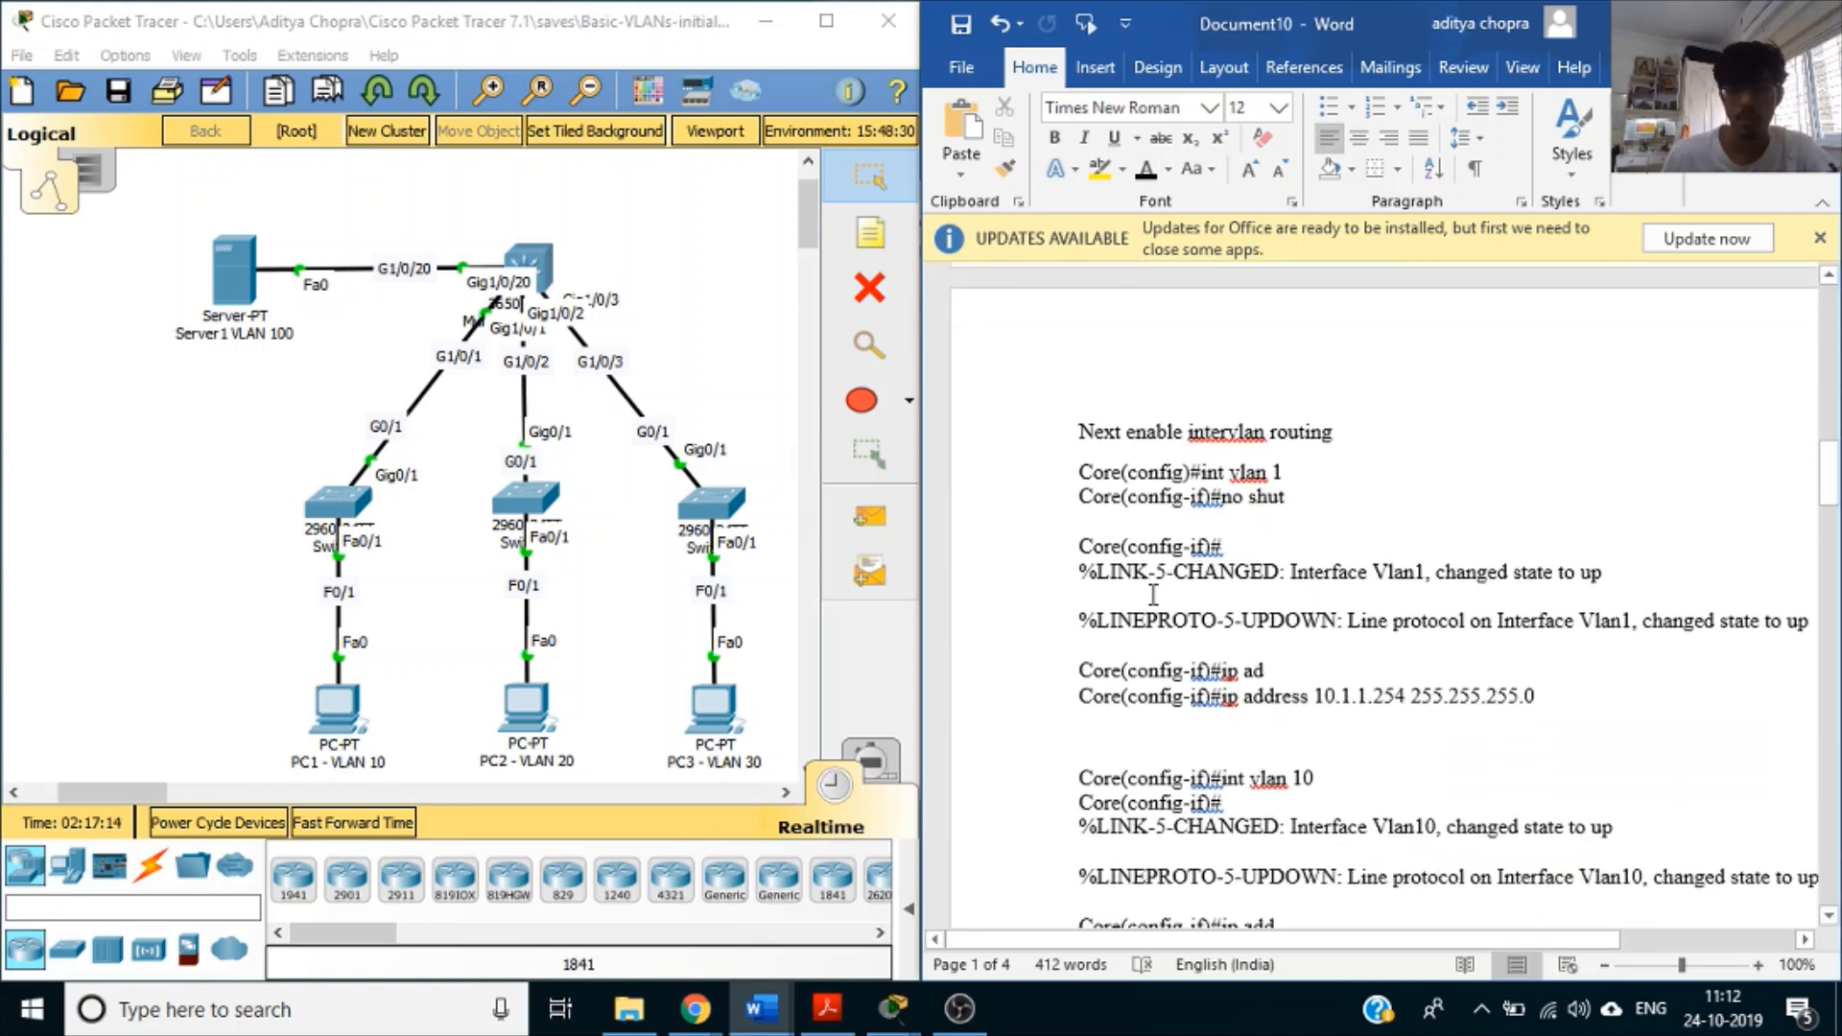
{"action": "scroll", "coordinate": [1035, 608], "scroll_direction": "down", "scroll_amount": 1}
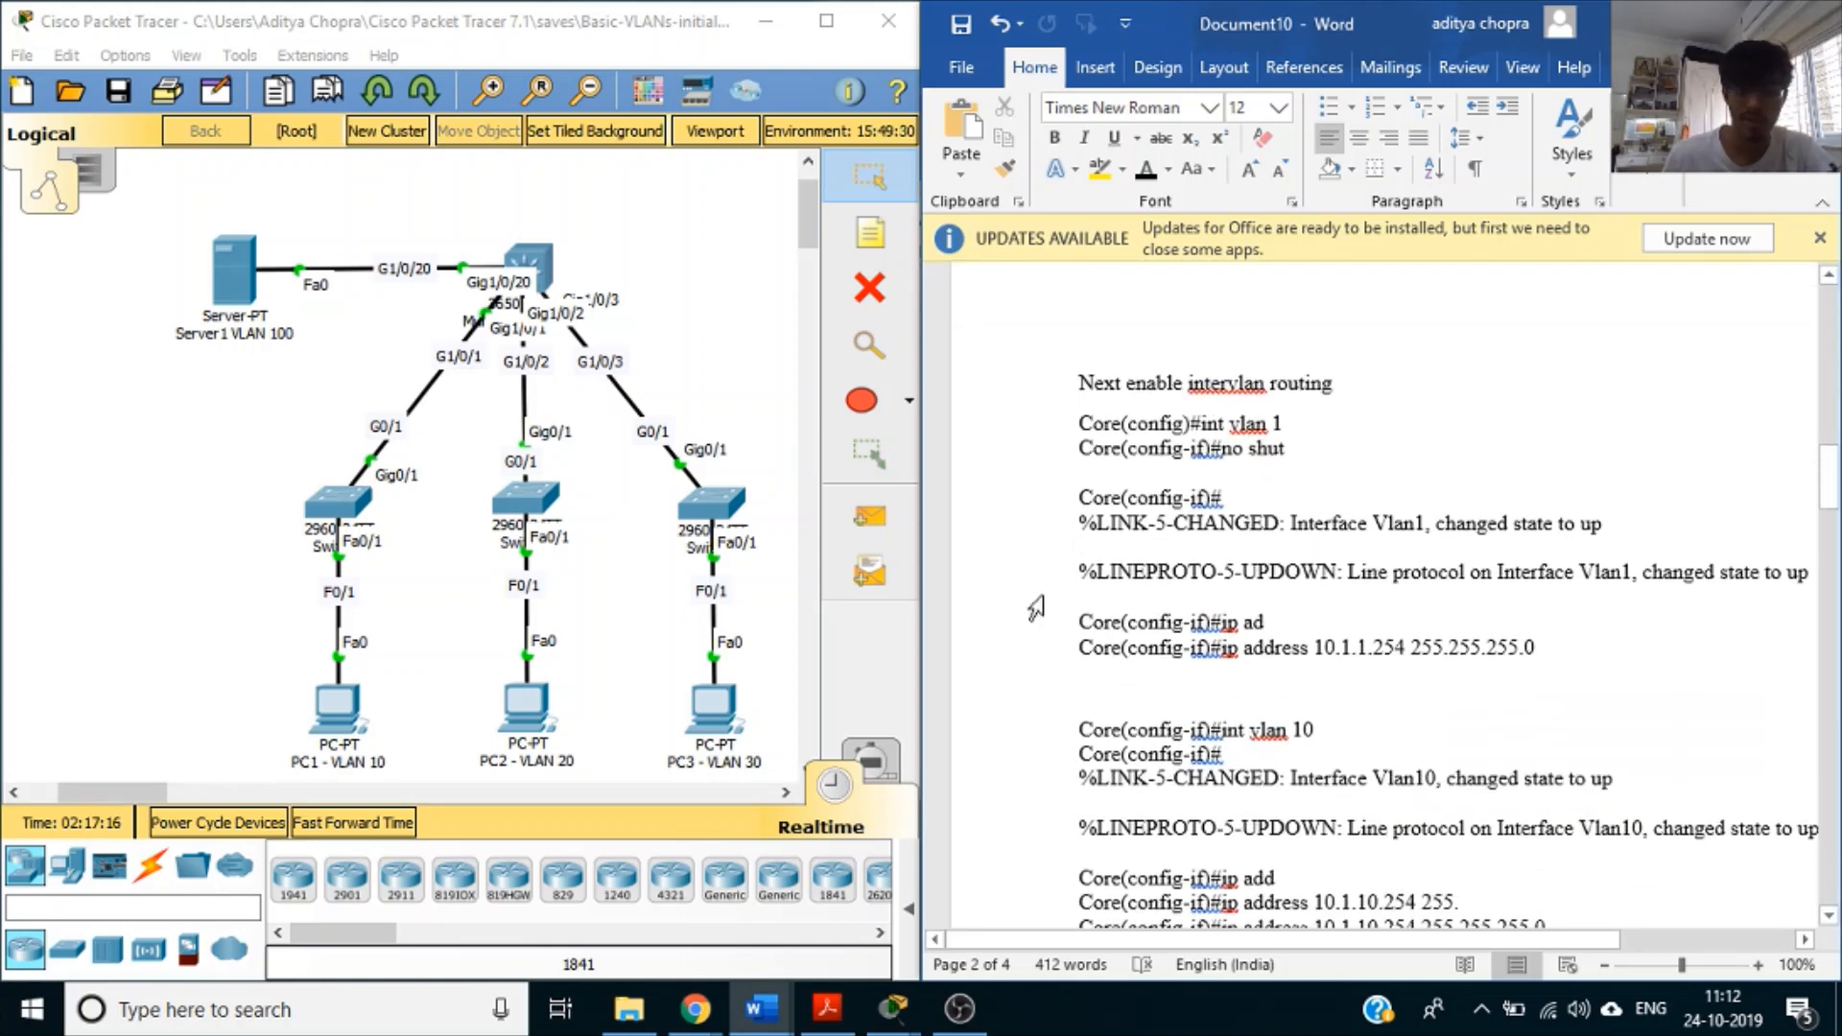
{"action": "scroll", "coordinate": [953, 602], "scroll_direction": "down", "scroll_amount": 1}
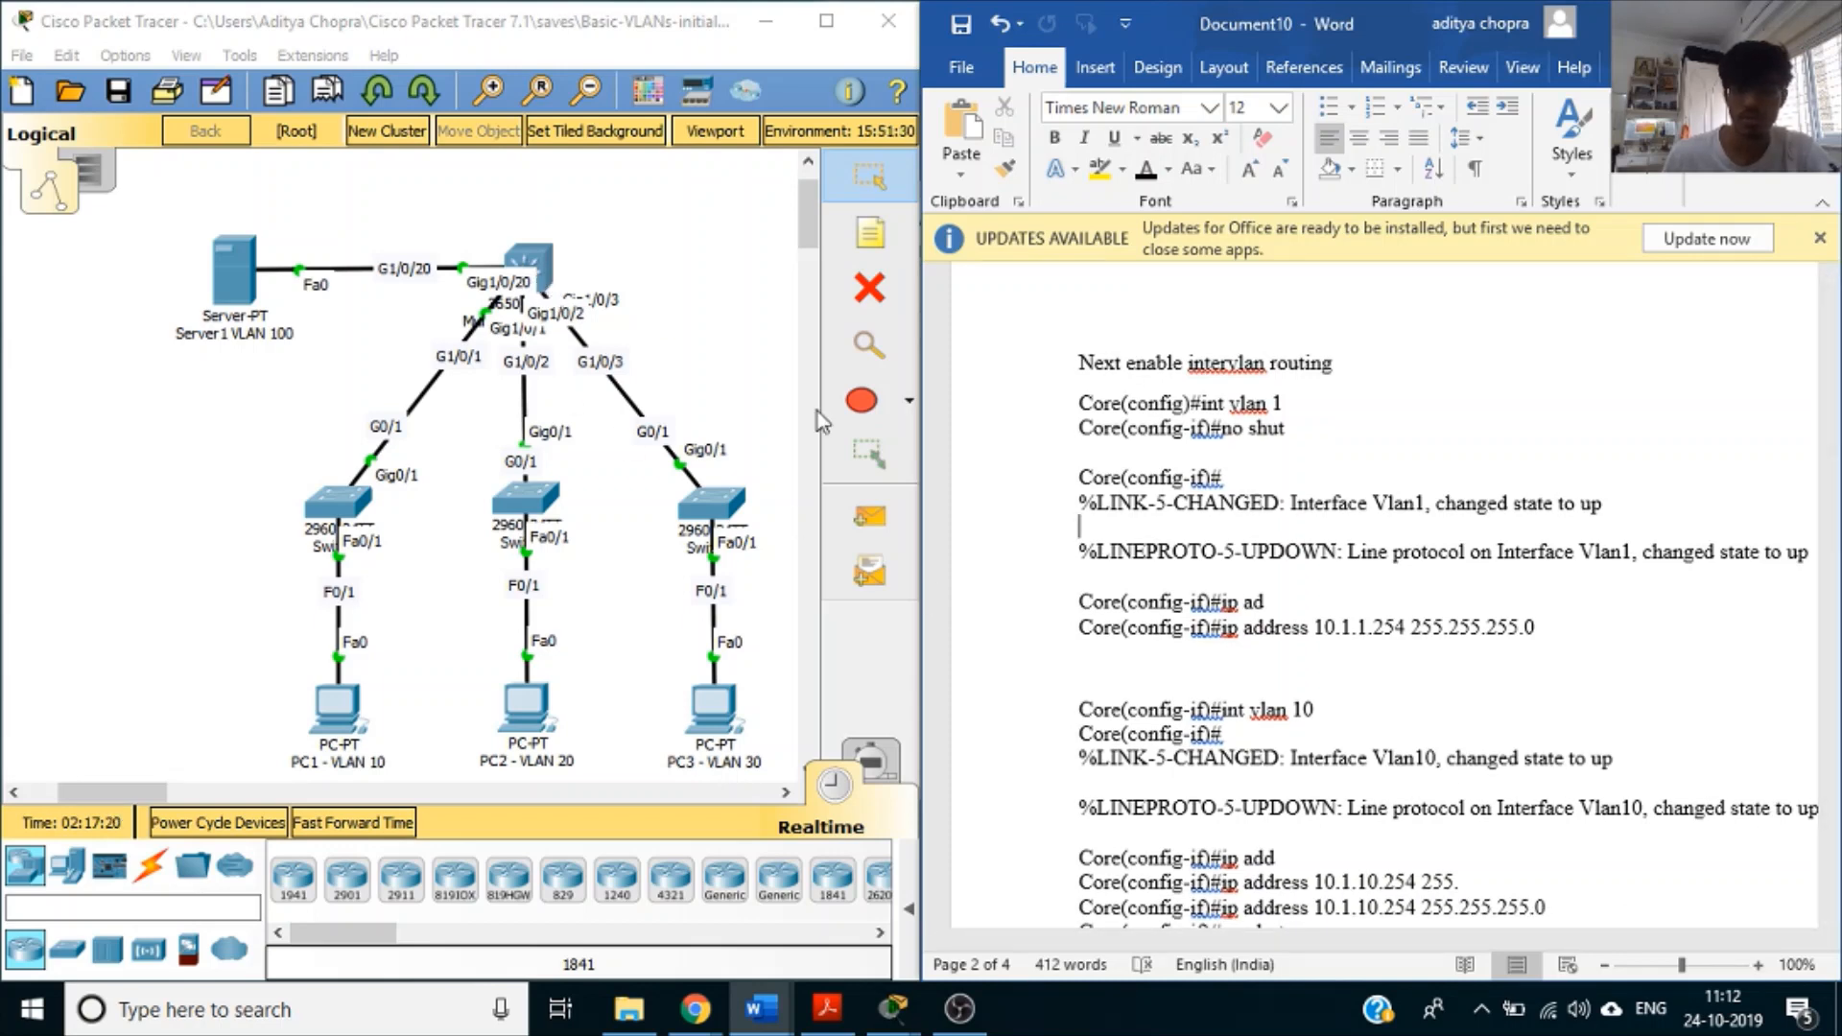
{"action": "left_click", "coordinate": [1250, 526]}
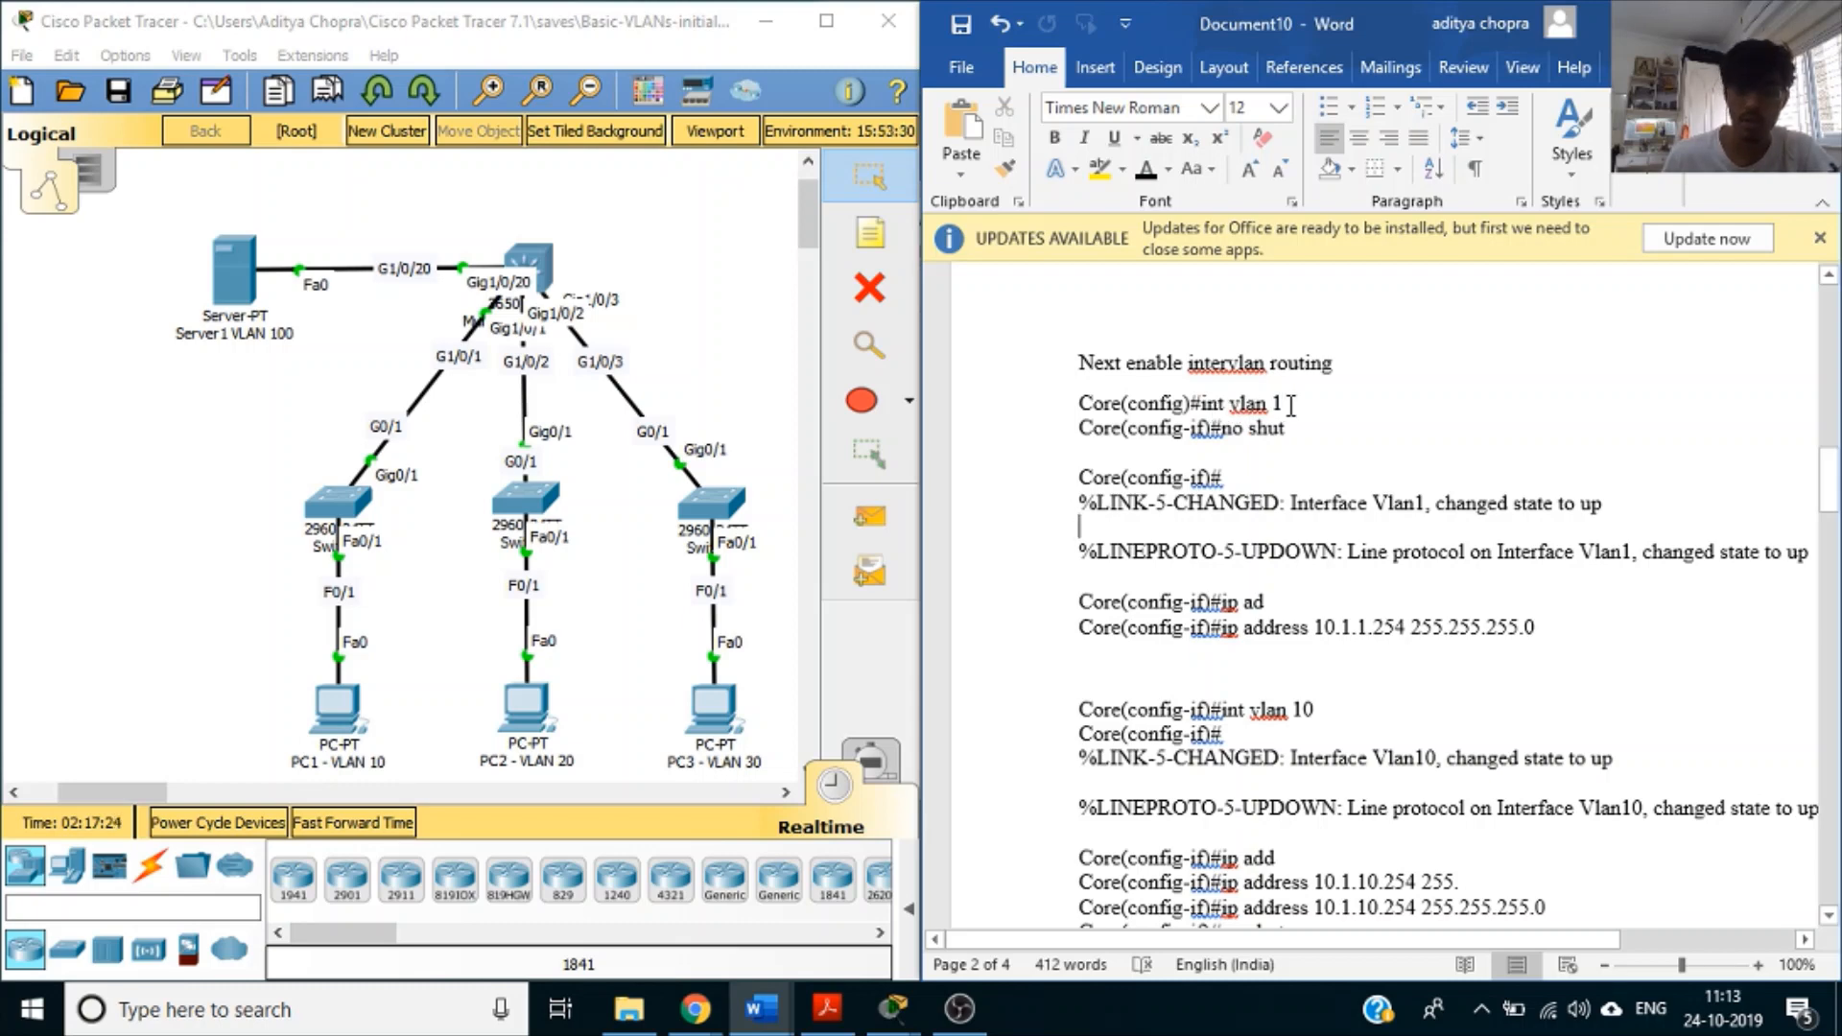
{"action": "scroll", "coordinate": [1336, 572], "scroll_direction": "down", "scroll_amount": 2}
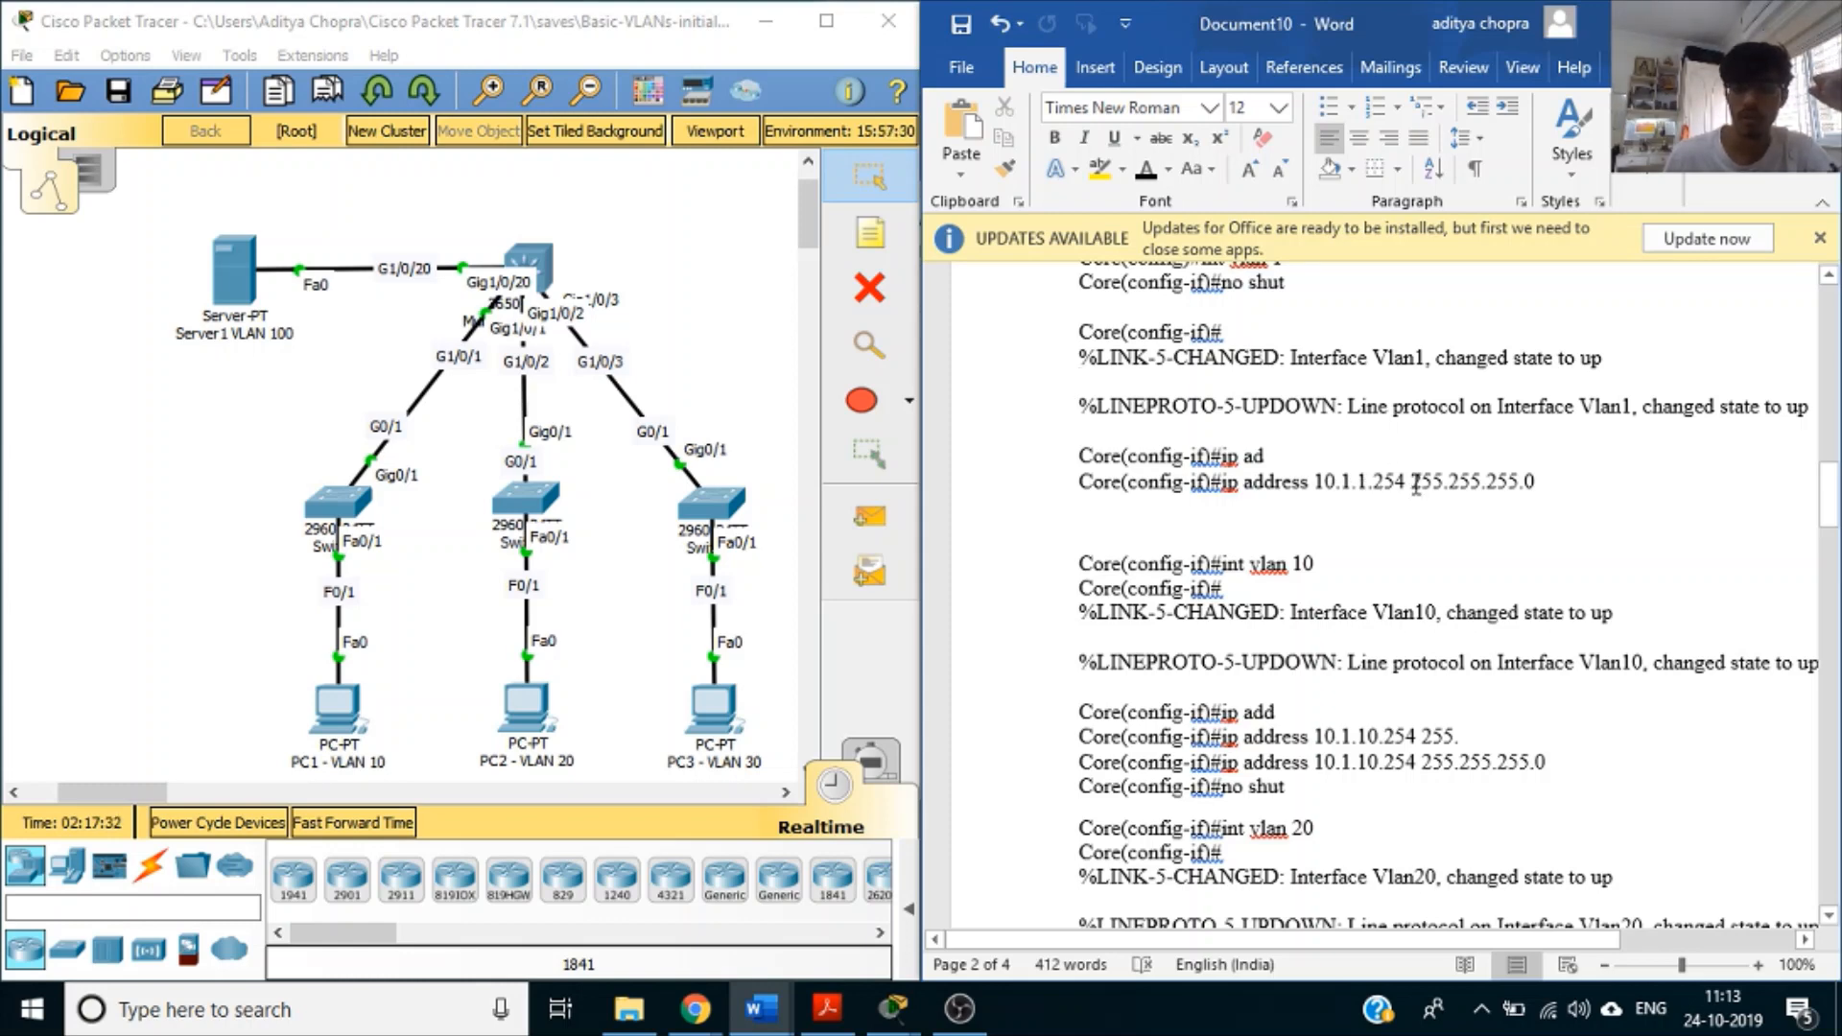
- Check the required VLAN addresses in the Packet Tracer lab instructions, and return to the VLAN interface notes in Word
{"action": "left_click", "coordinate": [135, 791]}
{"action": "left_click_drag", "start_coordinate": [136, 791], "coordinate": [226, 796]}
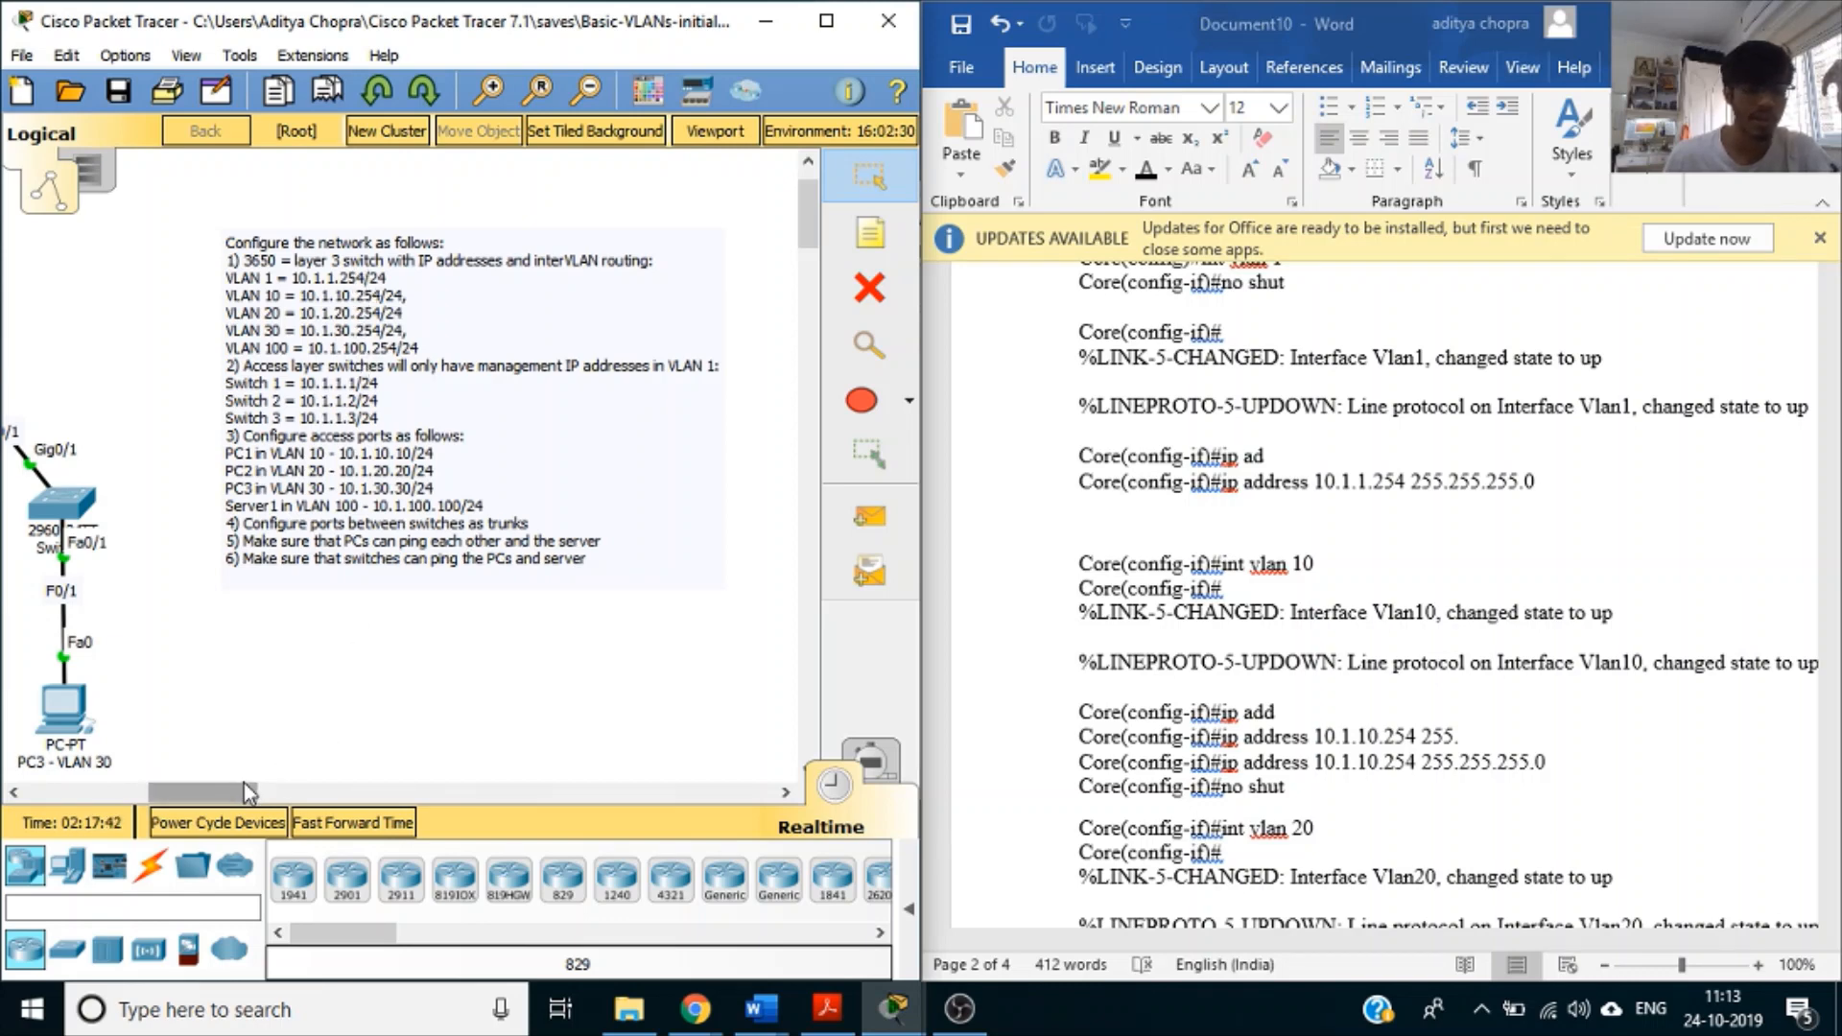
{"action": "left_click_drag", "start_coordinate": [240, 791], "coordinate": [119, 791]}
{"action": "key", "text": "alt+Tab"}
{"action": "scroll", "coordinate": [1486, 658], "scroll_direction": "down", "scroll_amount": 3}
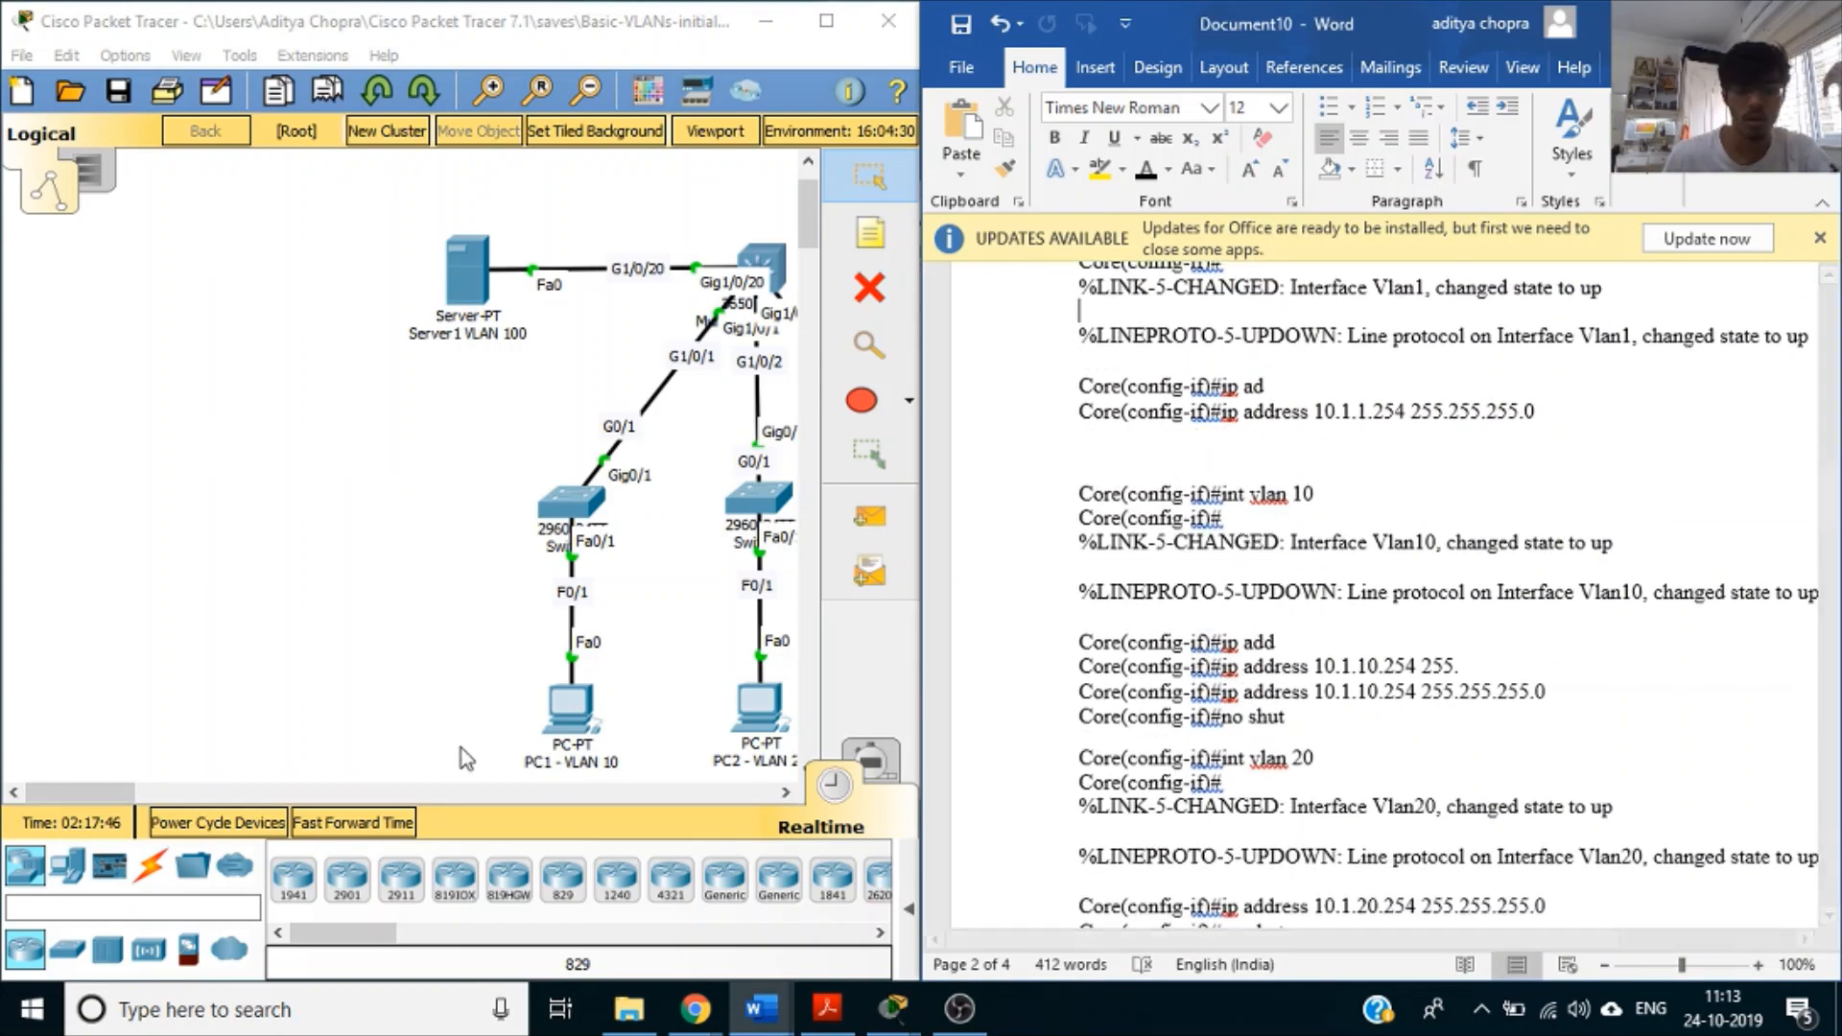
- Bring the full topology into view and review the Word notes on the VLAN 10 and VLAN 20 interface addresses
{"action": "left_click_drag", "start_coordinate": [125, 793], "coordinate": [163, 796]}
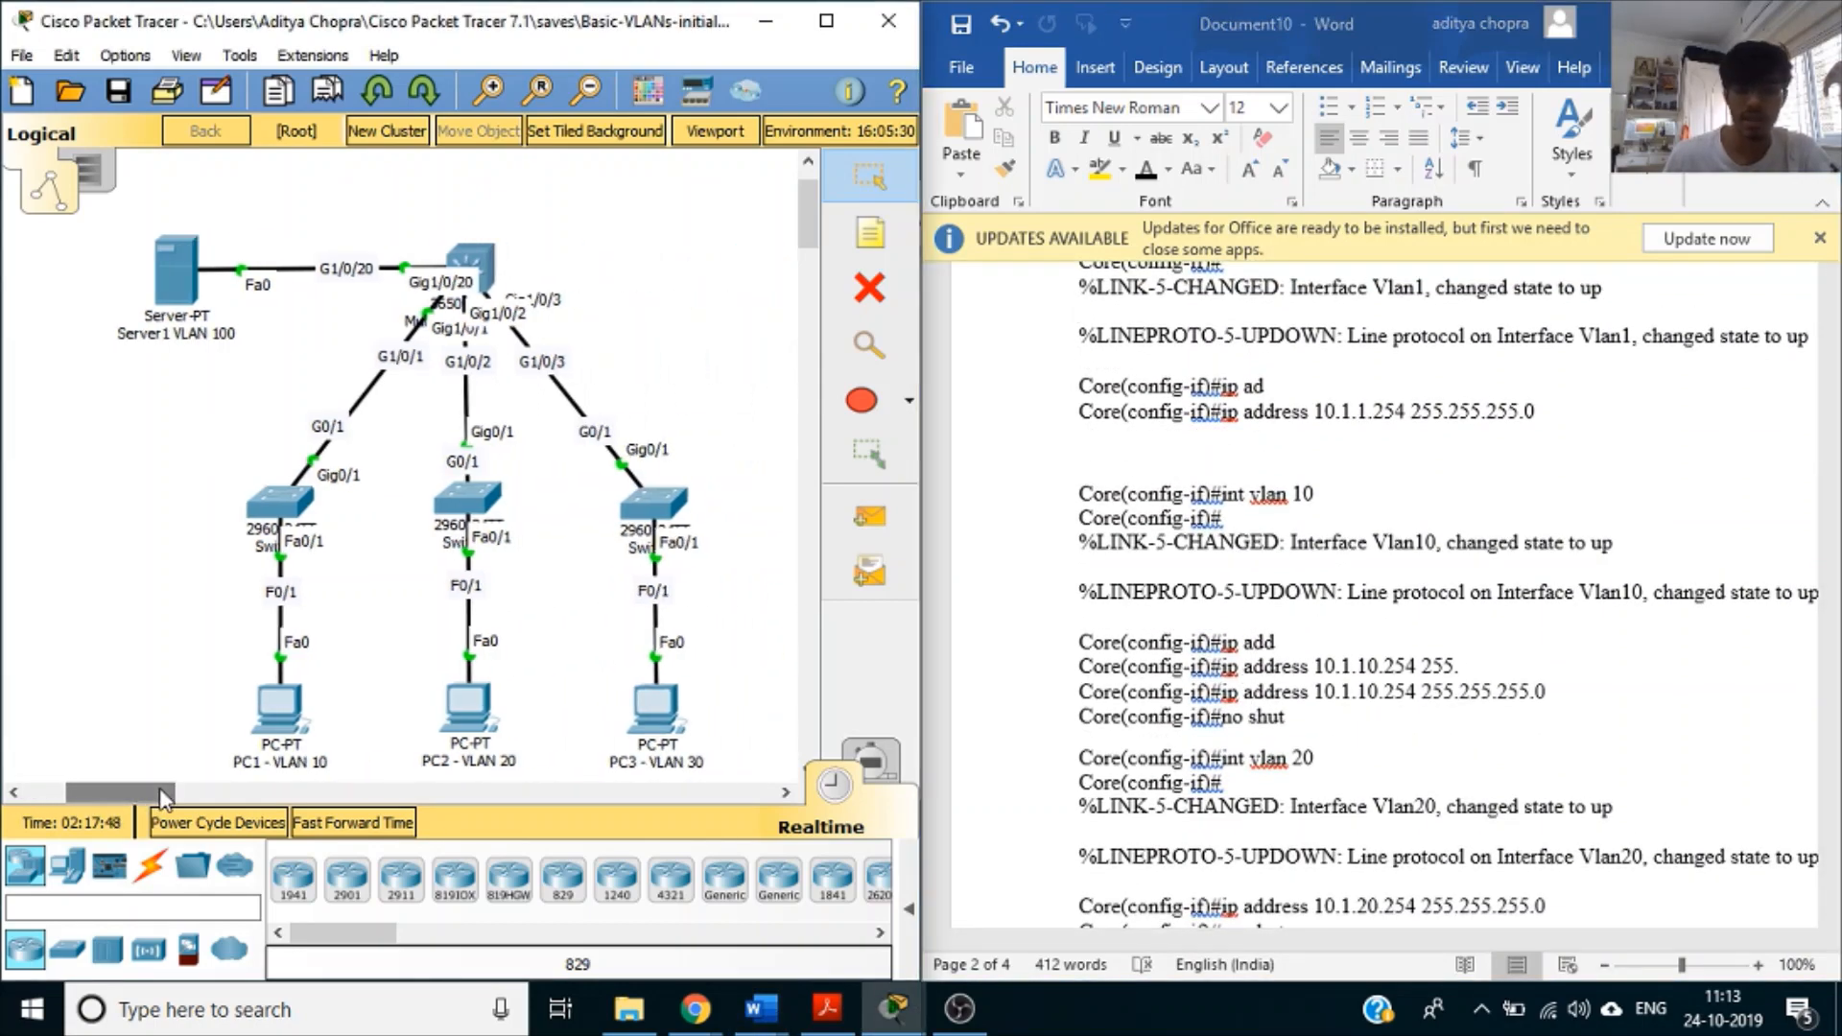
{"action": "key", "text": "alt+Tab"}
{"action": "scroll", "coordinate": [1269, 741], "scroll_direction": "down", "scroll_amount": 3}
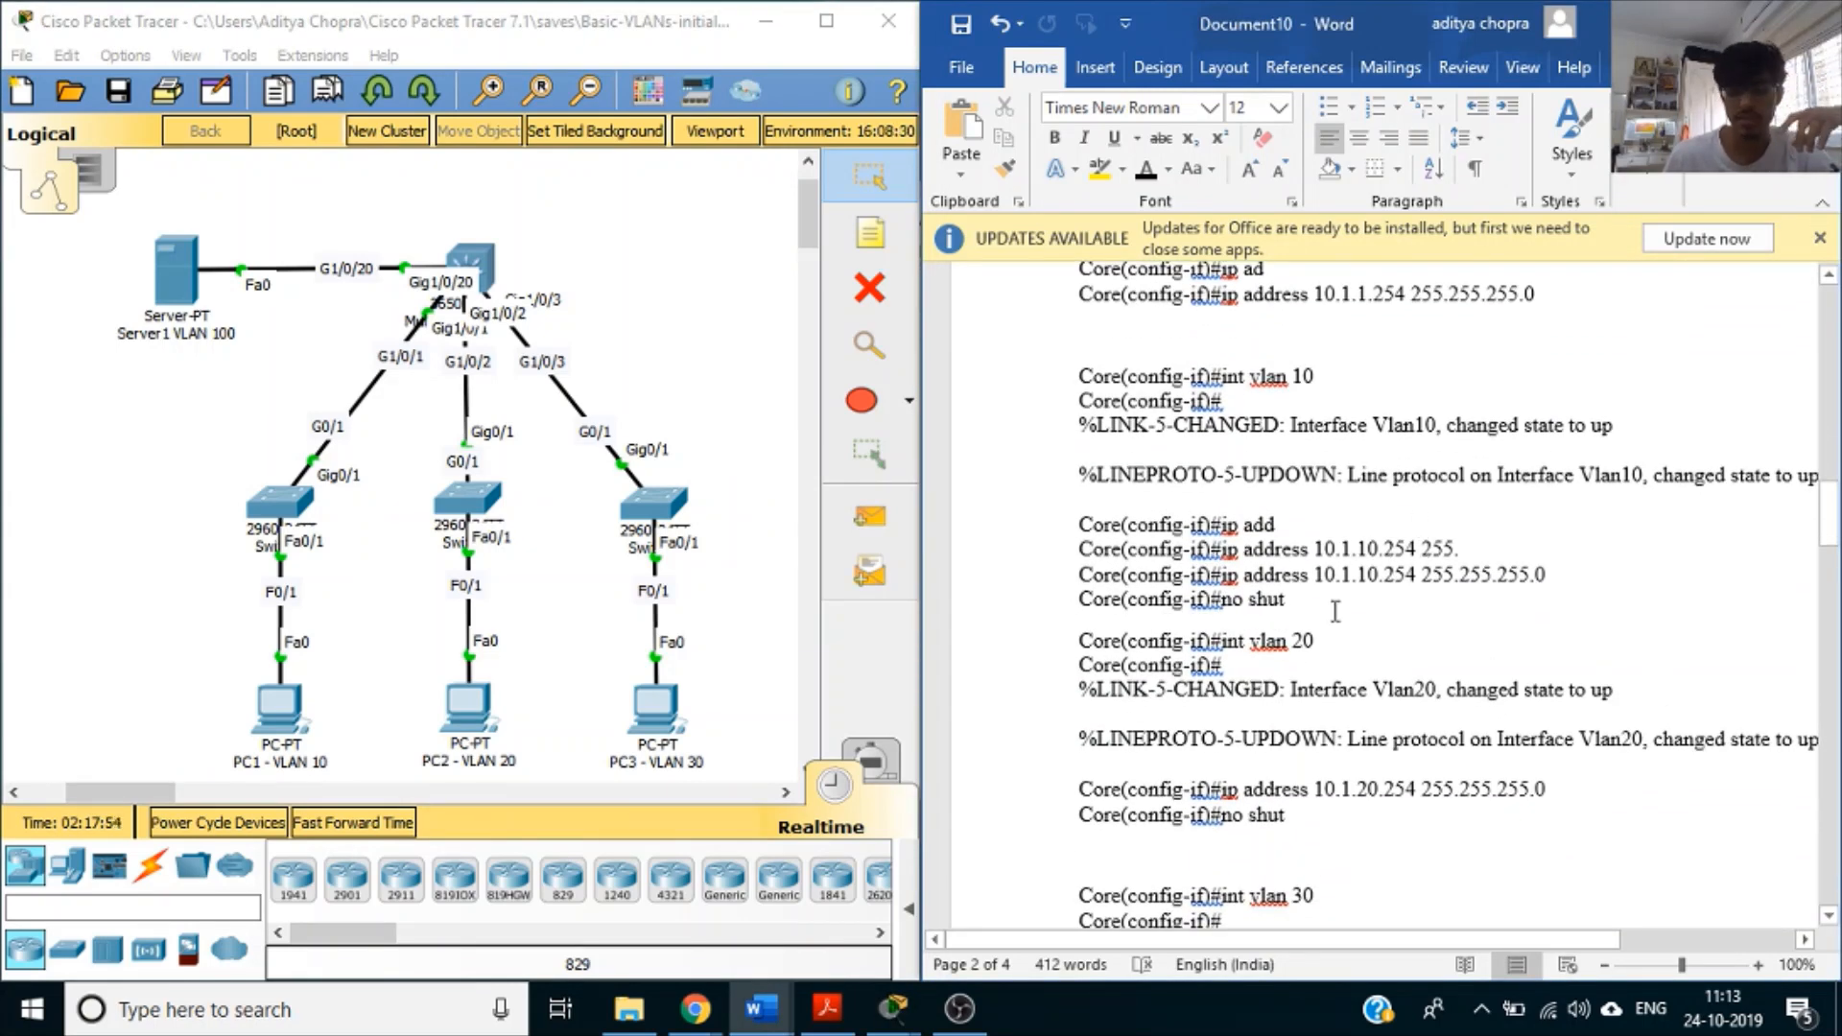
{"action": "scroll", "coordinate": [1387, 569], "scroll_direction": "down", "scroll_amount": 4}
{"action": "scroll", "coordinate": [1389, 403], "scroll_direction": "up", "scroll_amount": 1}
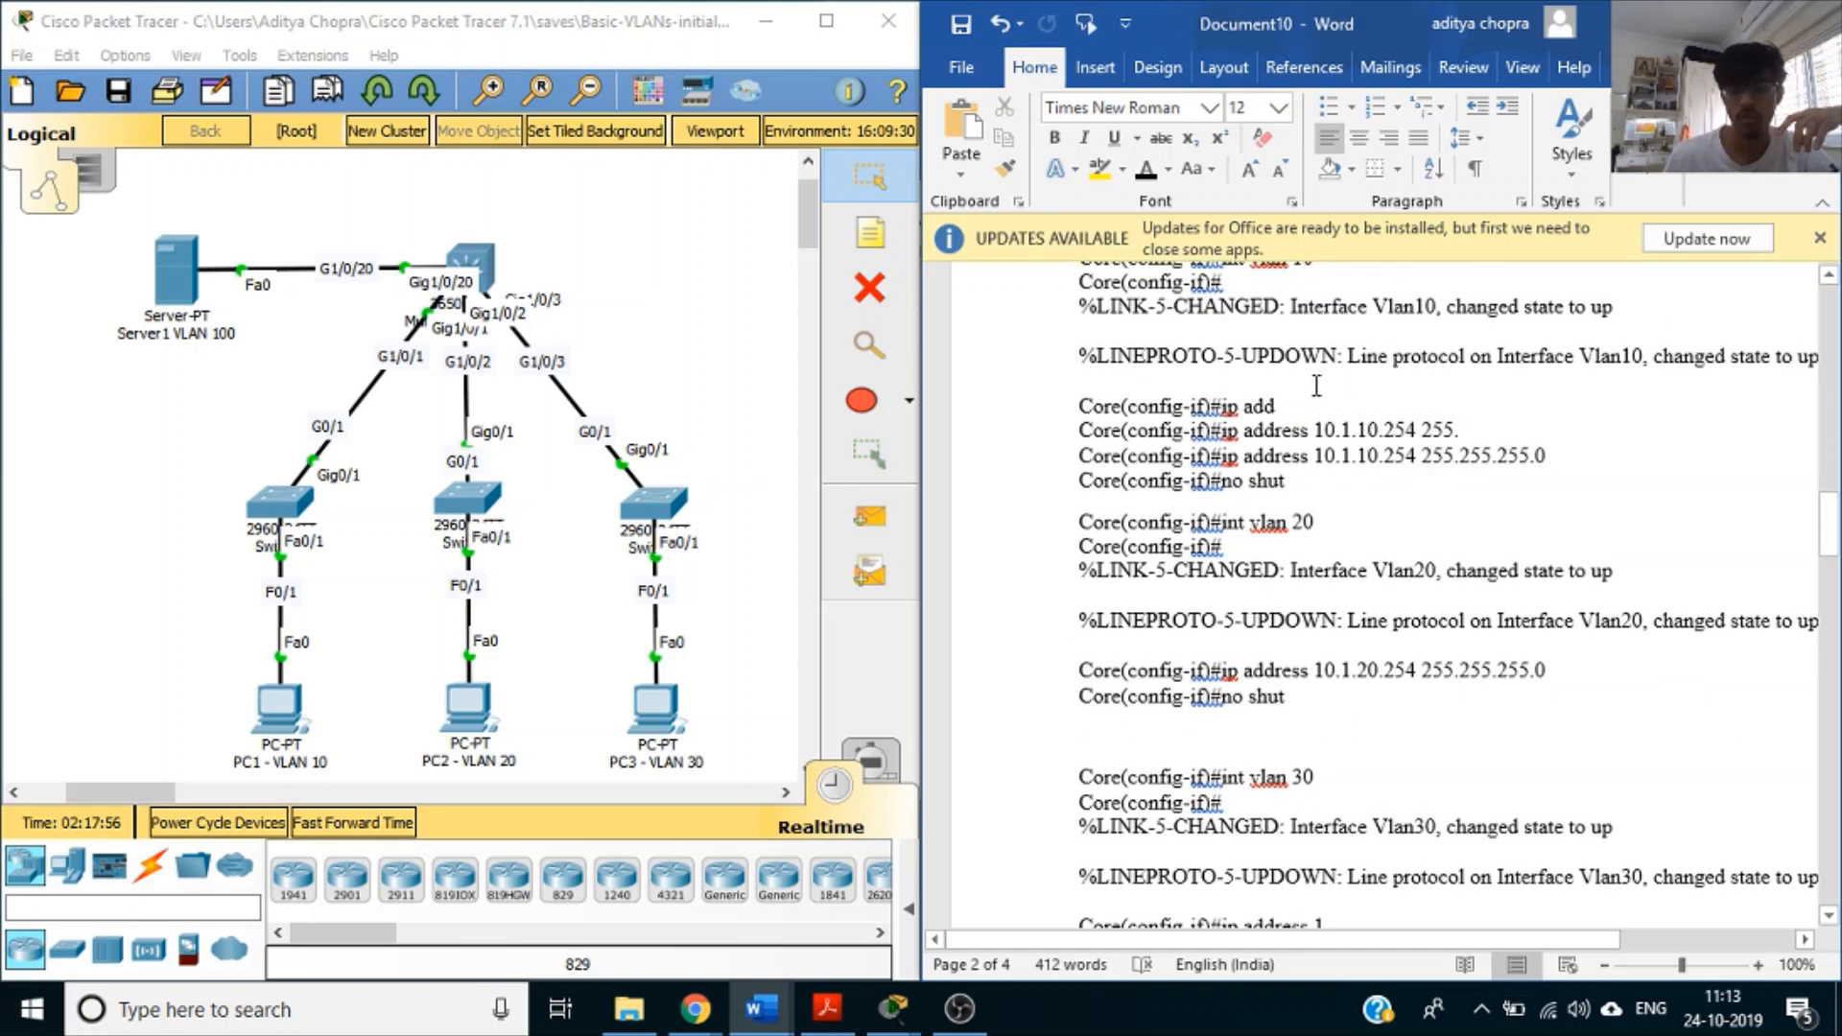
{"action": "scroll", "coordinate": [1374, 459], "scroll_direction": "up", "scroll_amount": 2}
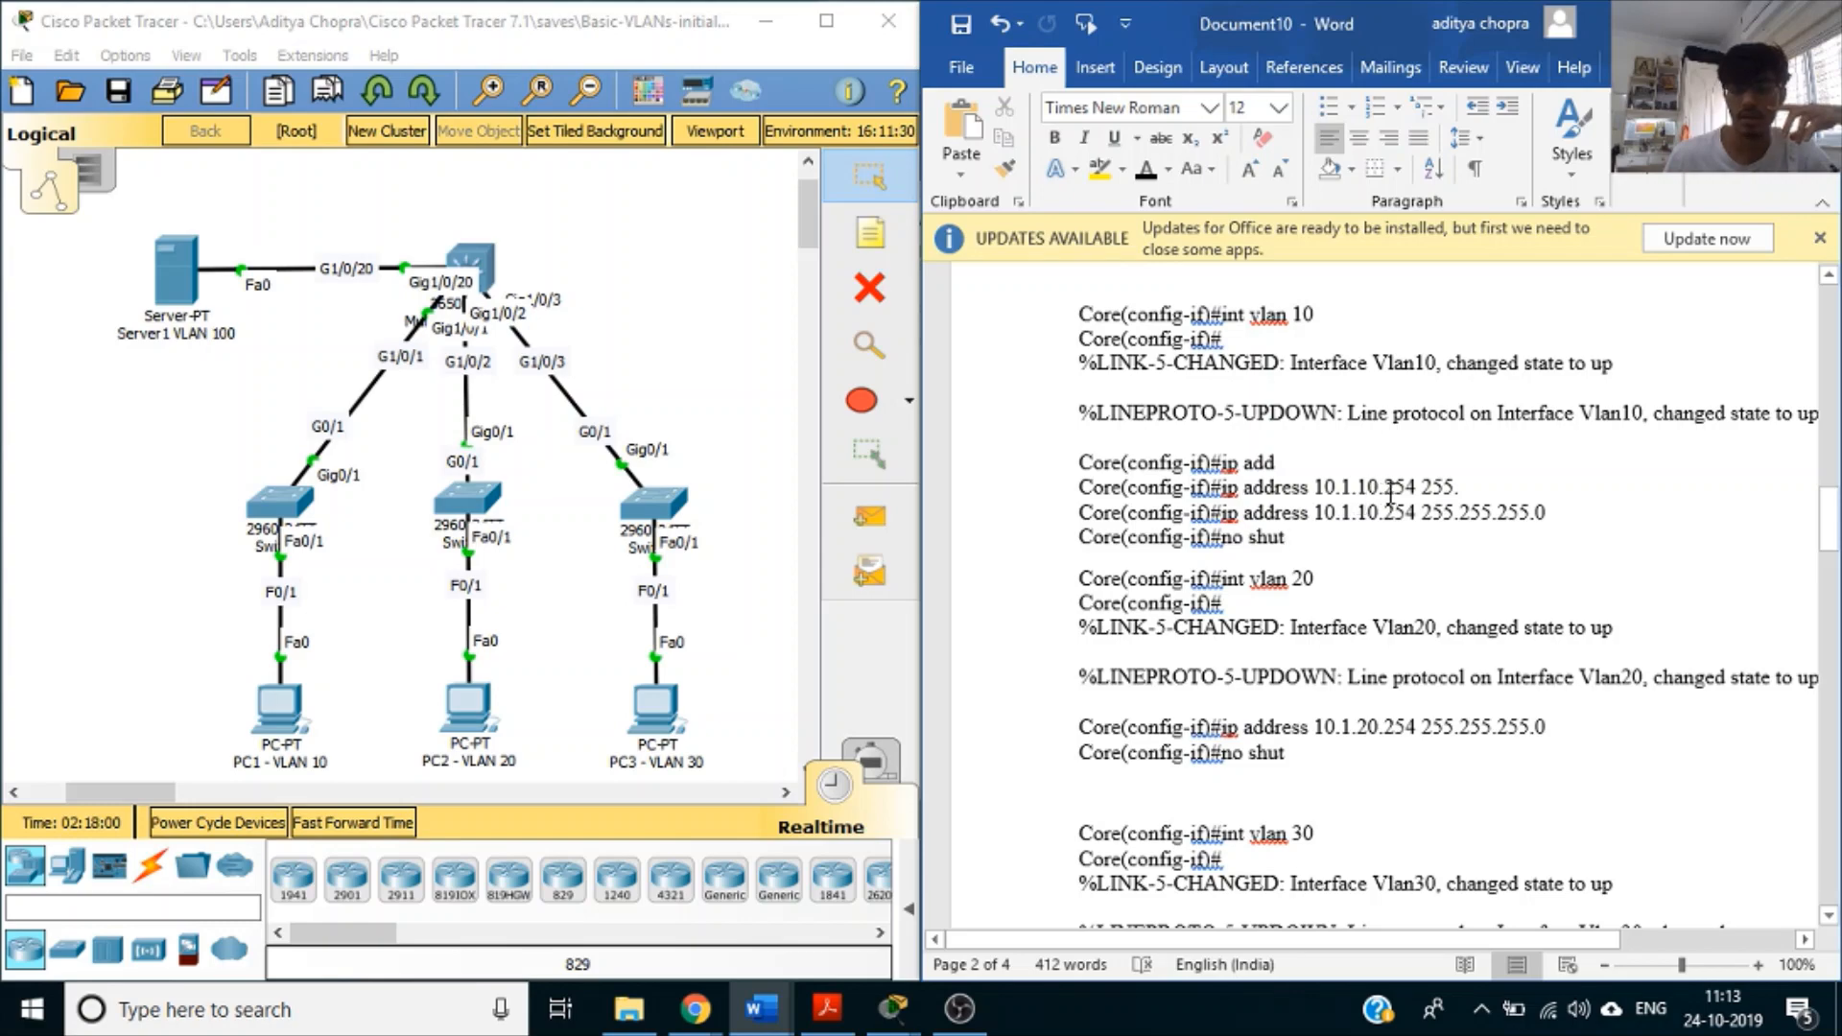
{"action": "scroll", "coordinate": [1342, 592], "scroll_direction": "down", "scroll_amount": 12}
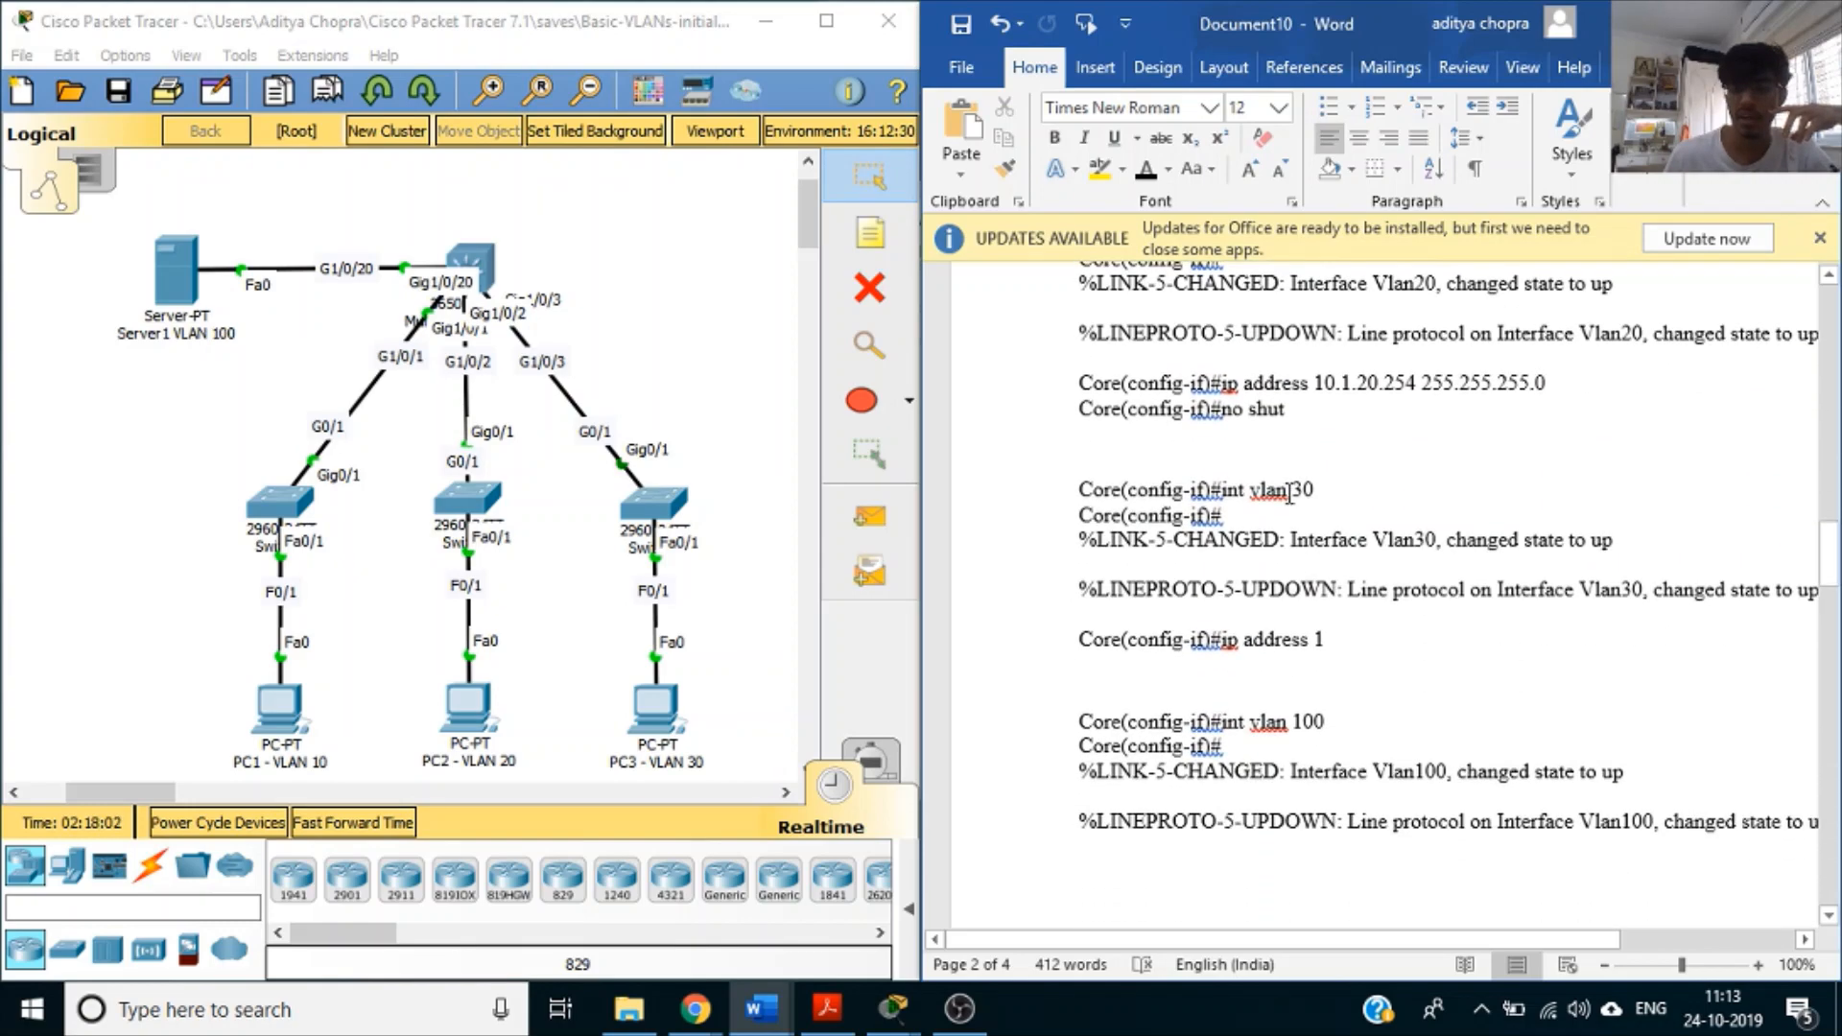
{"action": "scroll", "coordinate": [1311, 518], "scroll_direction": "up", "scroll_amount": 2}
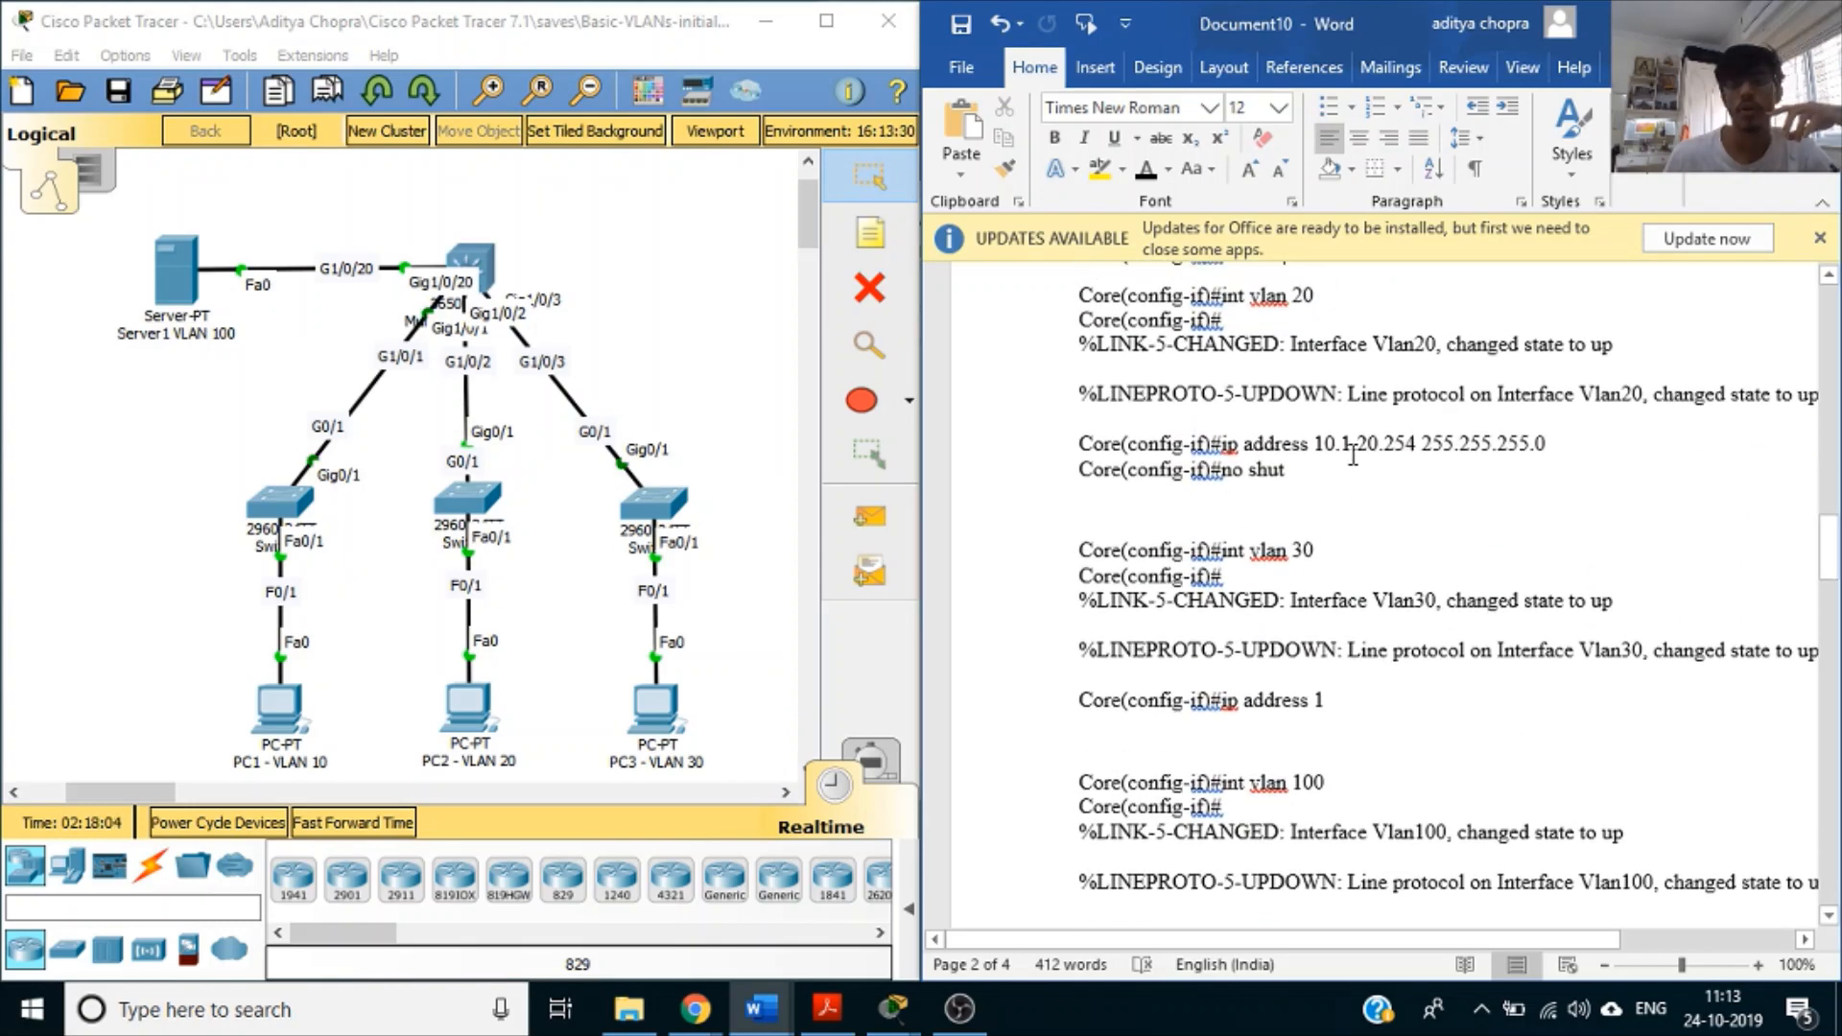
- Review the Word notes on configuring the VLAN 30 and VLAN 100 interfaces on the core switch
{"action": "scroll", "coordinate": [1423, 456], "scroll_direction": "down", "scroll_amount": 5}
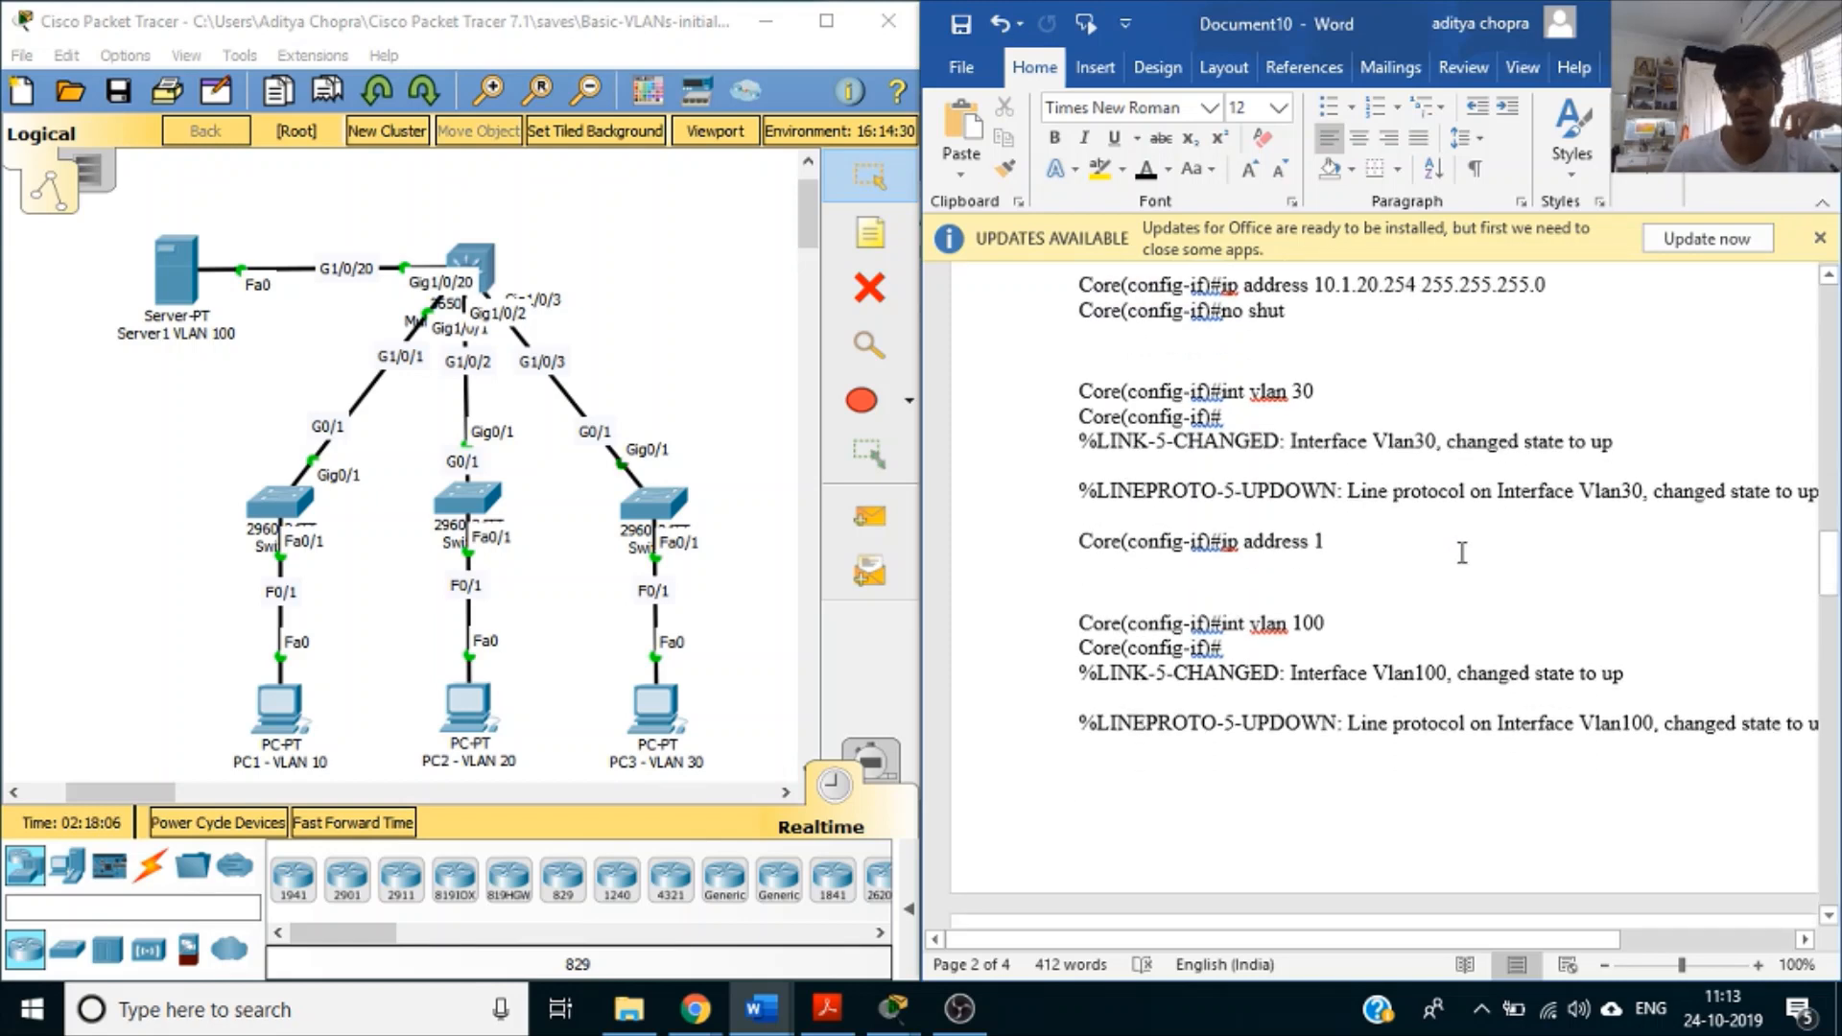
{"action": "scroll", "coordinate": [1382, 566], "scroll_direction": "right", "scroll_amount": 2}
{"action": "scroll", "coordinate": [1352, 566], "scroll_direction": "down", "scroll_amount": 12}
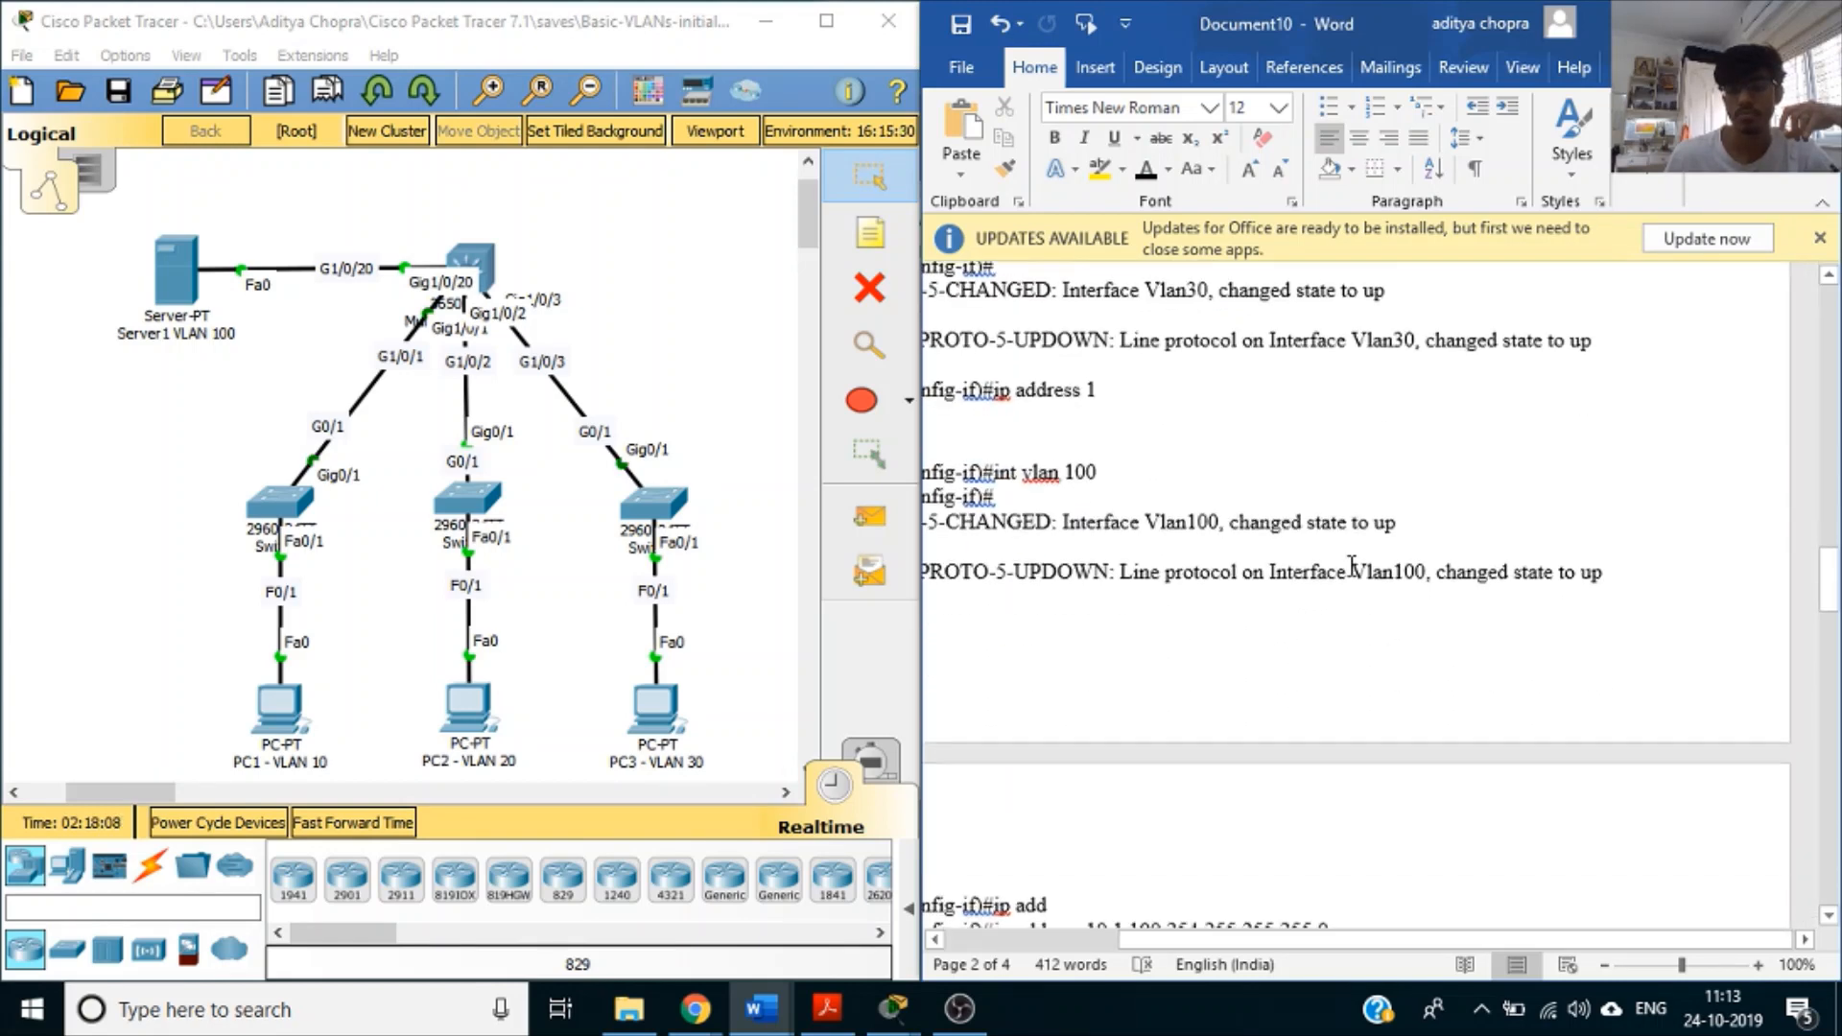
{"action": "scroll", "coordinate": [1352, 566], "scroll_direction": "left", "scroll_amount": 2}
{"action": "scroll", "coordinate": [1352, 566], "scroll_direction": "up", "scroll_amount": 10}
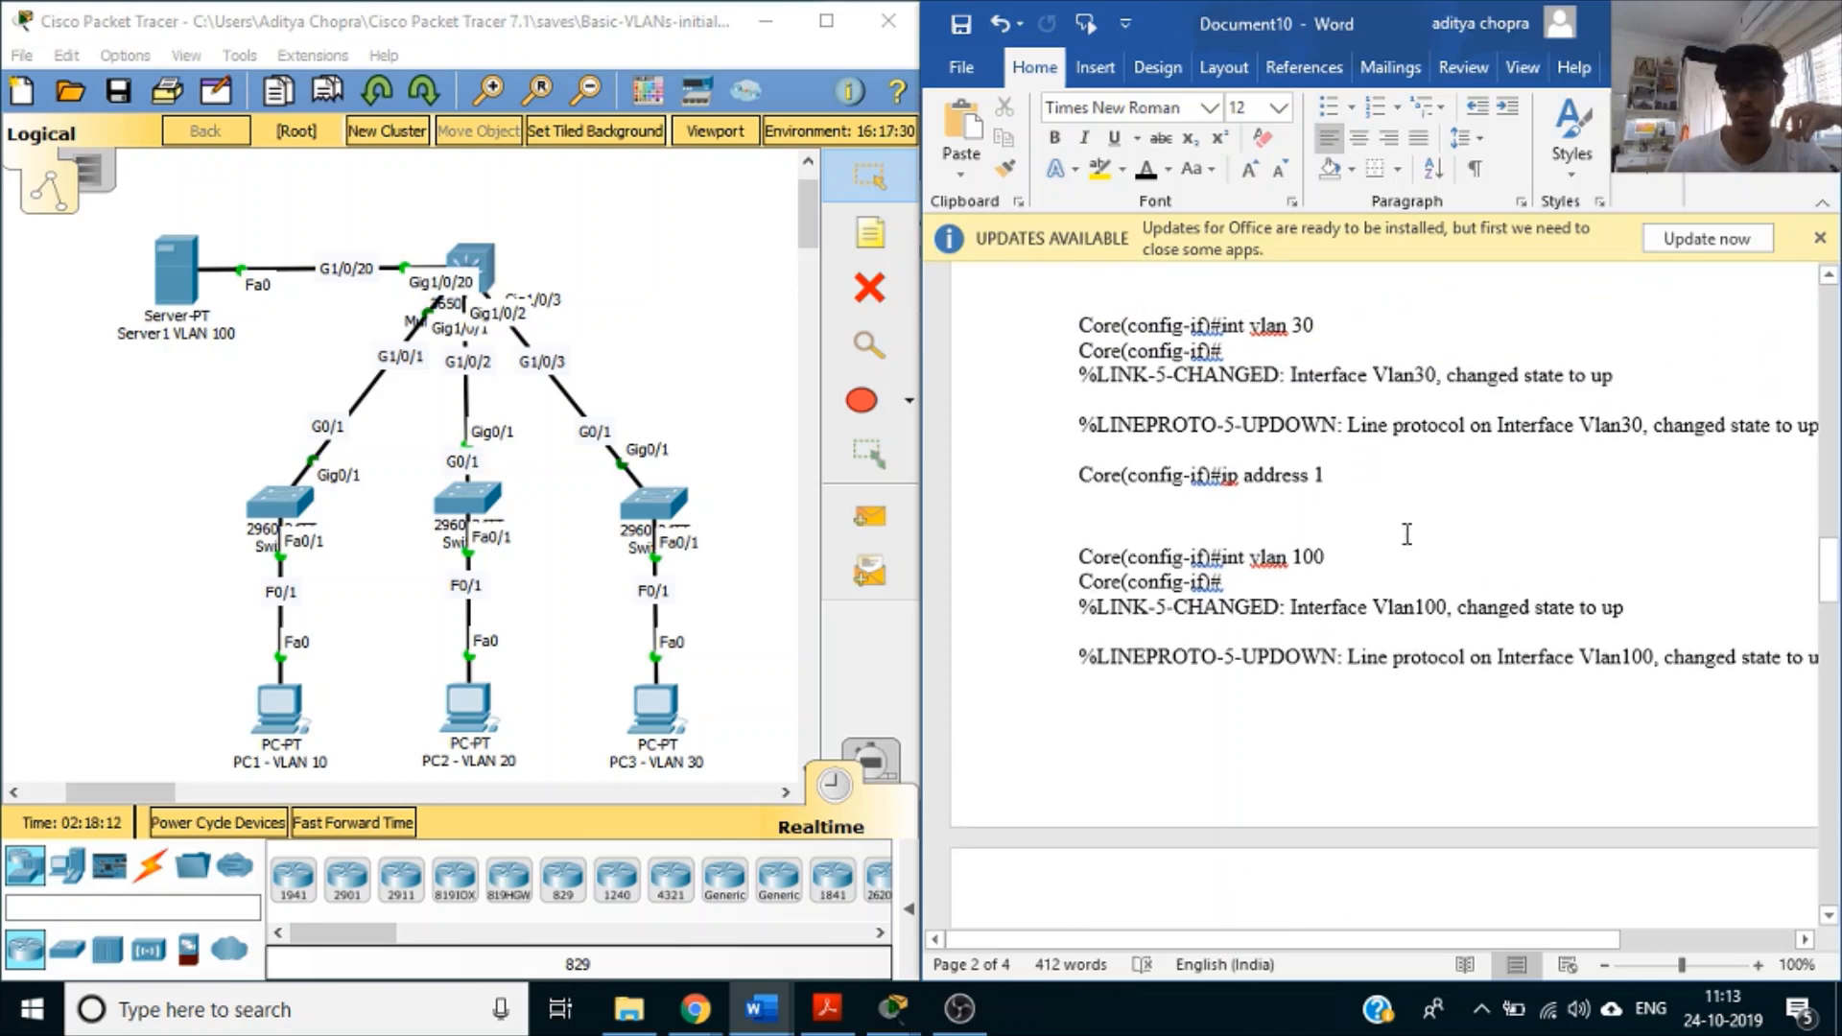
{"action": "scroll", "coordinate": [1407, 534], "scroll_direction": "right", "scroll_amount": 2}
{"action": "scroll", "coordinate": [1378, 540], "scroll_direction": "left", "scroll_amount": 2}
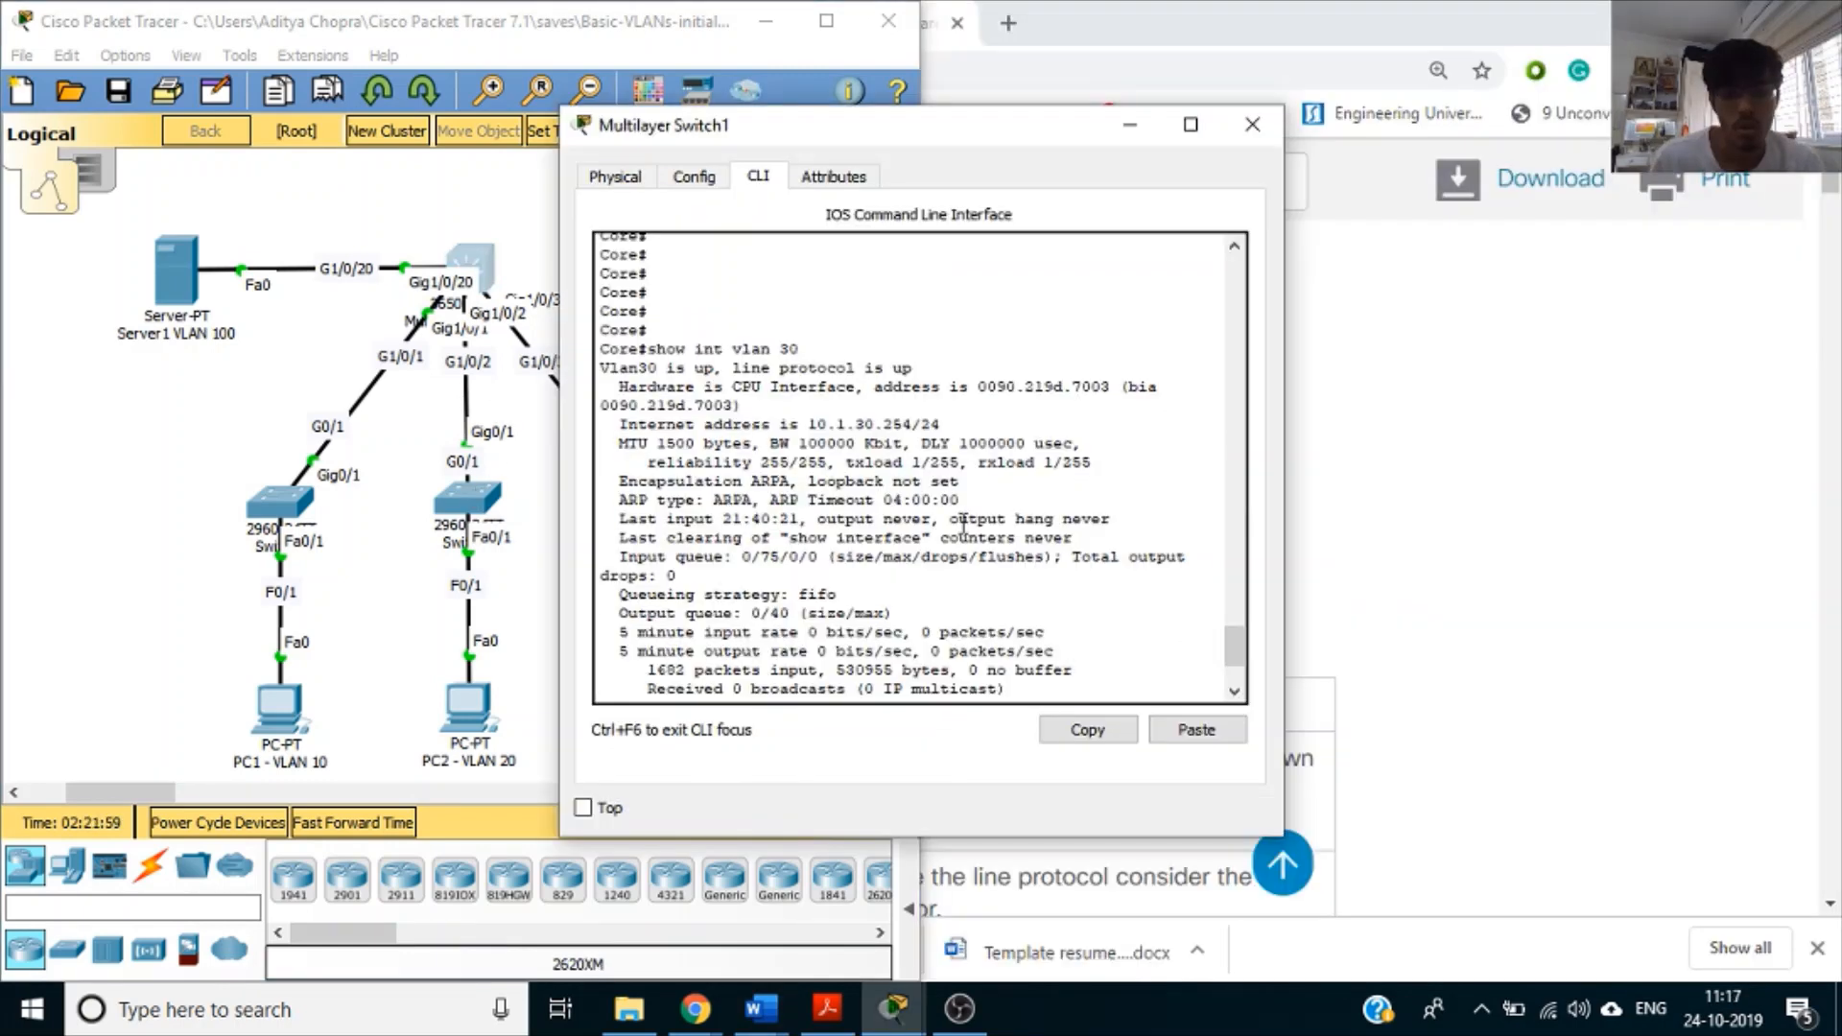
- Run show int vlan 30 on the core switch and examine the interface's status and IP address
{"action": "key", "text": "space"}
{"action": "key", "text": "Return"}
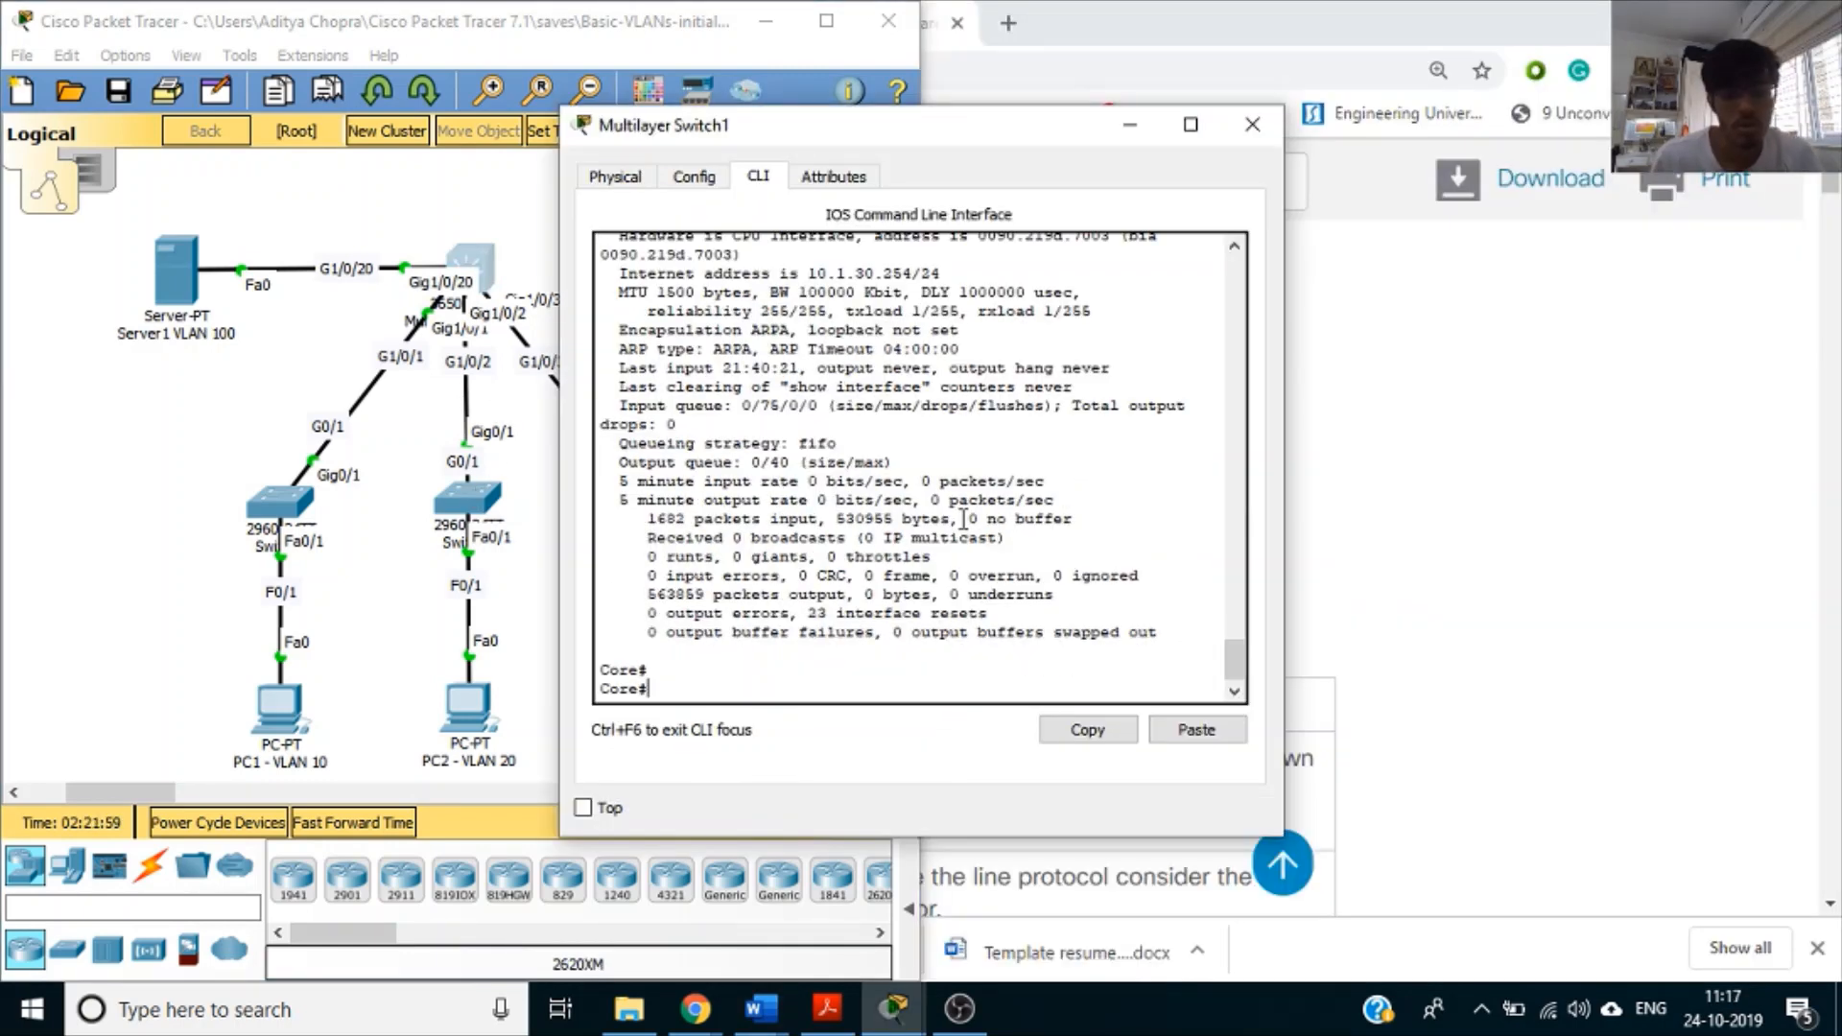
{"action": "type", "text": "show"}
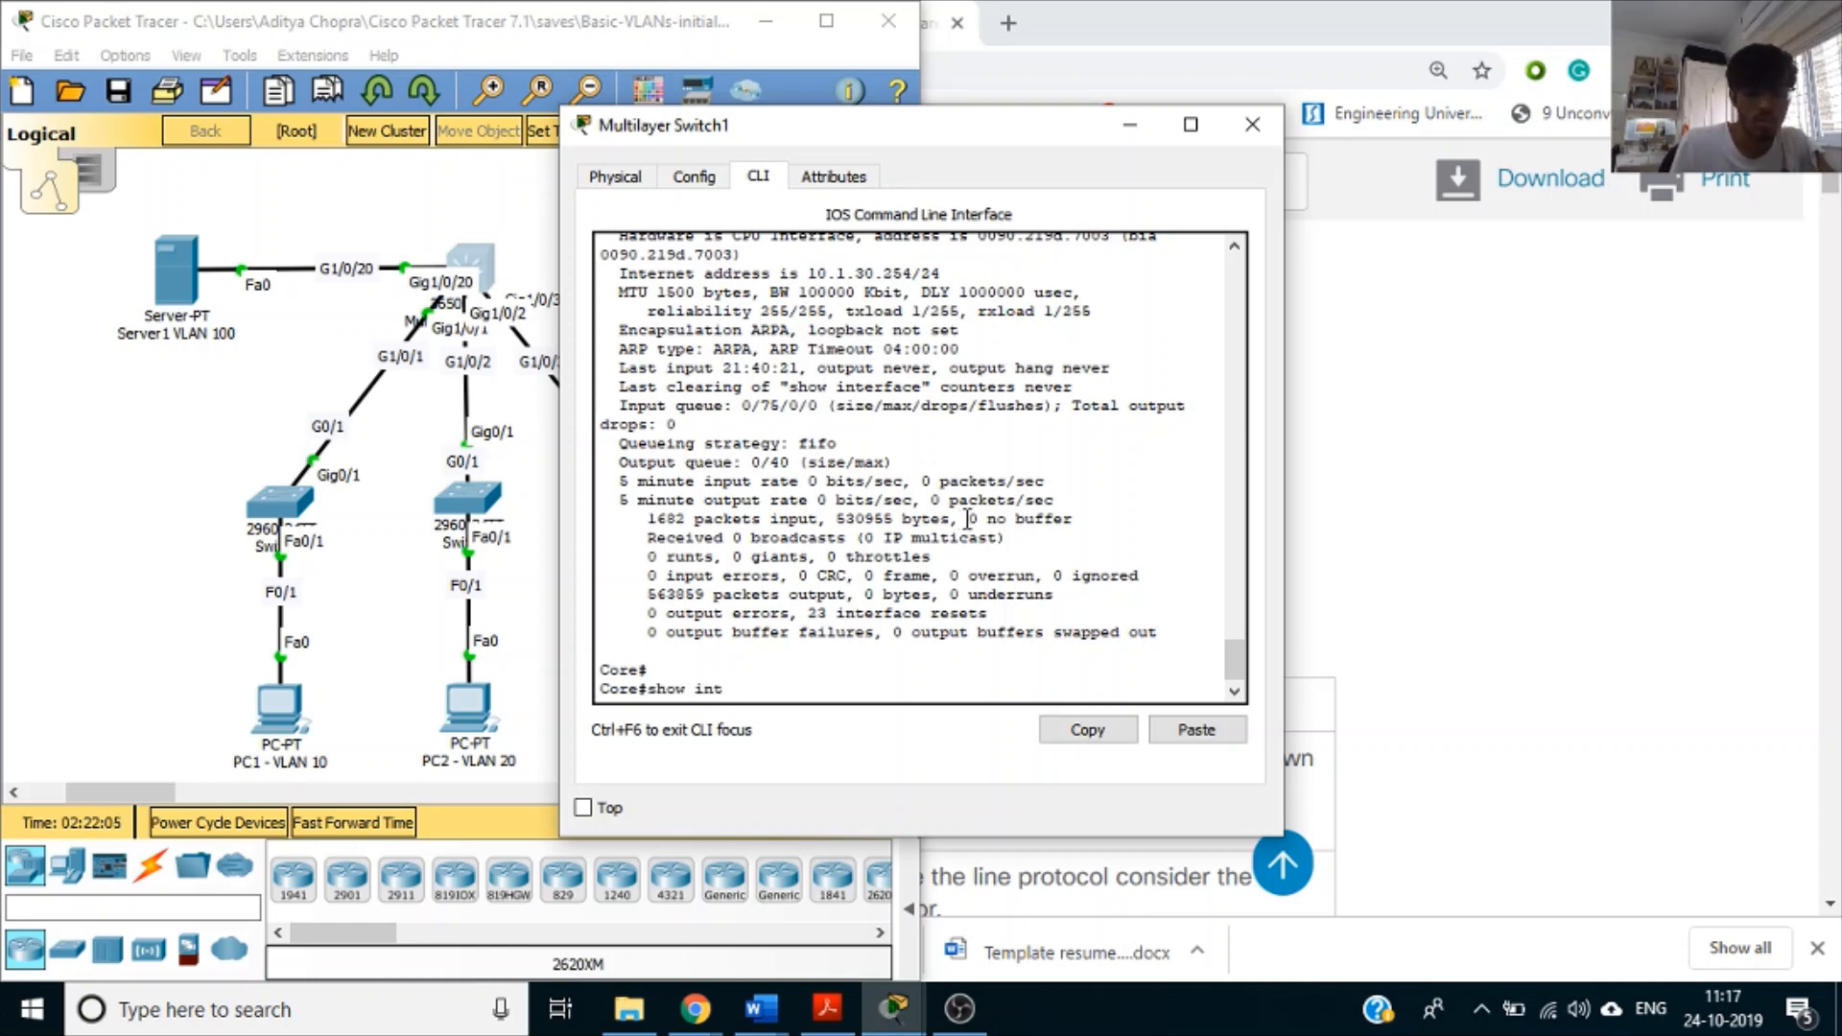
{"action": "type", "text": "int blan 30"}
{"action": "key", "text": "Return"}
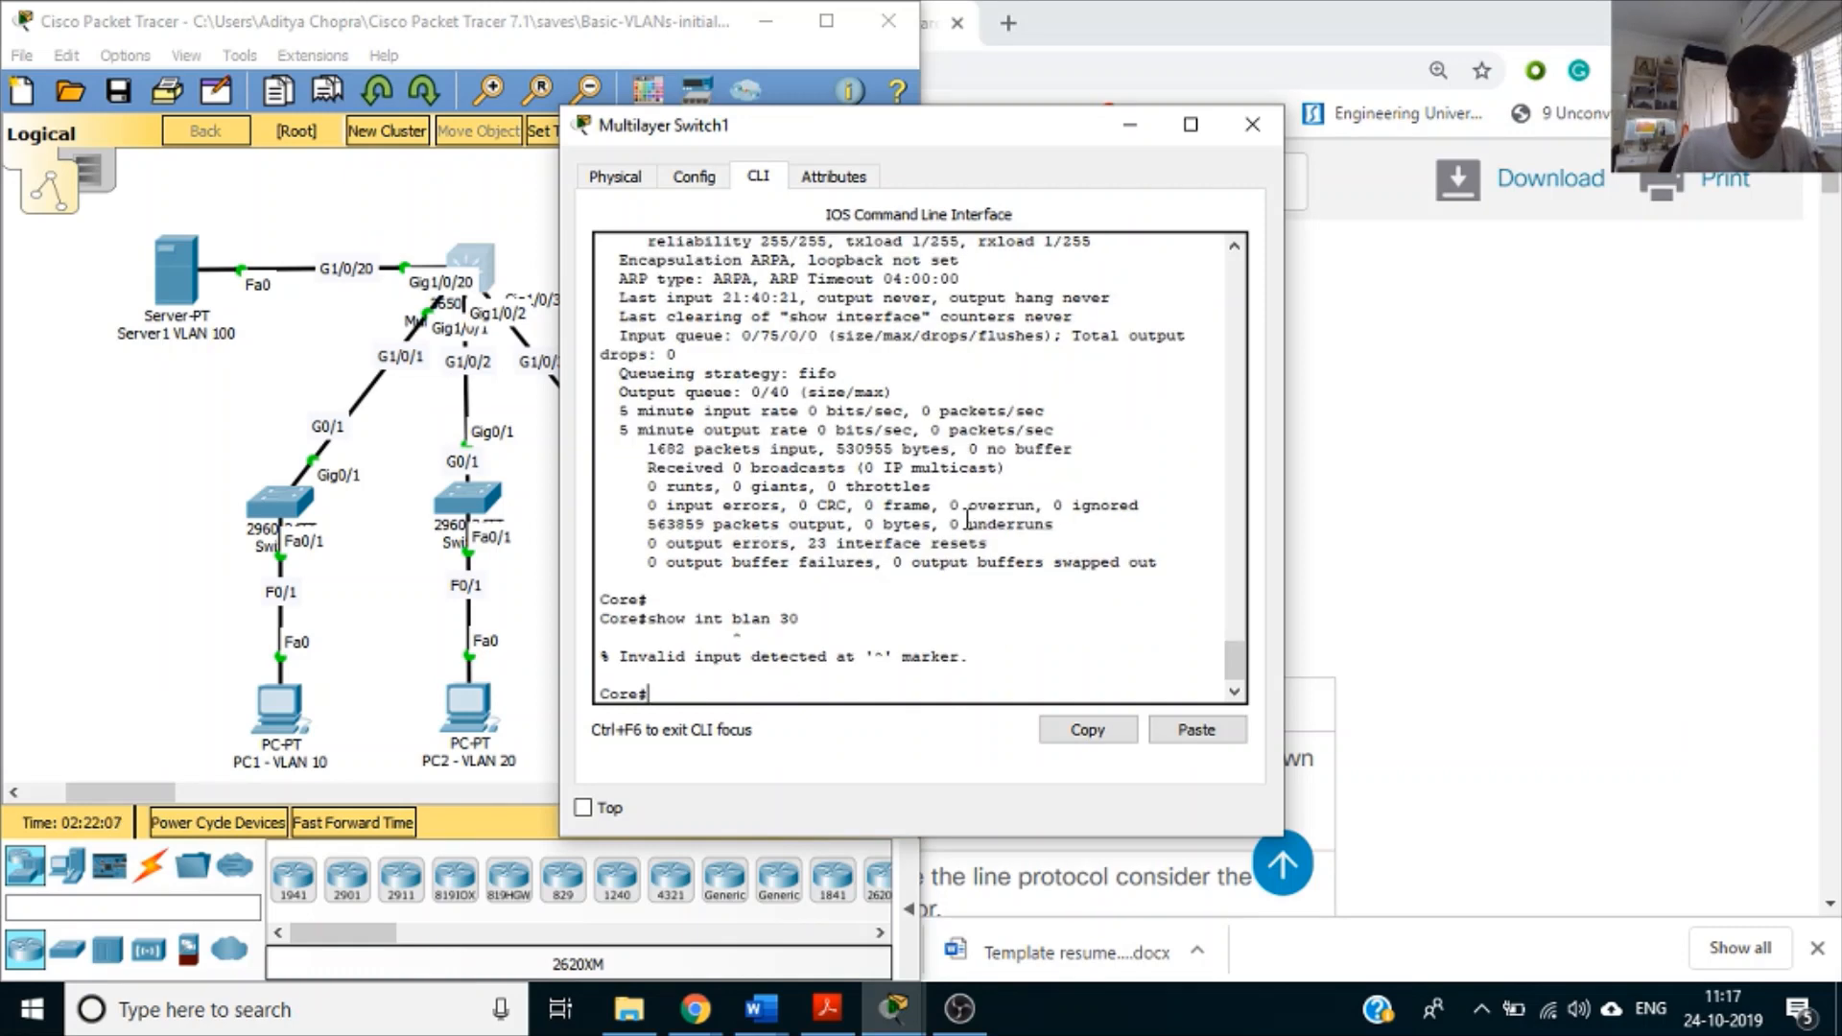
{"action": "key", "text": "Up"}
{"action": "key", "text": "Left"}
{"action": "key", "text": "Left"}
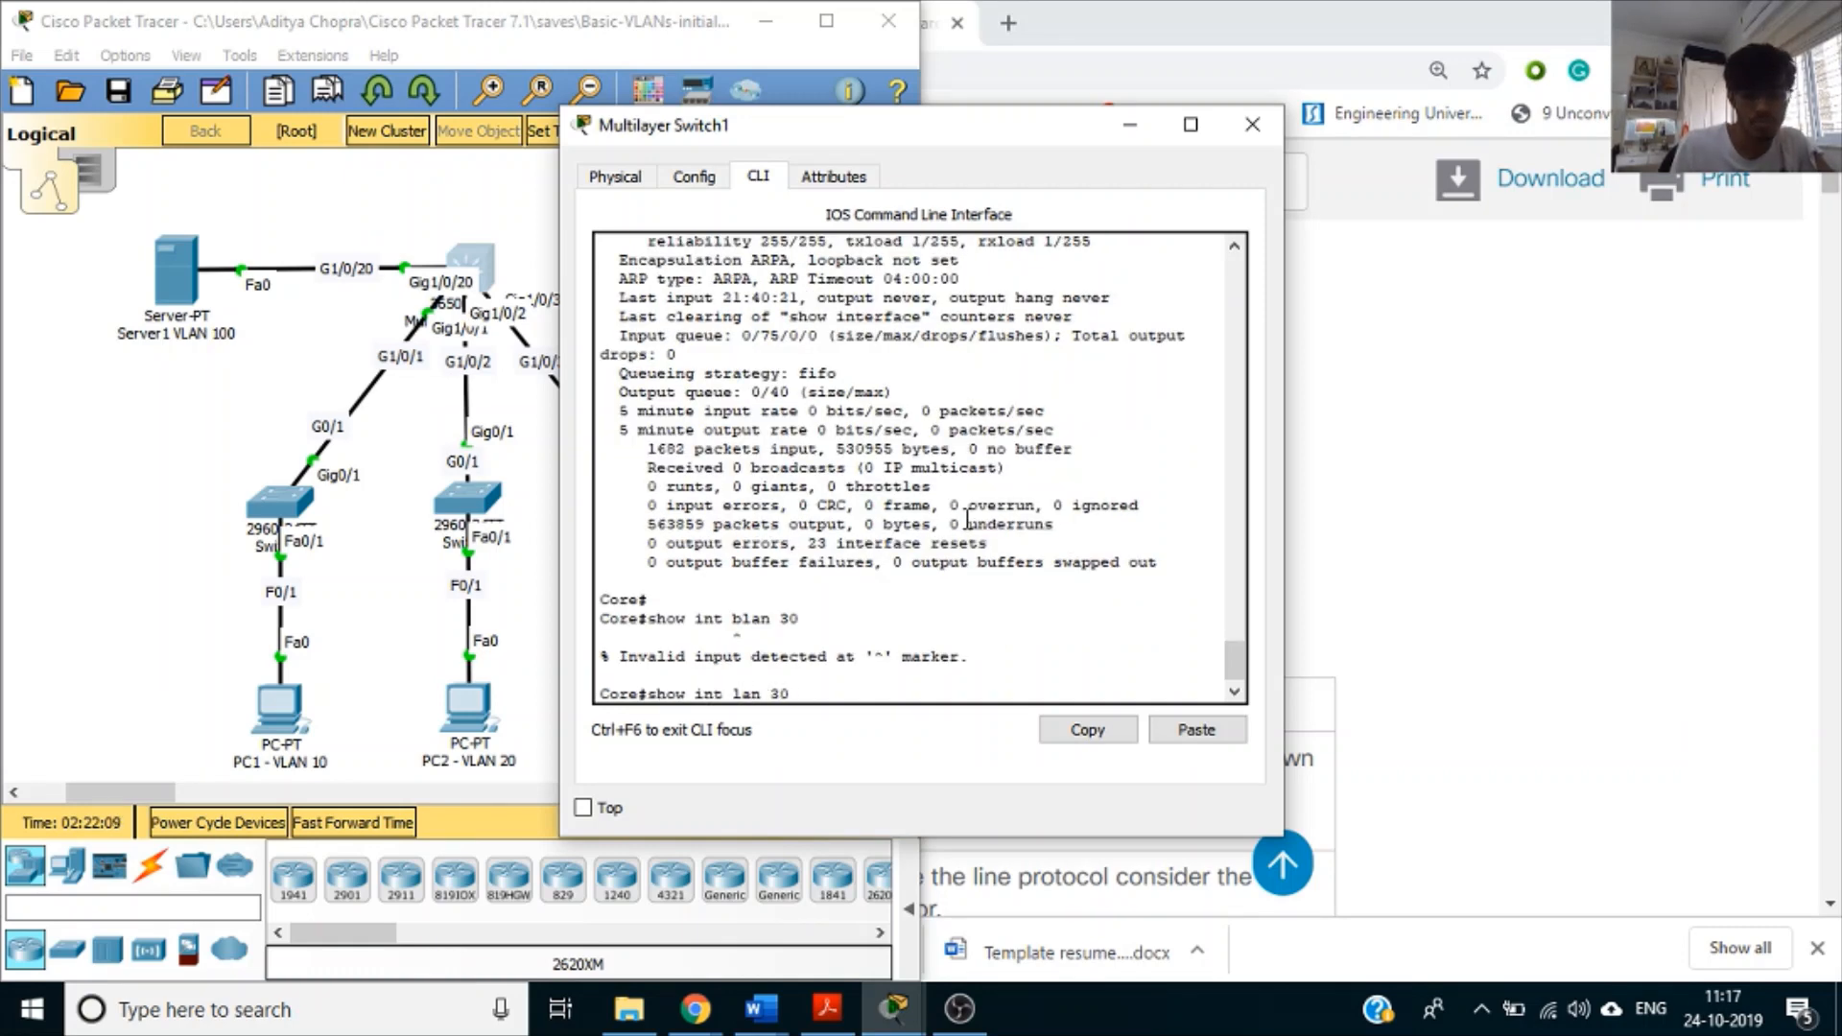
{"action": "type", "text": "b"}
{"action": "key", "text": "Return"}
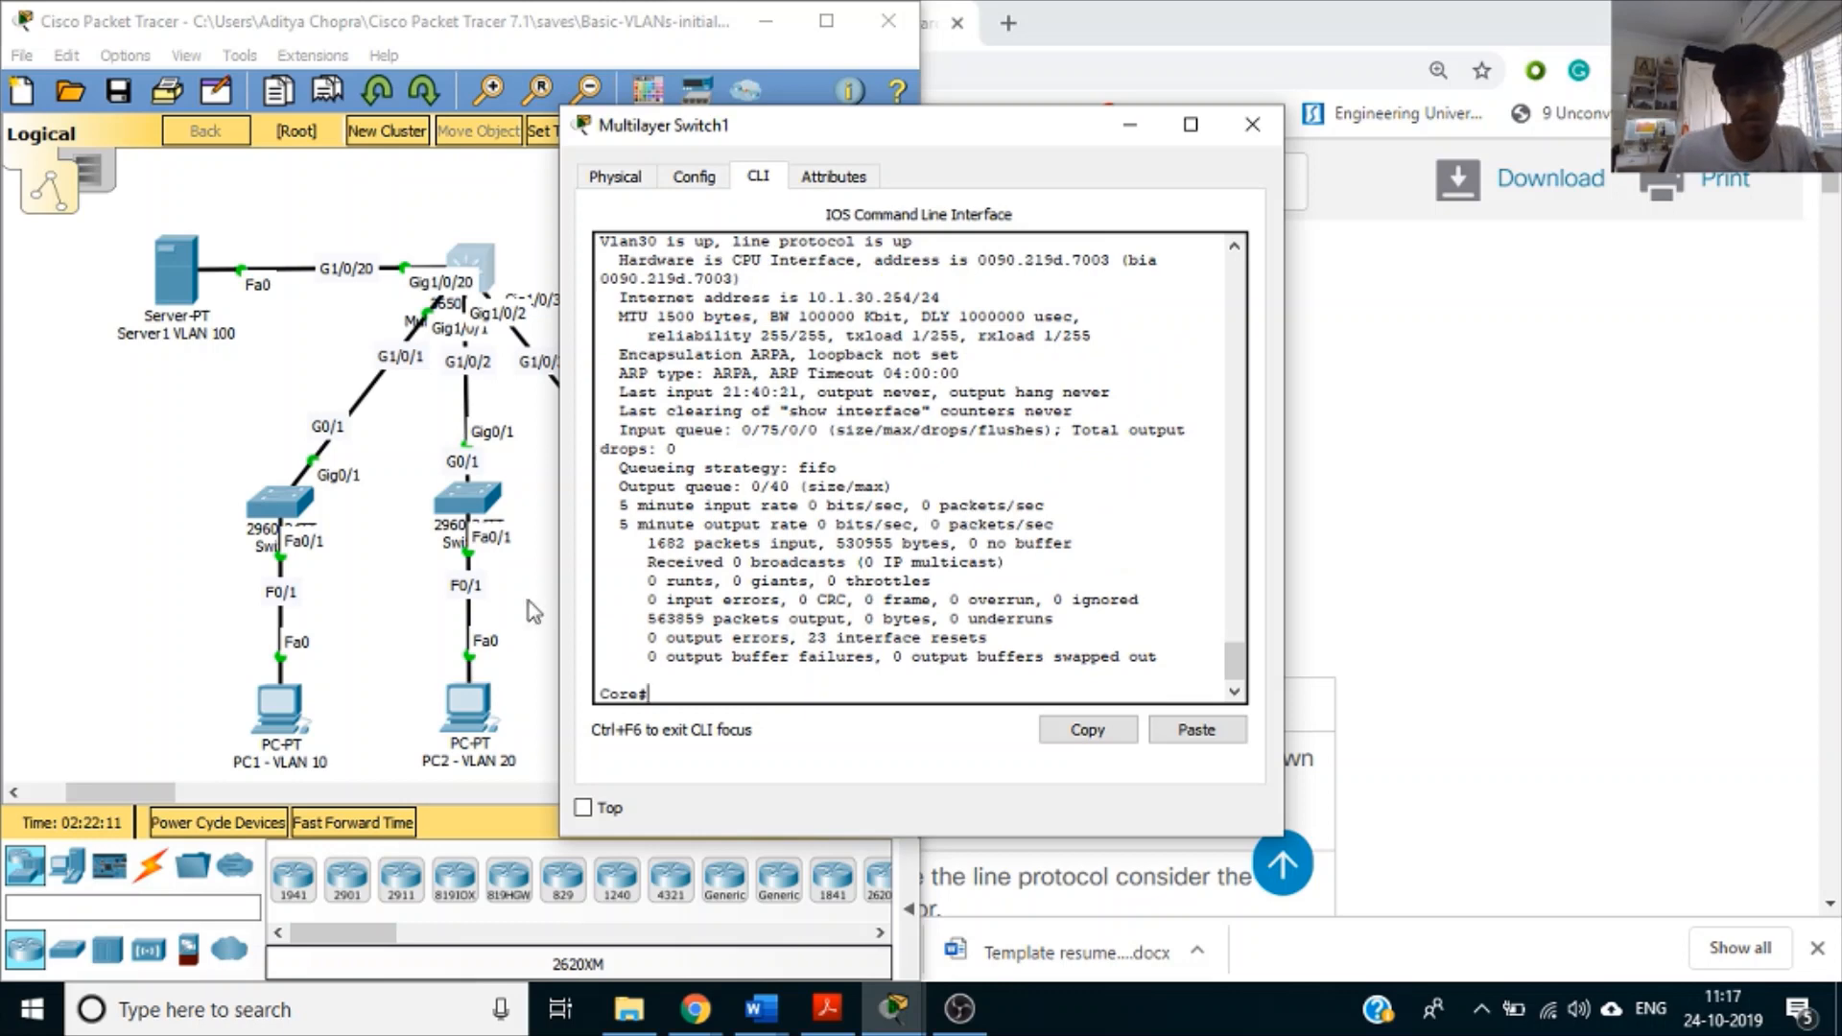
{"action": "scroll", "coordinate": [843, 487], "scroll_direction": "up", "scroll_amount": 3}
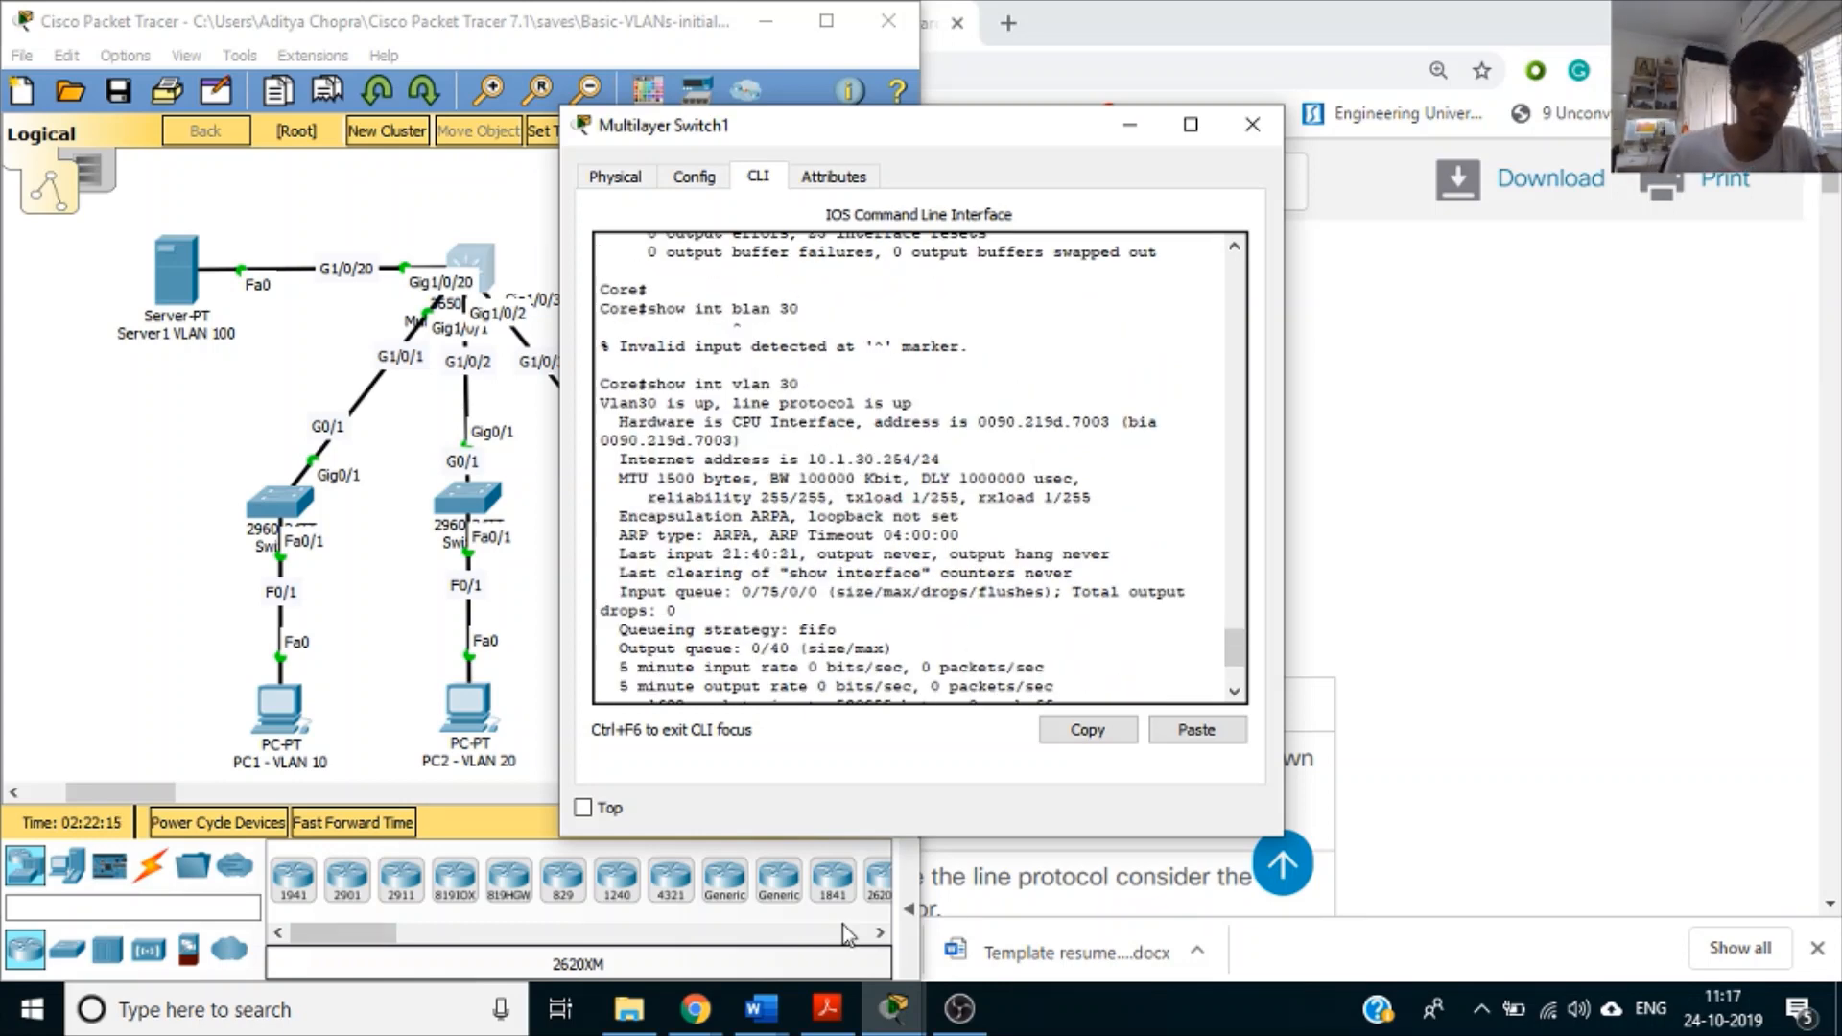
- Switch to Document10 in Word and review the notes from the VLAN interfaces through the VLAN 100 address and ip routing
{"action": "left_click", "coordinate": [759, 1008]}
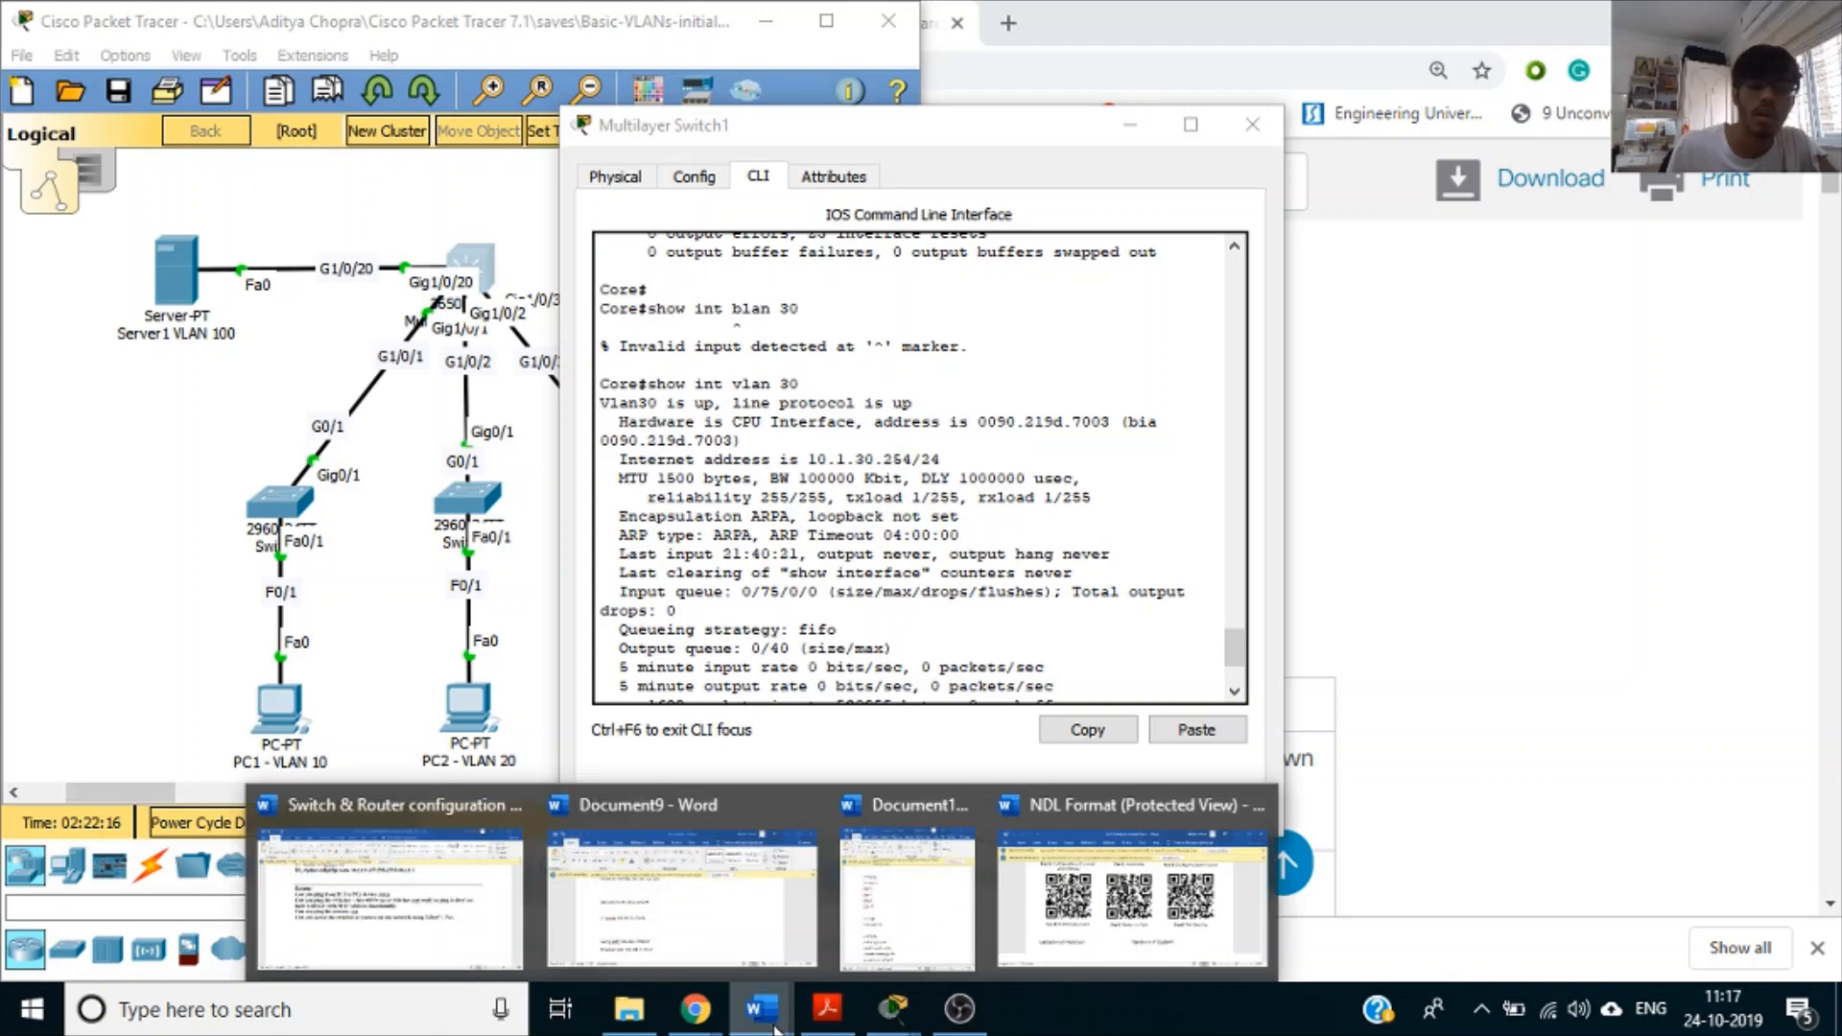
{"action": "left_click", "coordinate": [883, 919]}
{"action": "scroll", "coordinate": [1269, 705], "scroll_direction": "down", "scroll_amount": 1}
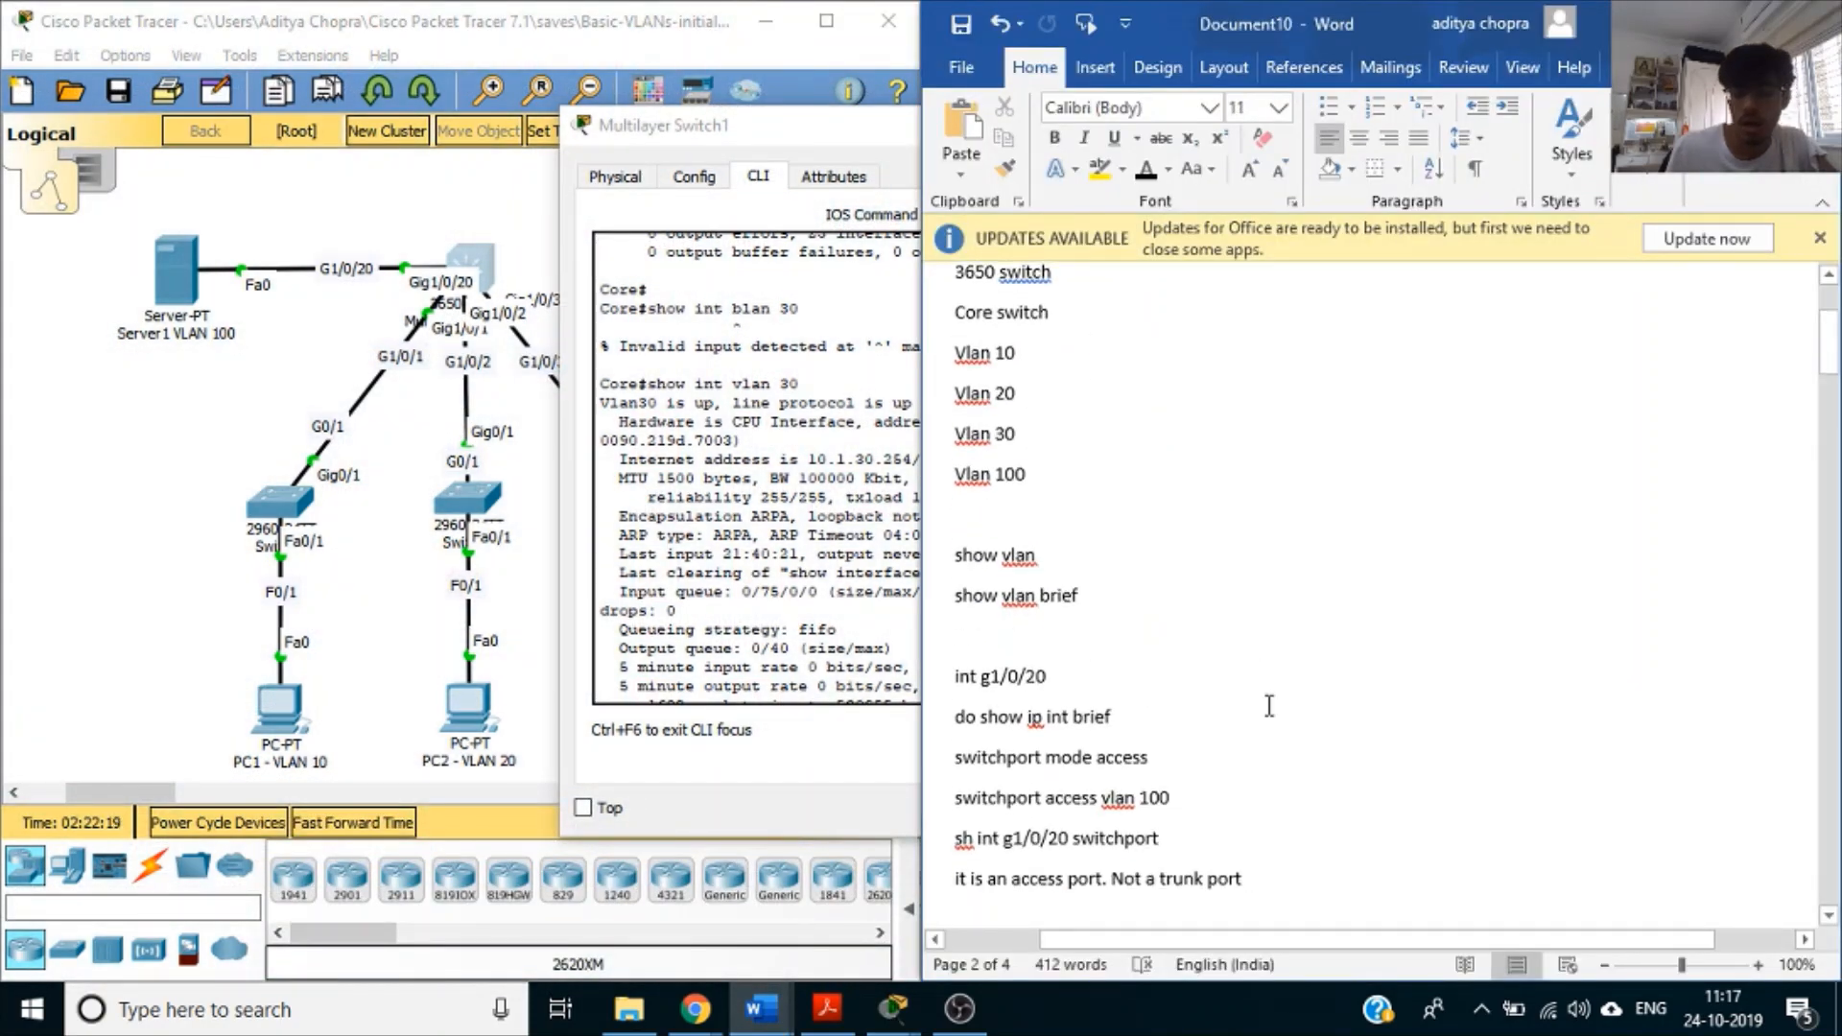
{"action": "scroll", "coordinate": [1268, 705], "scroll_direction": "down", "scroll_amount": 15}
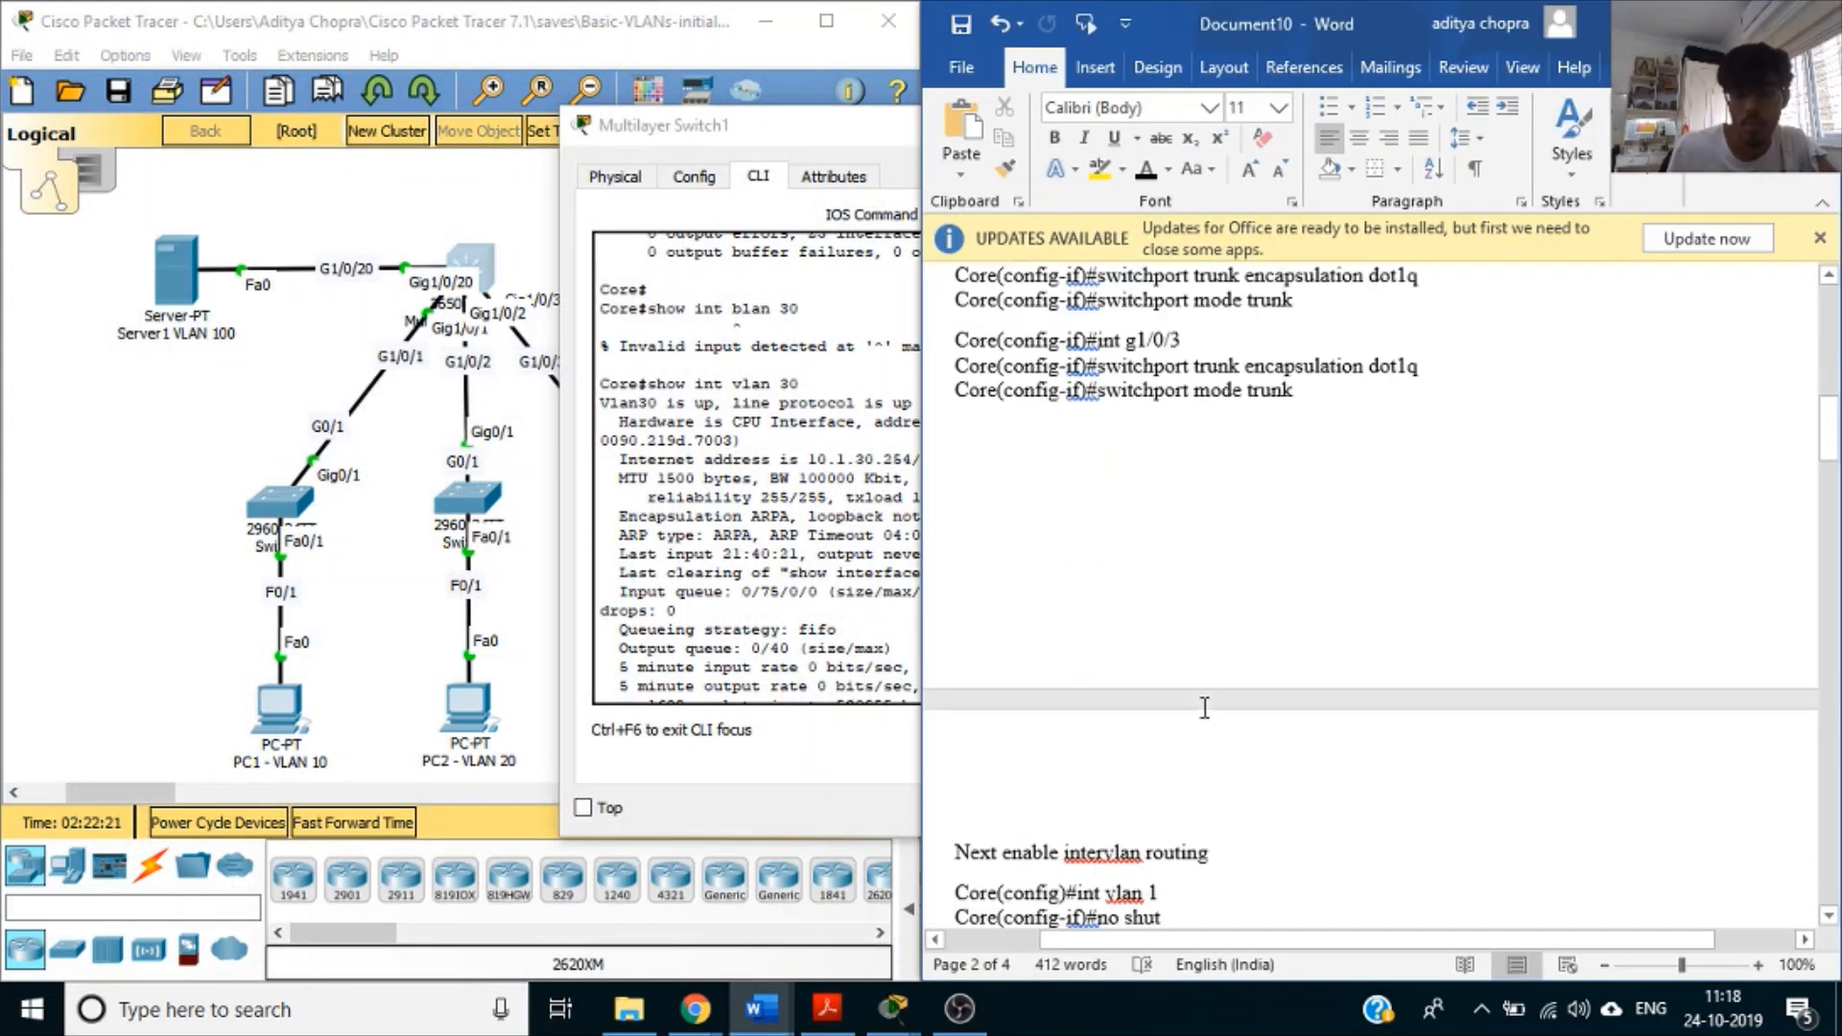
{"action": "scroll", "coordinate": [1205, 707], "scroll_direction": "down", "scroll_amount": 12}
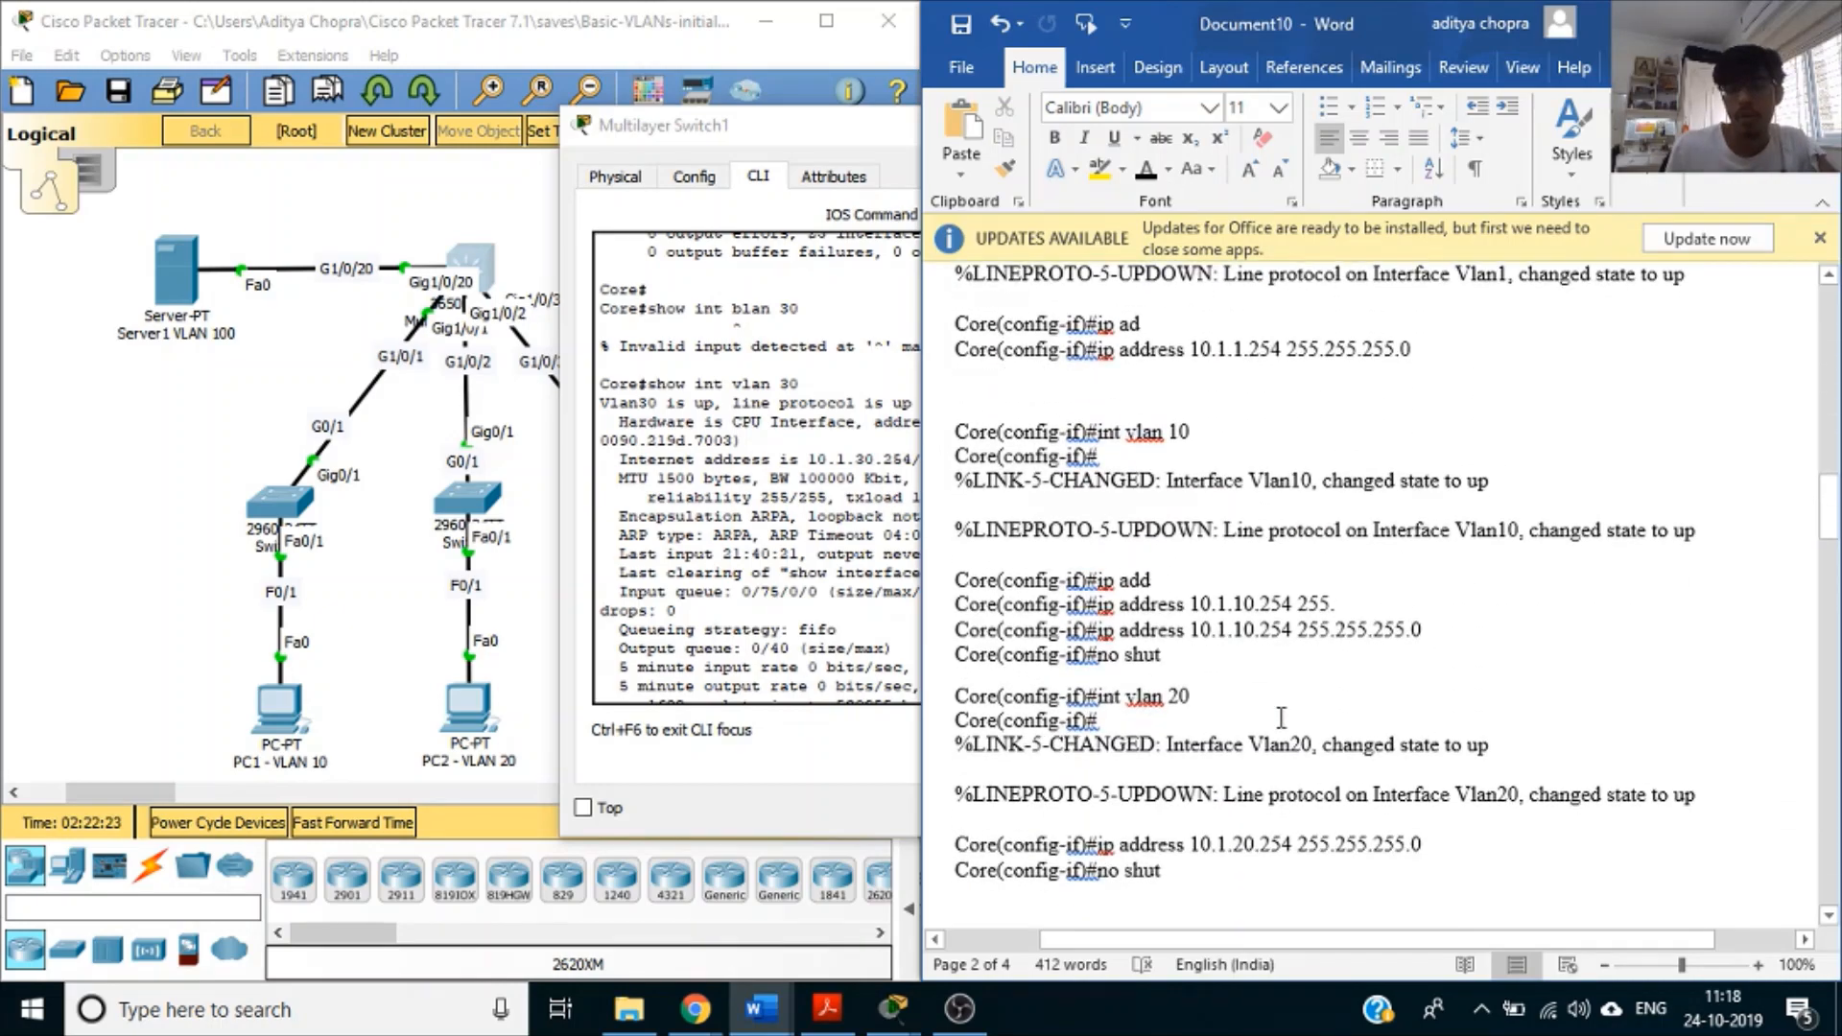
{"action": "scroll", "coordinate": [1281, 718], "scroll_direction": "down", "scroll_amount": 8}
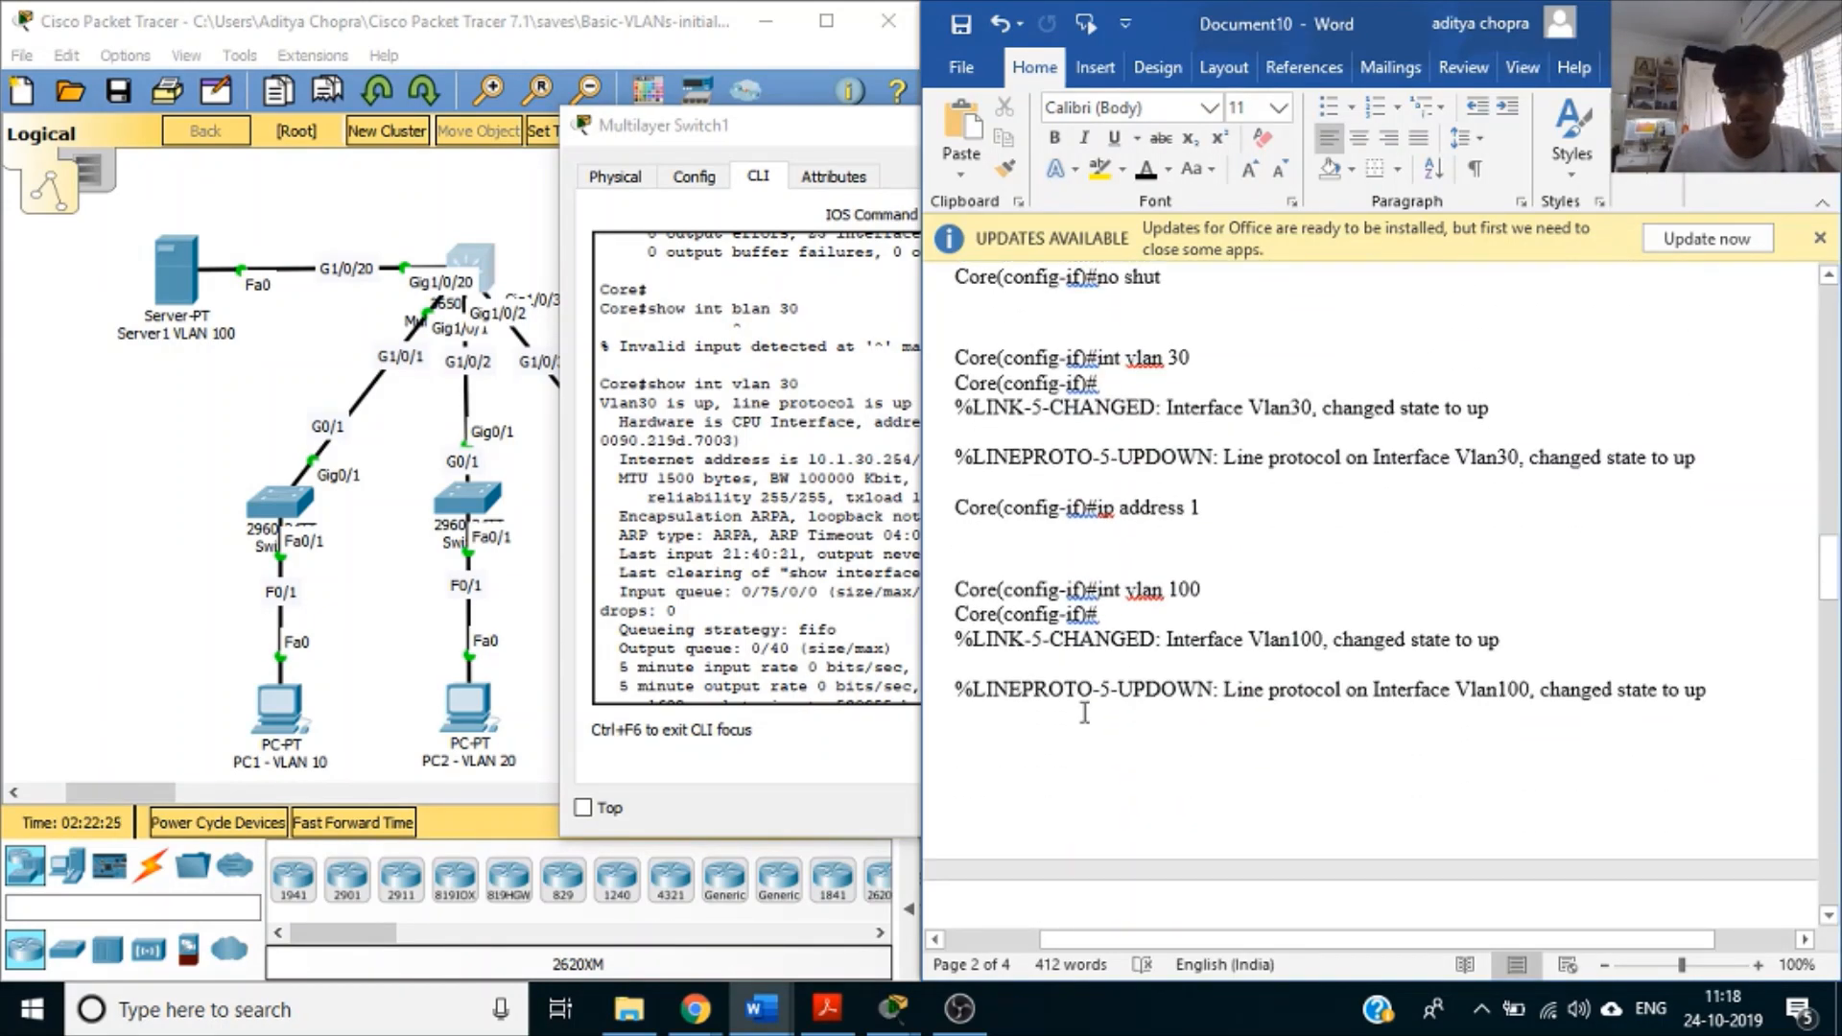
{"action": "scroll", "coordinate": [1182, 738], "scroll_direction": "down", "scroll_amount": 6}
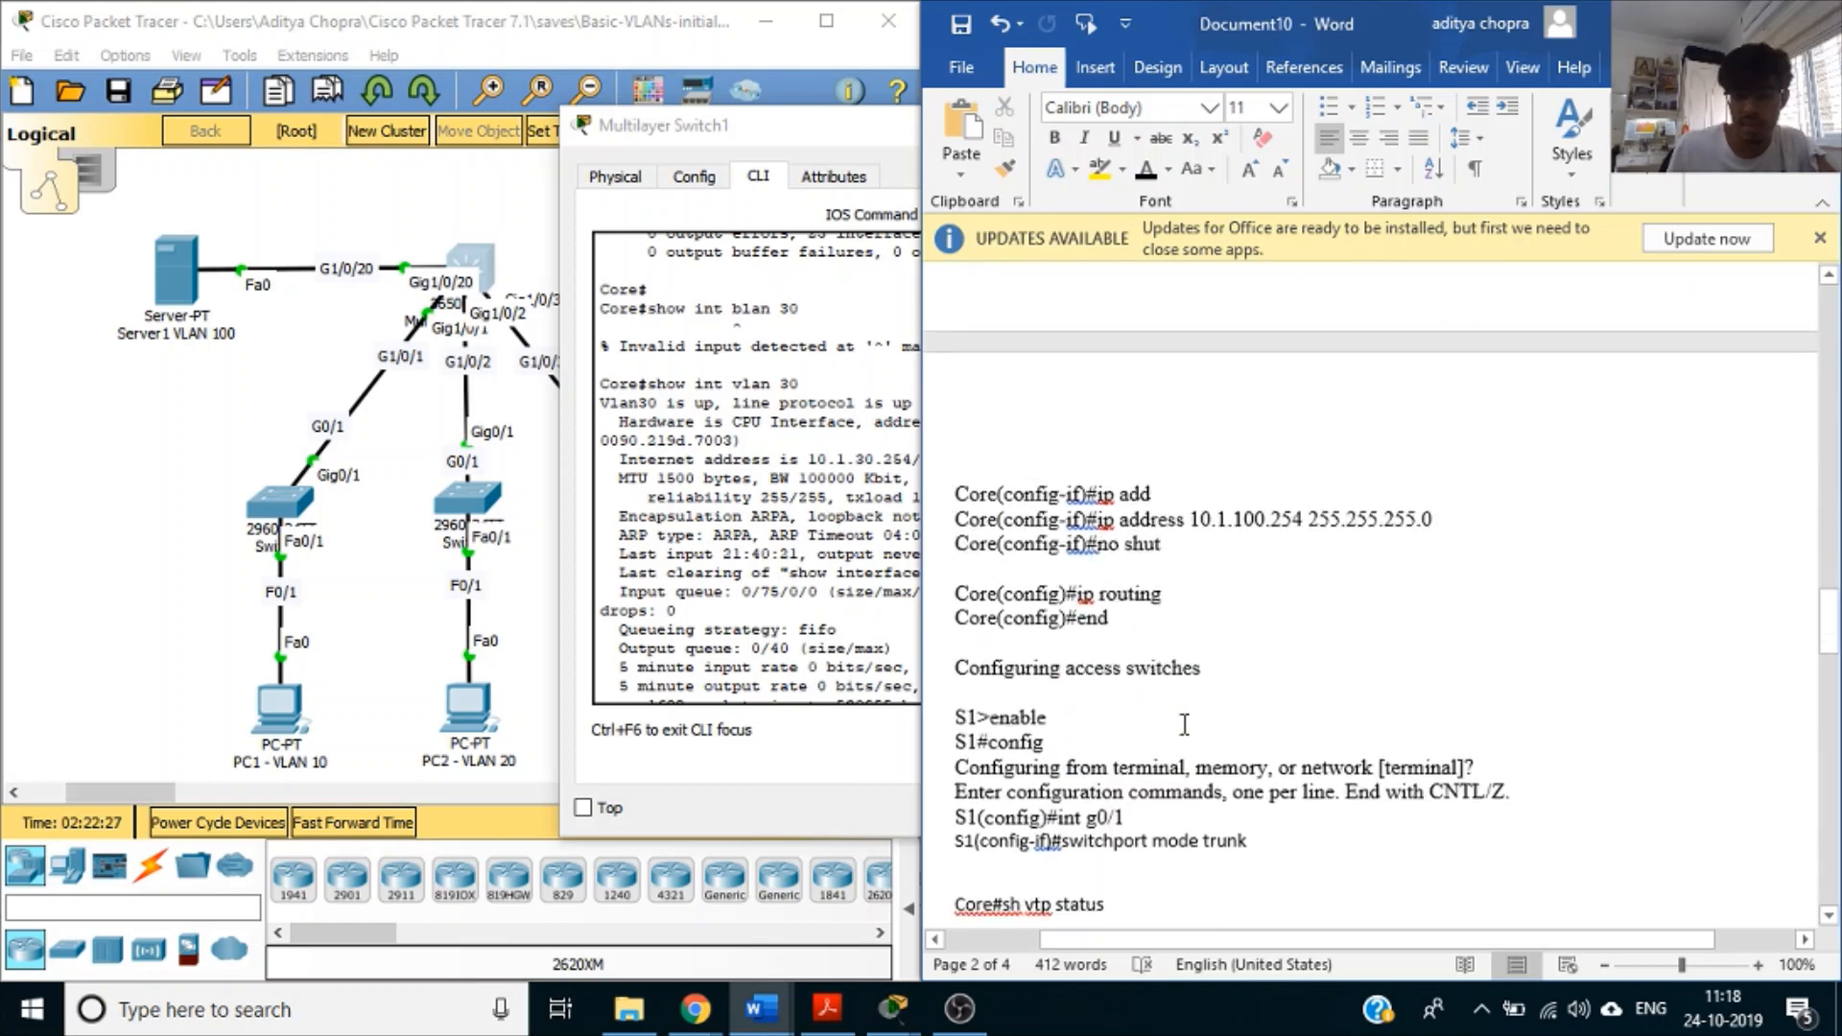
{"action": "left_click", "coordinate": [1249, 696]}
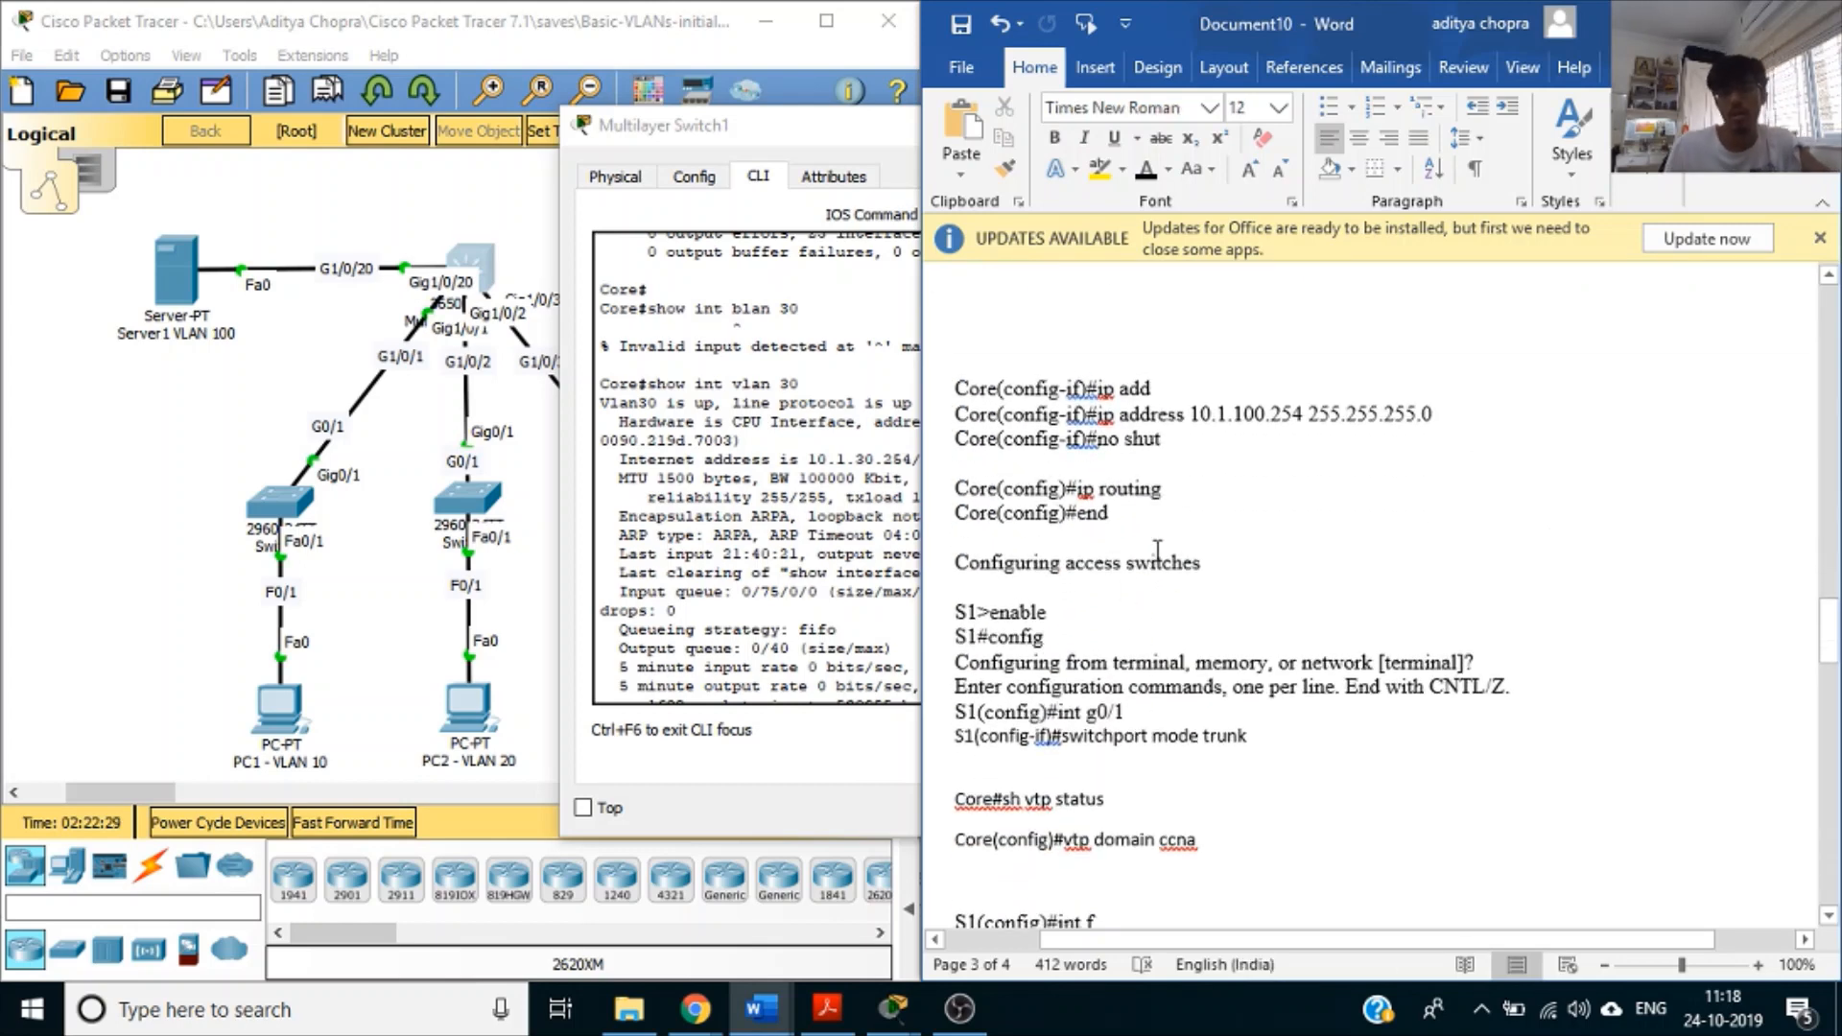
- Close the core switch's command-line window, leaving the whole topology beside the access switch notes
{"action": "left_click", "coordinate": [820, 130]}
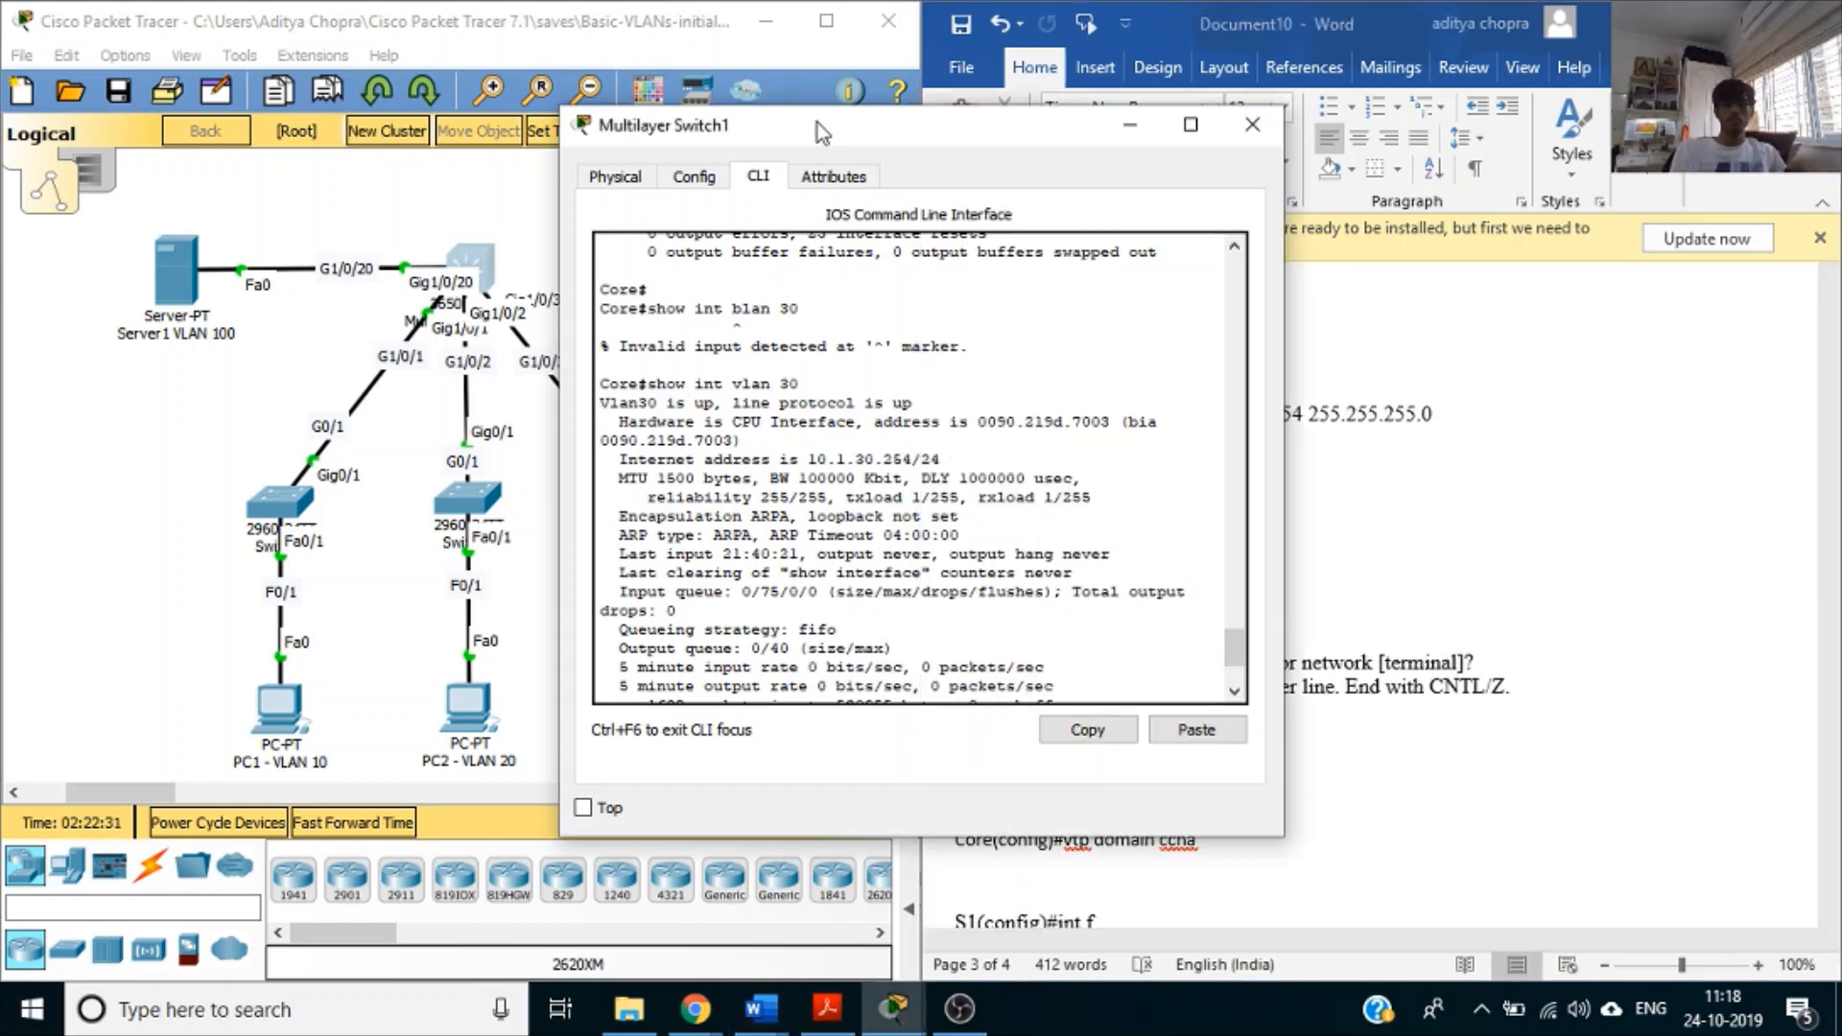
{"action": "left_click", "coordinate": [1274, 138]}
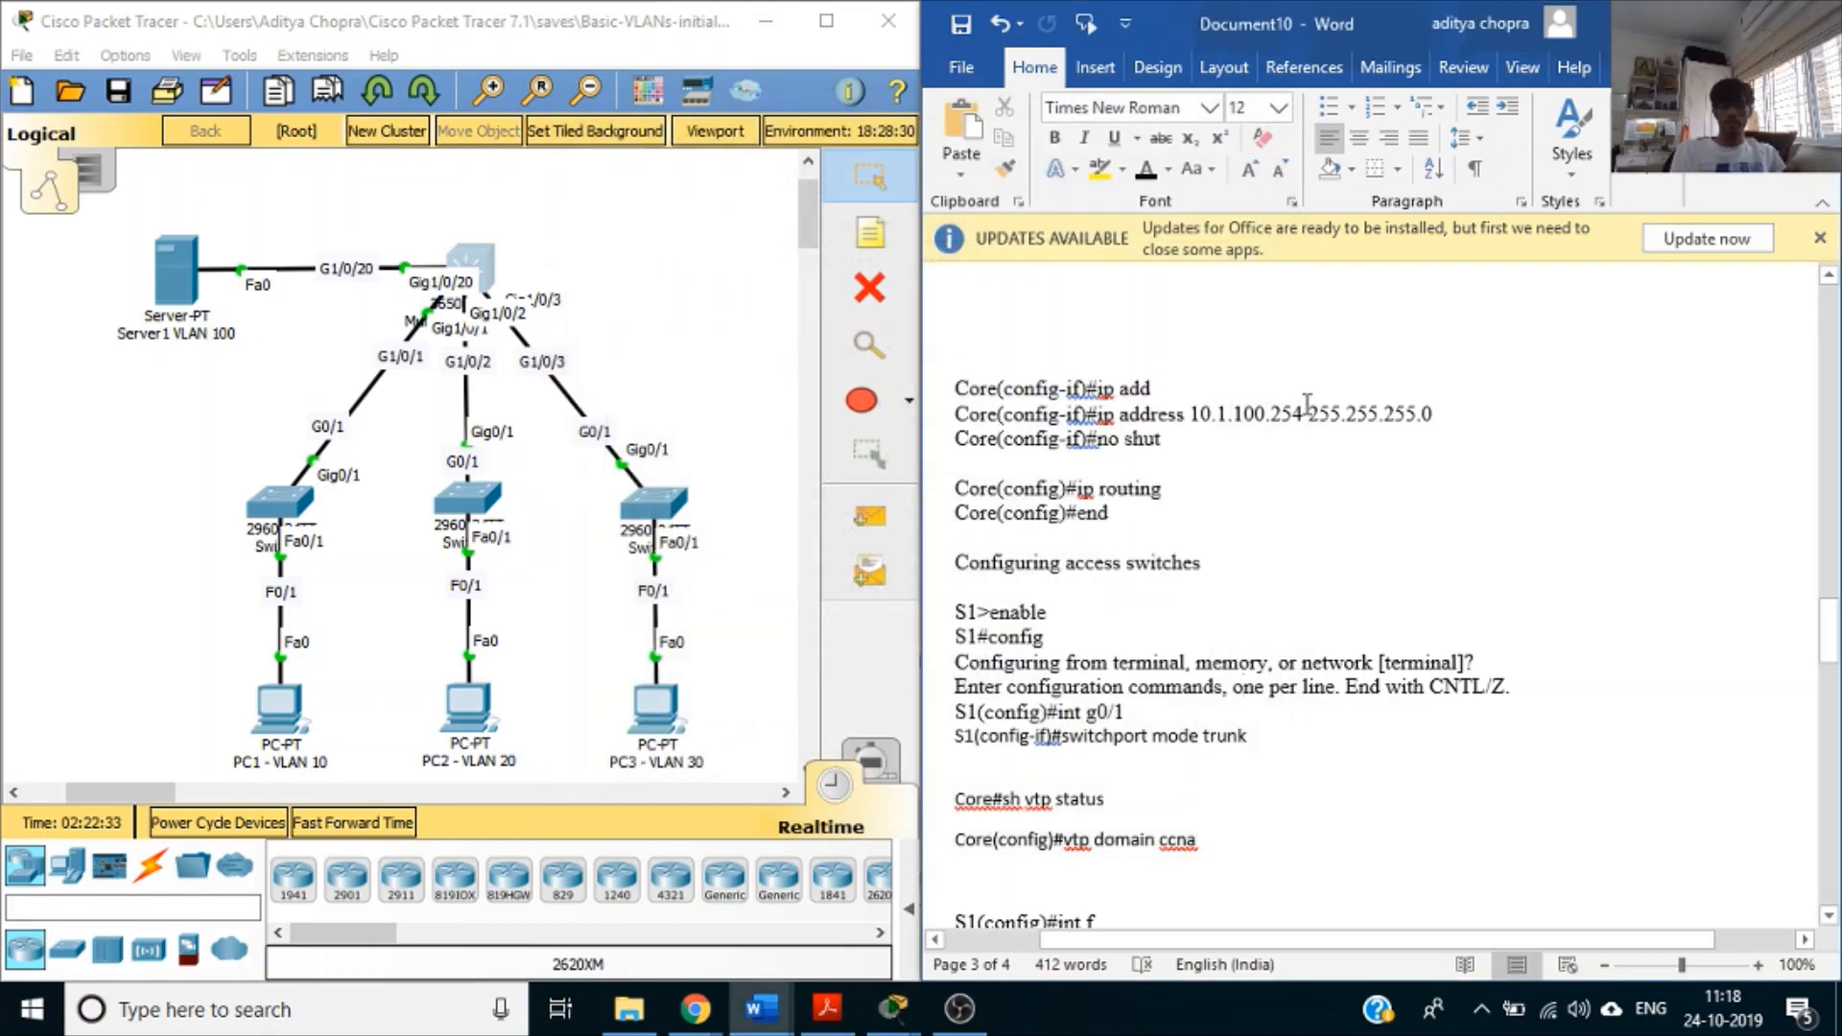
{"action": "left_click", "coordinate": [1183, 585]}
{"action": "scroll", "coordinate": [993, 660], "scroll_direction": "down", "scroll_amount": 2}
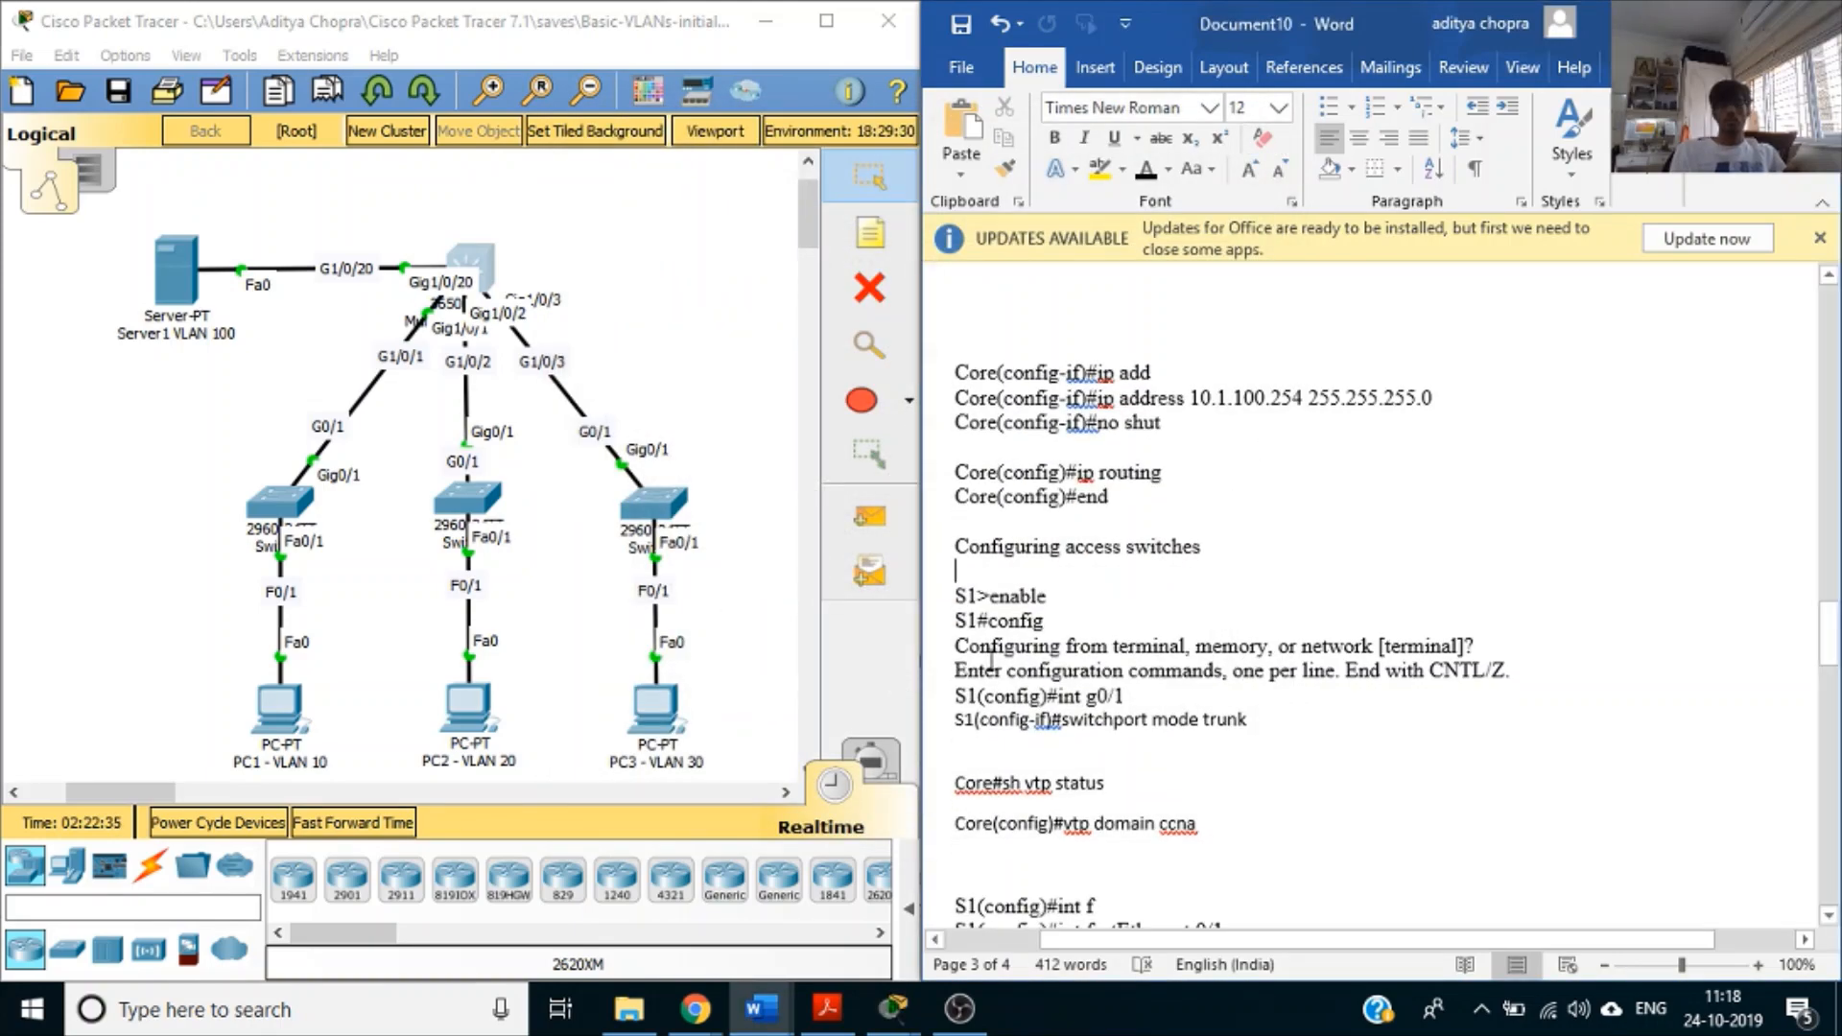
{"action": "left_click", "coordinate": [484, 260]}
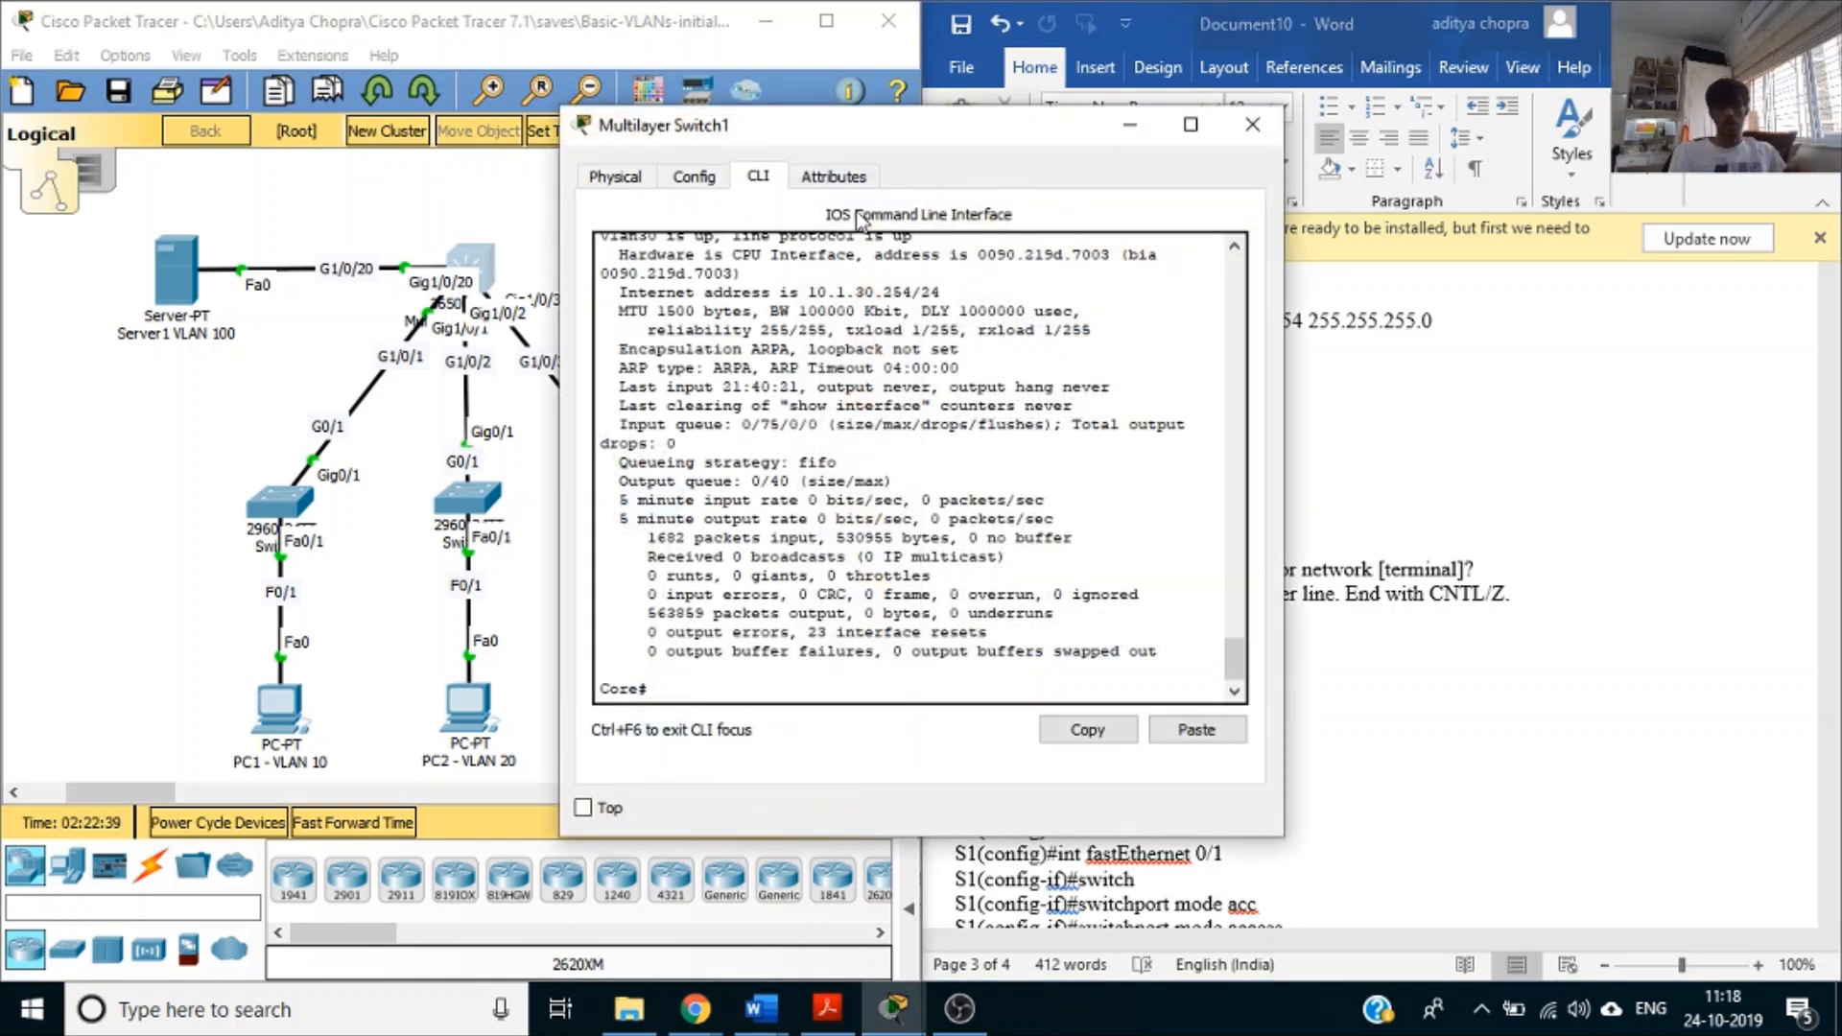
{"action": "left_click", "coordinate": [1251, 125]}
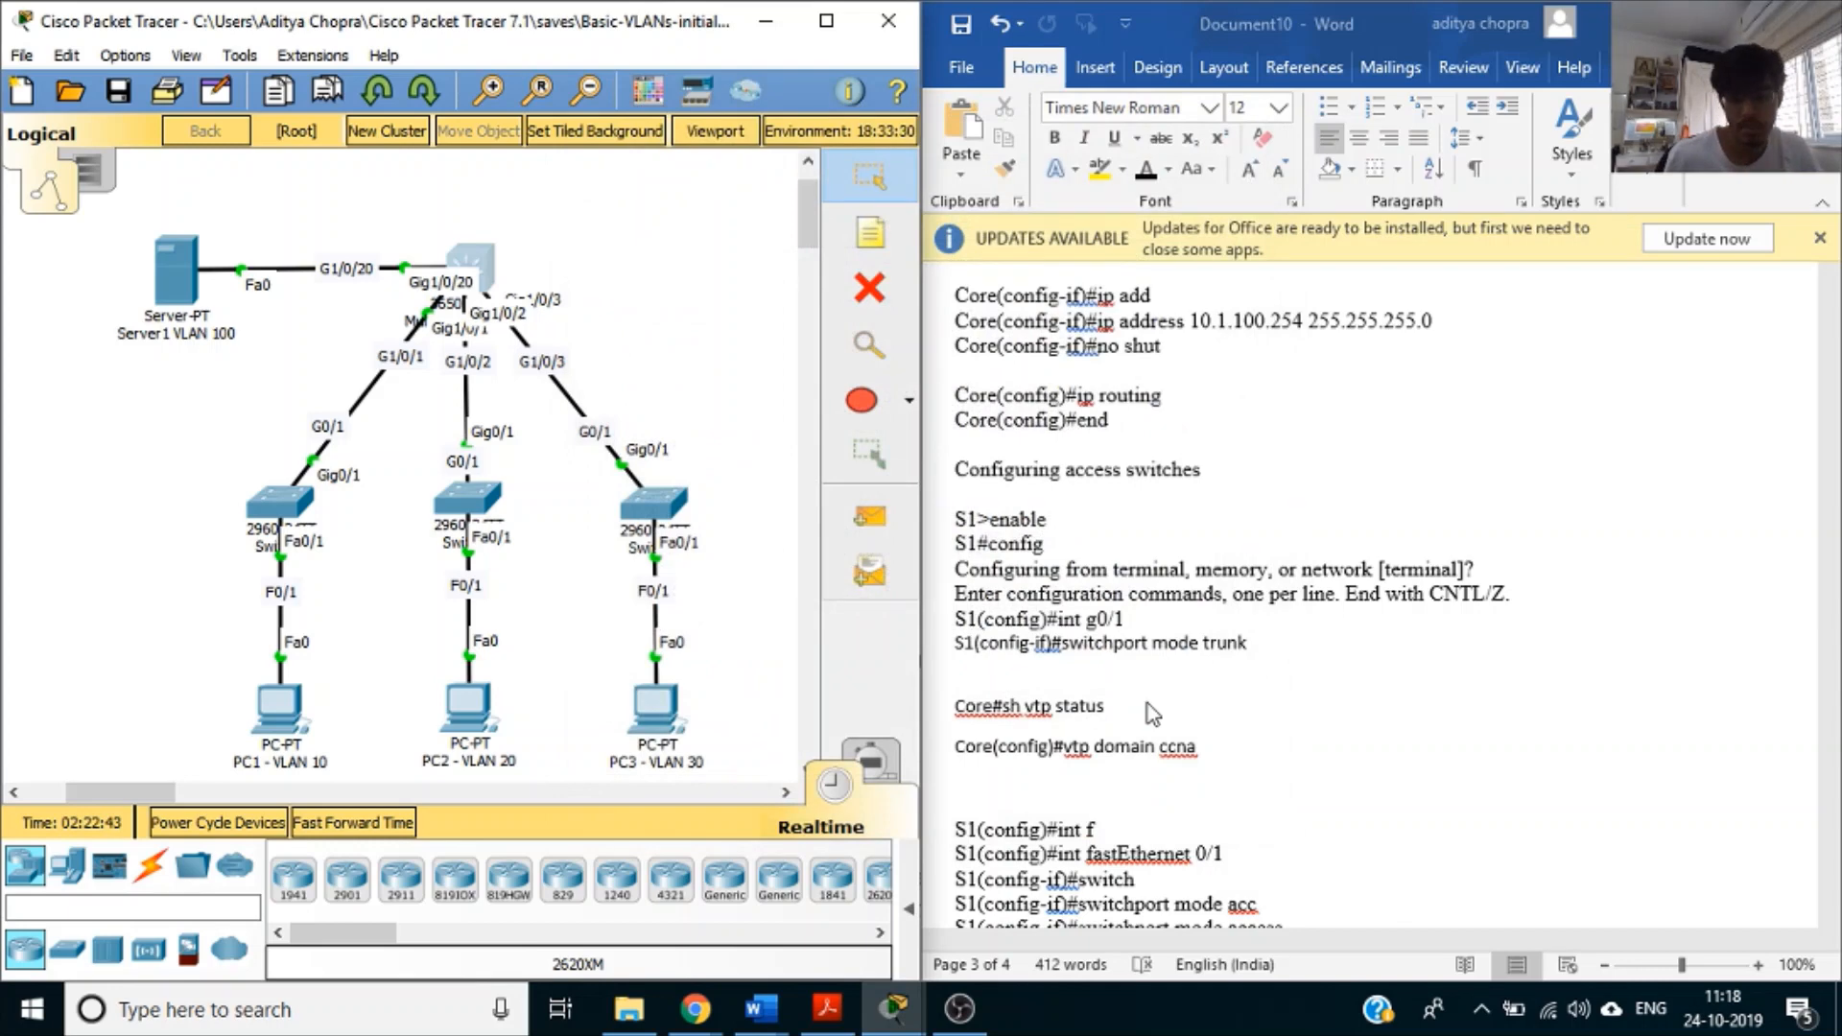
- Review the notes on setting S1's g0/1 to trunk mode and setting the core switch's VTP domain to ccna
{"action": "left_click", "coordinate": [1092, 766]}
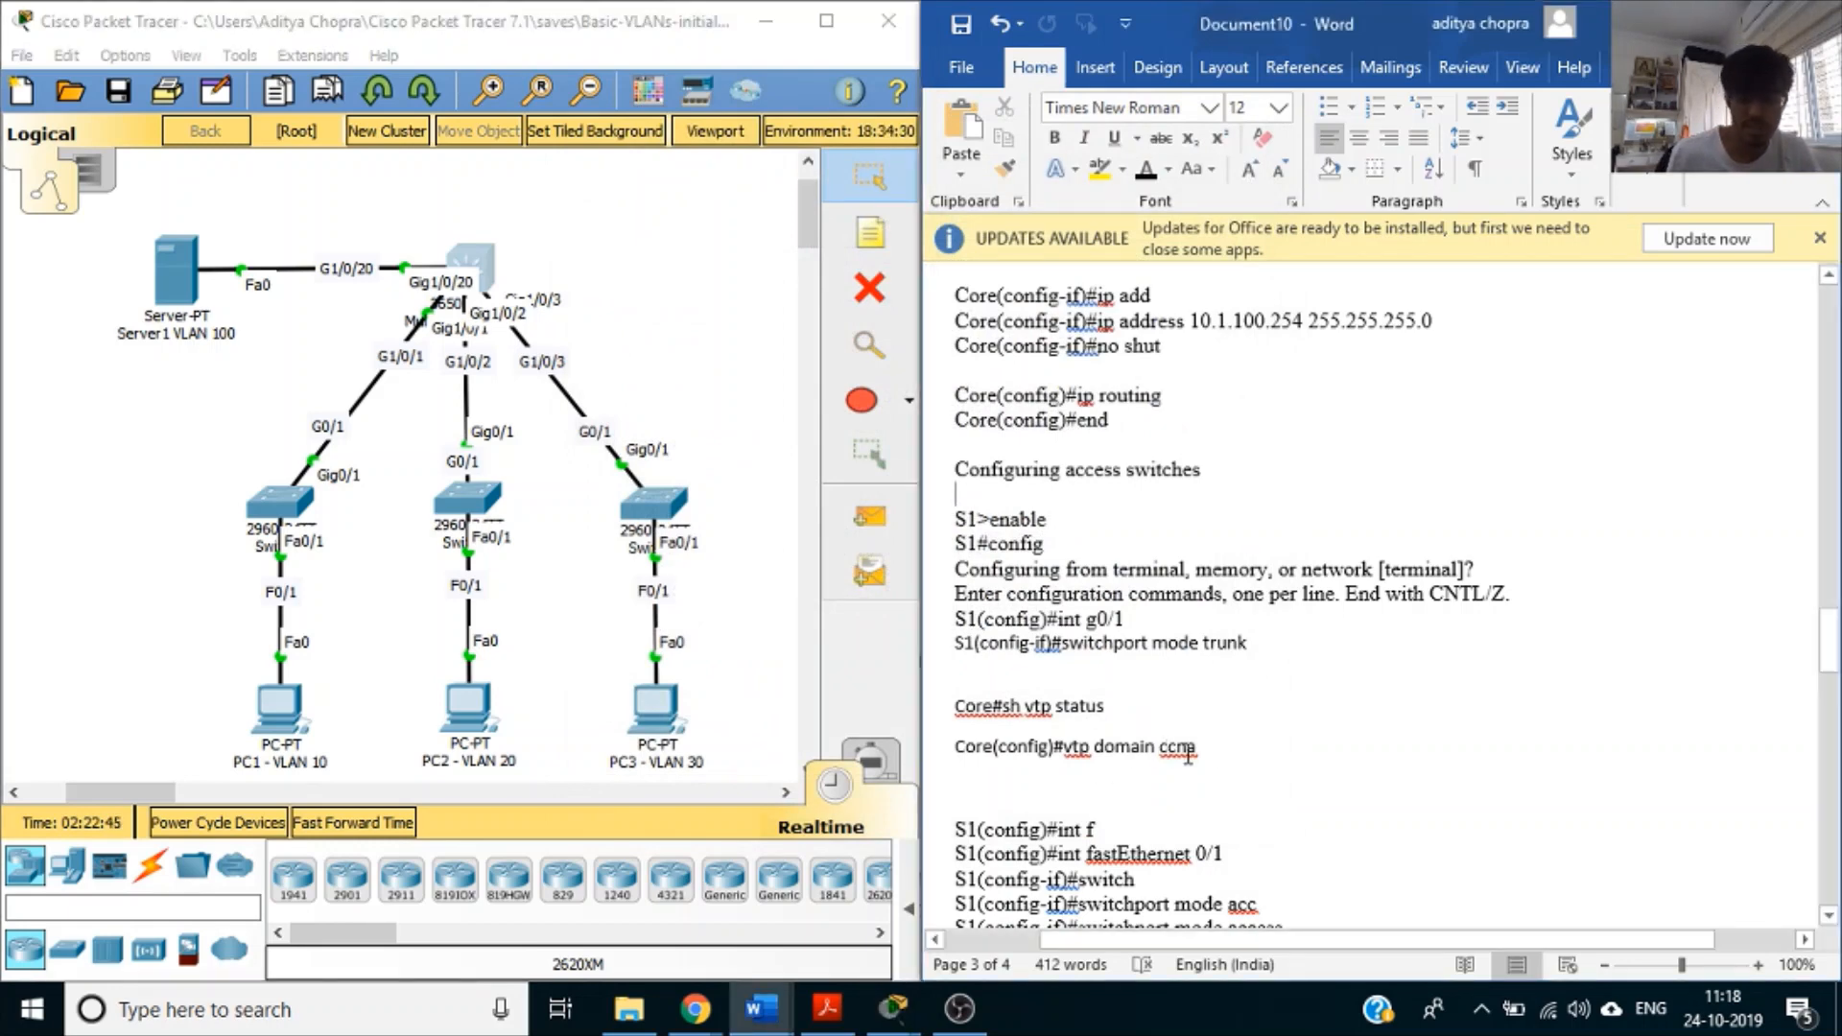
{"action": "left_click", "coordinate": [1257, 780]}
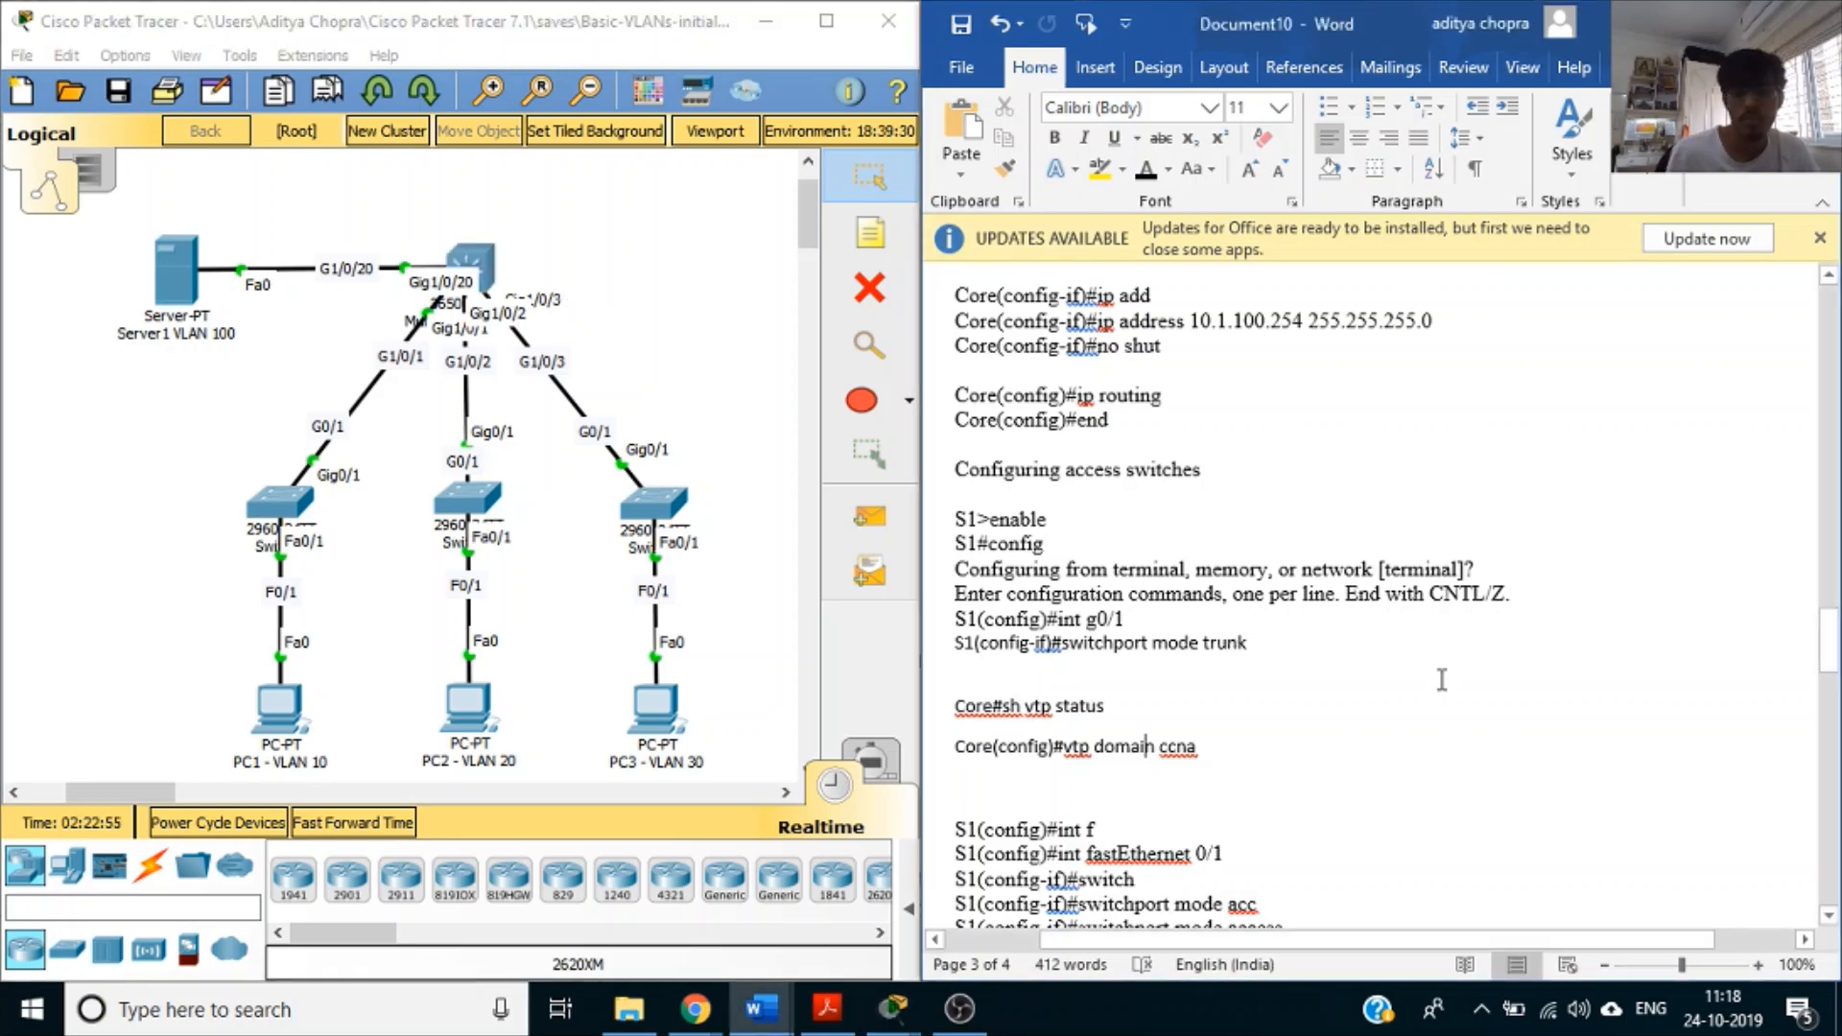
{"action": "scroll", "coordinate": [1441, 679], "scroll_direction": "down", "scroll_amount": 3}
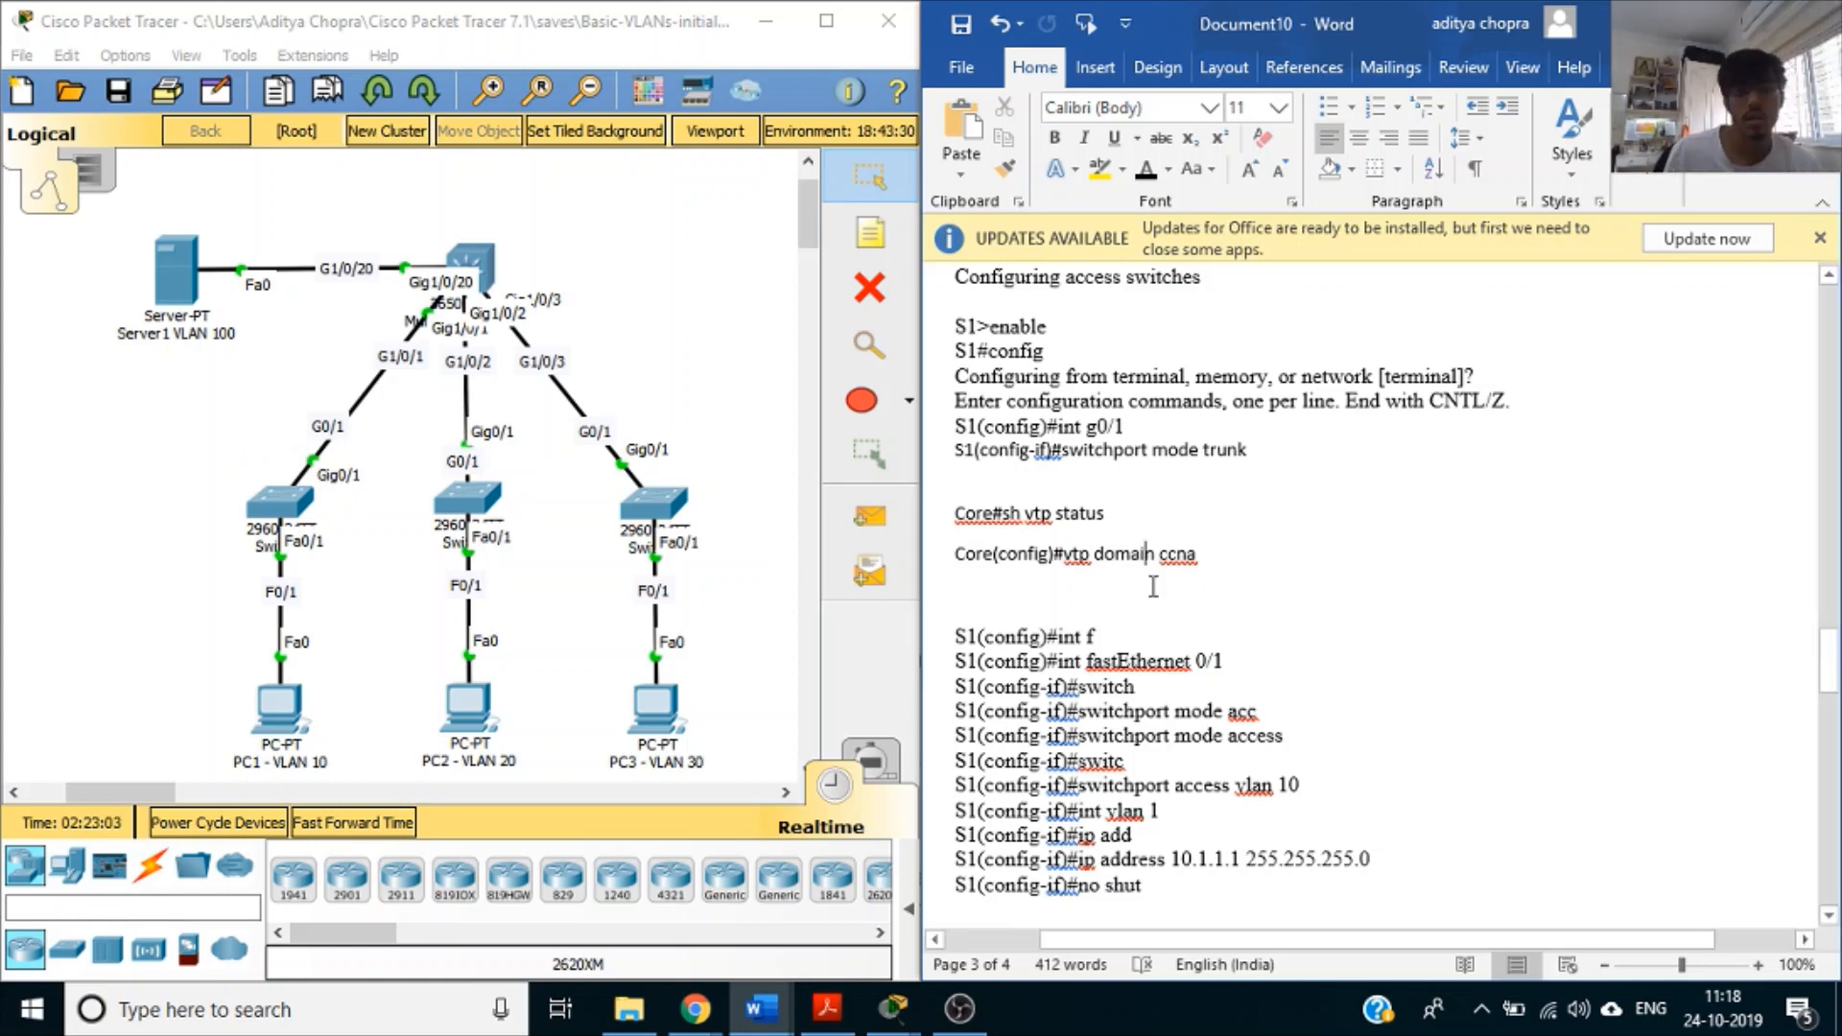
{"action": "left_click", "coordinate": [1252, 423]}
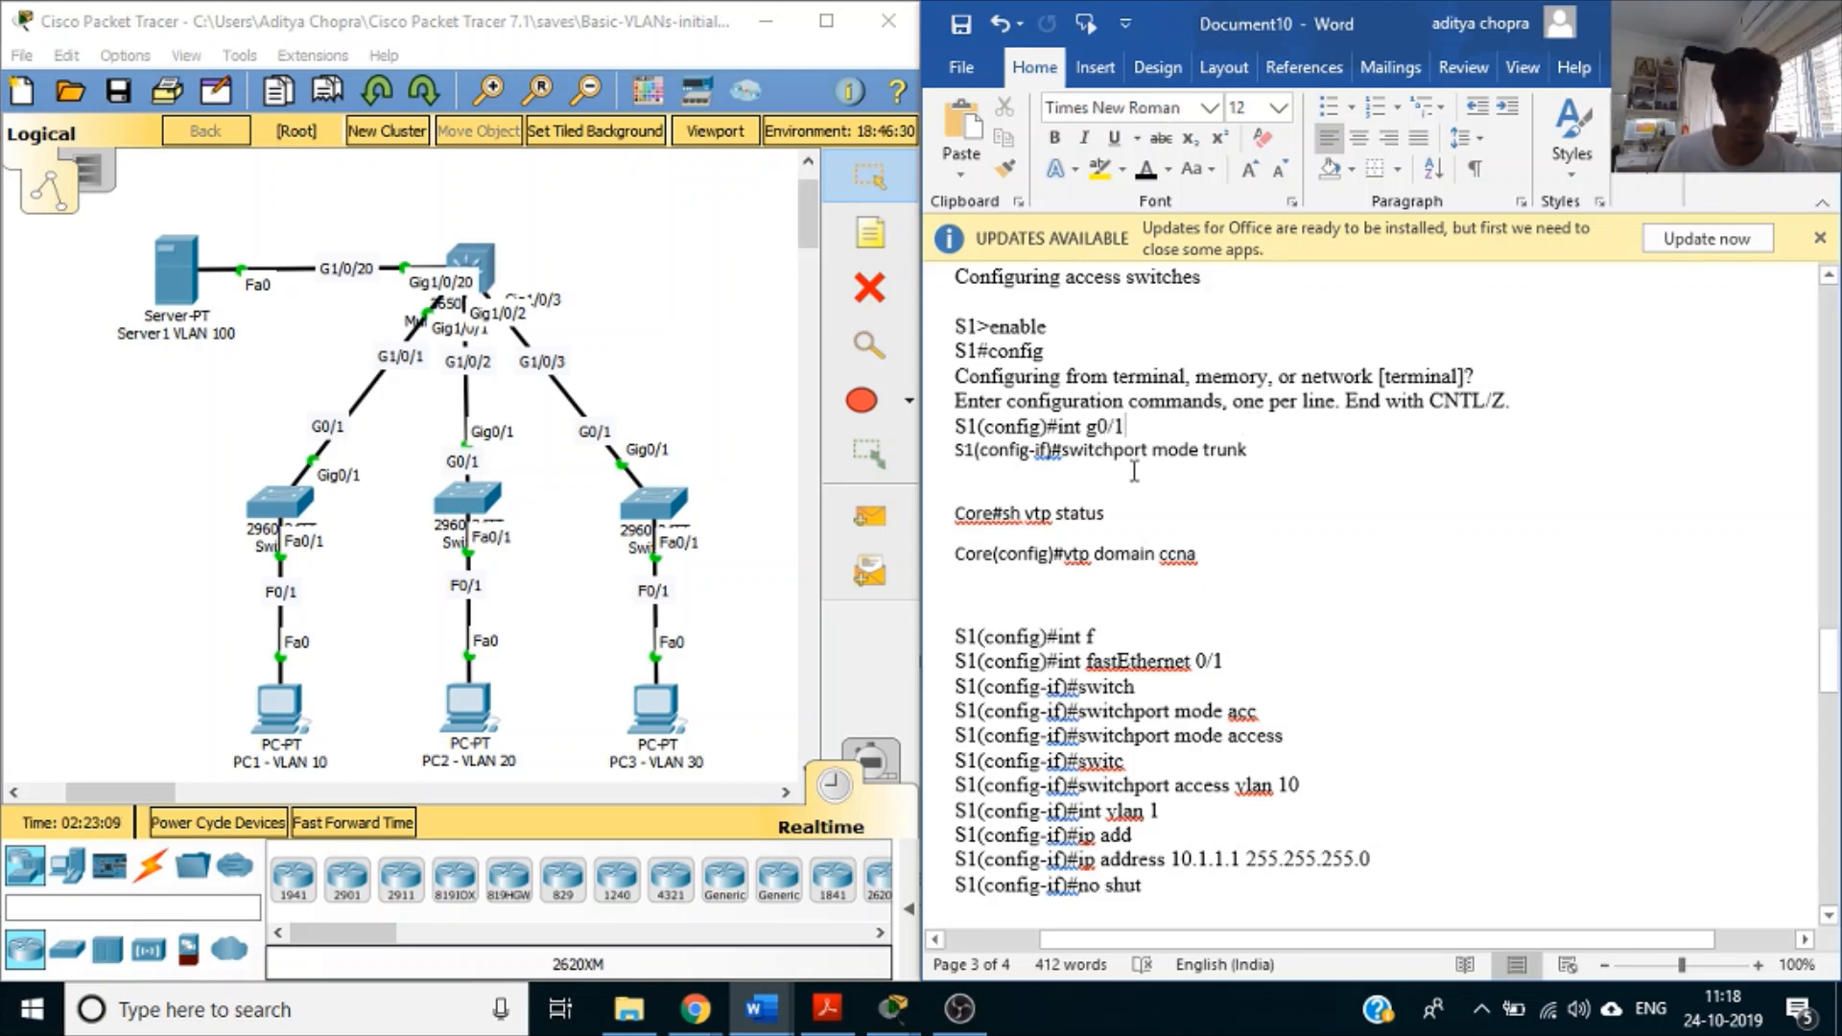
{"action": "left_click", "coordinate": [1275, 551]}
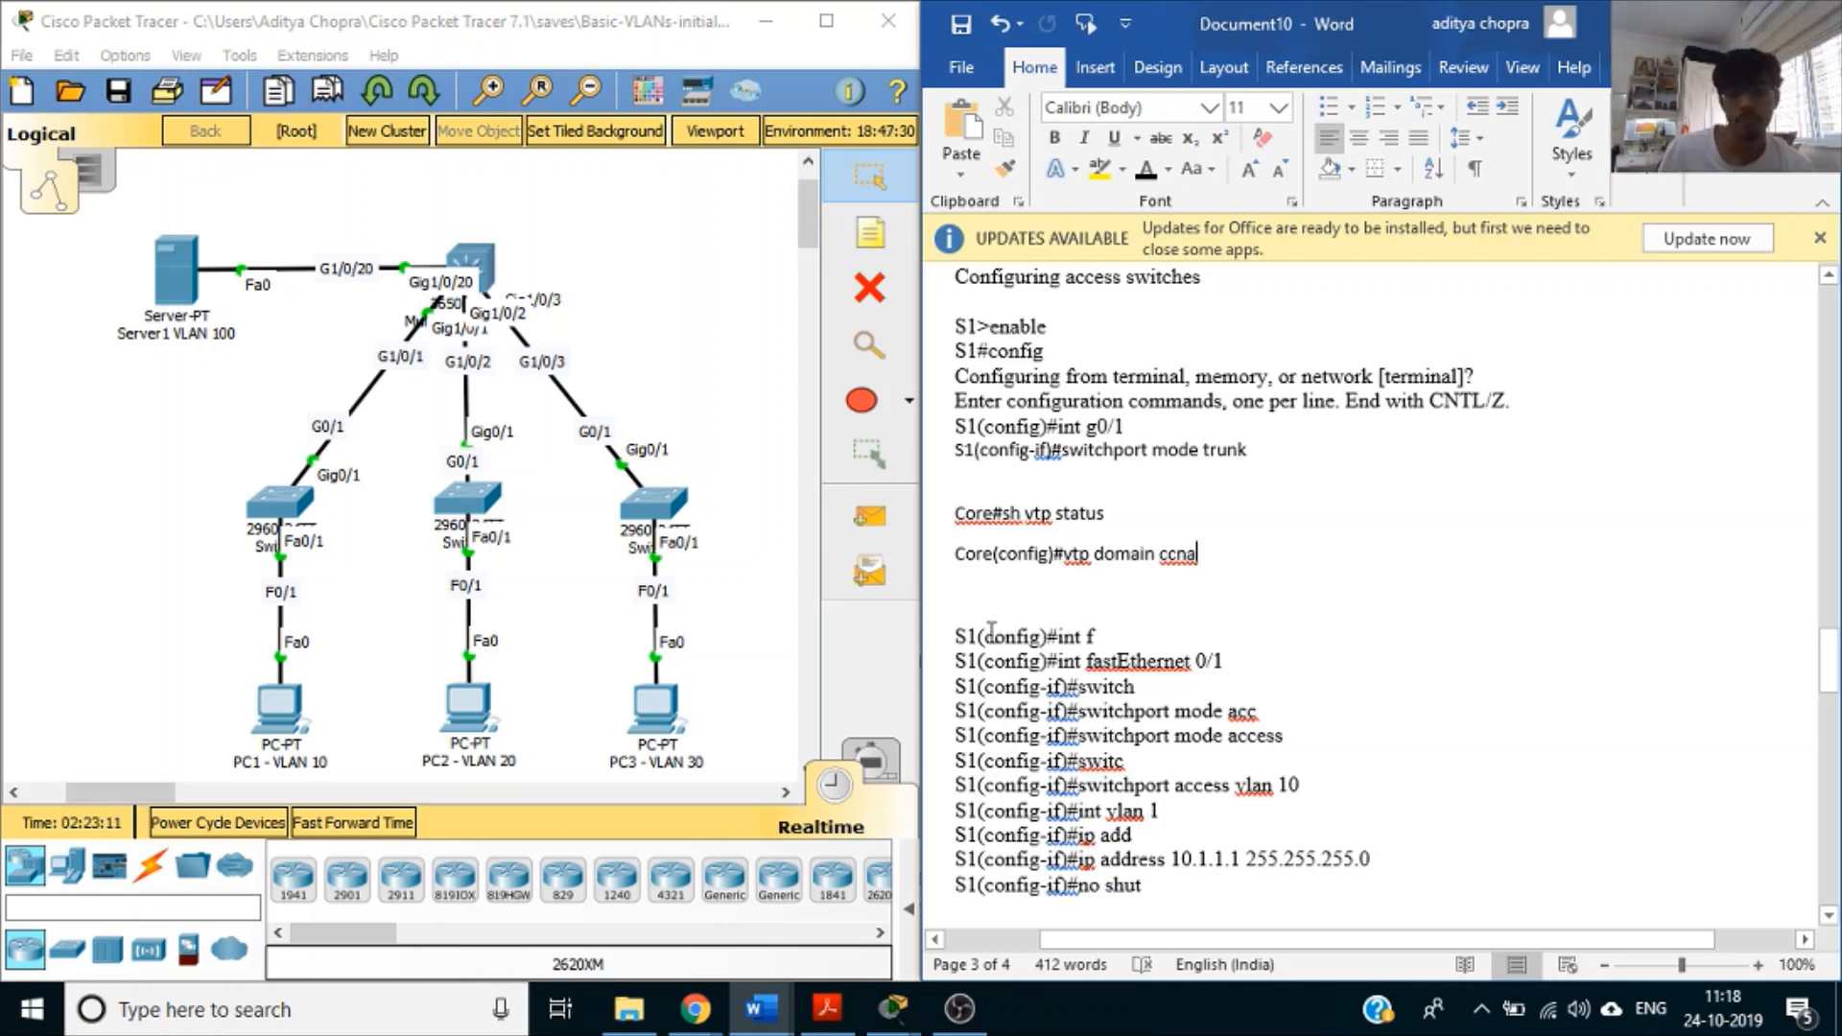
- Review the notes on making S1's fastEthernet 0/1 an access port in VLAN 10, comparing them with the topology
{"action": "scroll", "coordinate": [992, 631], "scroll_direction": "down", "scroll_amount": 3}
{"action": "scroll", "coordinate": [991, 633], "scroll_direction": "down", "scroll_amount": 3}
{"action": "scroll", "coordinate": [1110, 408], "scroll_direction": "up", "scroll_amount": 2}
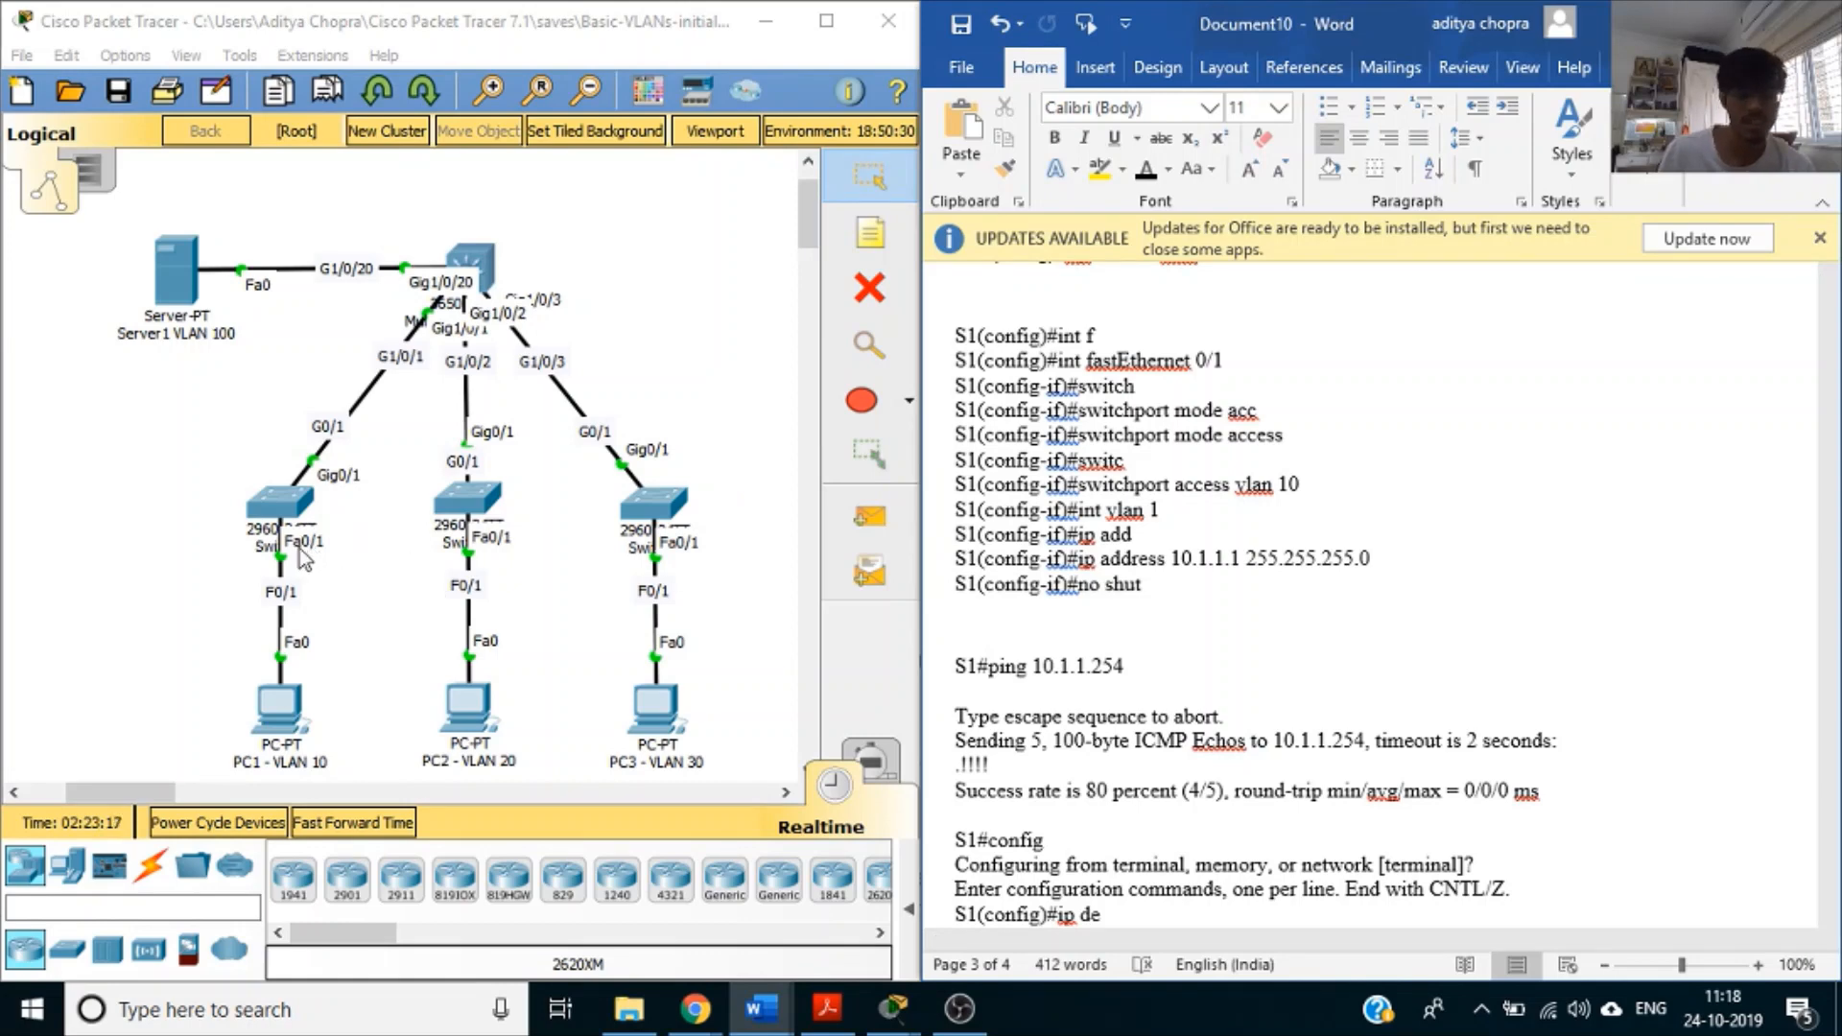
{"action": "left_click", "coordinate": [1338, 433]}
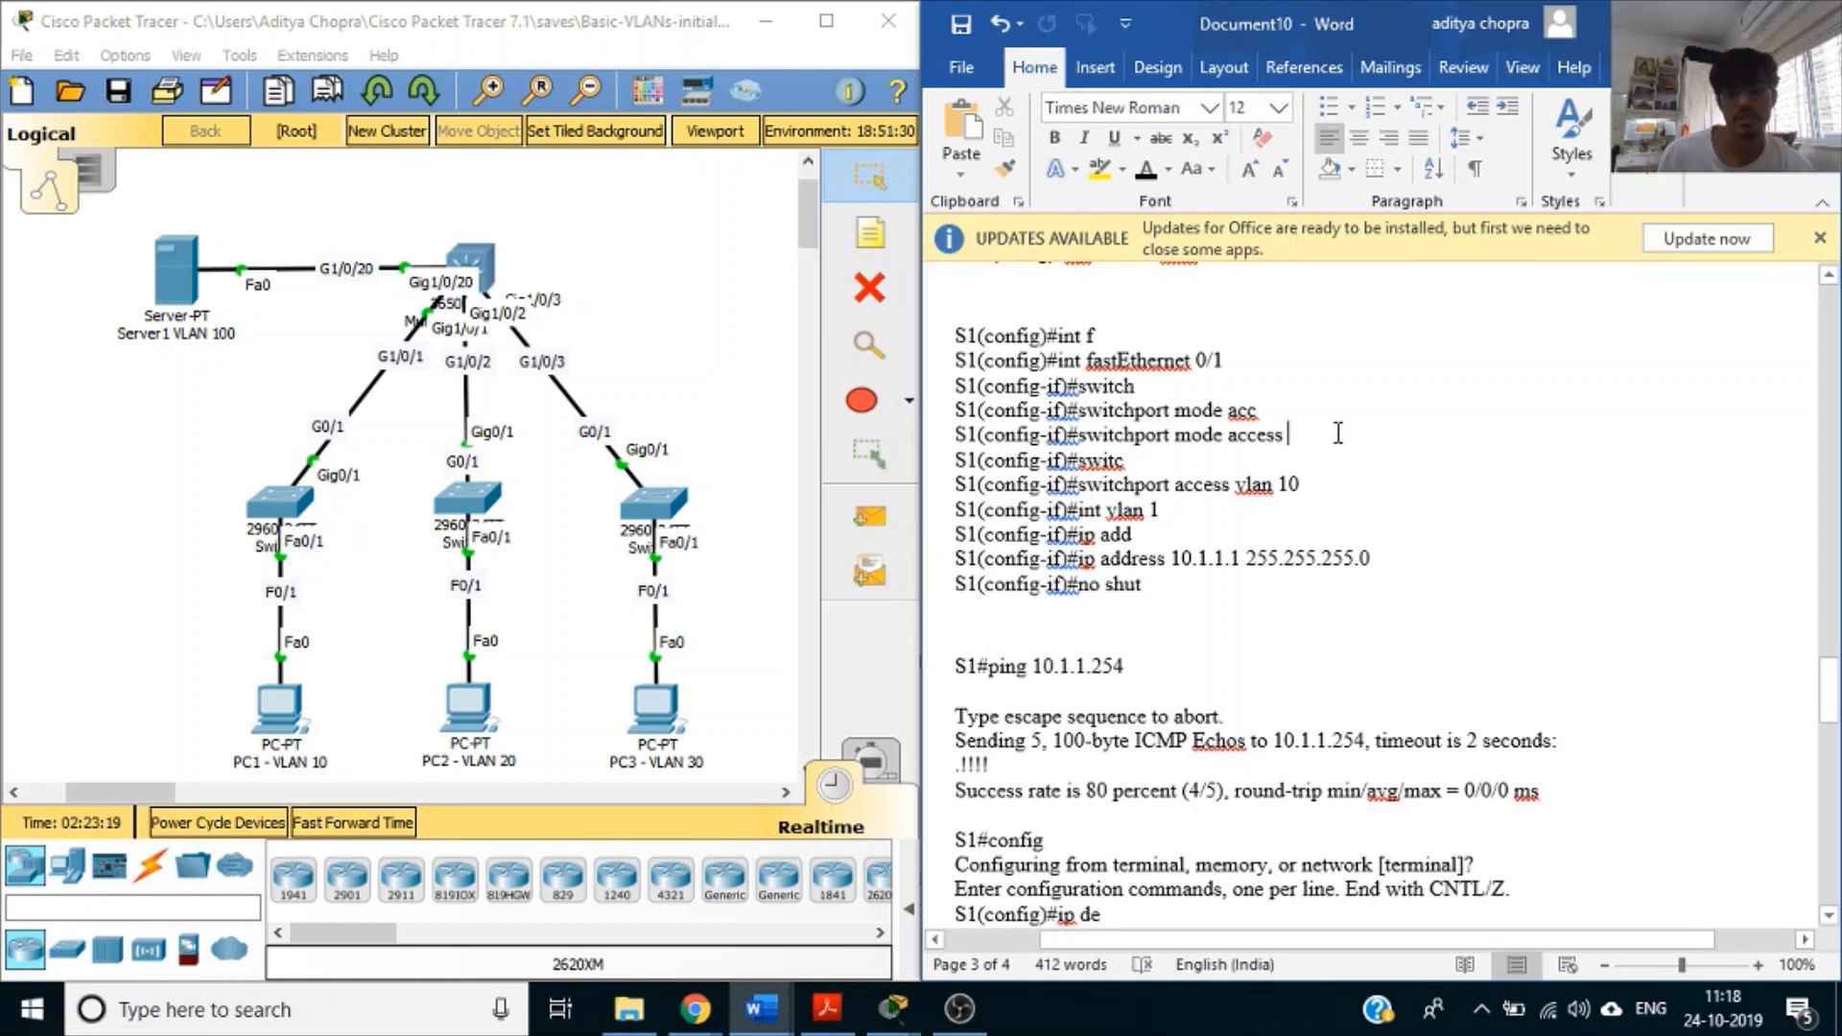
- Review the notes on S1's VLAN 1 address, the ping to 10.1.1.254 and the default gateway setting
{"action": "left_click", "coordinate": [1256, 433]}
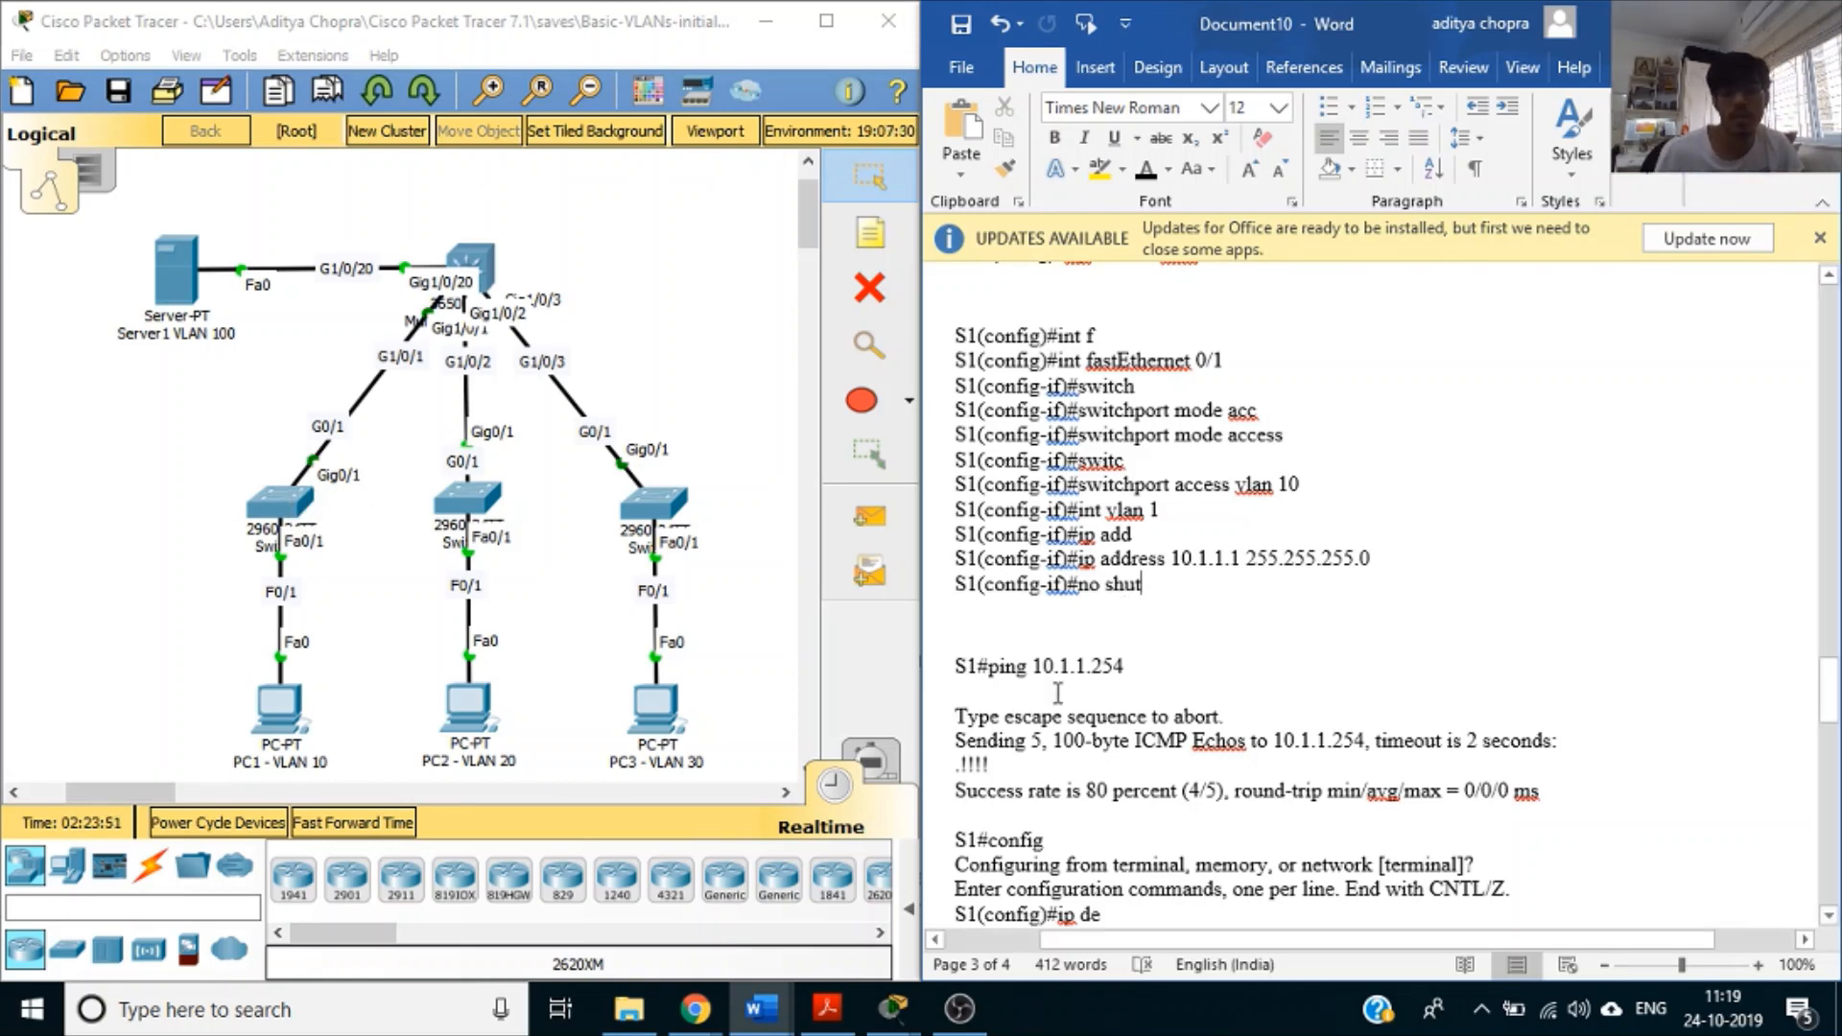
{"action": "left_click", "coordinate": [1230, 711]}
{"action": "scroll", "coordinate": [1265, 765], "scroll_direction": "down", "scroll_amount": 3}
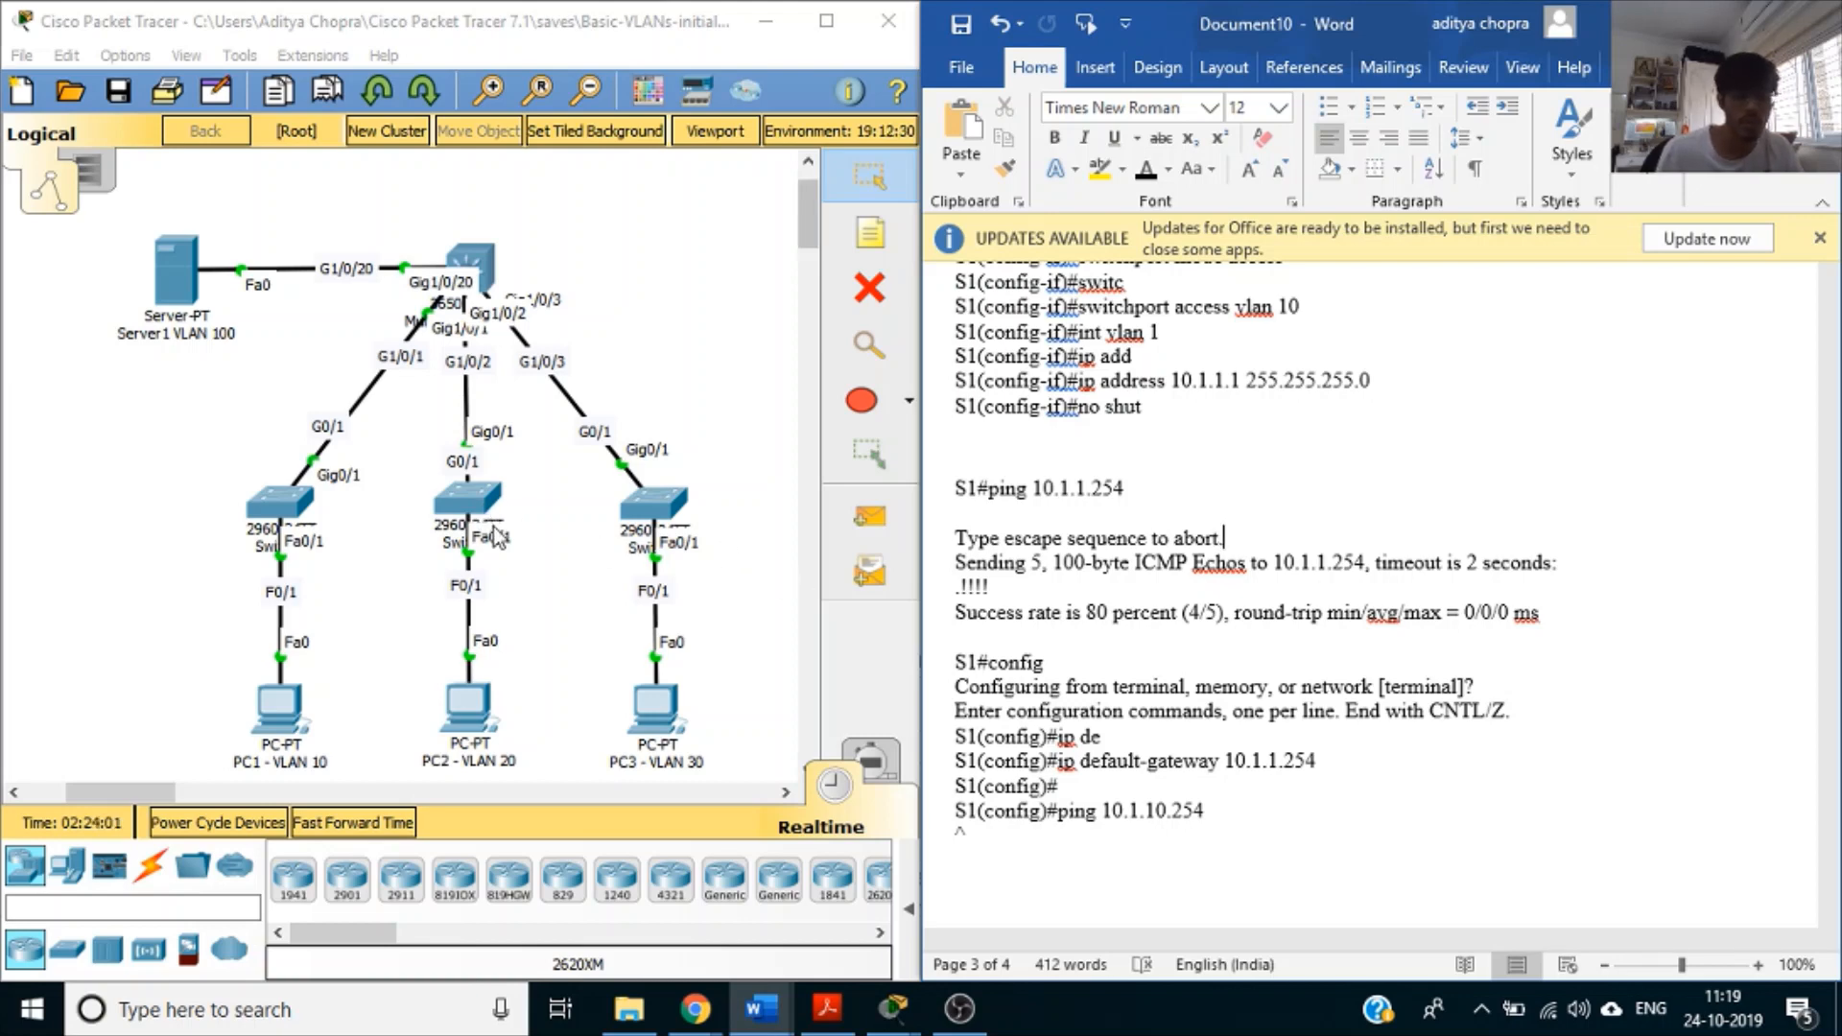
{"action": "left_click", "coordinate": [1261, 740]}
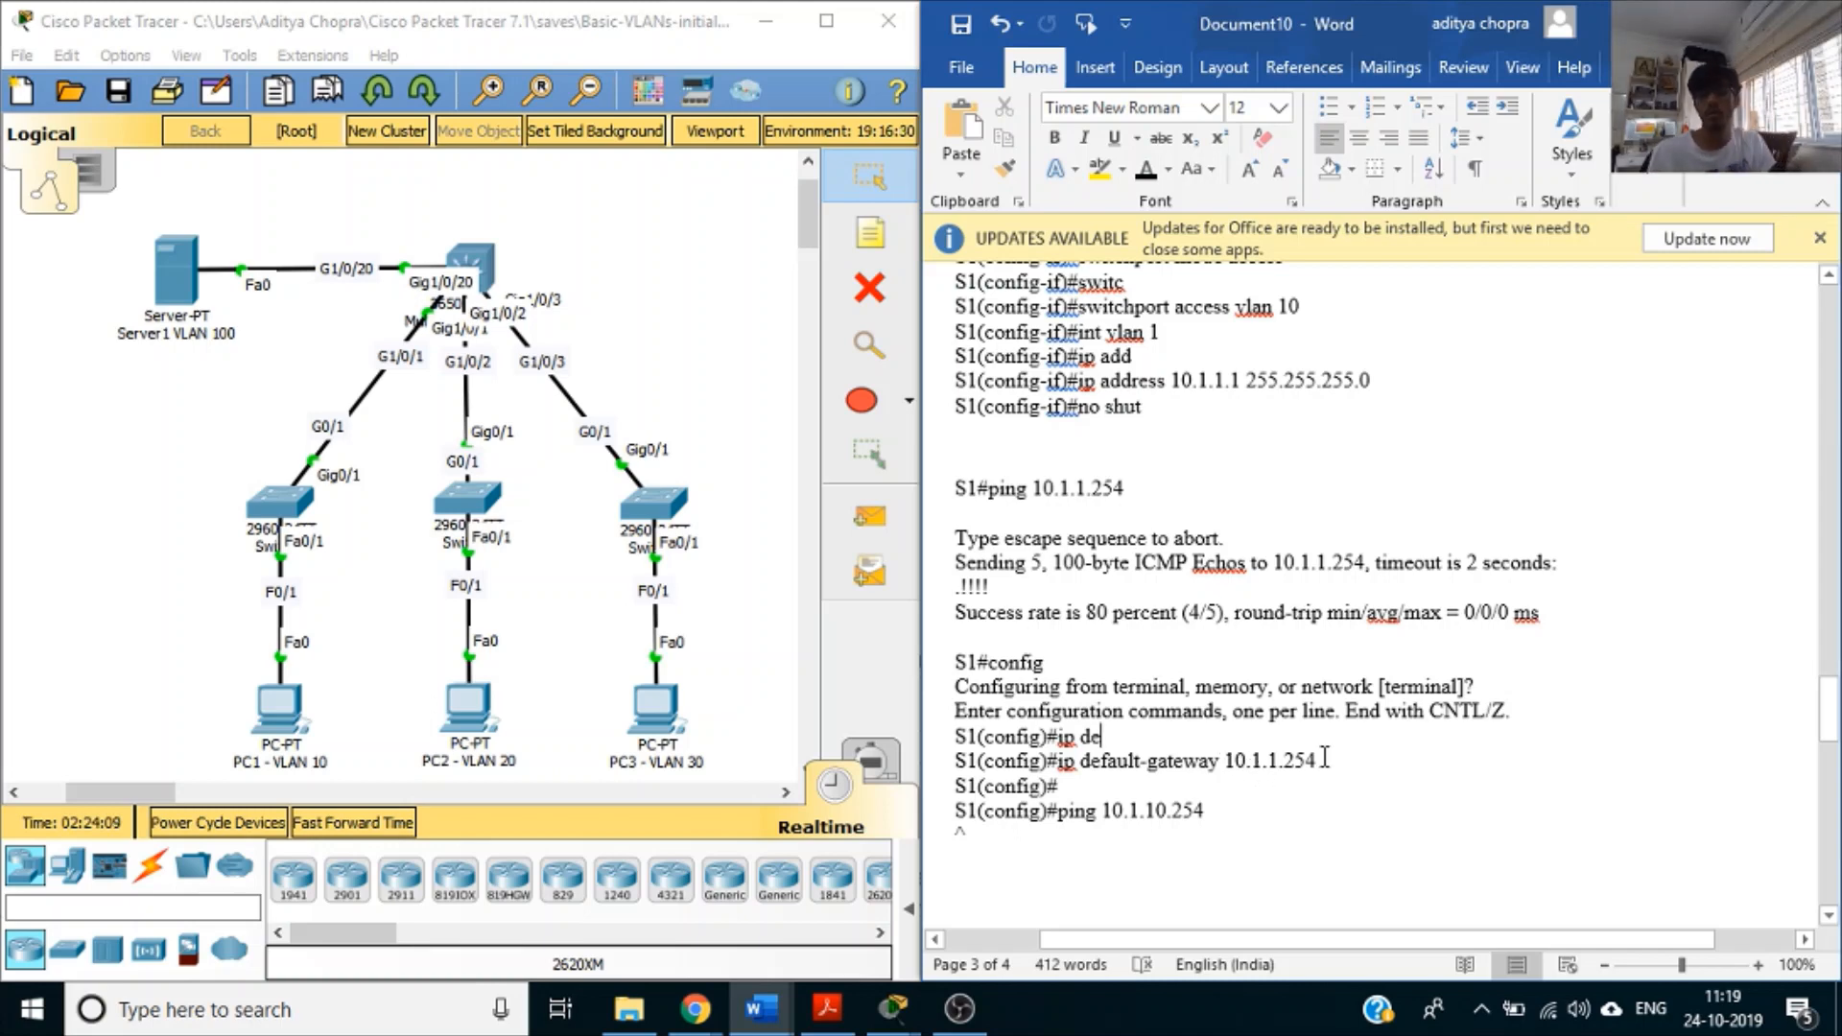
{"action": "left_click", "coordinate": [1257, 786]}
- Review the notes on S1's pings to the VLAN 10 and VLAN 20 gateways, 10.1.10.254 and 10.1.20.254
{"action": "scroll", "coordinate": [1190, 792], "scroll_direction": "down", "scroll_amount": 3}
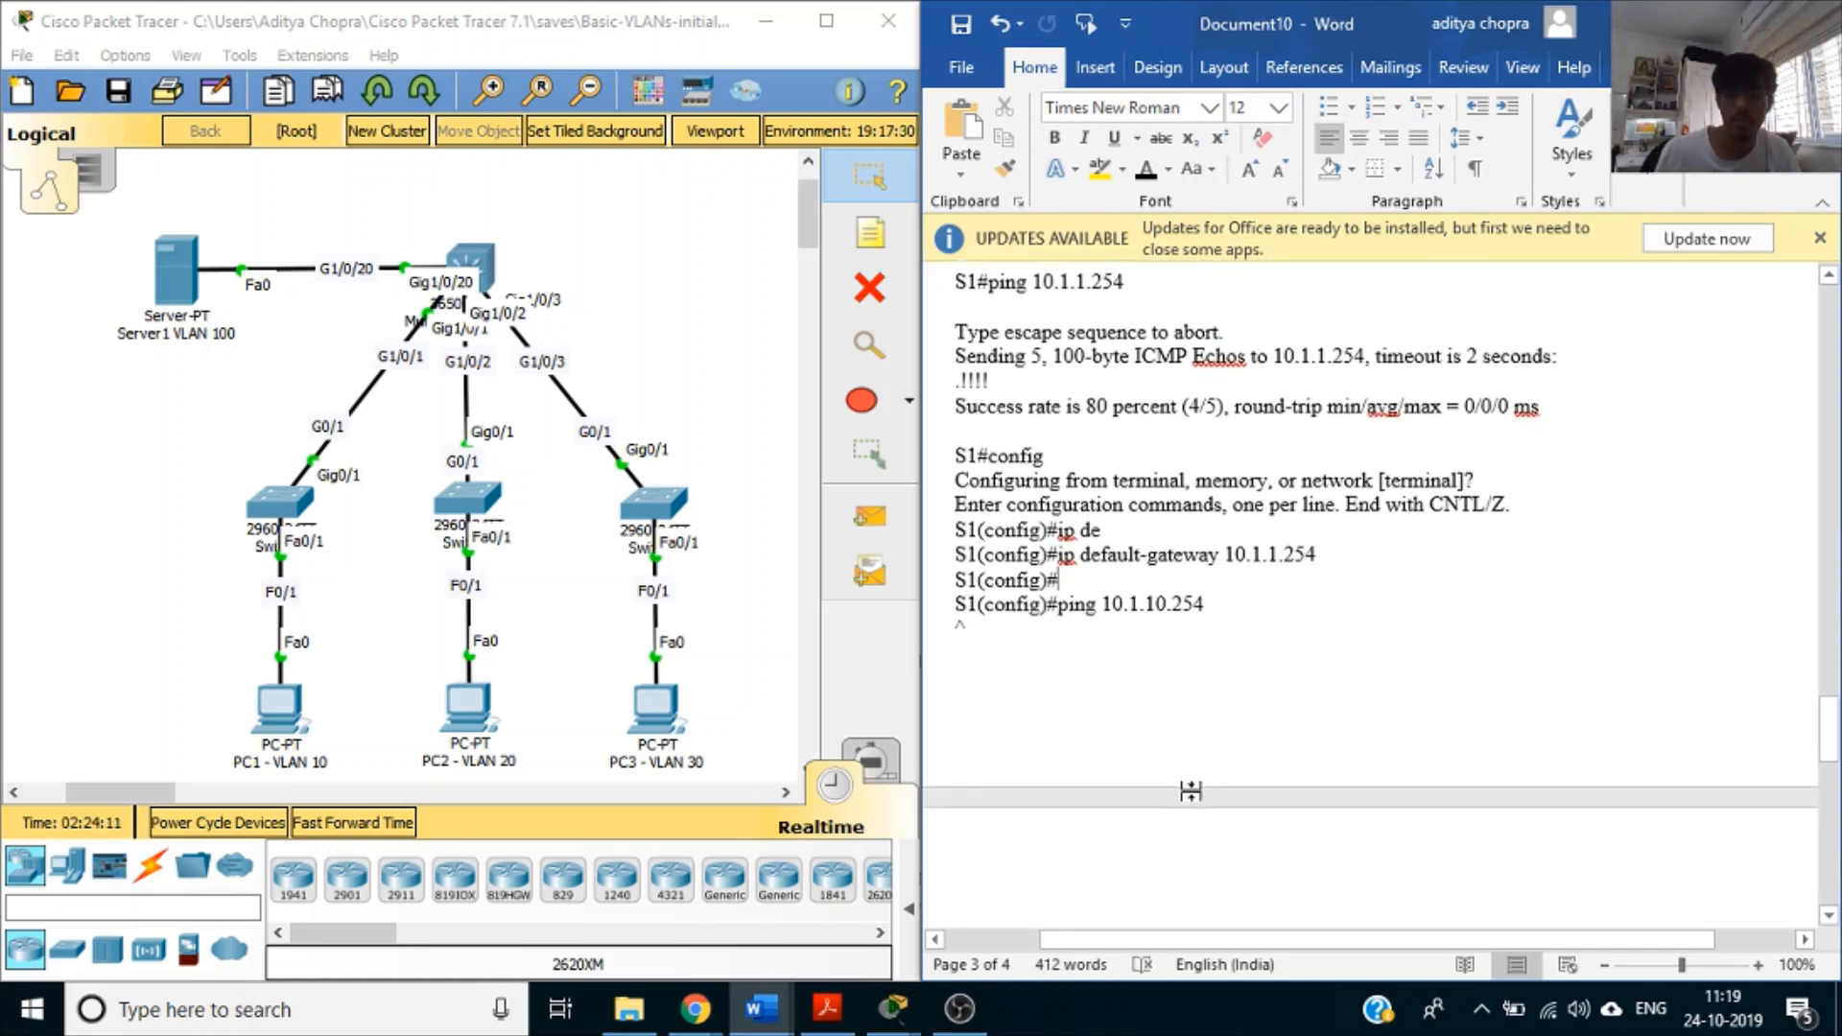
{"action": "key", "text": "ctrl+v"}
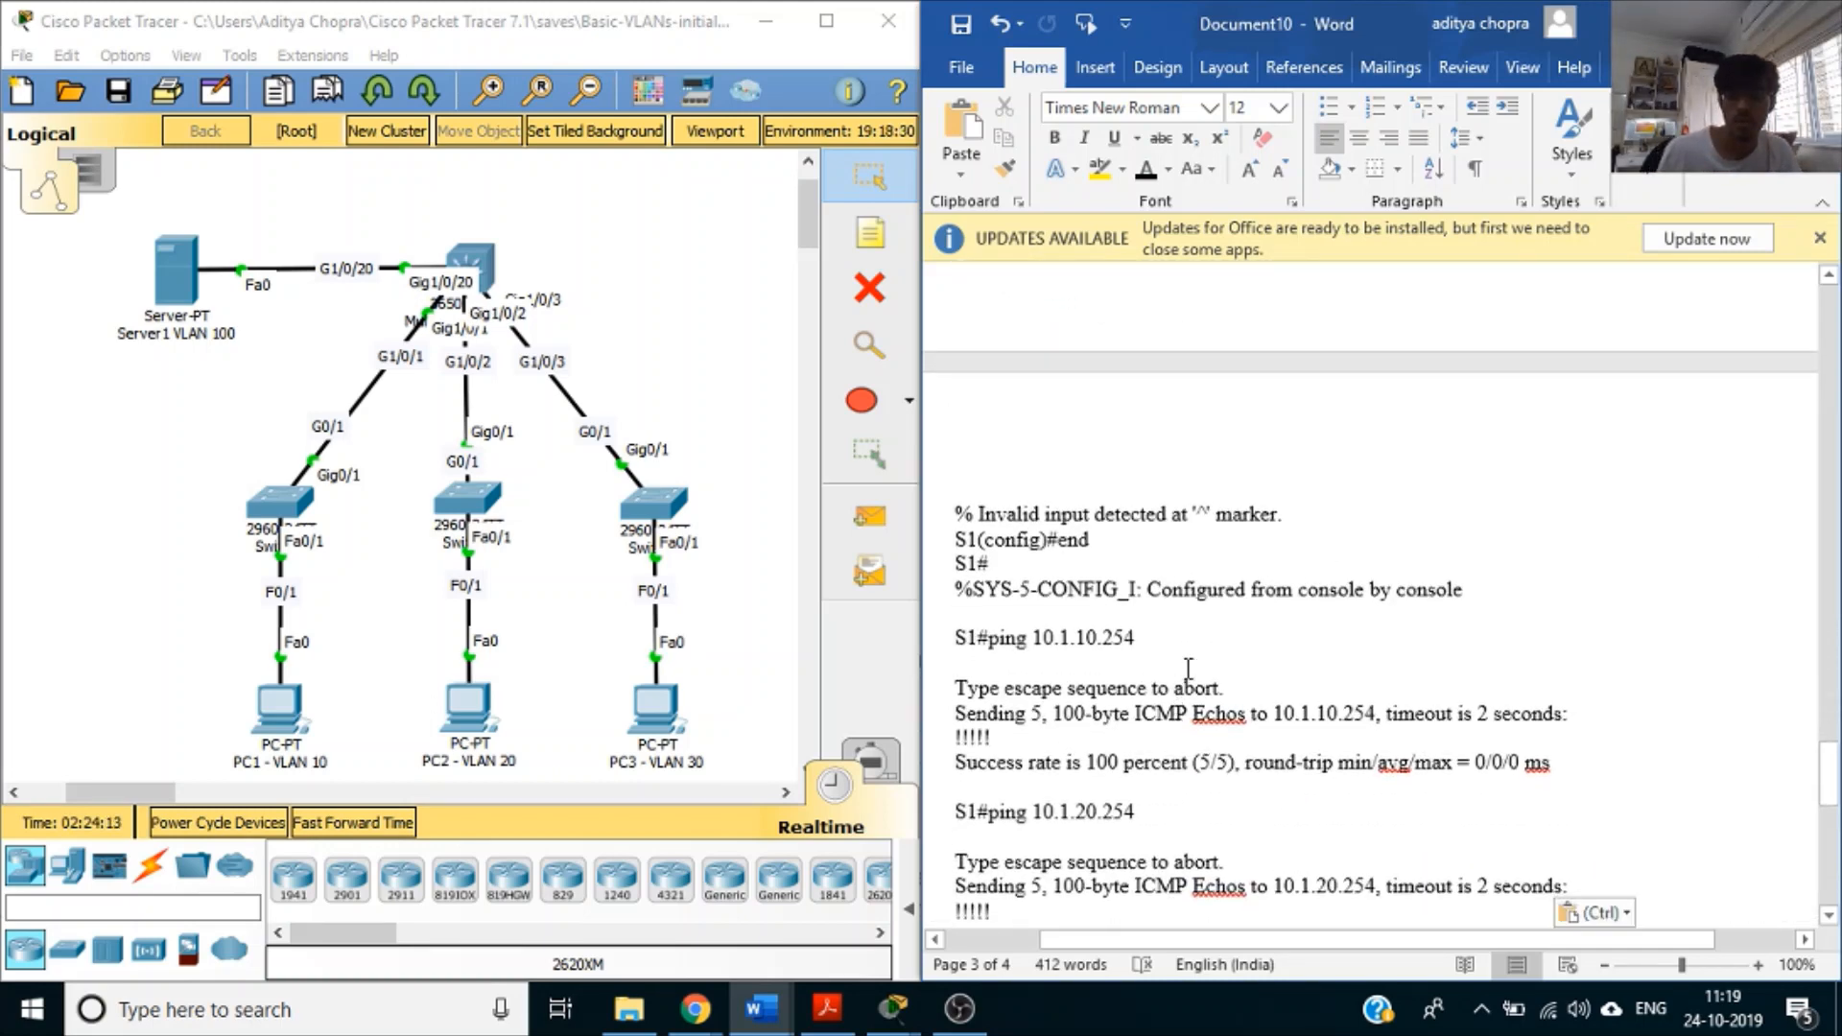
{"action": "scroll", "coordinate": [1050, 645], "scroll_direction": "down", "scroll_amount": 2}
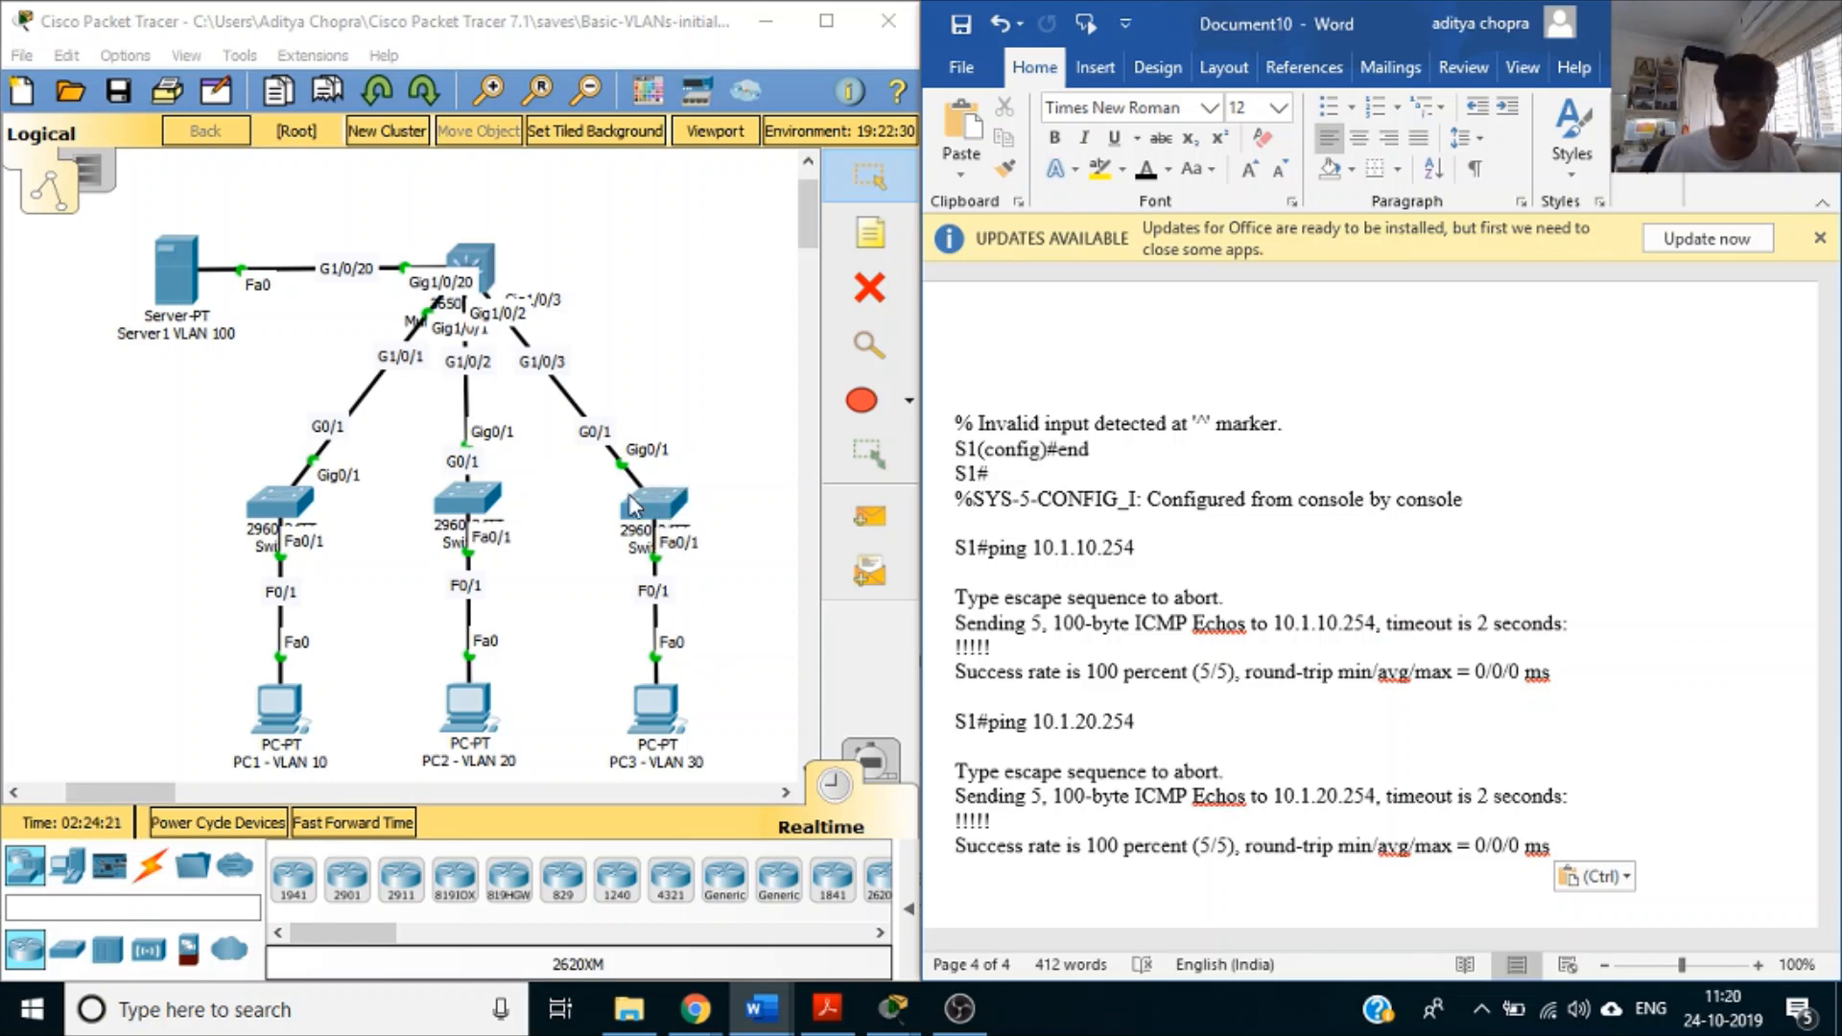
{"action": "left_click", "coordinate": [1268, 710]}
{"action": "scroll", "coordinate": [1160, 752], "scroll_direction": "down", "scroll_amount": 4}
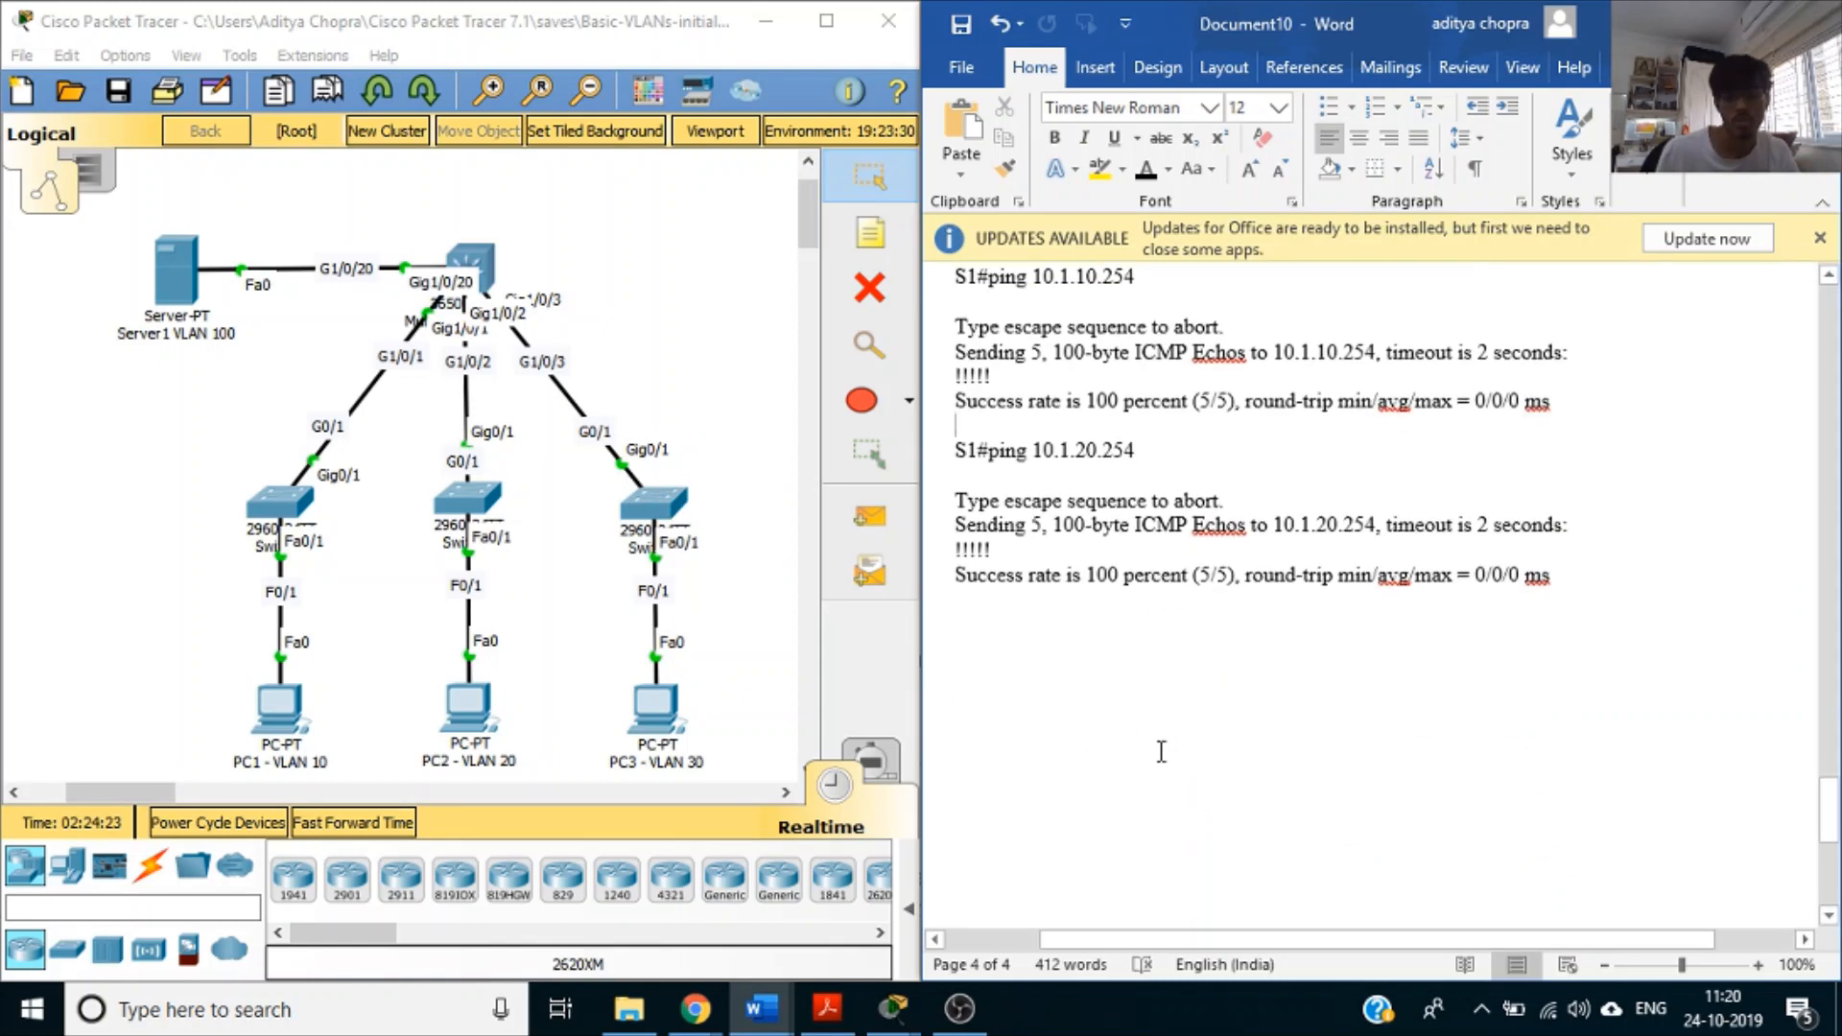
{"action": "scroll", "coordinate": [1160, 752], "scroll_direction": "up", "scroll_amount": 2}
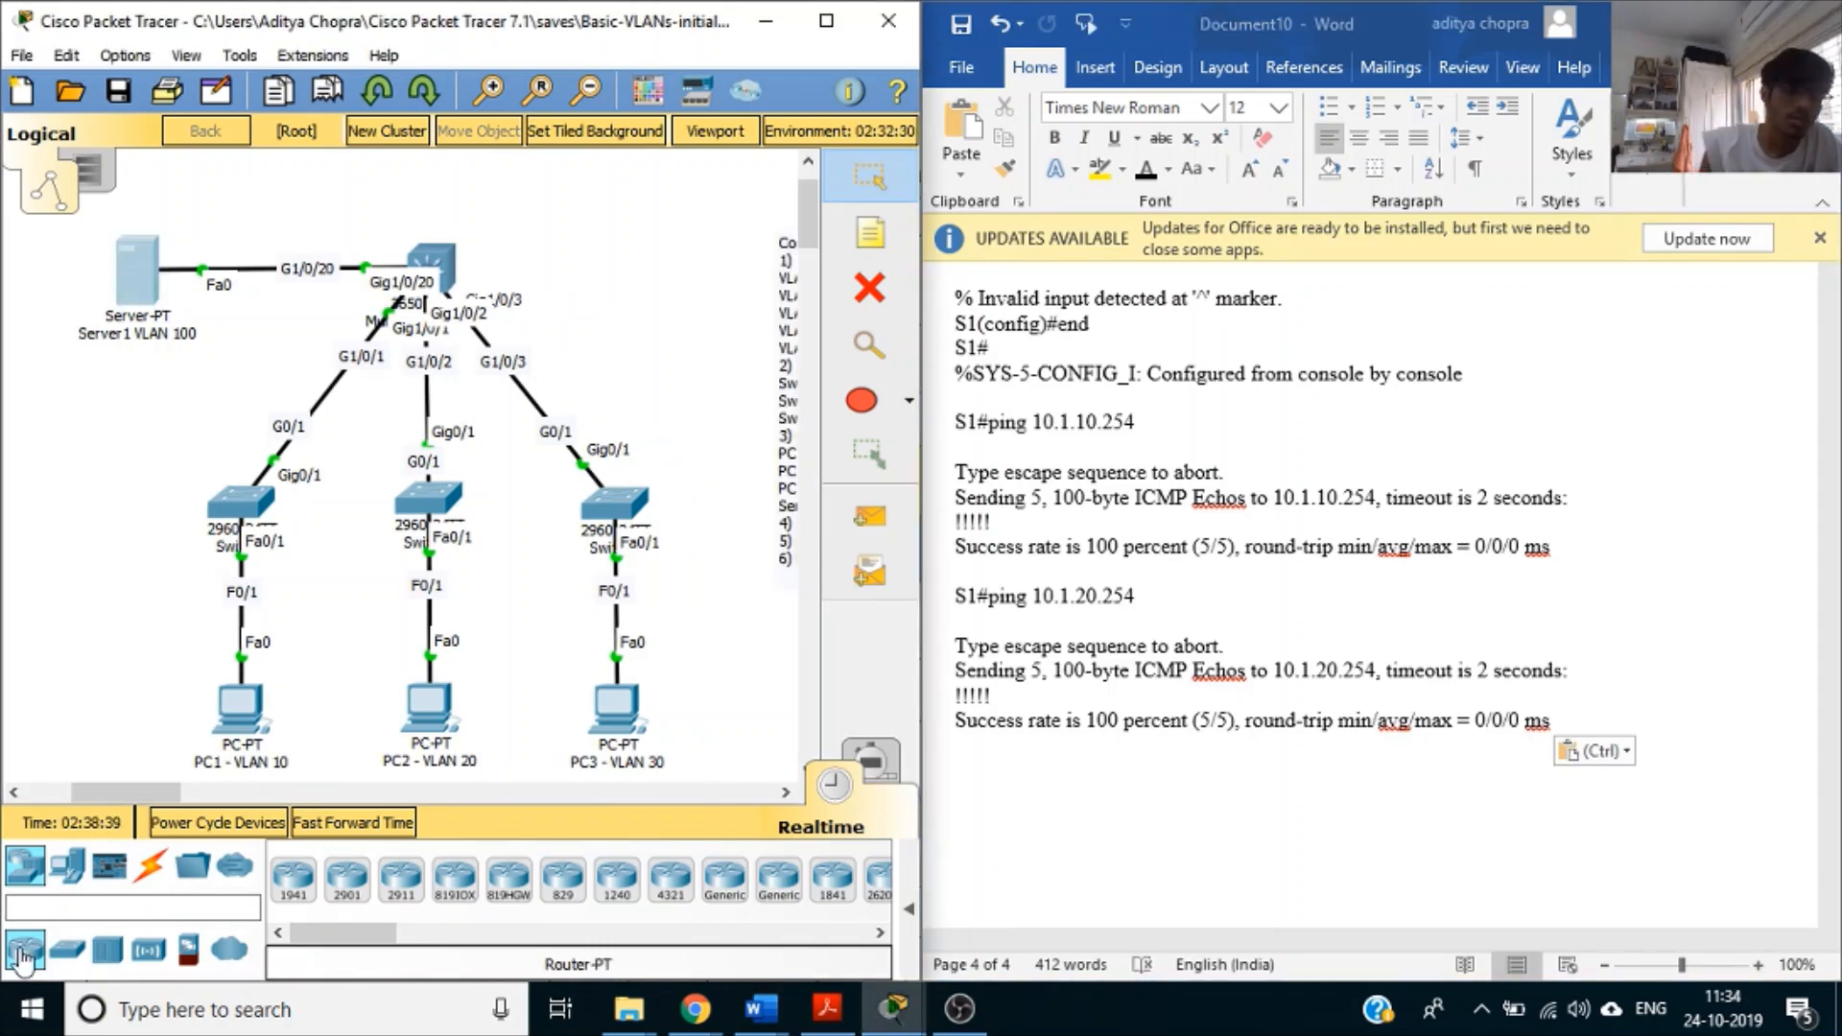
- Open PC1 and check the lab's written addressing requirements beside the topology before returning to the PC1 window
{"action": "left_click", "coordinate": [246, 732]}
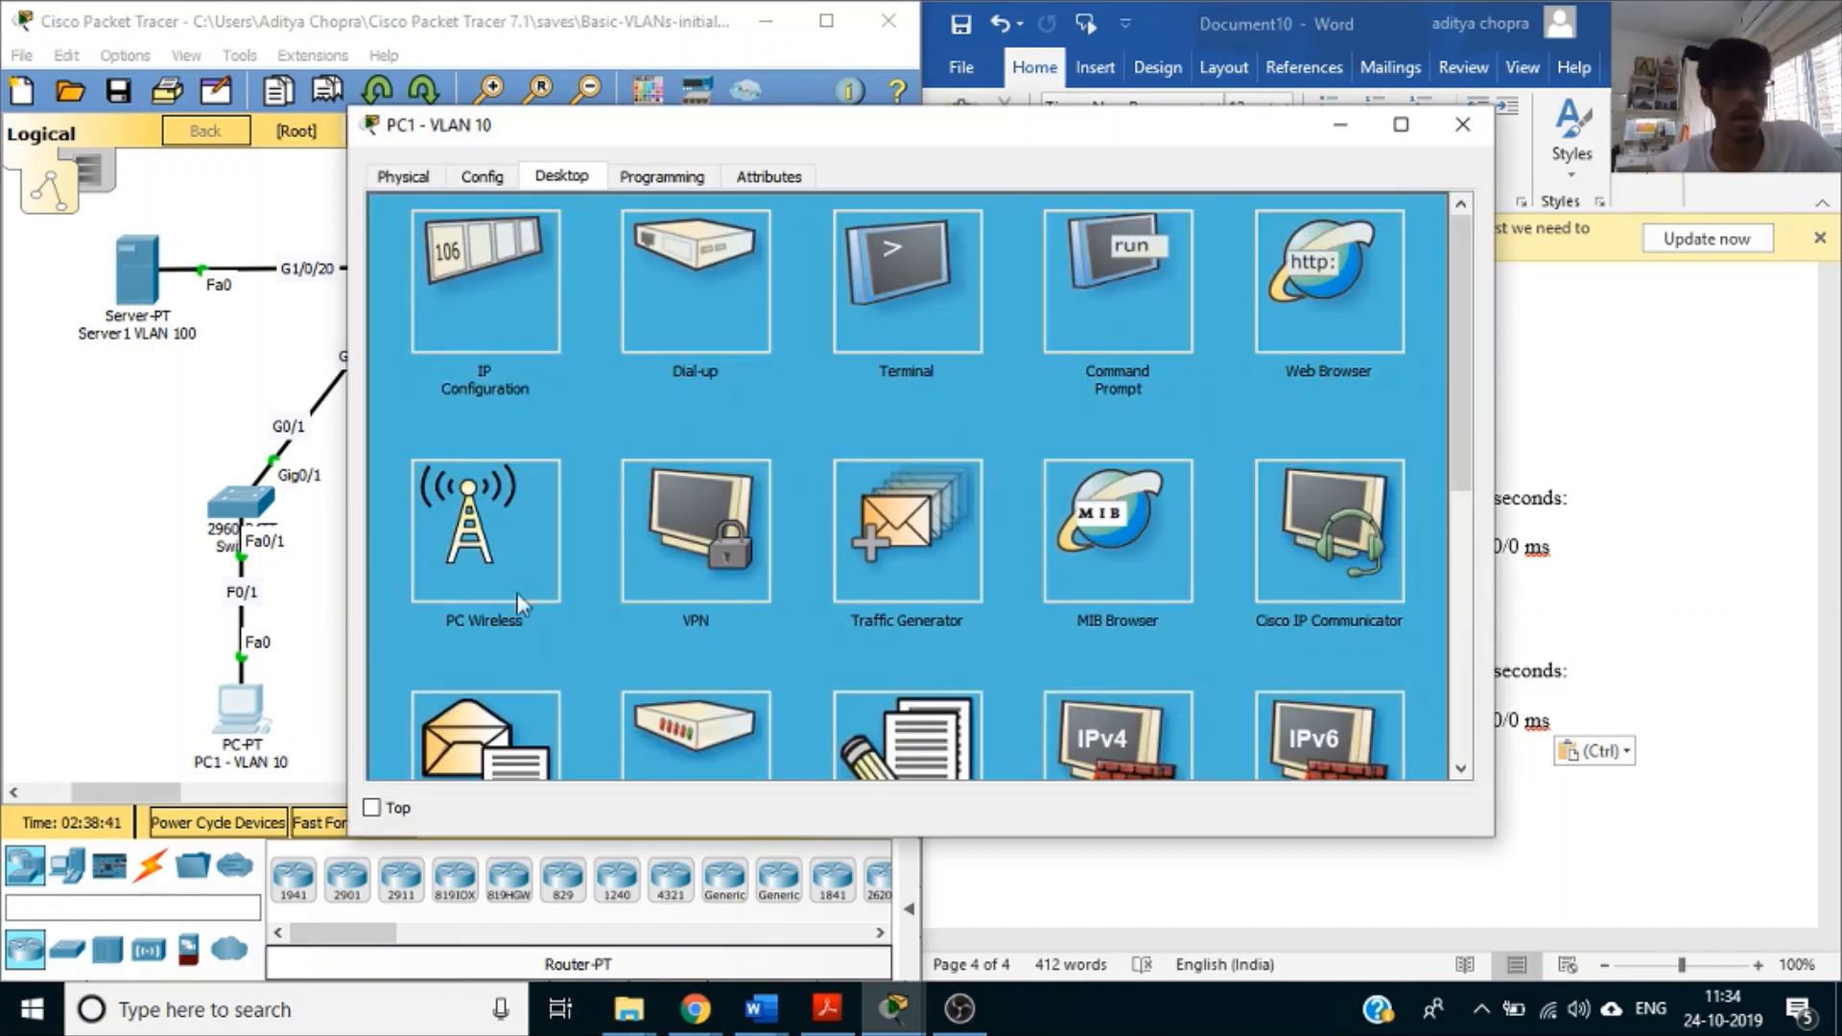
{"action": "left_click_drag", "start_coordinate": [151, 785], "coordinate": [251, 787]}
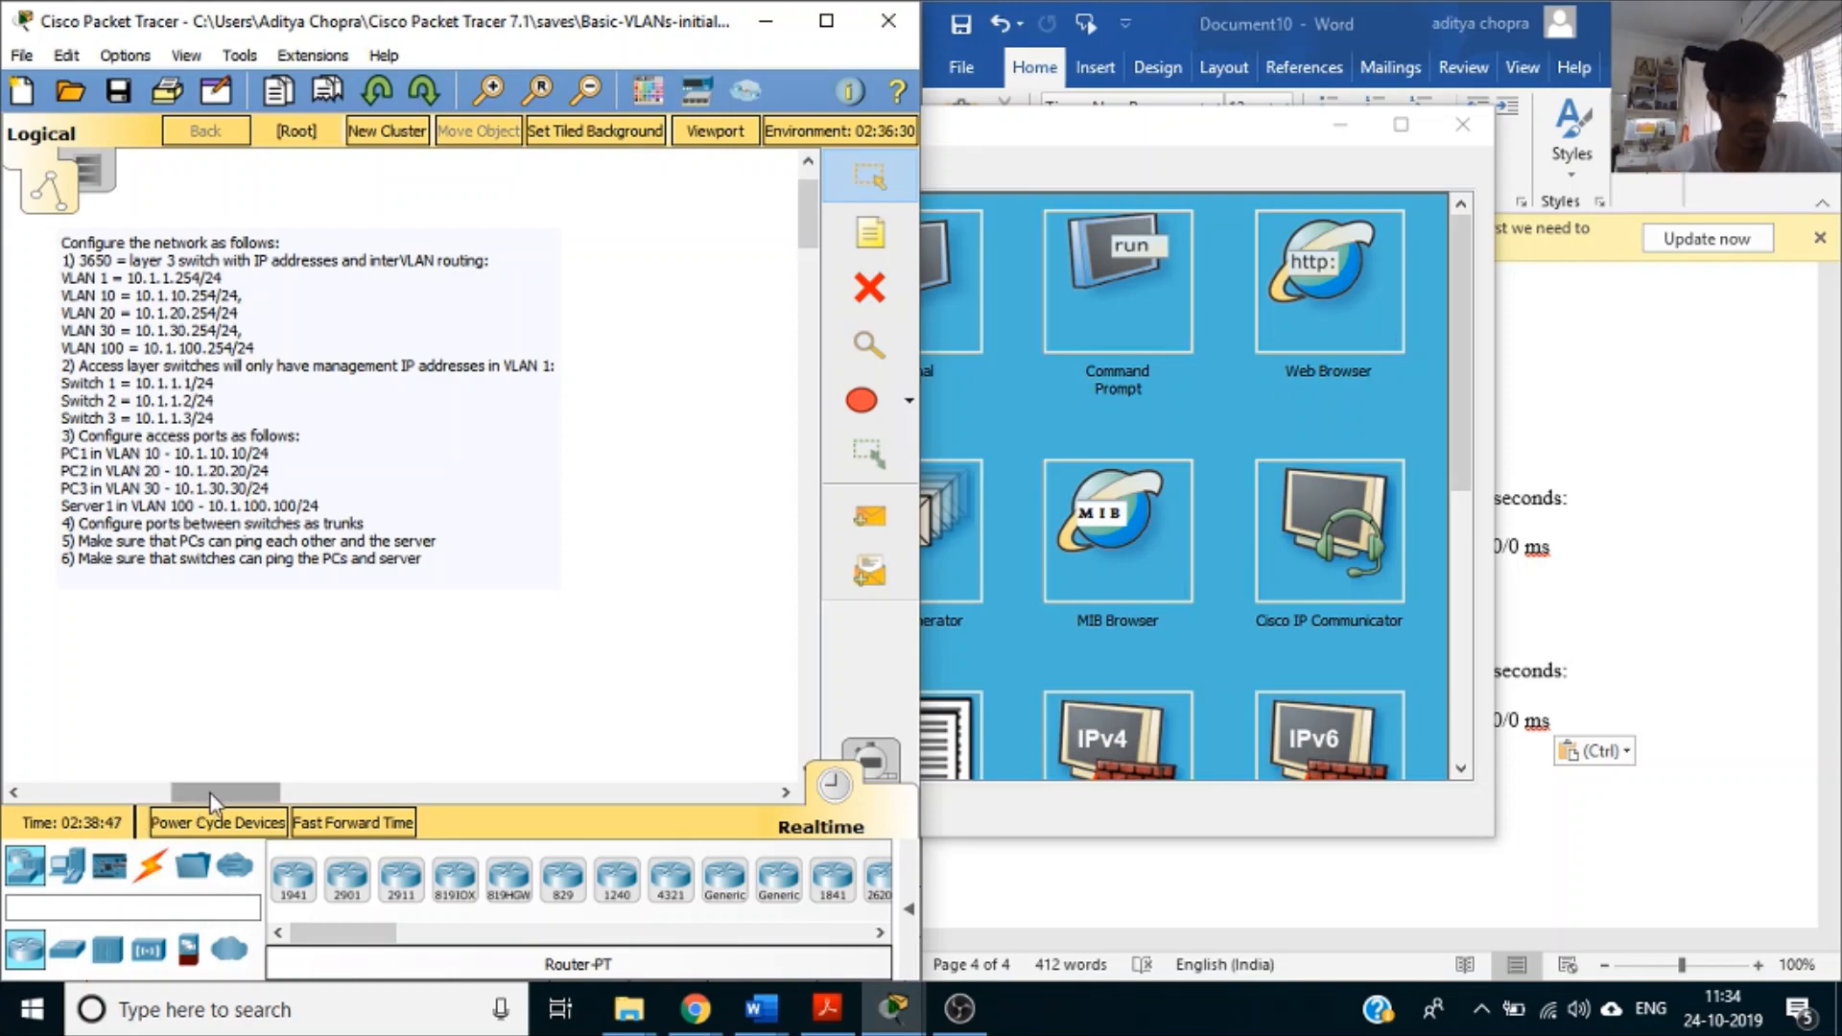
{"action": "left_click_drag", "start_coordinate": [215, 792], "coordinate": [183, 792]}
{"action": "mouse_move", "coordinate": [894, 1027]}
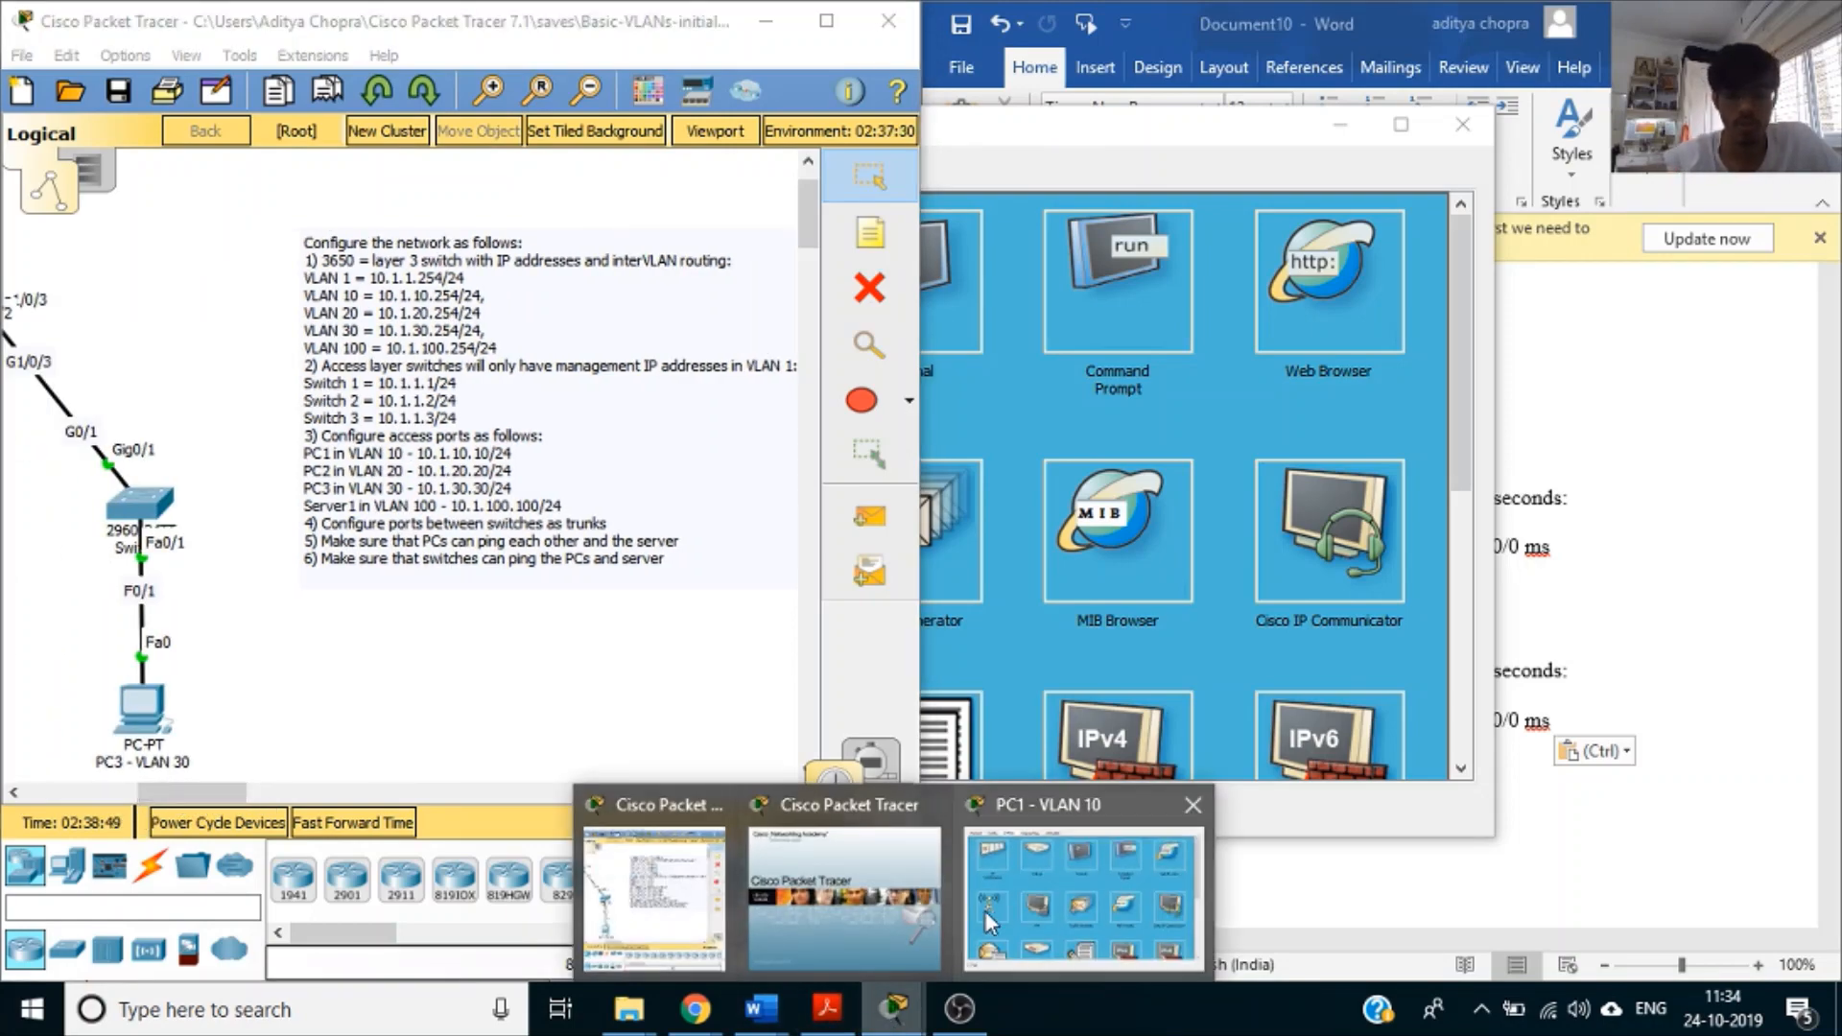
{"action": "left_click", "coordinate": [998, 907]}
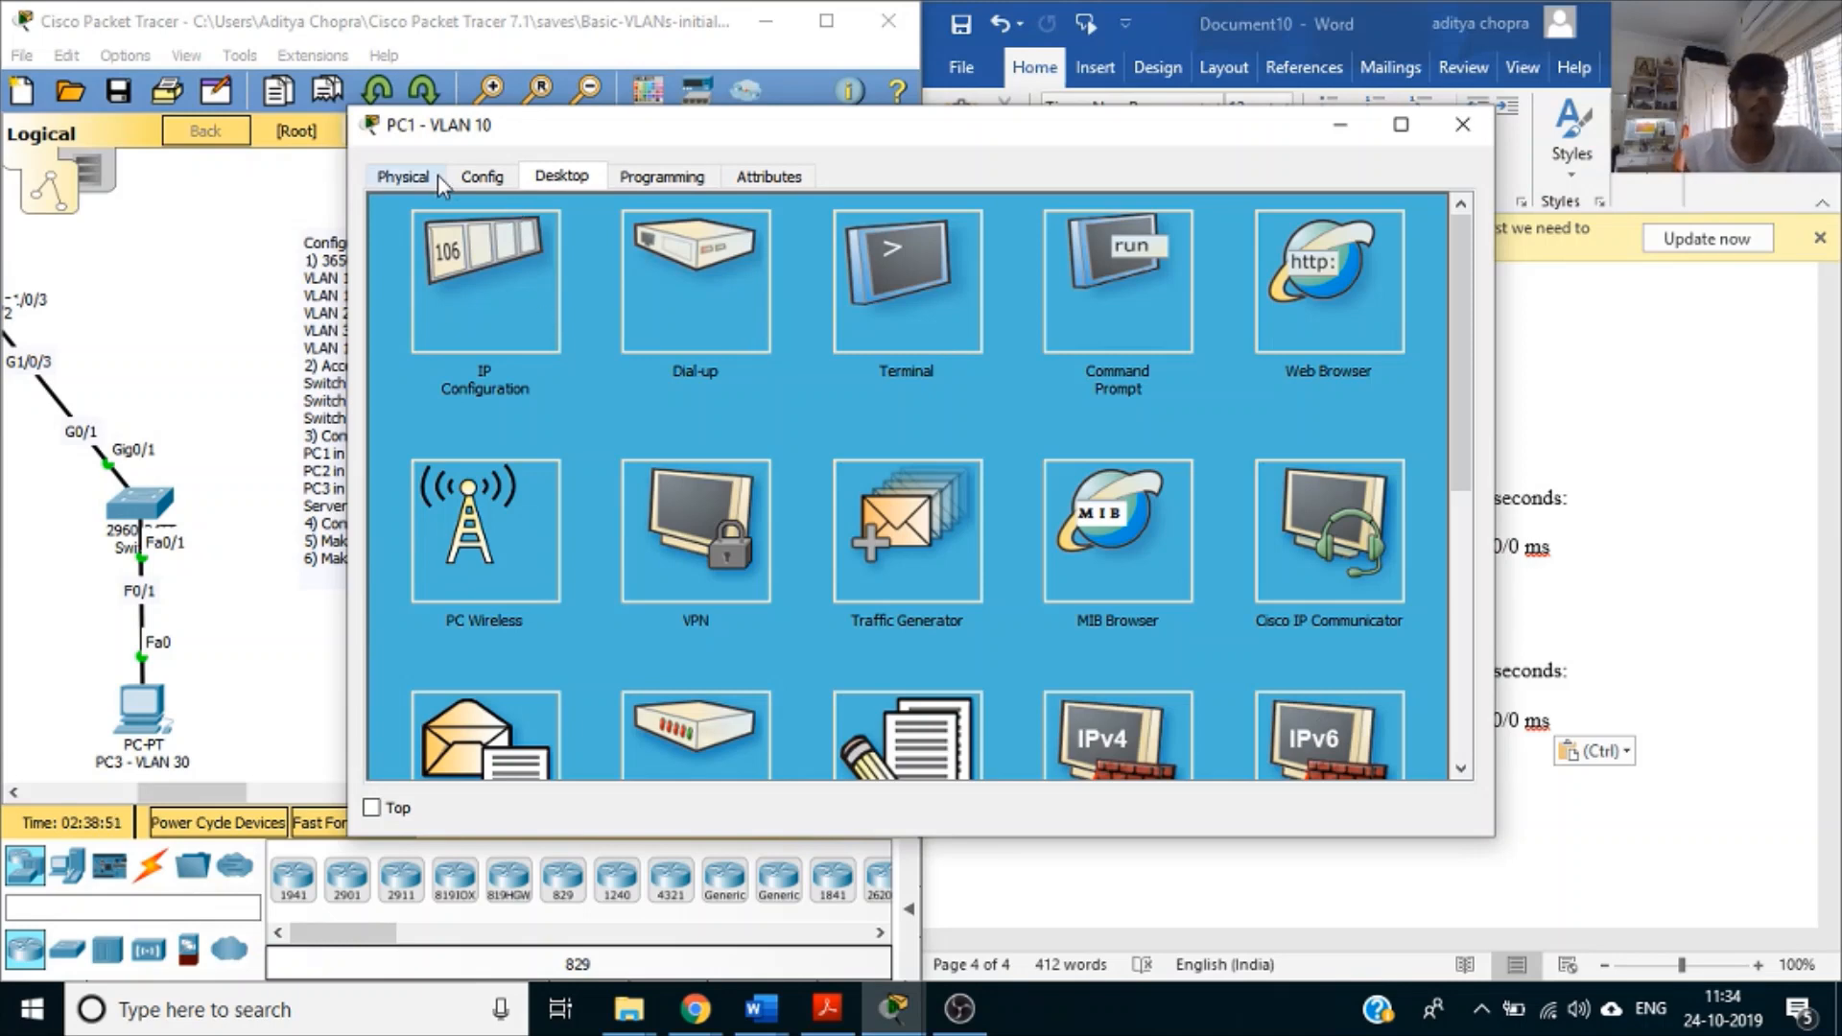
- Examine PC1's gateway, DNS and FastEthernet0 addressing with the lab requirements visible beside the window
{"action": "left_click", "coordinate": [476, 178]}
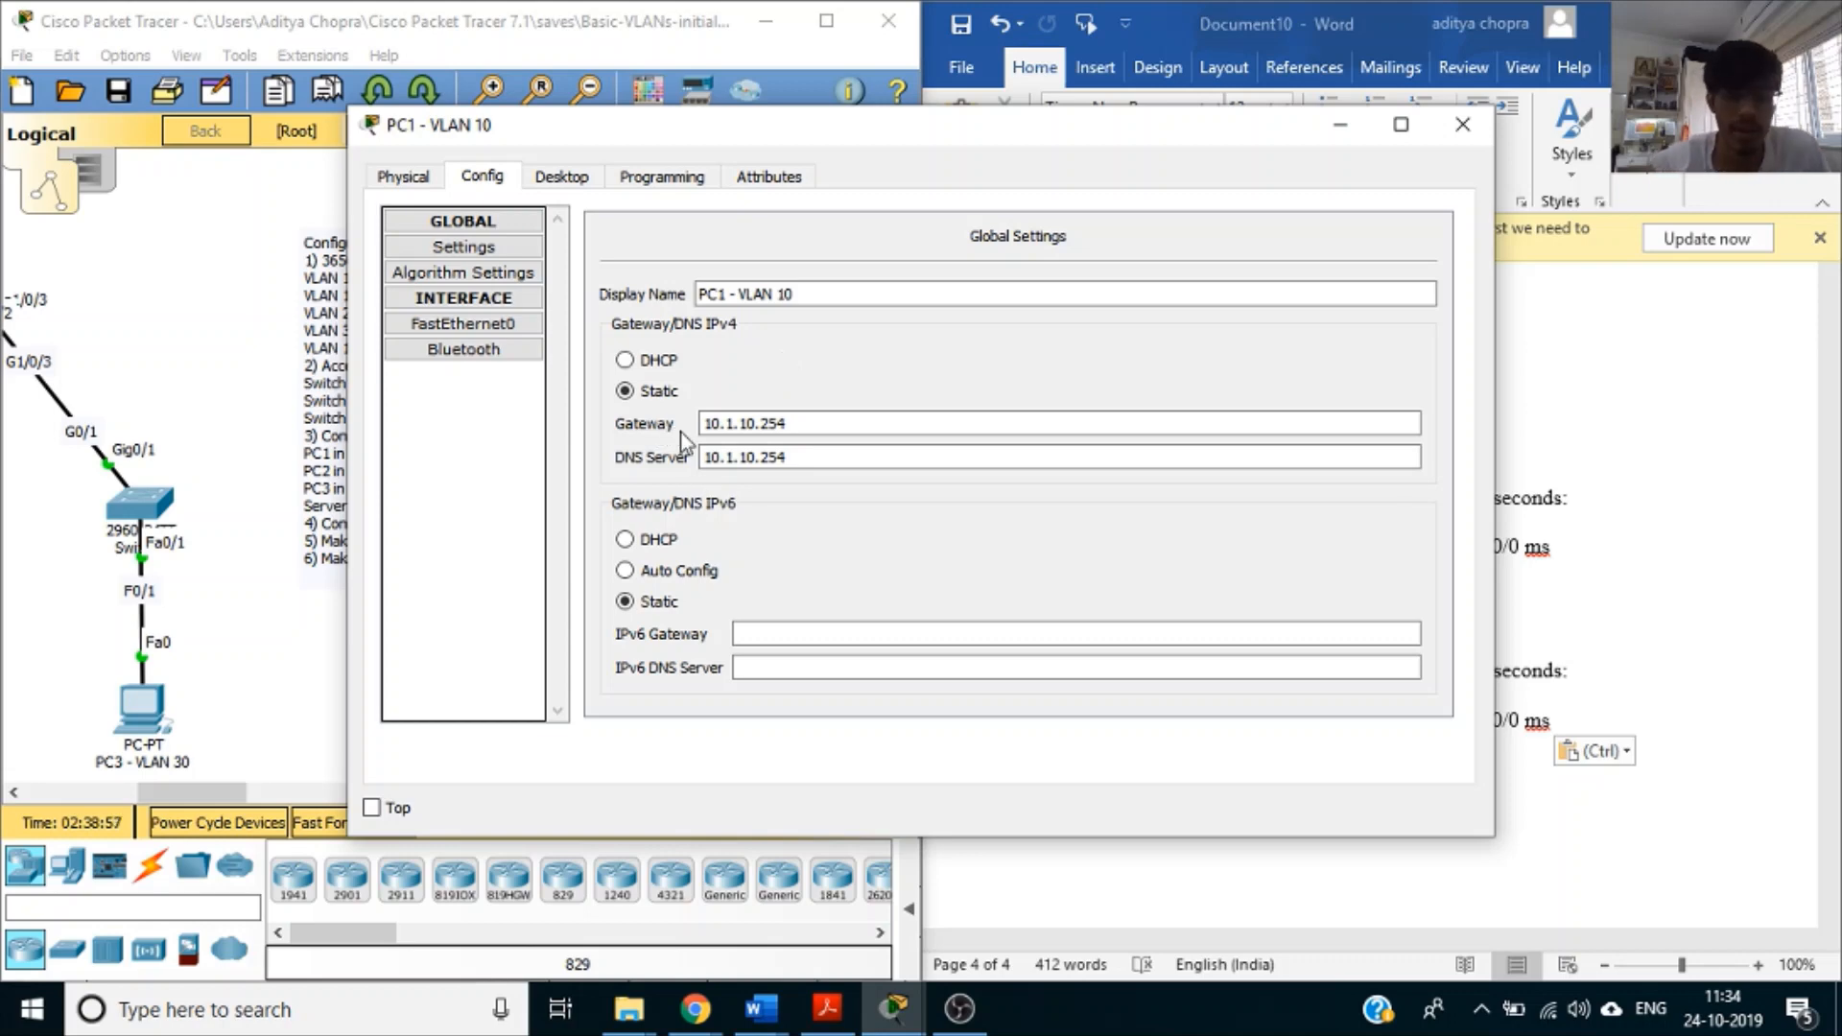
{"action": "left_click", "coordinate": [701, 466]}
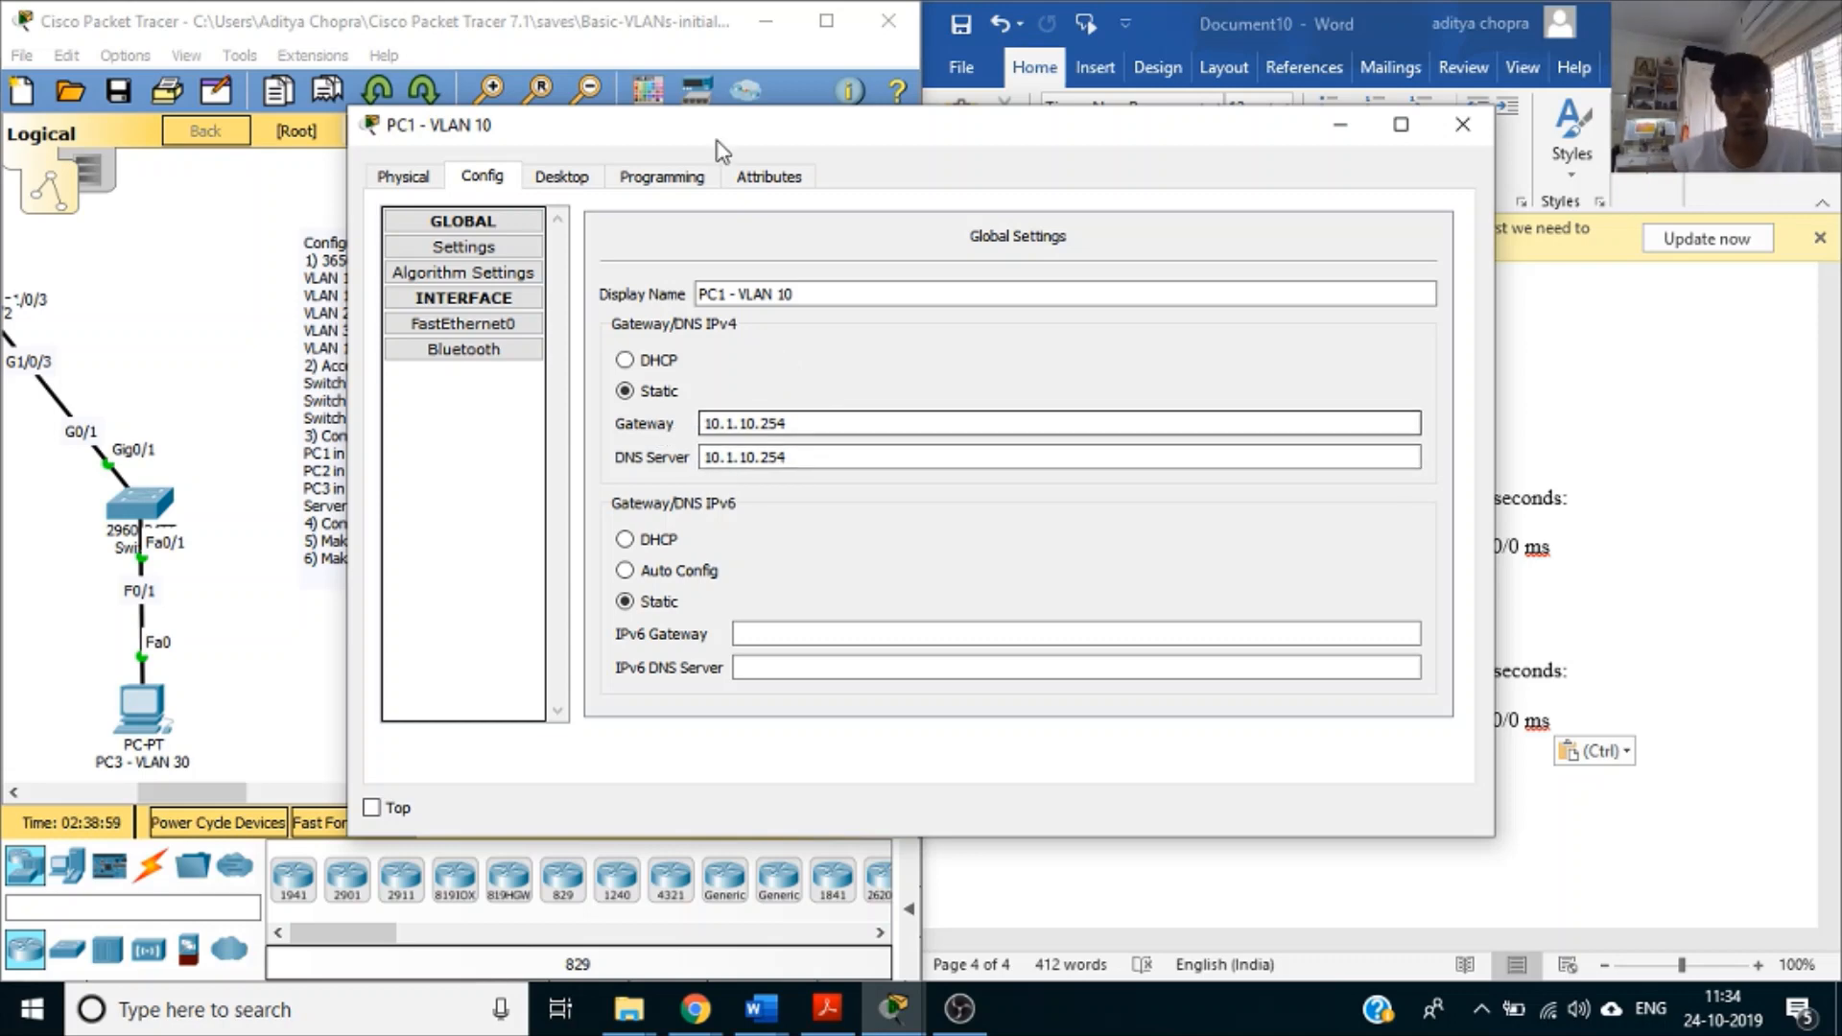
{"action": "left_click_drag", "start_coordinate": [757, 145], "coordinate": [1111, 176]}
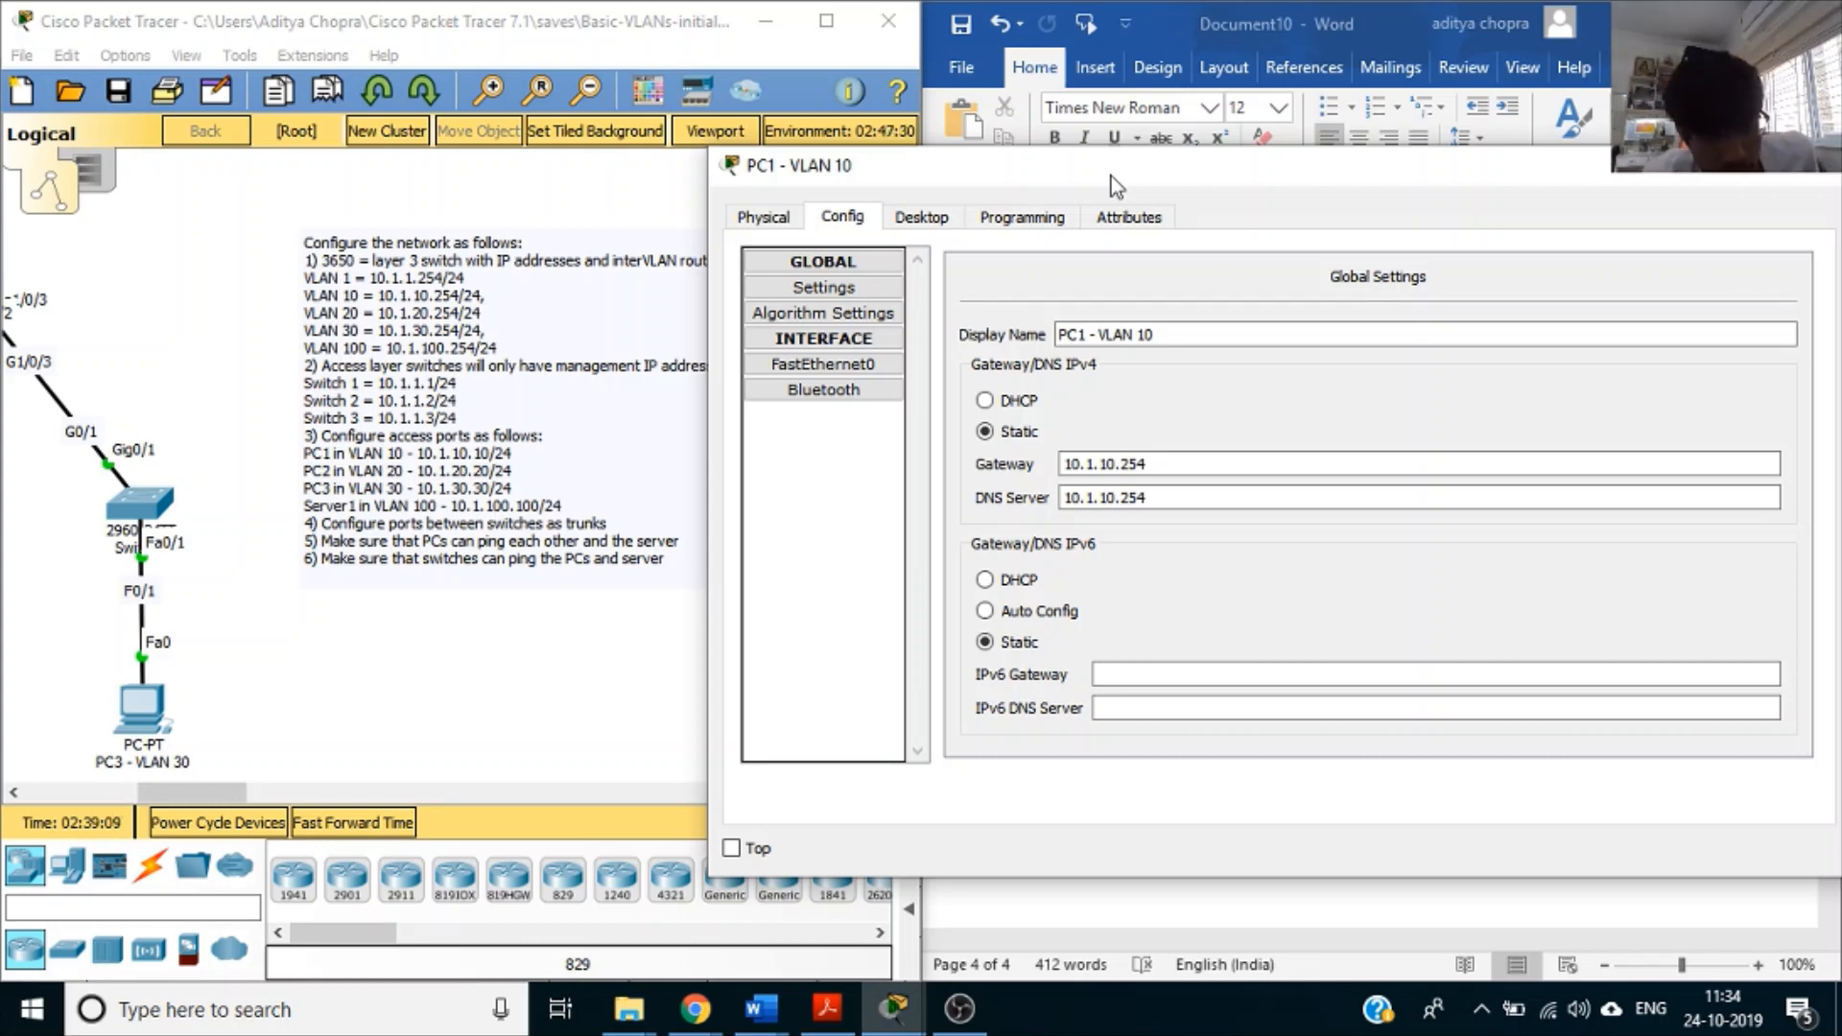
{"action": "left_click", "coordinate": [806, 366]}
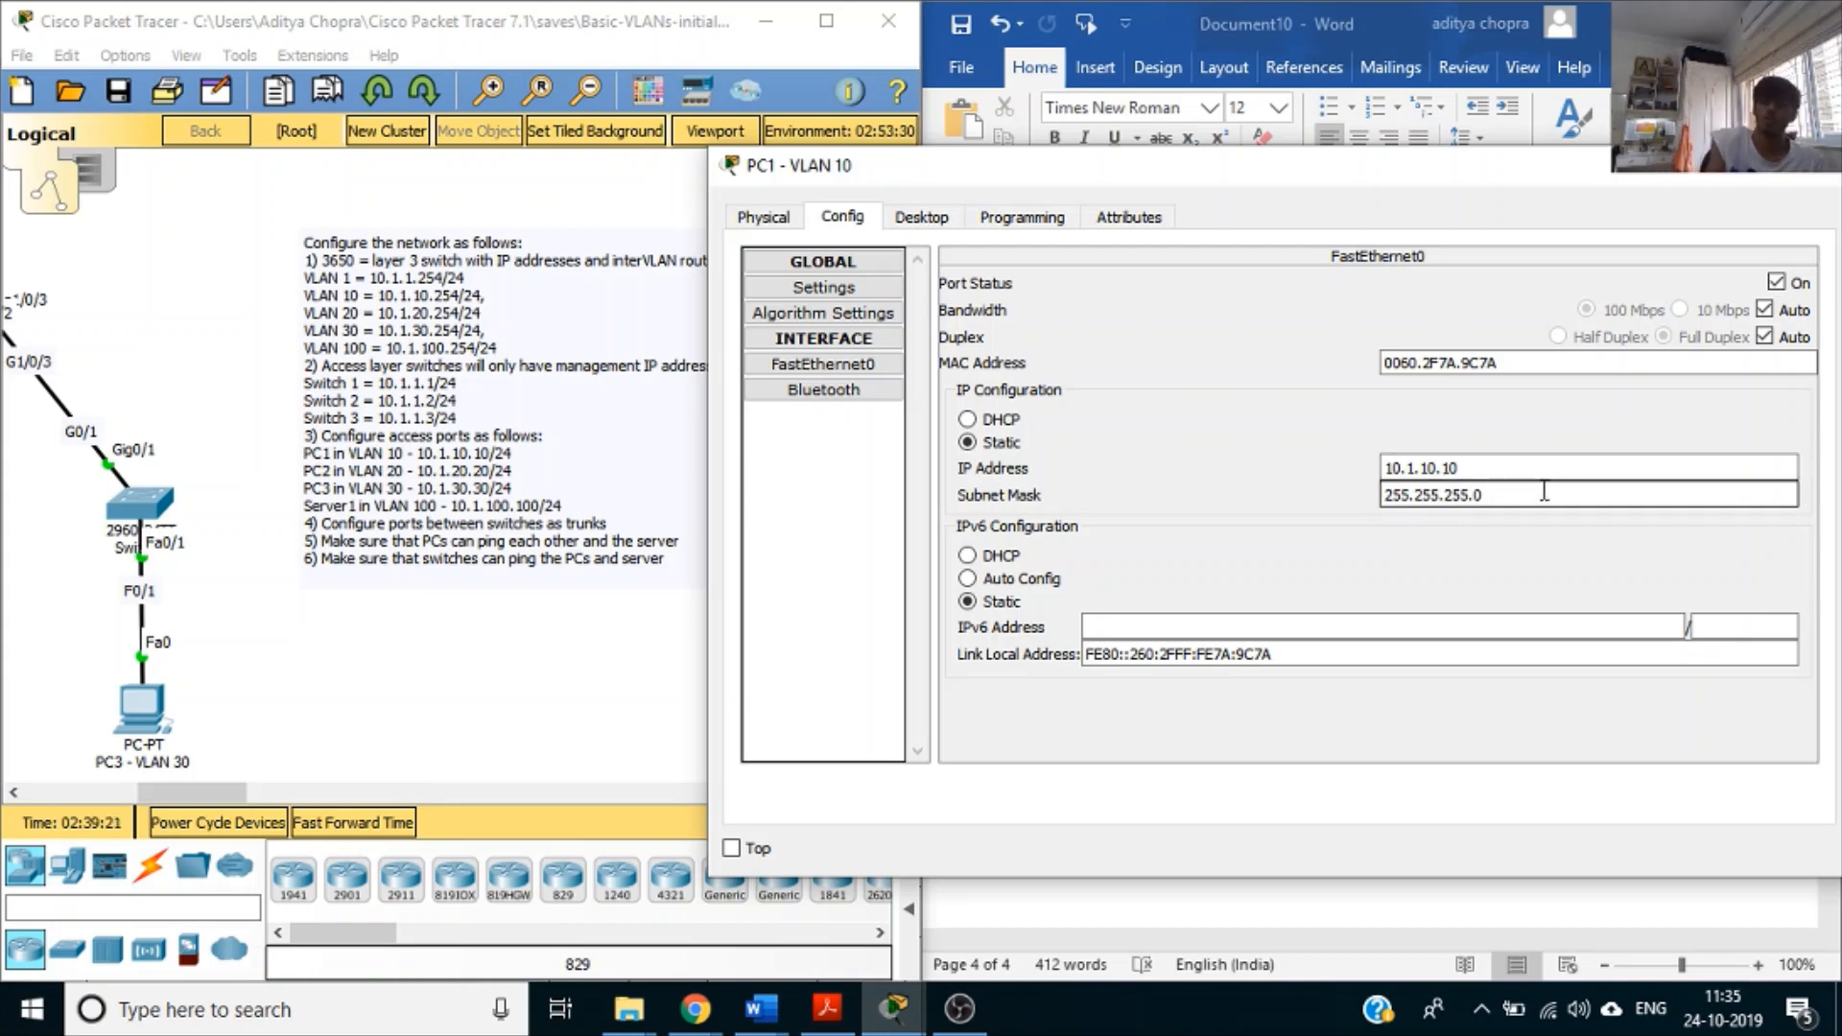
- Open PC1's command prompt and ping 10.1.20.254 and the S1 management address 10.1.1.1
{"action": "left_click", "coordinate": [935, 221]}
{"action": "left_click", "coordinate": [1451, 369]}
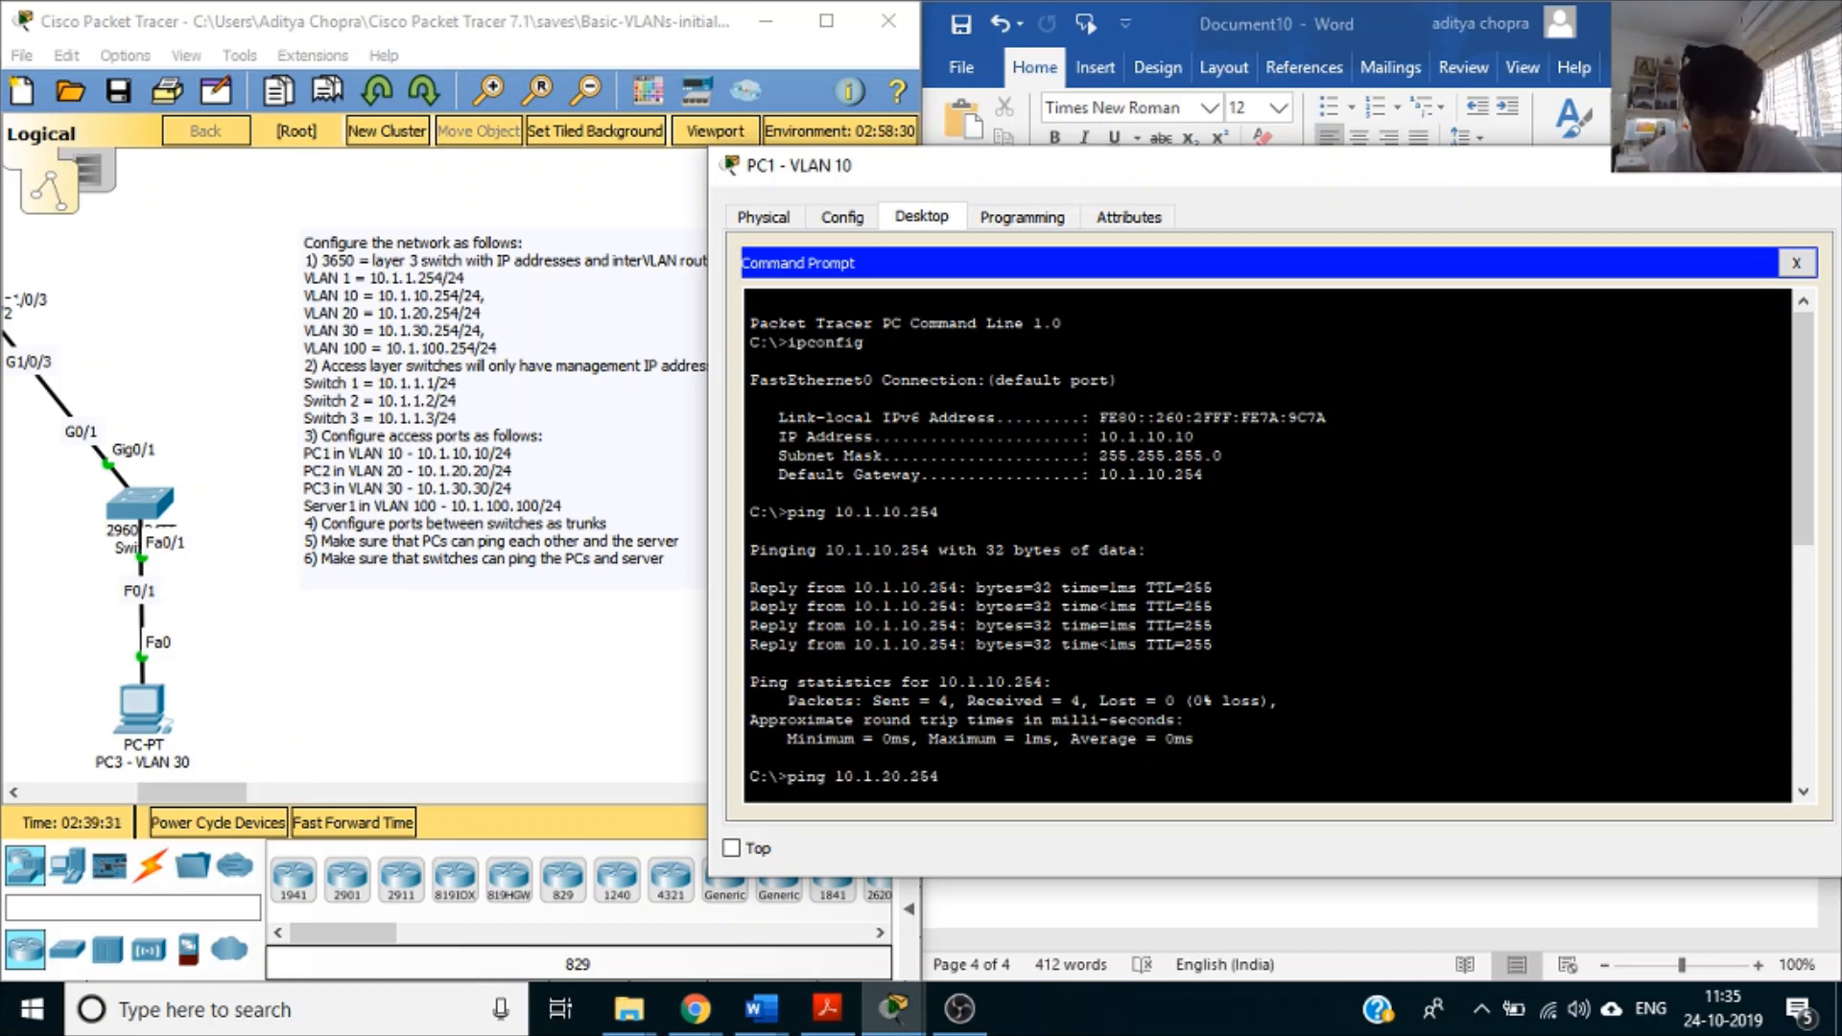
{"action": "key", "text": "Return"}
{"action": "type", "text": "ping 10.1.1.1"}
{"action": "key", "text": "Return"}
{"action": "key", "text": "Return"}
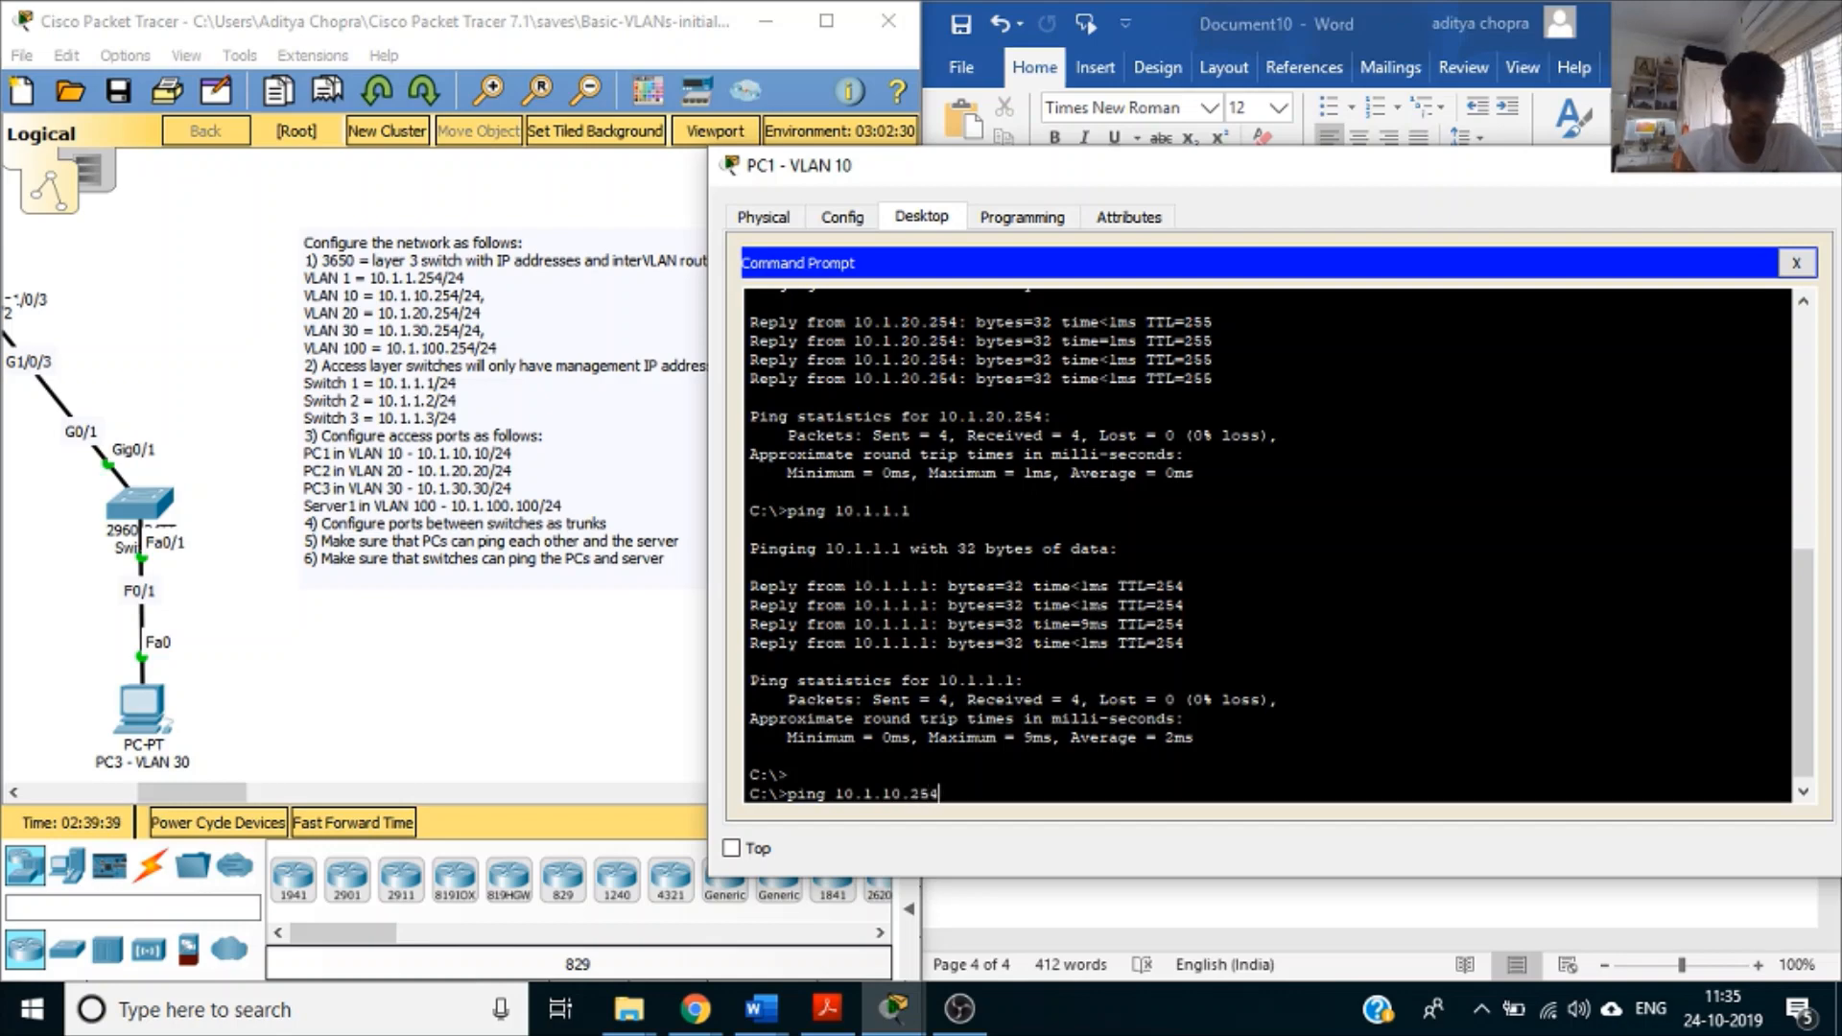
- Ping the VLAN 10 gateway 10.1.10.254 and the VLAN 20 gateway 10.1.20.254 again from PC1
{"action": "key", "text": "Return"}
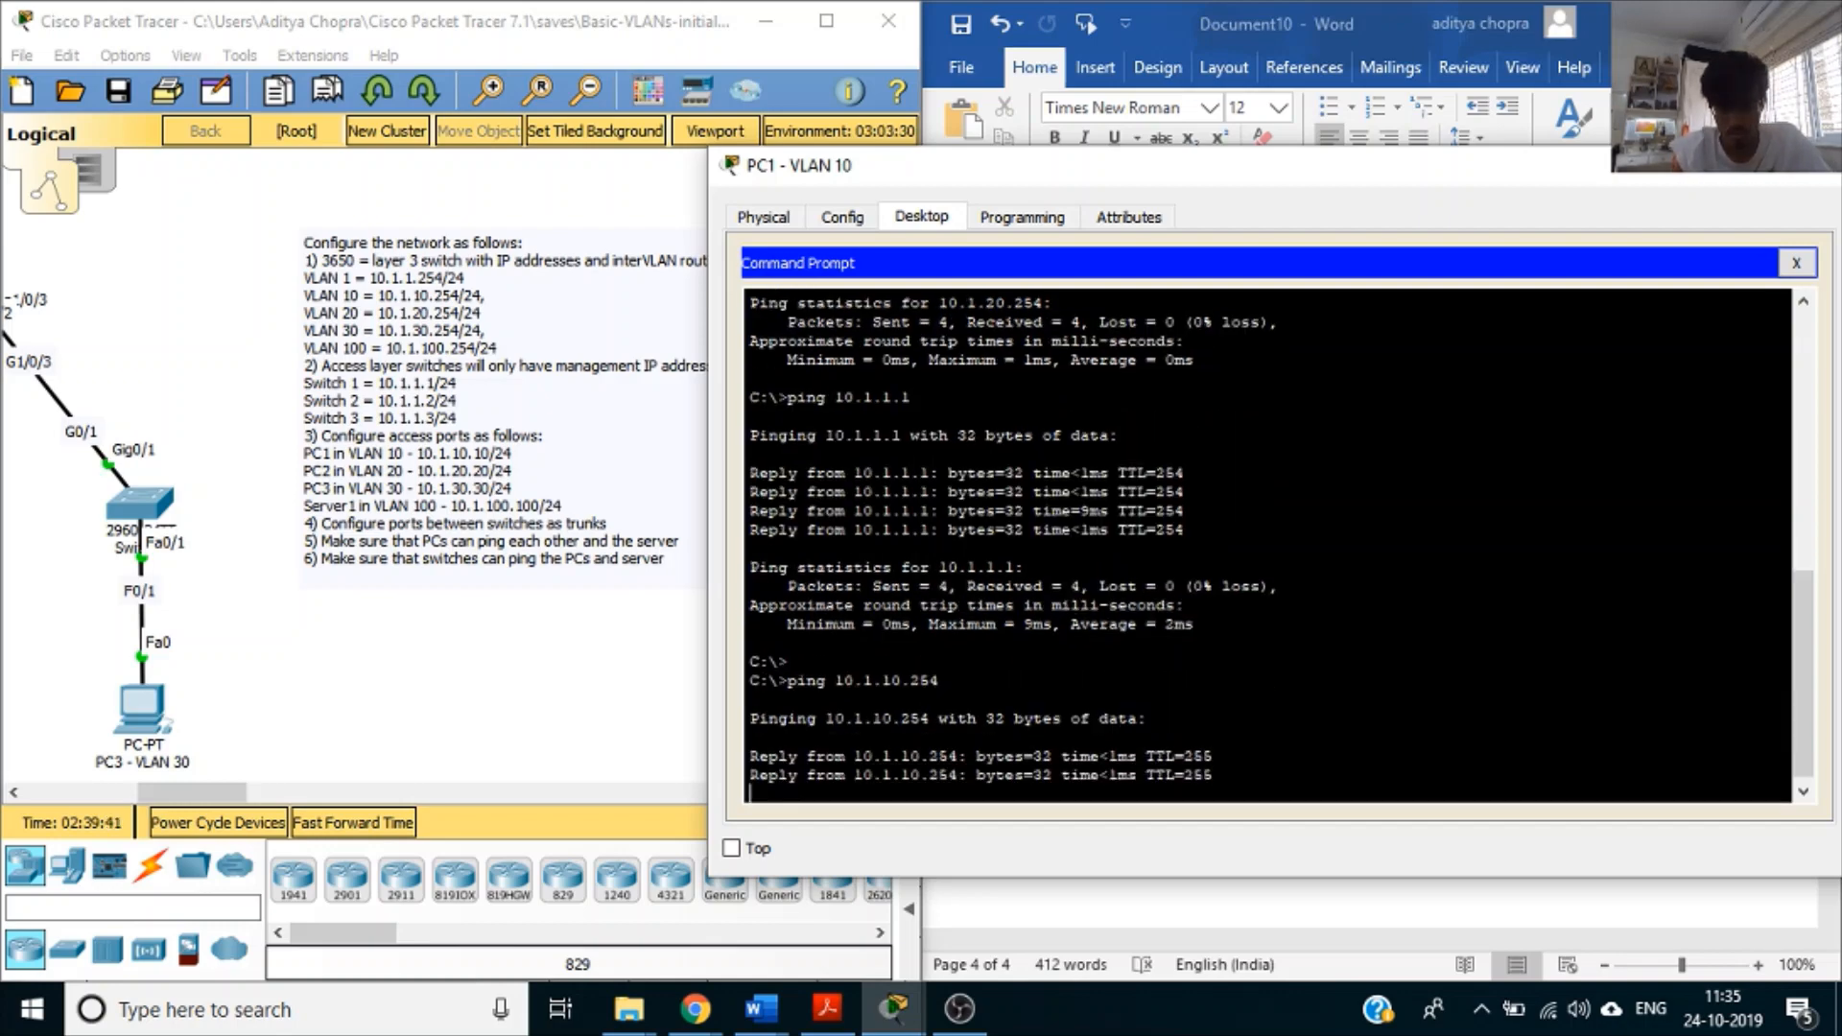
{"action": "key", "text": "Up"}
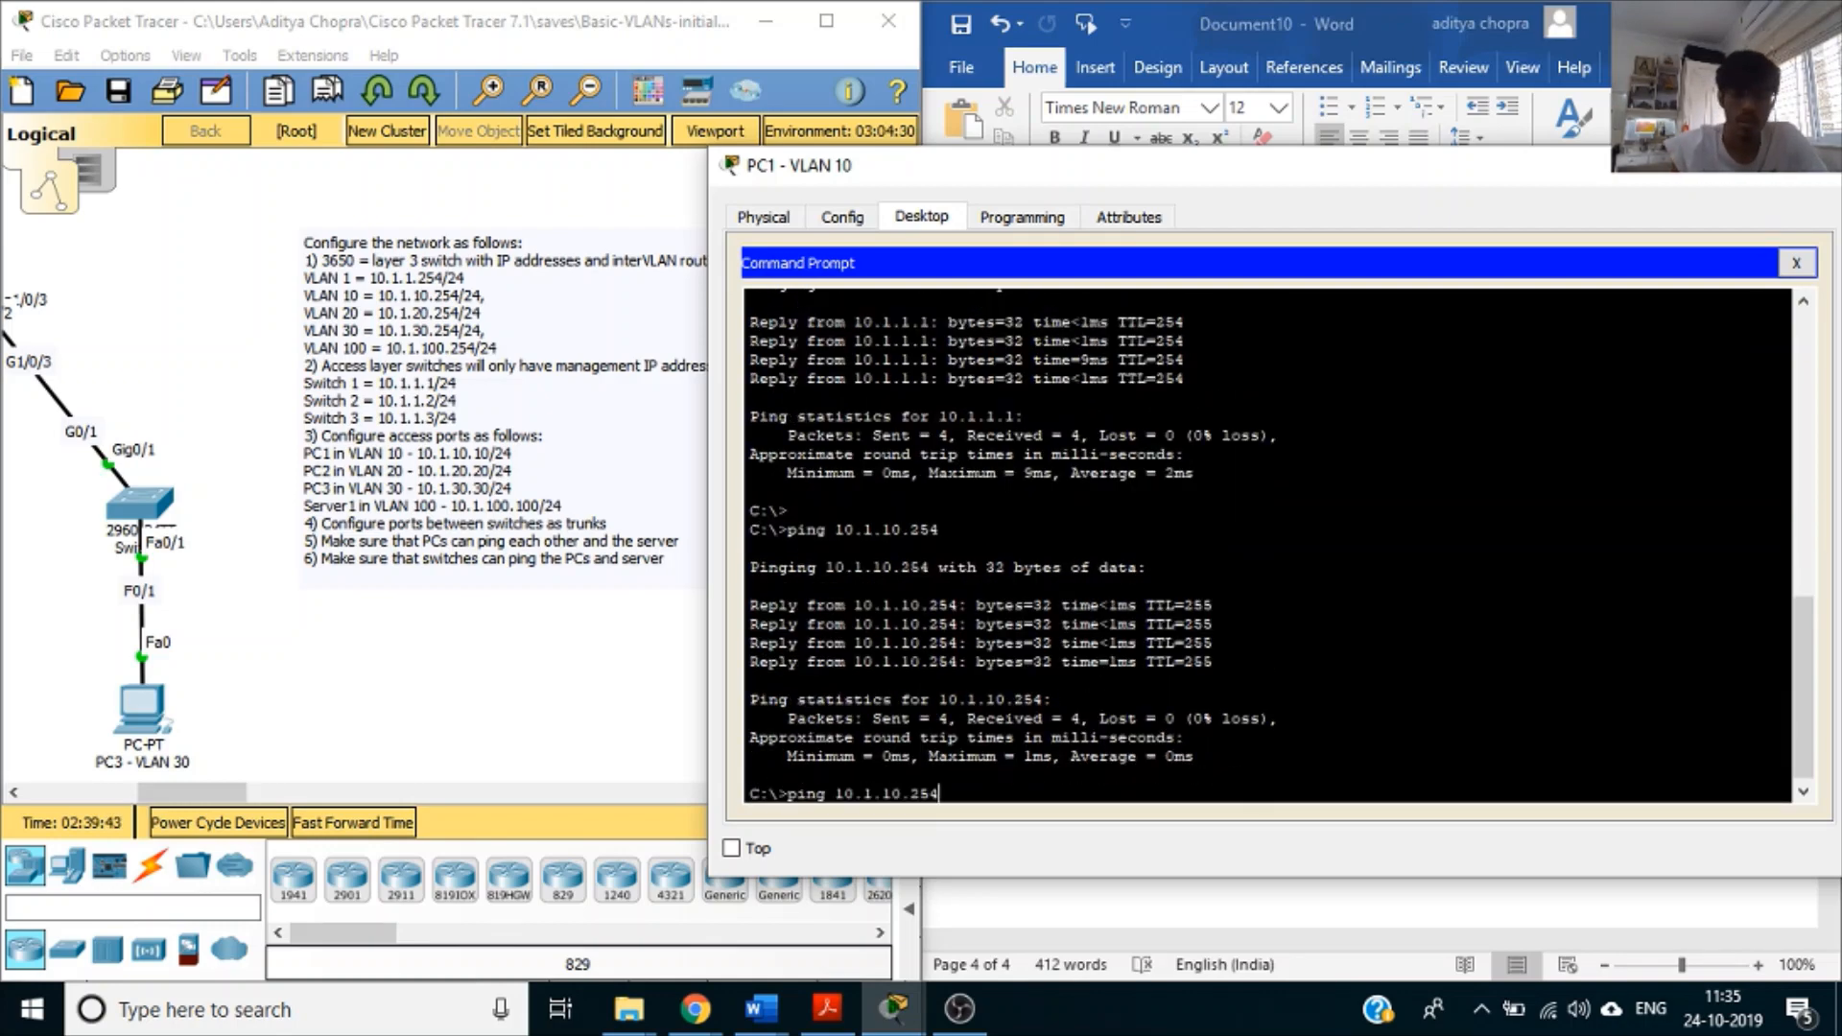
{"action": "key", "text": "Left"}
{"action": "key", "text": "Left"}
{"action": "key", "text": "Left"}
{"action": "key", "text": "Left"}
{"action": "key", "text": "Left"}
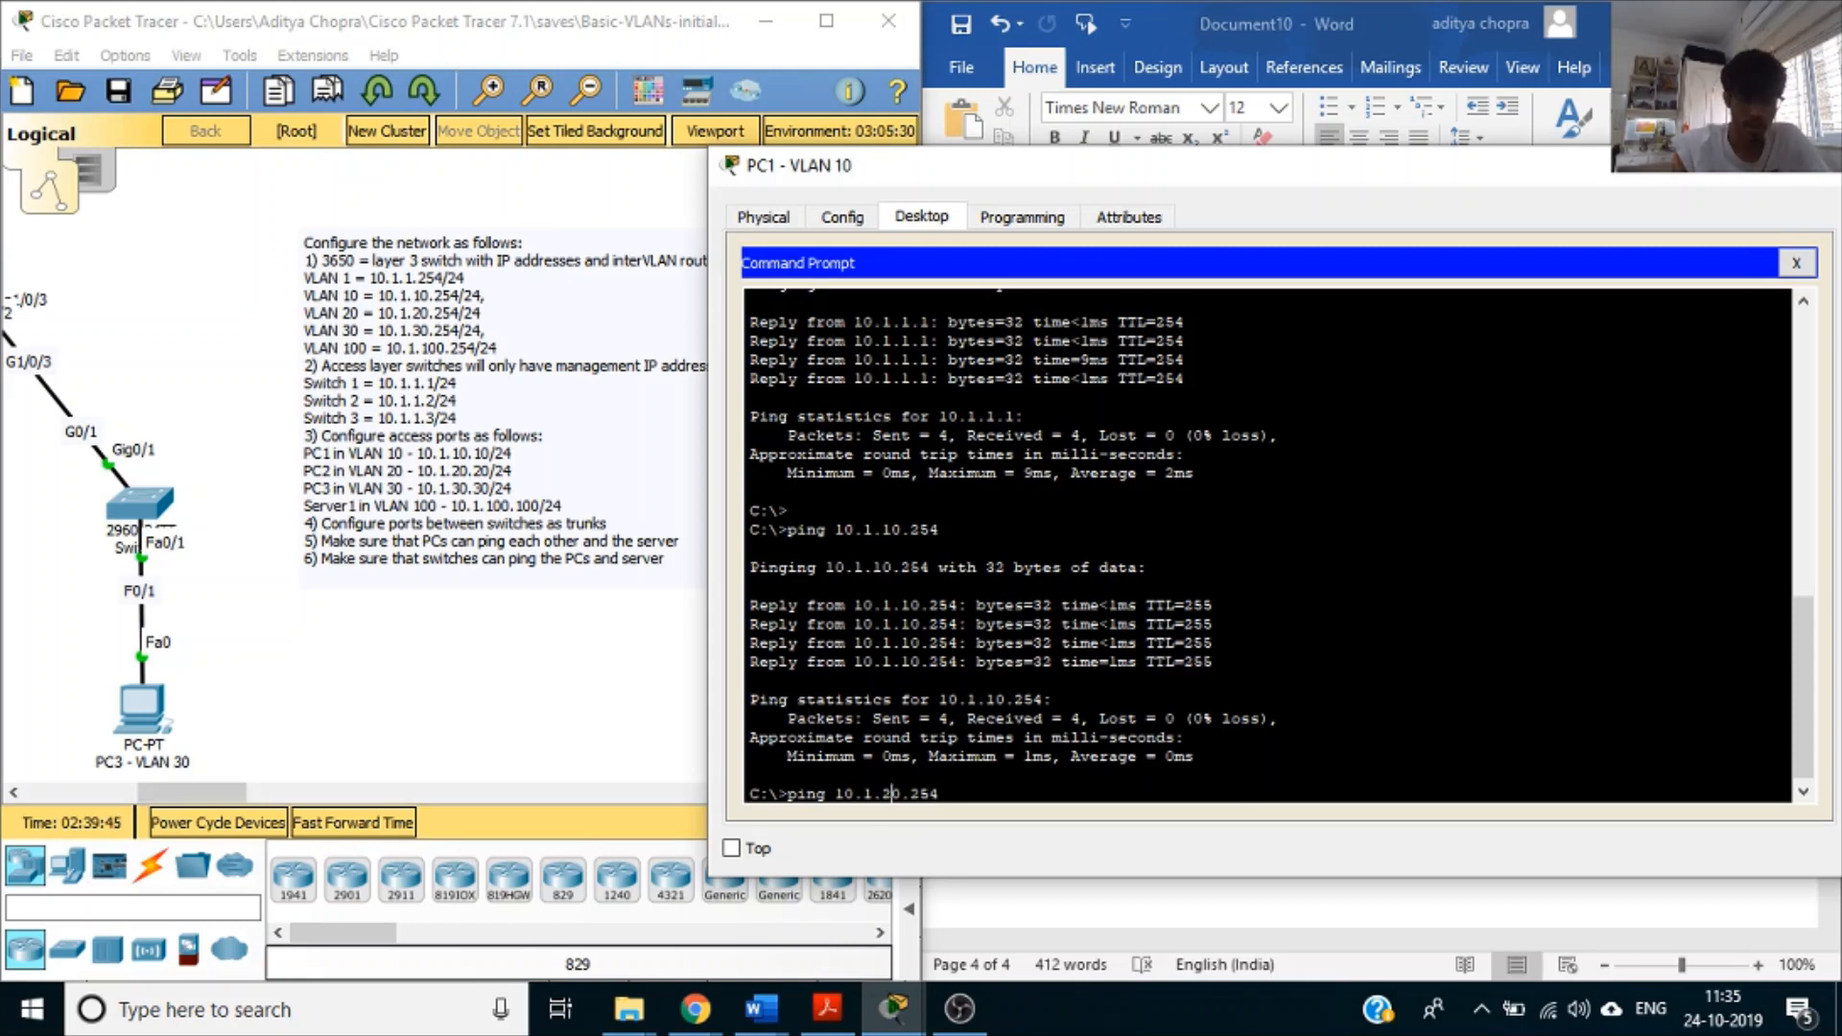
{"action": "key", "text": "Return"}
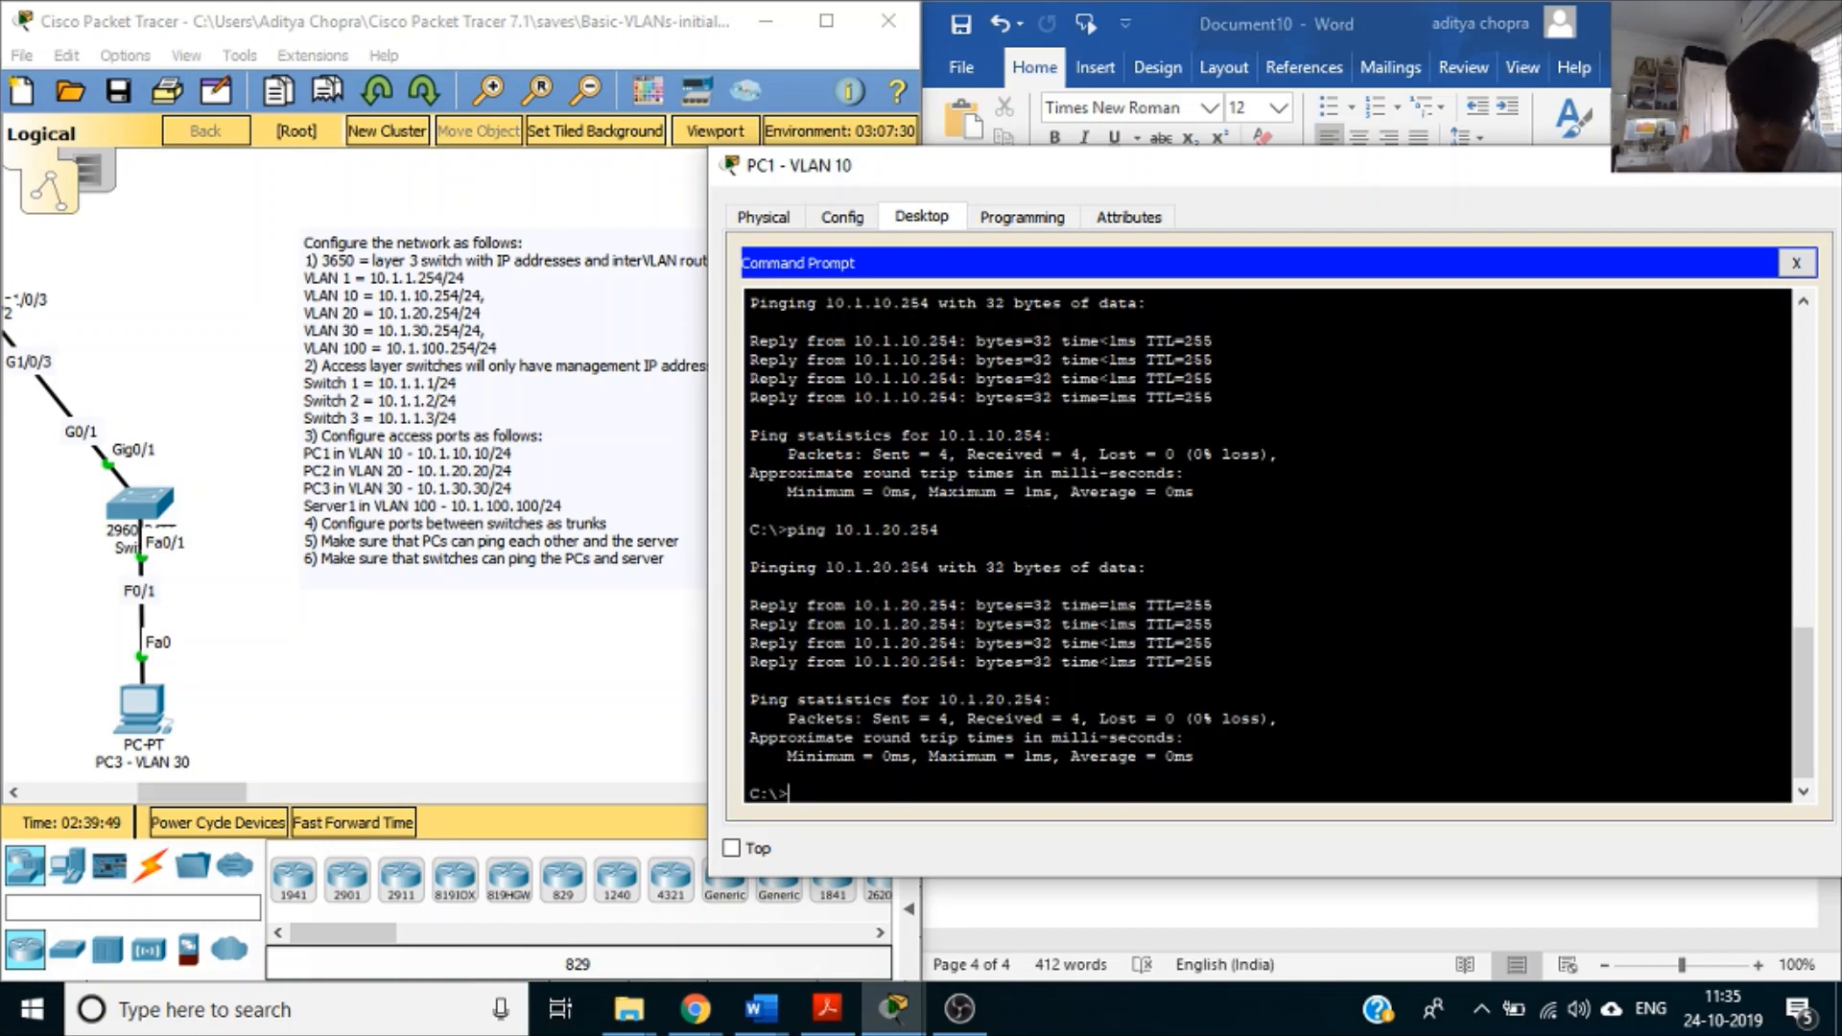
- Edit the recalled ping command to target 10.1.1.1 and run it from PC1
{"action": "key", "text": "Up"}
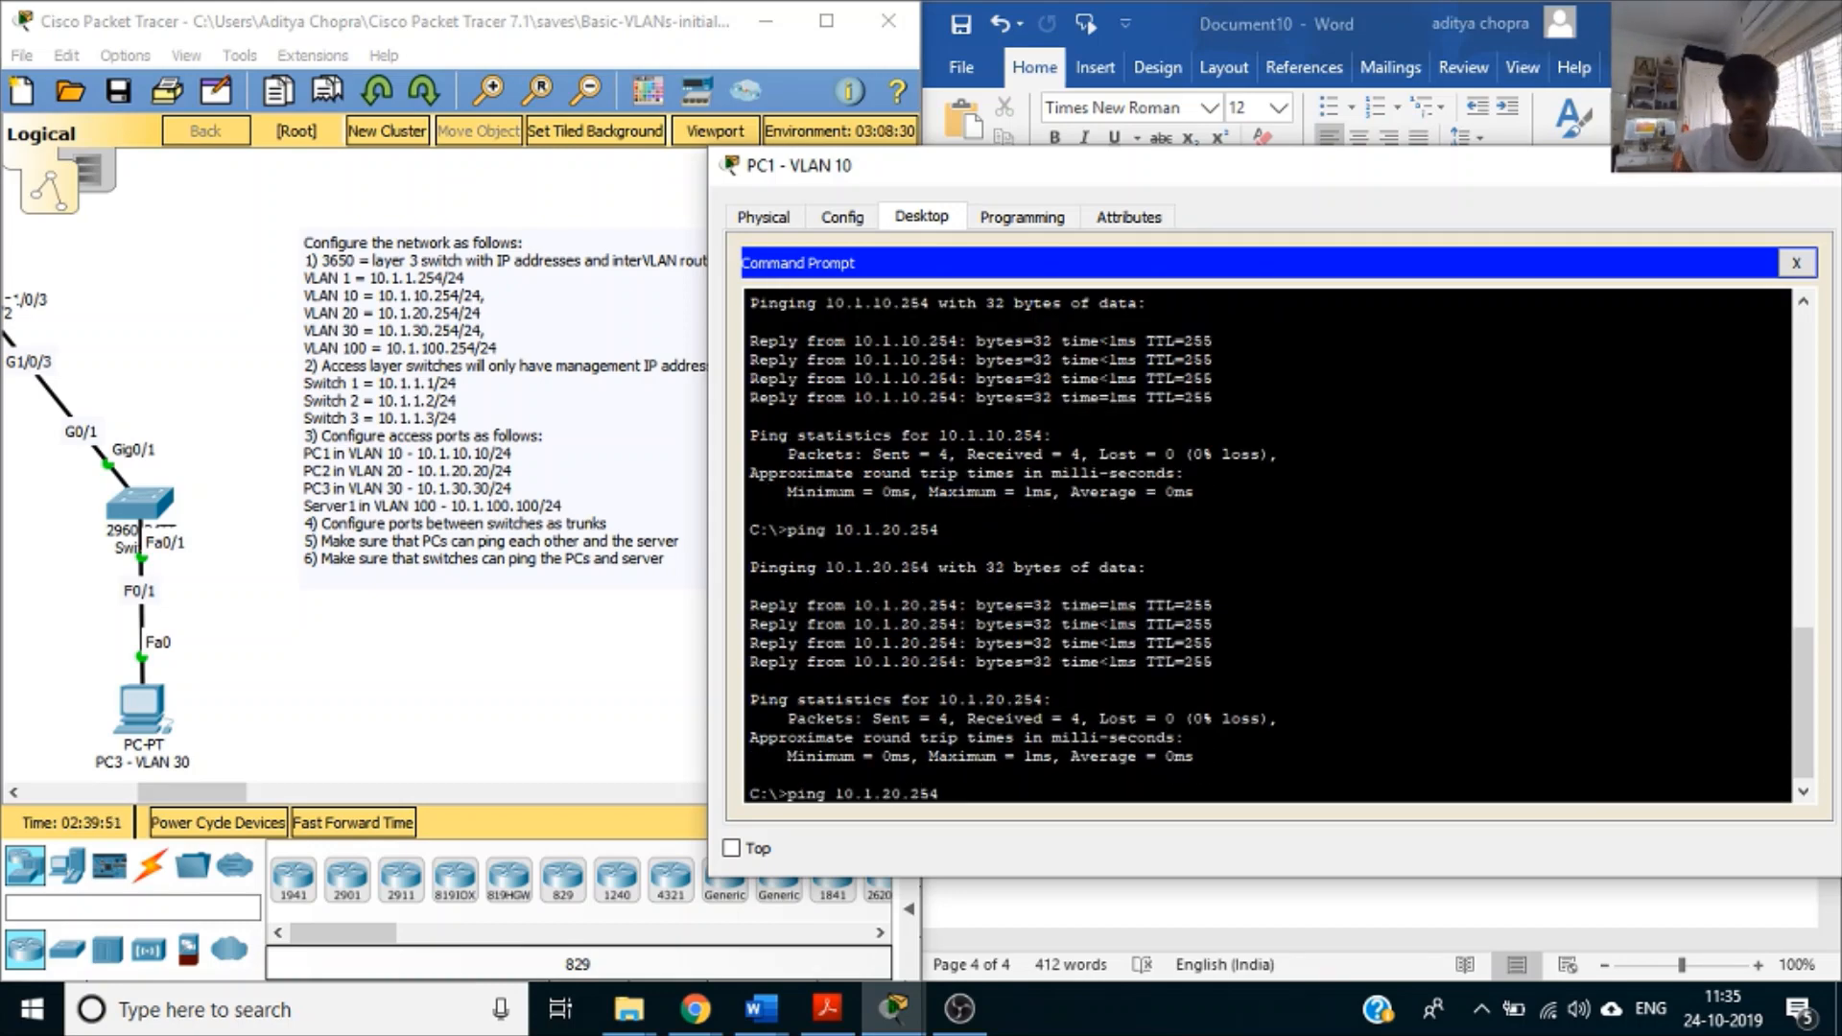
{"action": "key", "text": "BackSpace"}
{"action": "key", "text": "BackSpace"}
{"action": "key", "text": "BackSpace"}
{"action": "key", "text": "BackSpace"}
{"action": "key", "text": "BackSpace"}
{"action": "key", "text": "BackSpace"}
{"action": "type", "text": "1.254"}
{"action": "key", "text": "BackSpace"}
{"action": "key", "text": "BackSpace"}
{"action": "key", "text": "BackSpace"}
{"action": "type", "text": "1"}
{"action": "key", "text": "Return"}
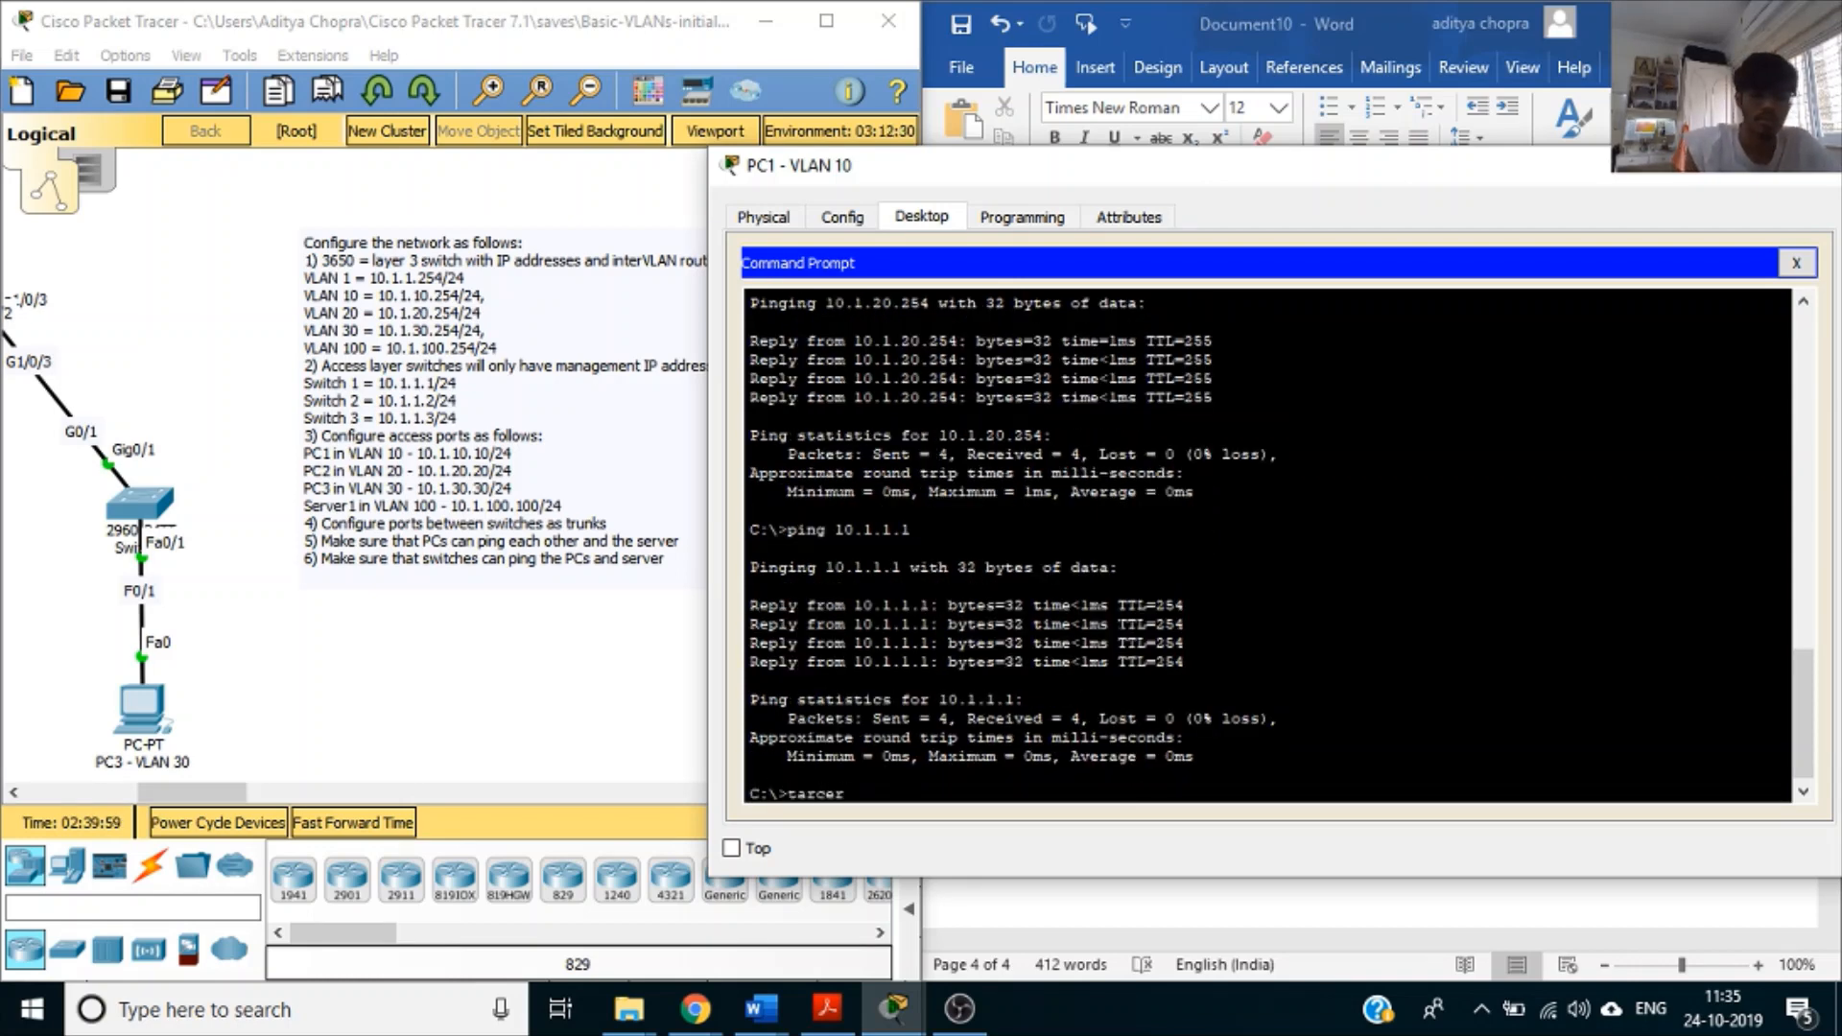
- Trace the route from PC1 to 10.1.1.1 with tracert and close the PC1 window
{"action": "key", "text": "BackSpace"}
{"action": "key", "text": "BackSpace"}
{"action": "key", "text": "BackSpace"}
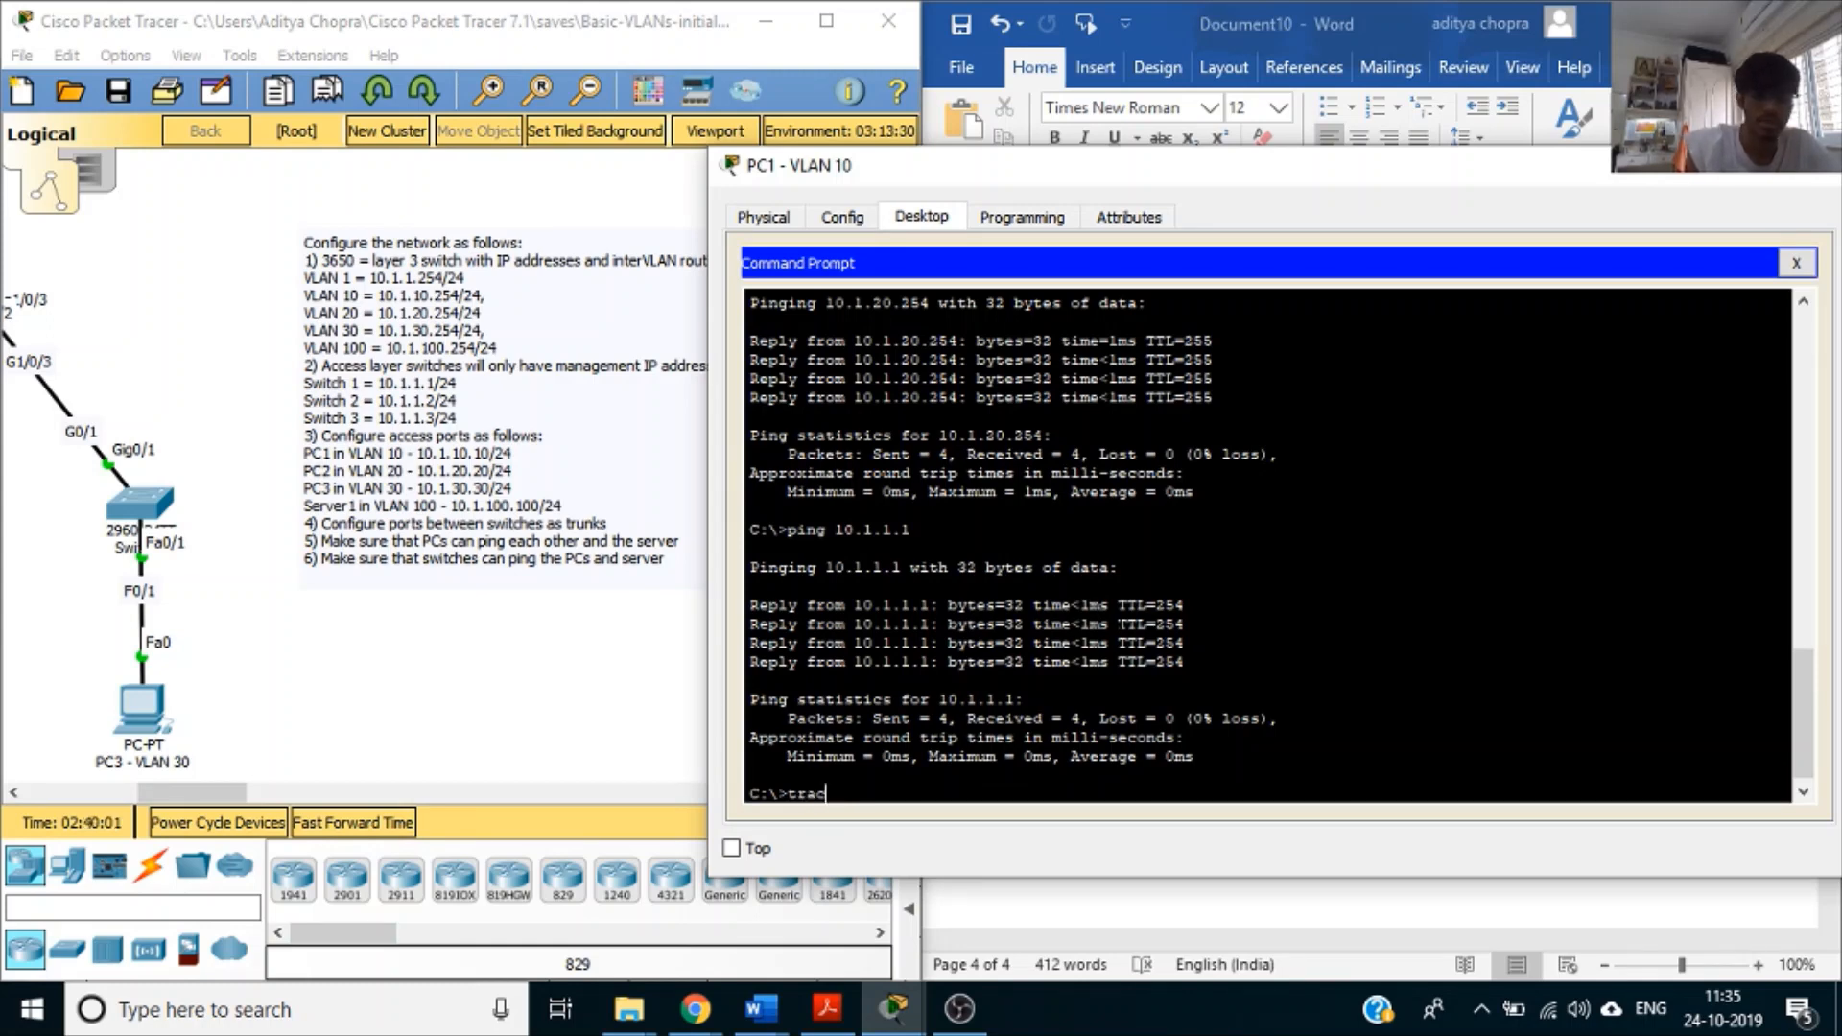
{"action": "type", "text": "racert 10.1"}
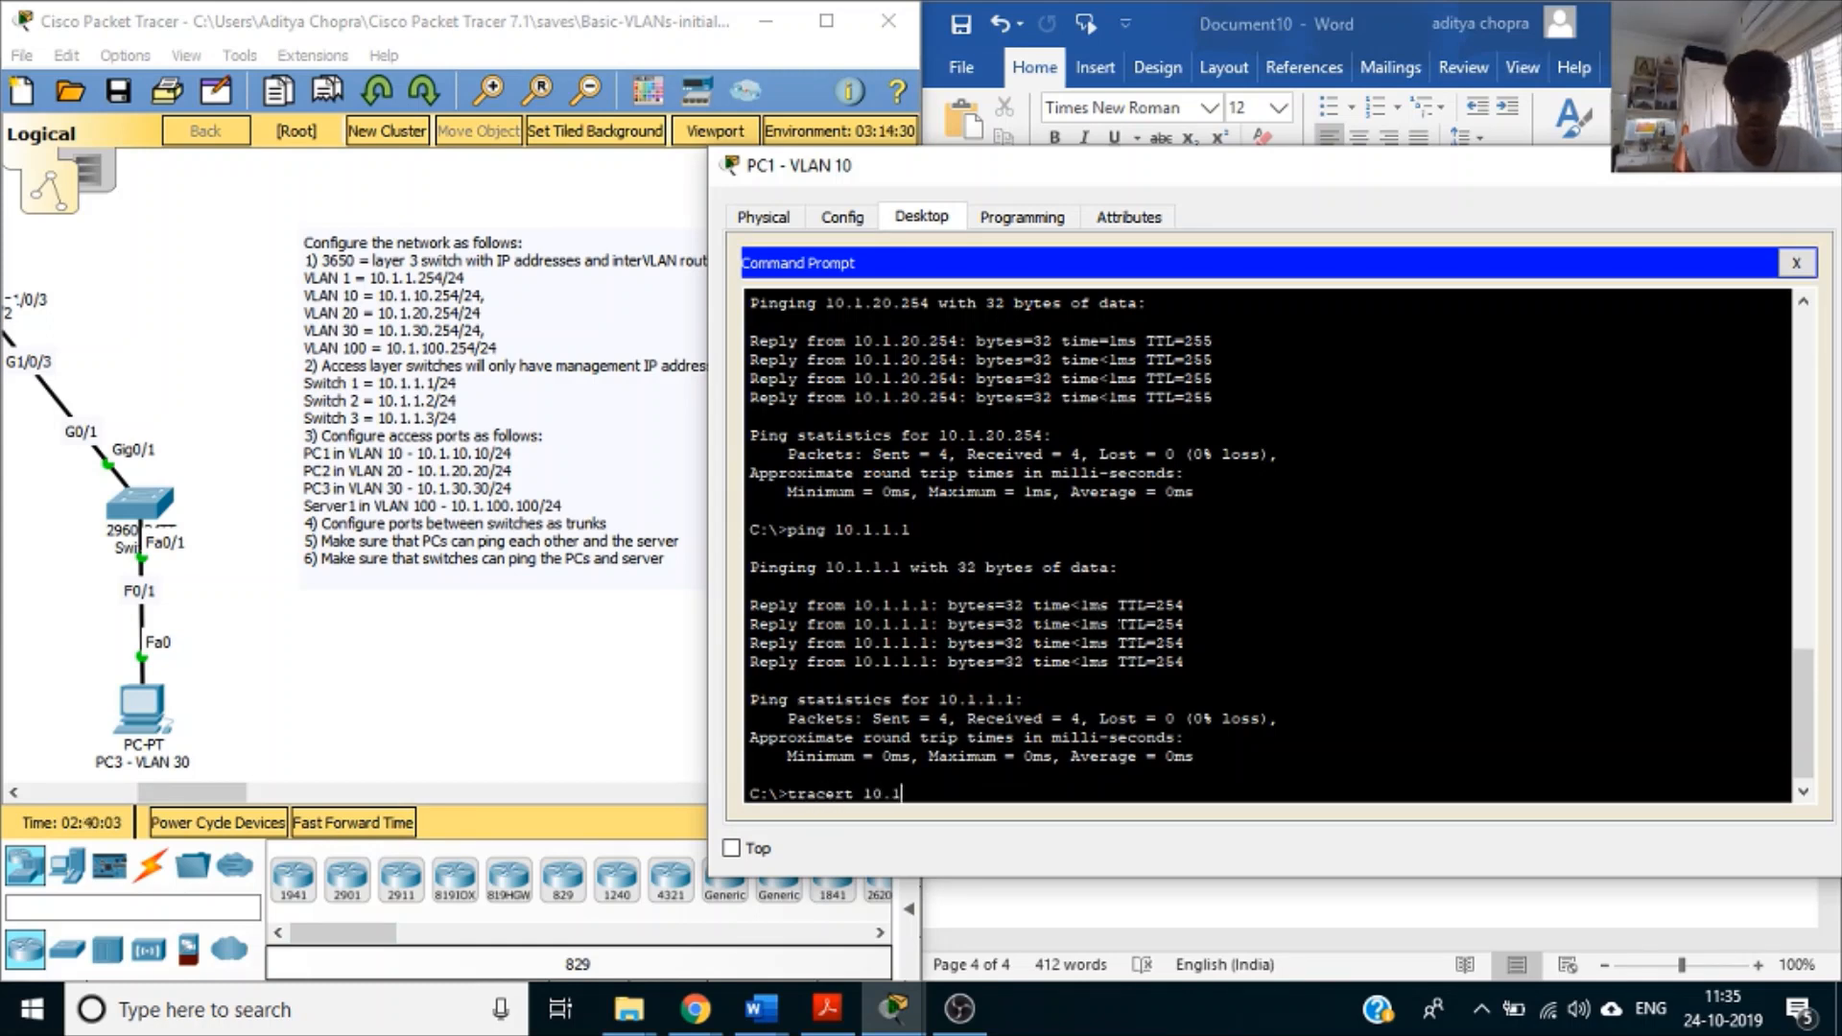
{"action": "type", "text": ".1.1"}
{"action": "key", "text": "Return"}
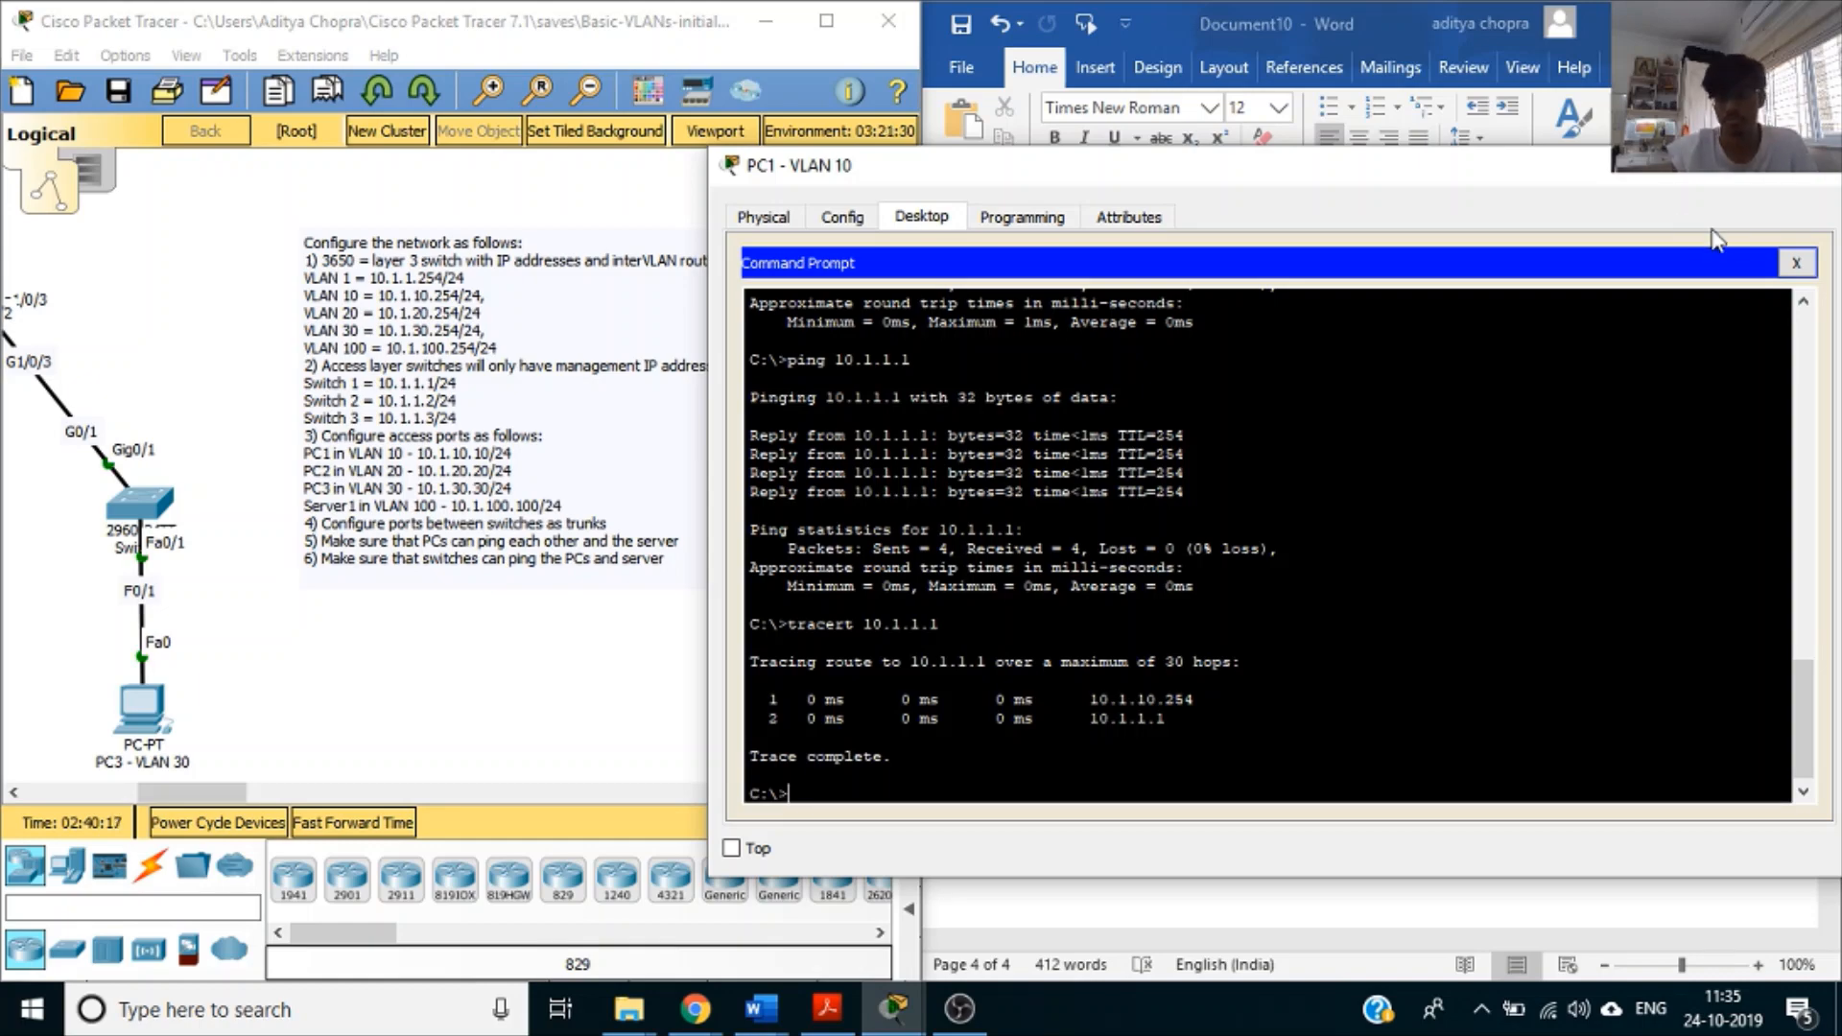
{"action": "left_click", "coordinate": [1816, 168]}
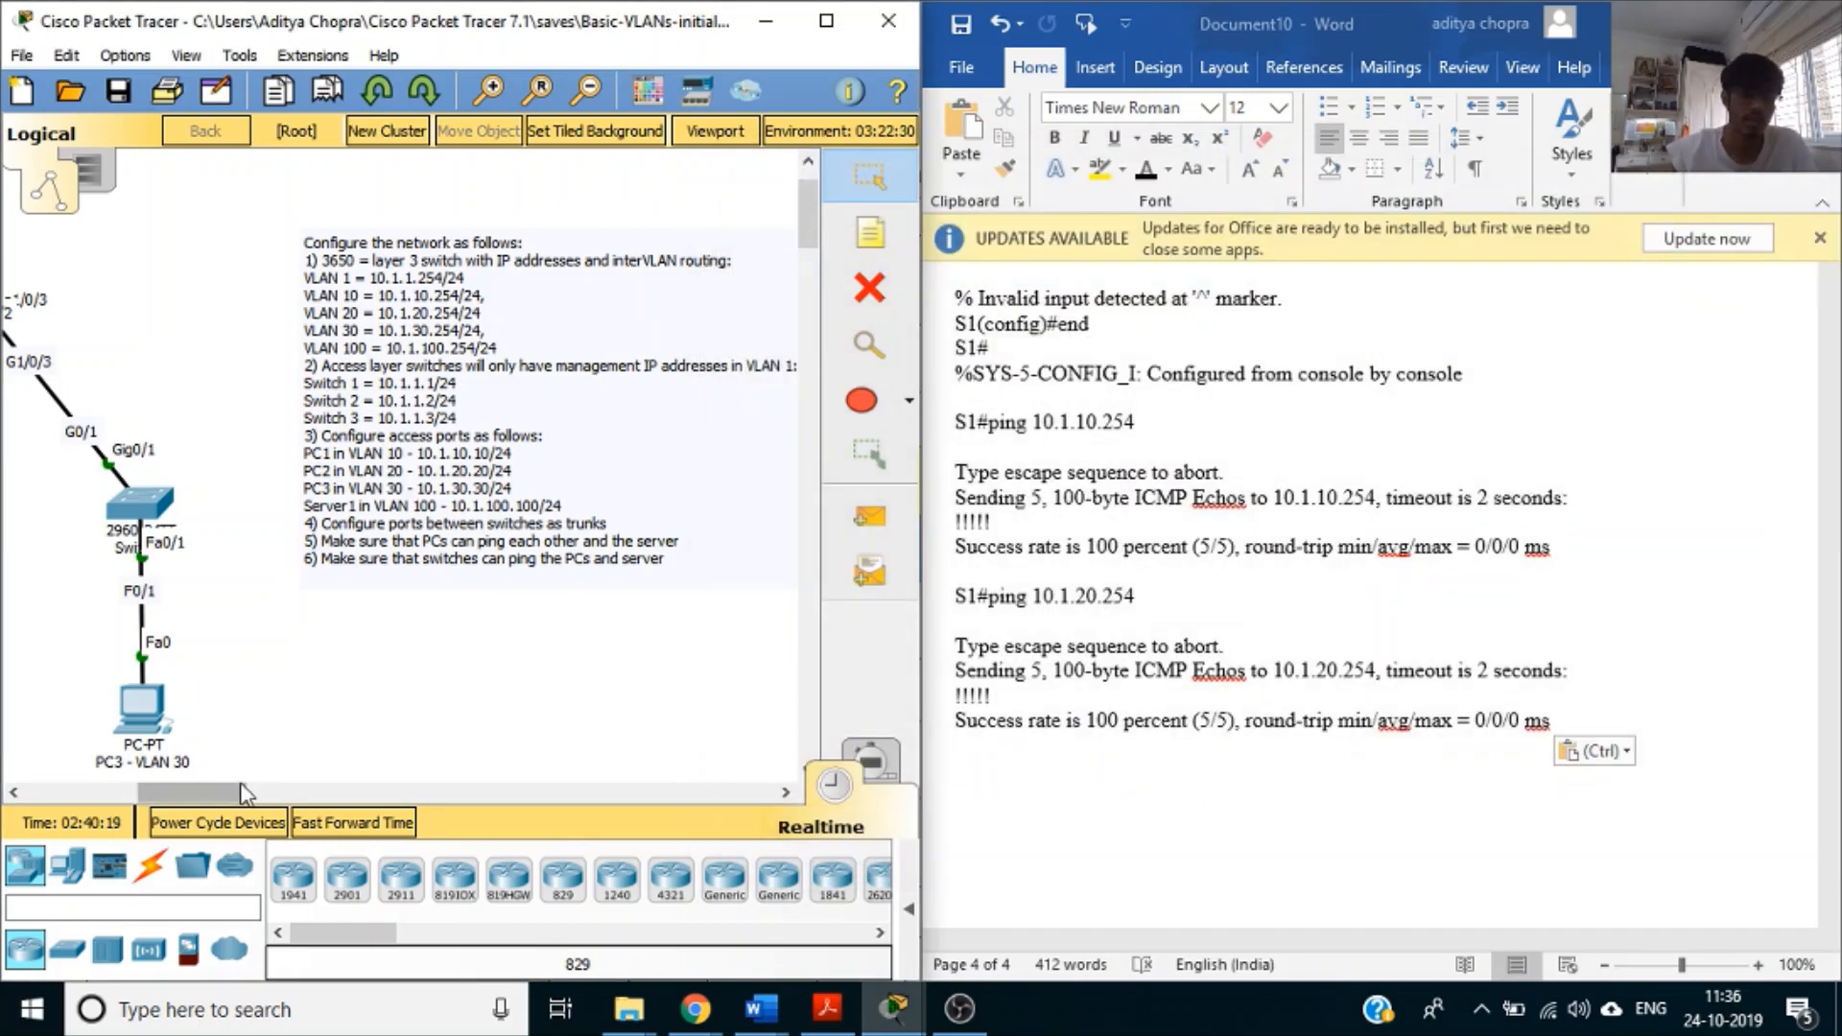
- Examine PC2's gateway, DNS and FastEthernet0 address settings, closing its window when done
{"action": "left_click_drag", "start_coordinate": [242, 793], "coordinate": [171, 793]}
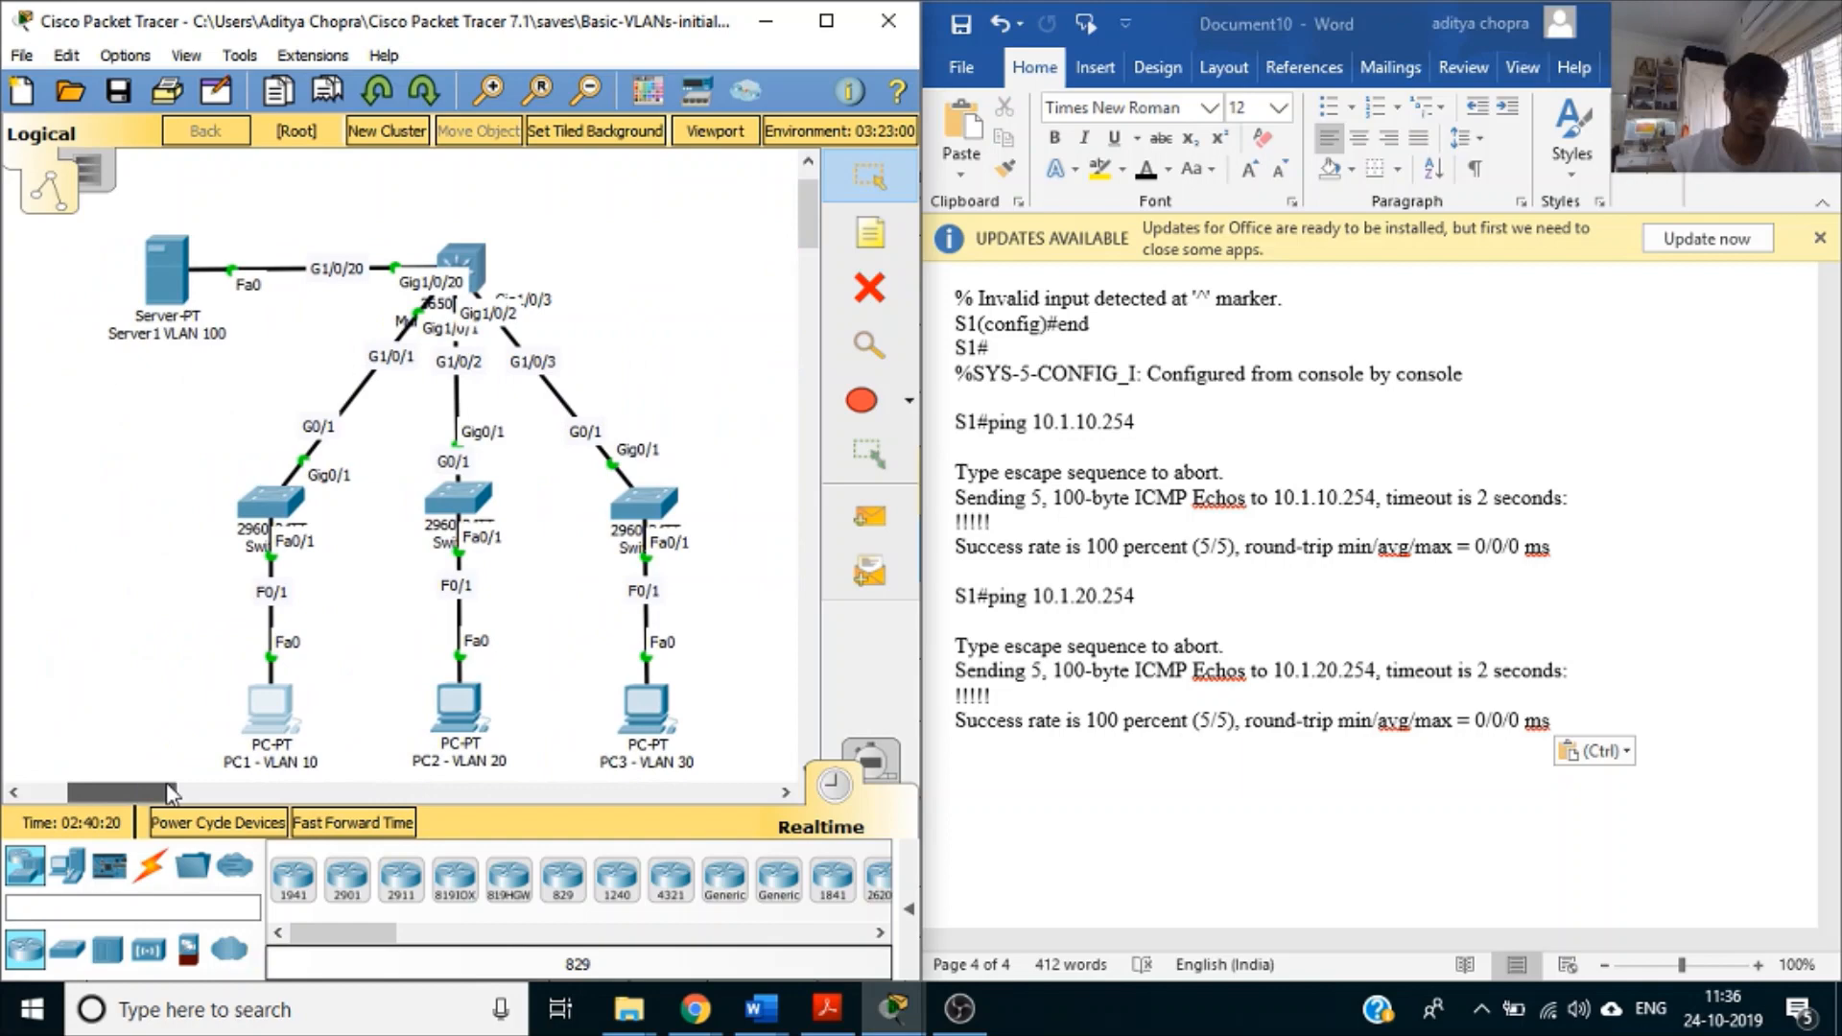
{"action": "left_click", "coordinate": [460, 708]}
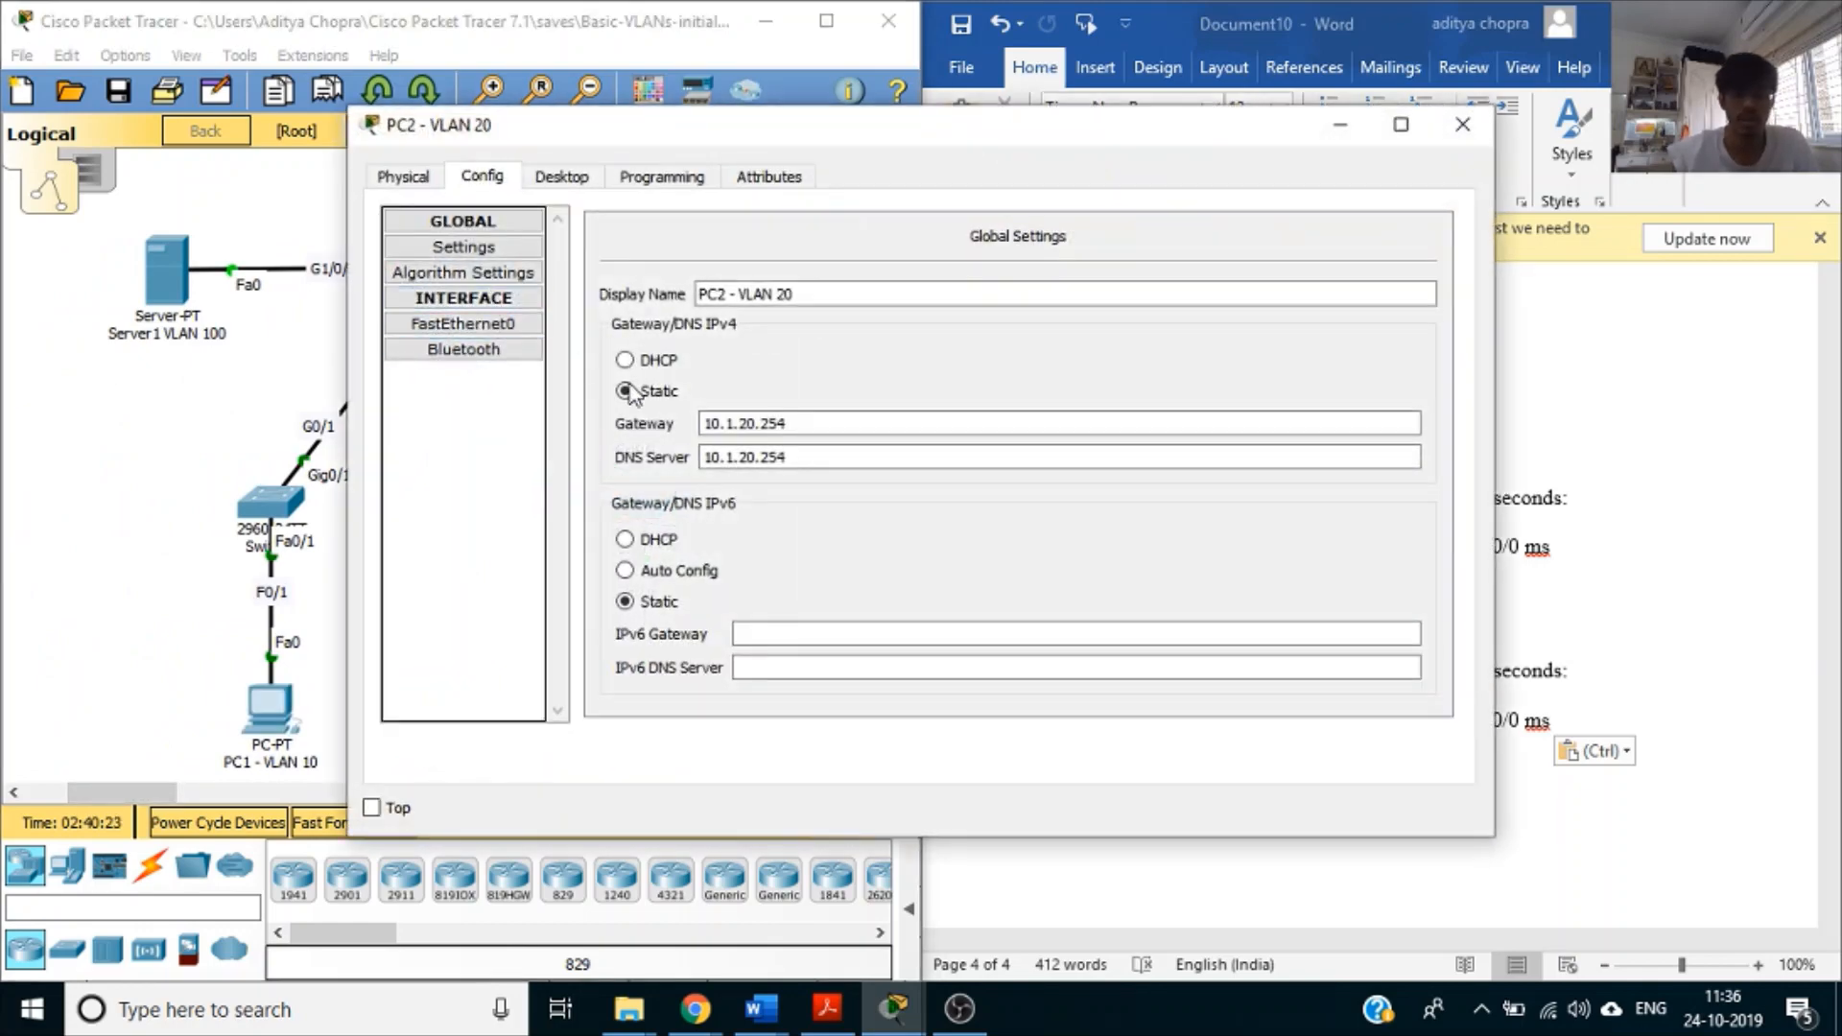
{"action": "left_click", "coordinate": [748, 424]}
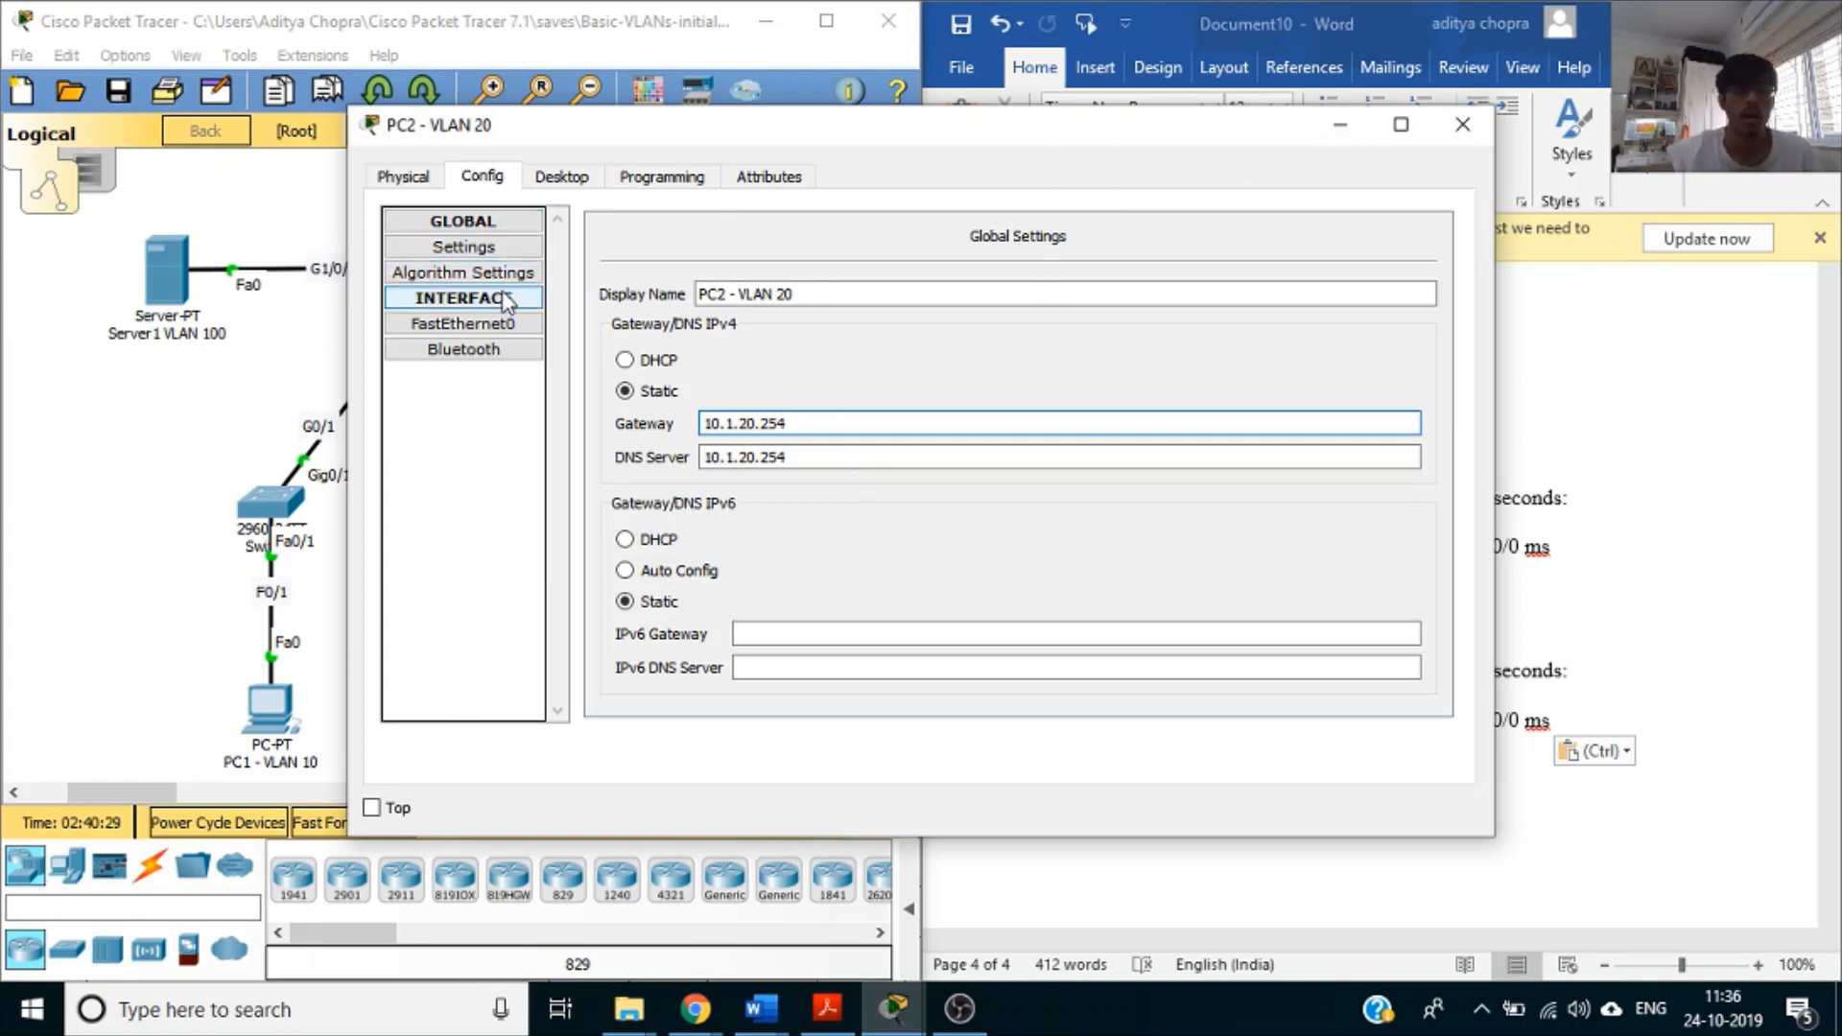
{"action": "left_click", "coordinate": [463, 323]}
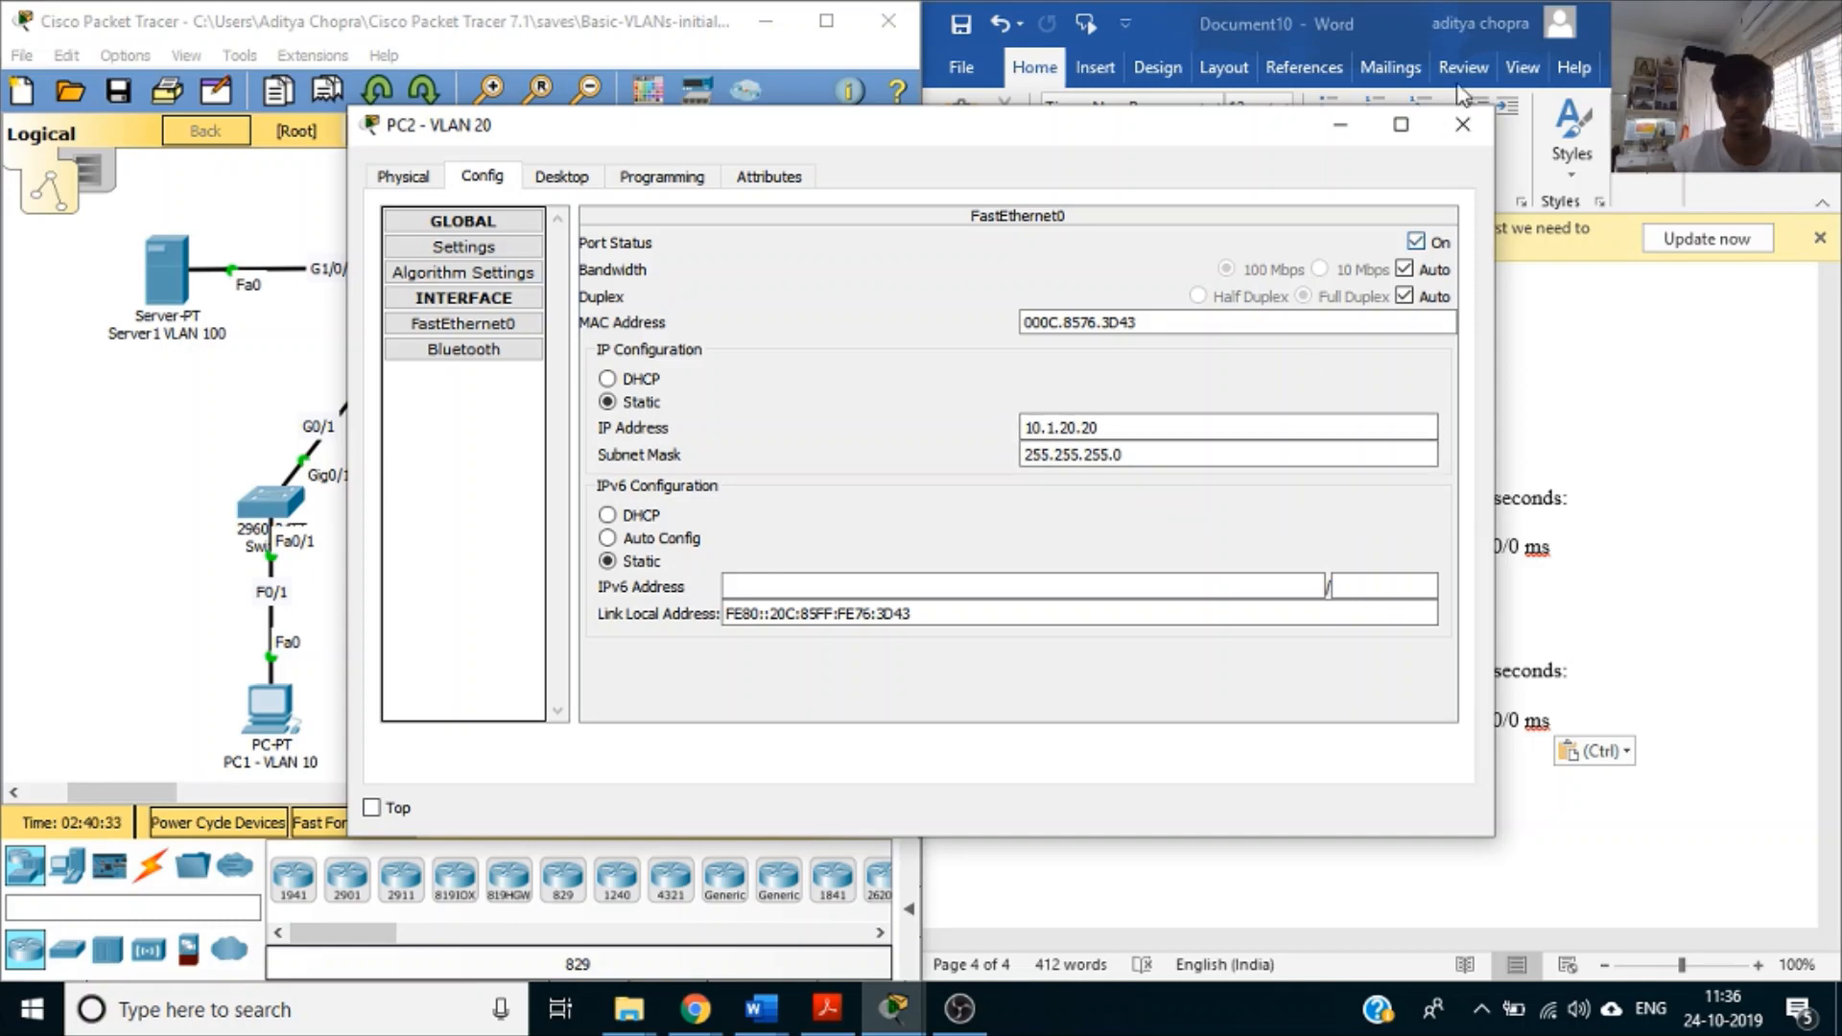
{"action": "left_click", "coordinate": [1485, 126]}
- Examine PC3's gateway, DNS and FastEthernet0 address settings, closing its window when done
{"action": "left_click", "coordinate": [666, 698]}
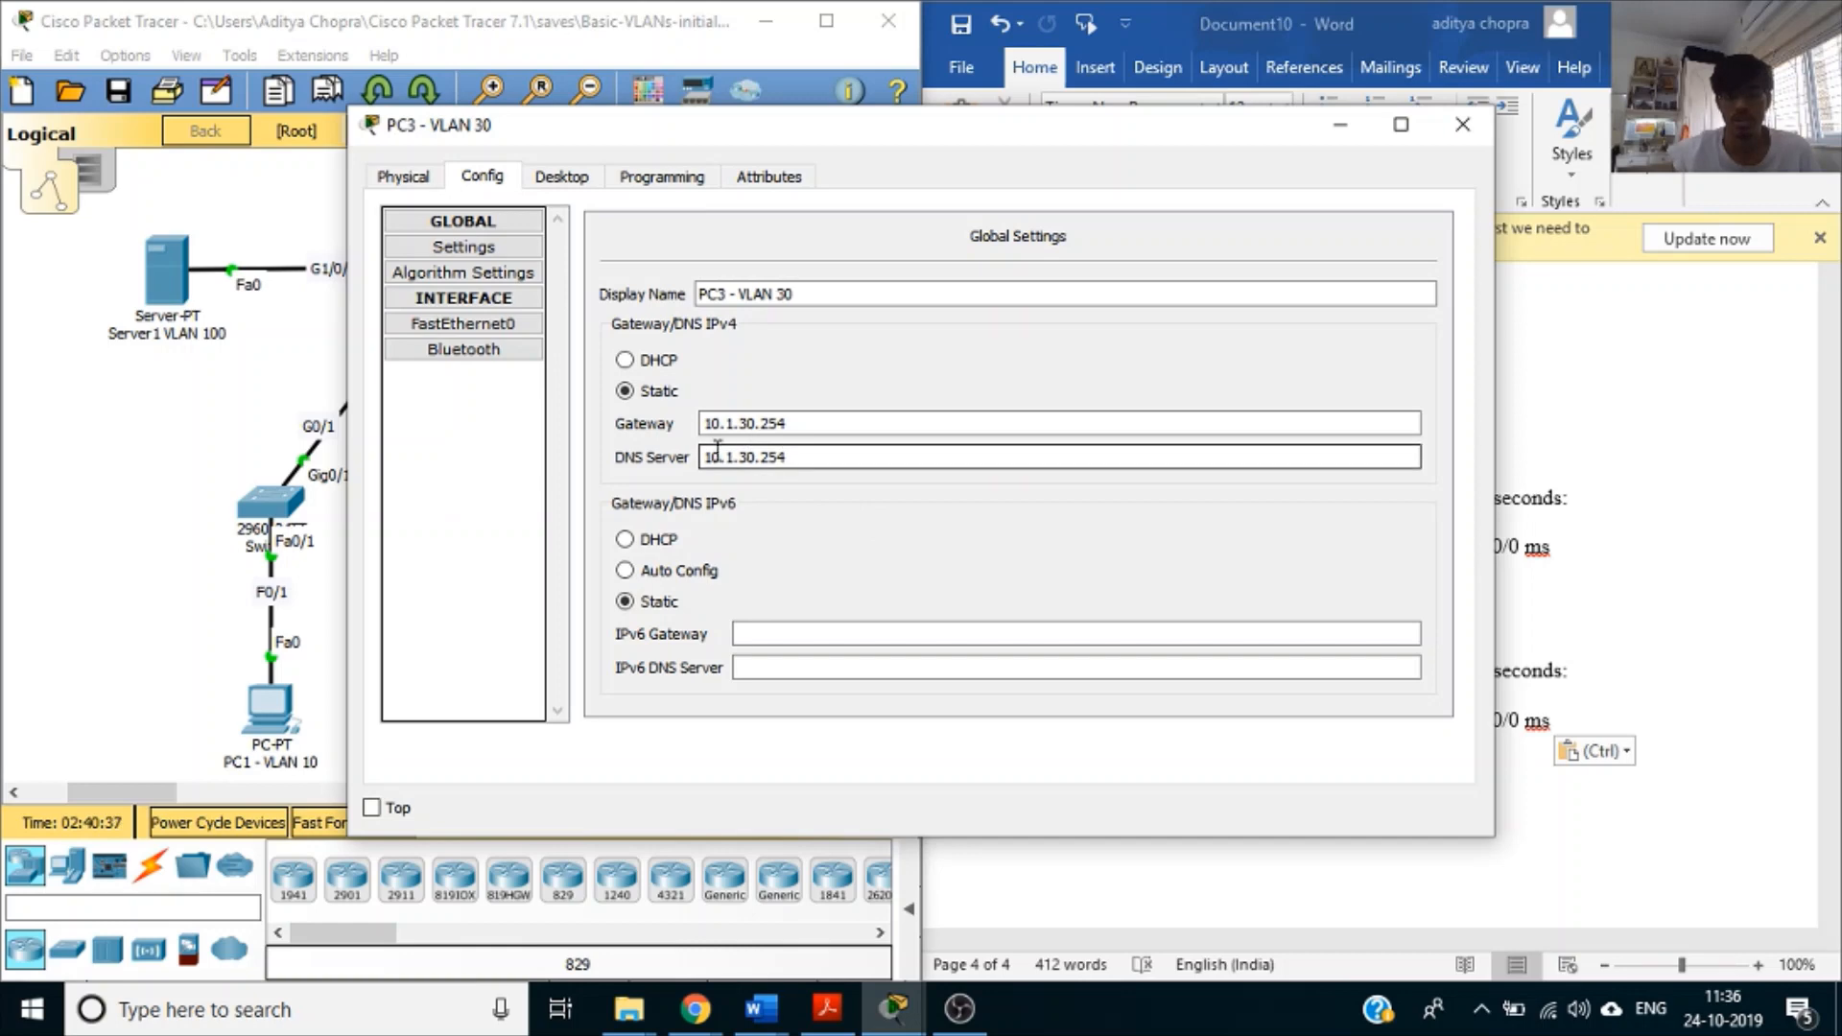
{"action": "left_click", "coordinate": [464, 324]}
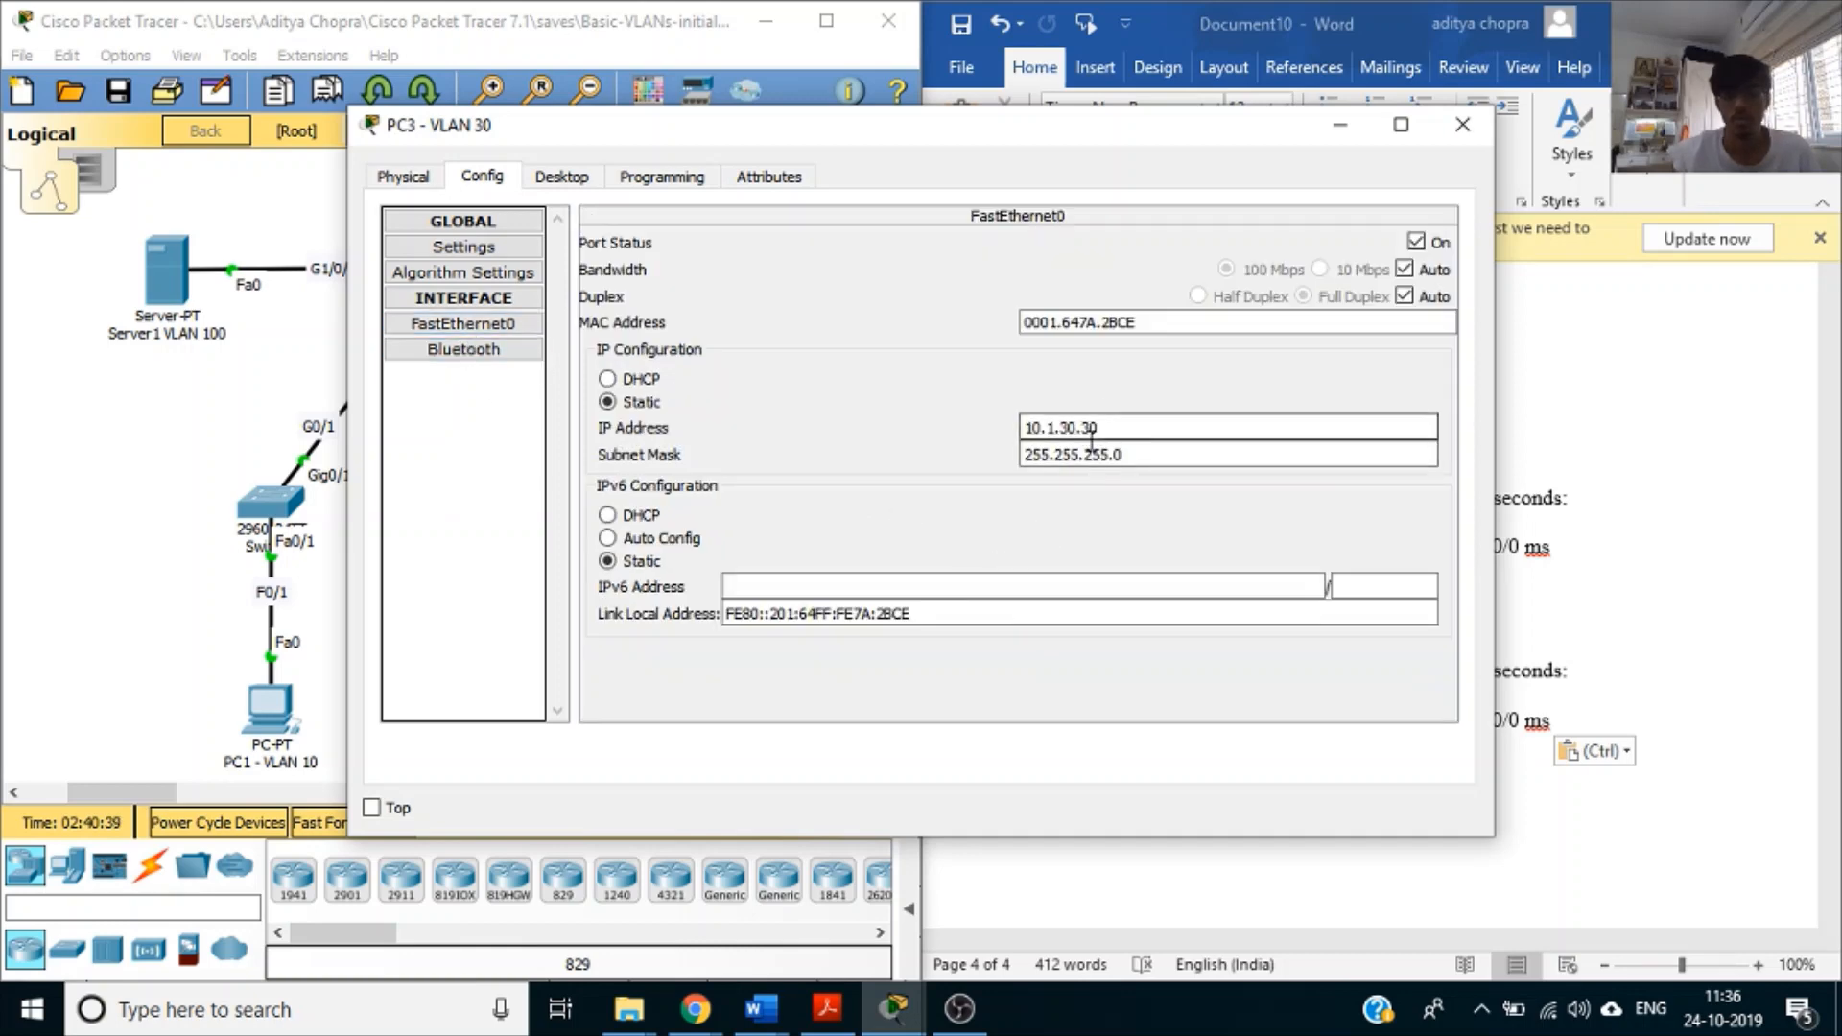
{"action": "left_click", "coordinate": [1462, 125]}
- Examine Server1's gateway and DNS settings and its FastEthernet0 IP address and subnet mask
{"action": "left_click", "coordinate": [177, 272]}
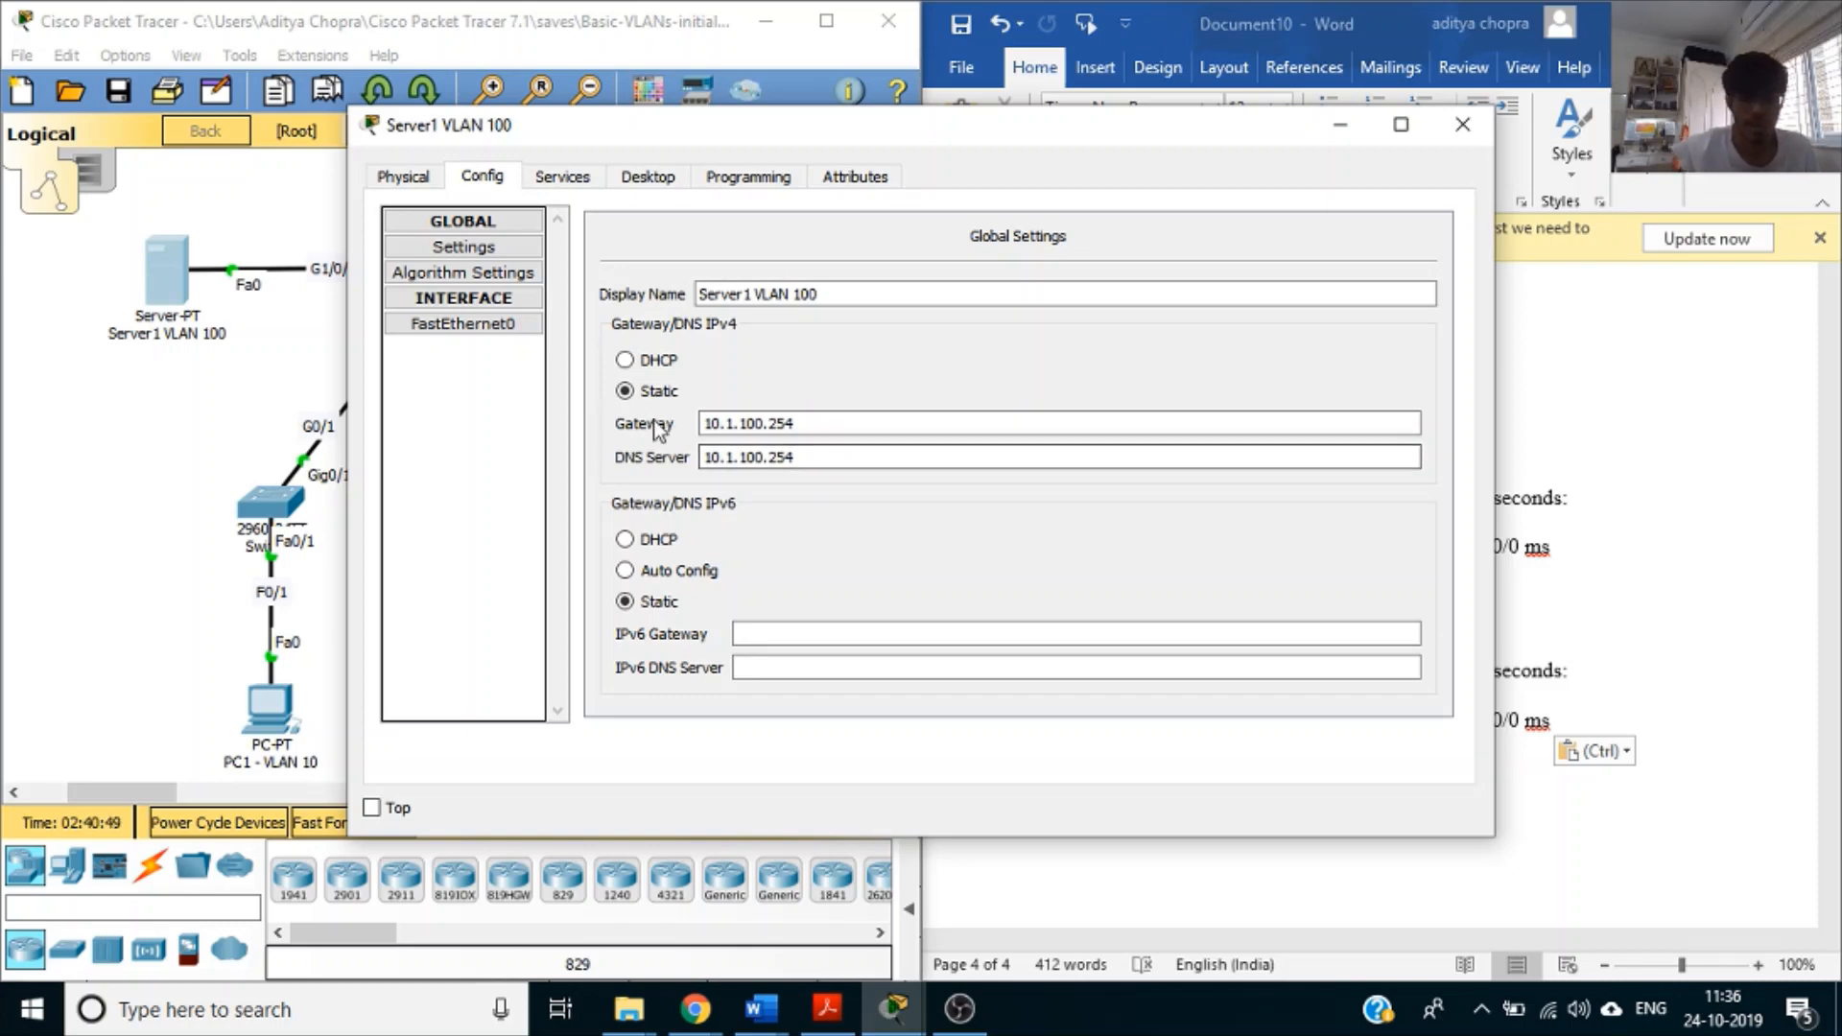
{"action": "left_click", "coordinate": [480, 329]}
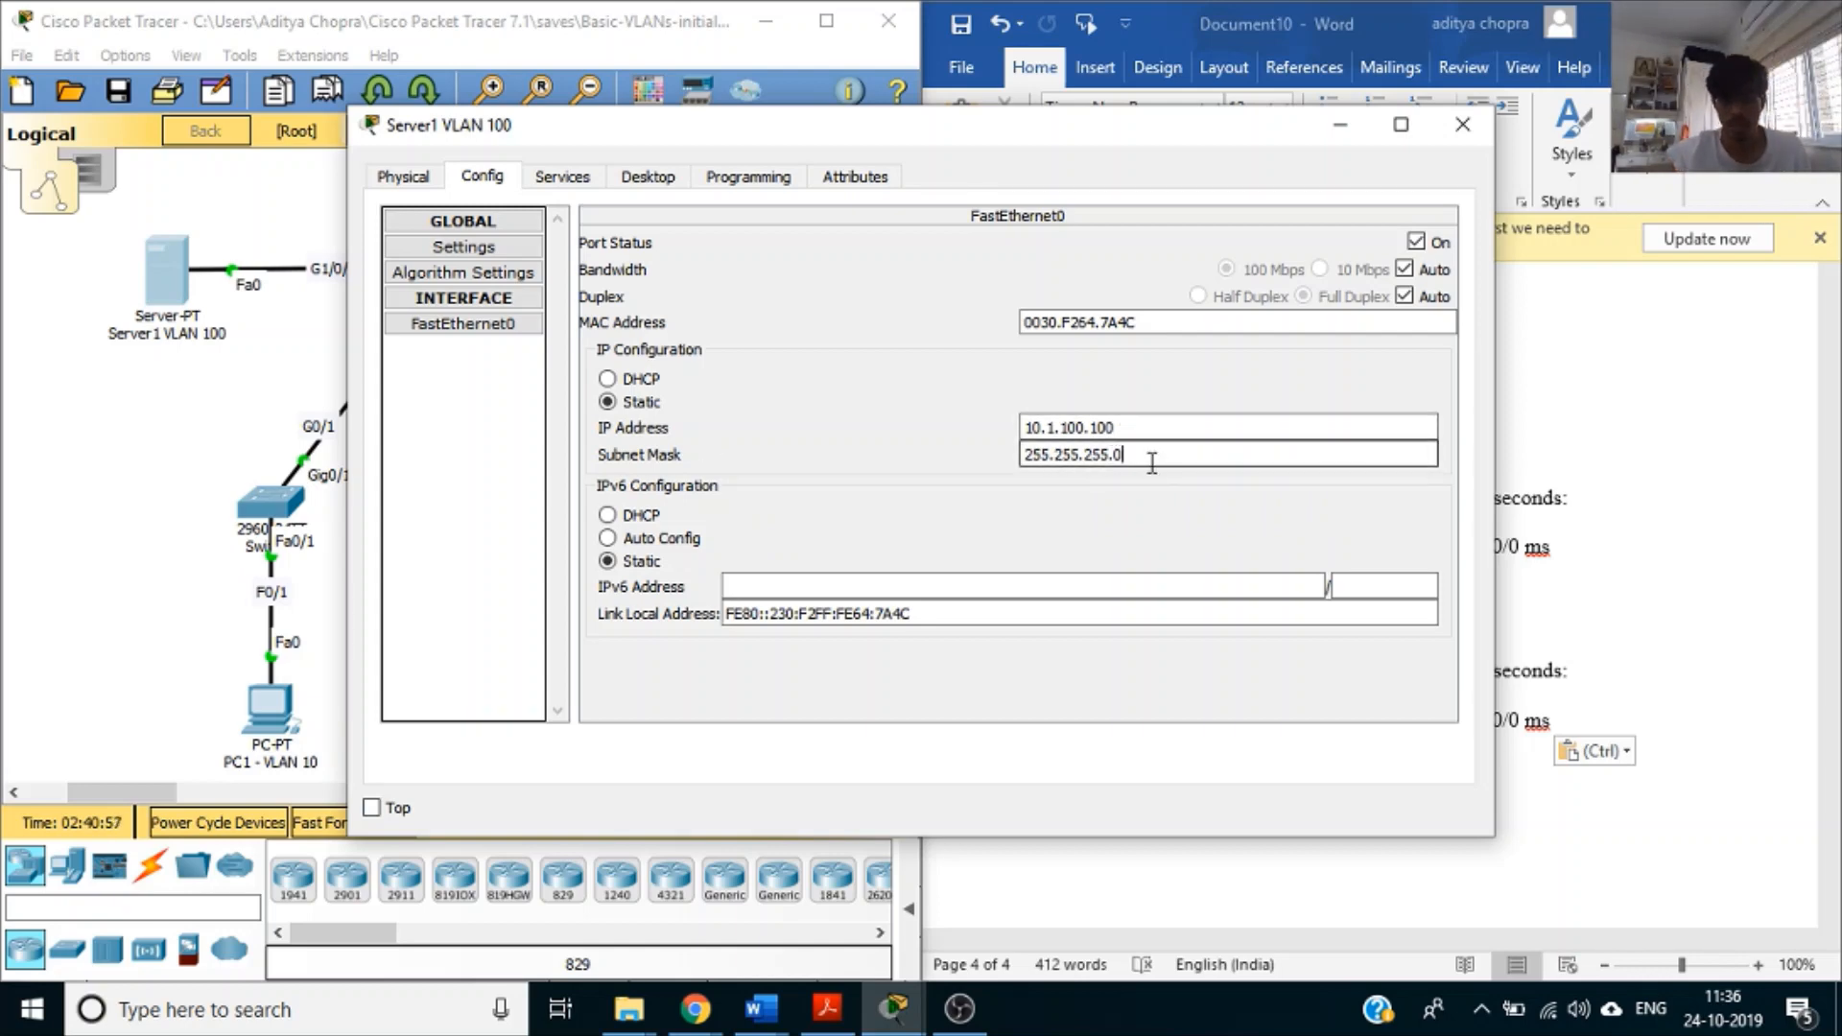
{"action": "left_click_drag", "start_coordinate": [1152, 460], "coordinate": [944, 478]}
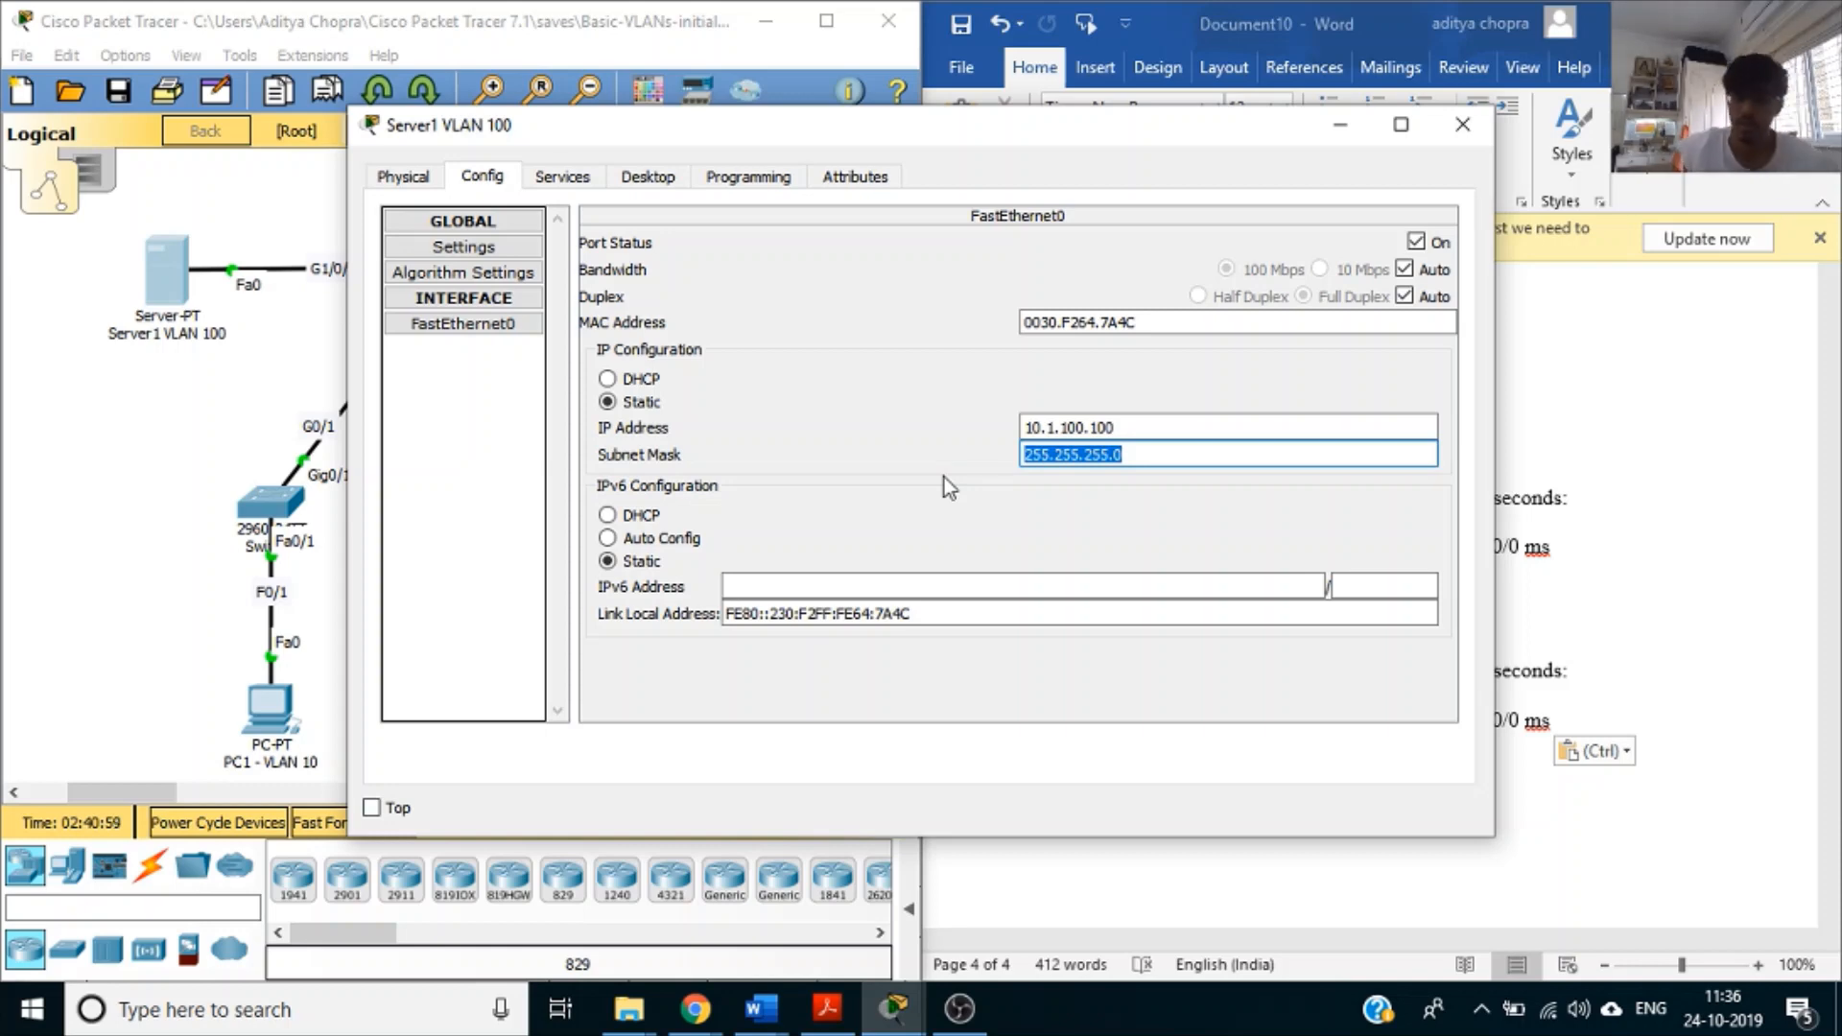
- Open the command prompt on Server1 and ping 10.1.1.2
{"action": "left_click", "coordinate": [645, 177]}
{"action": "left_click", "coordinate": [884, 268]}
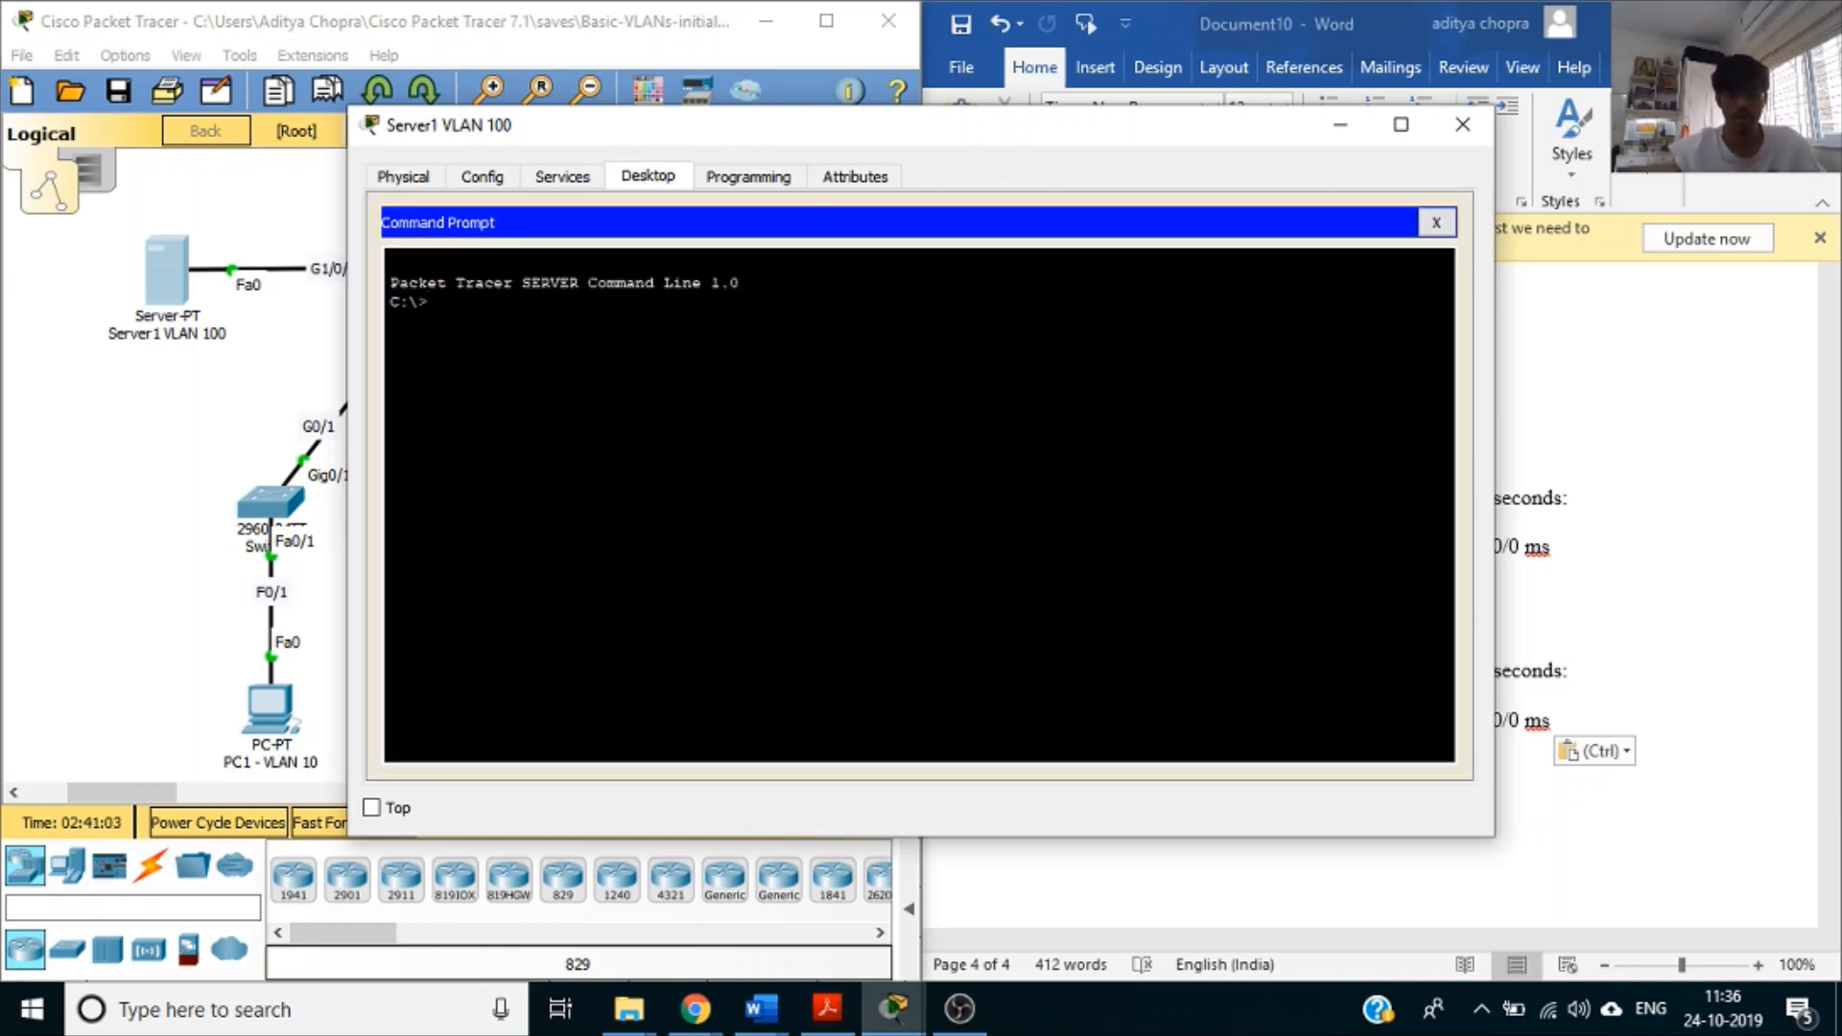
{"action": "type", "text": "ping 10..11"}
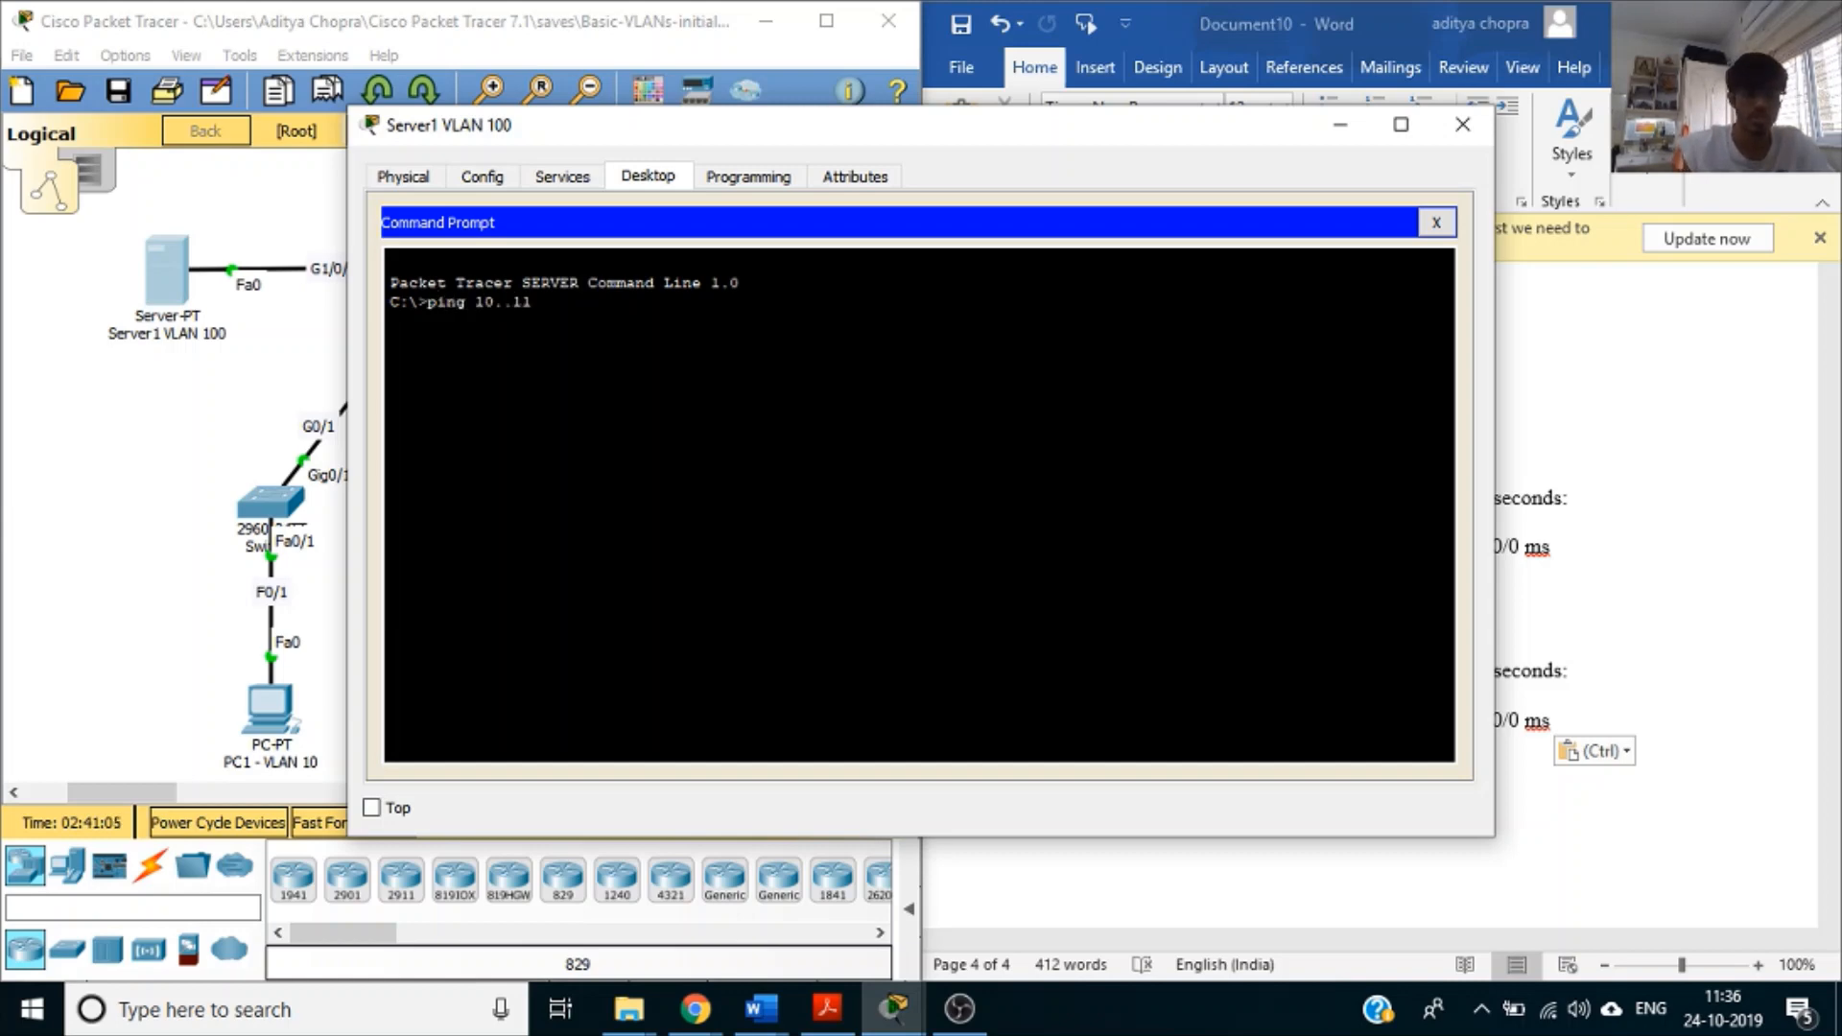
{"action": "key", "text": "BackSpace"}
{"action": "key", "text": "BackSpace"}
{"action": "key", "text": "BackSpace"}
{"action": "type", "text": "1.1.2"}
{"action": "key", "text": "Return"}
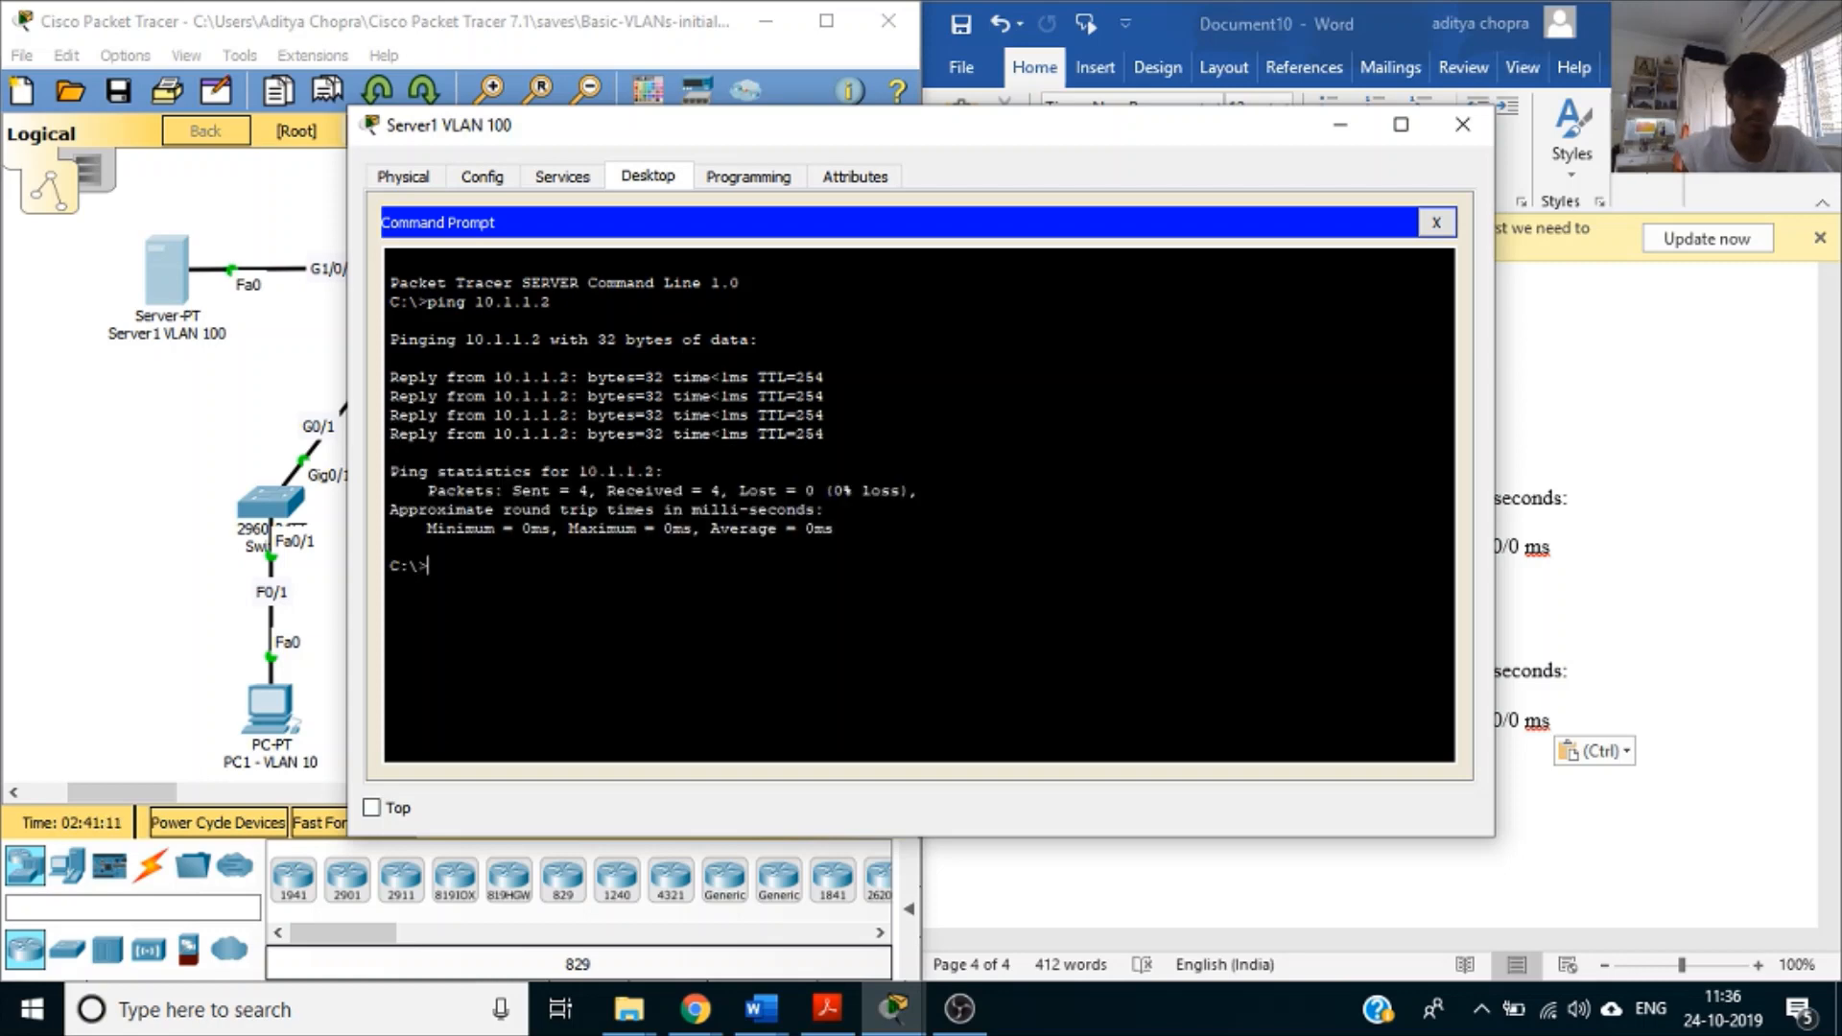
- Ping 10.1.30.254 from Server1 and close the server's window
{"action": "type", "text": "ping 10.1"}
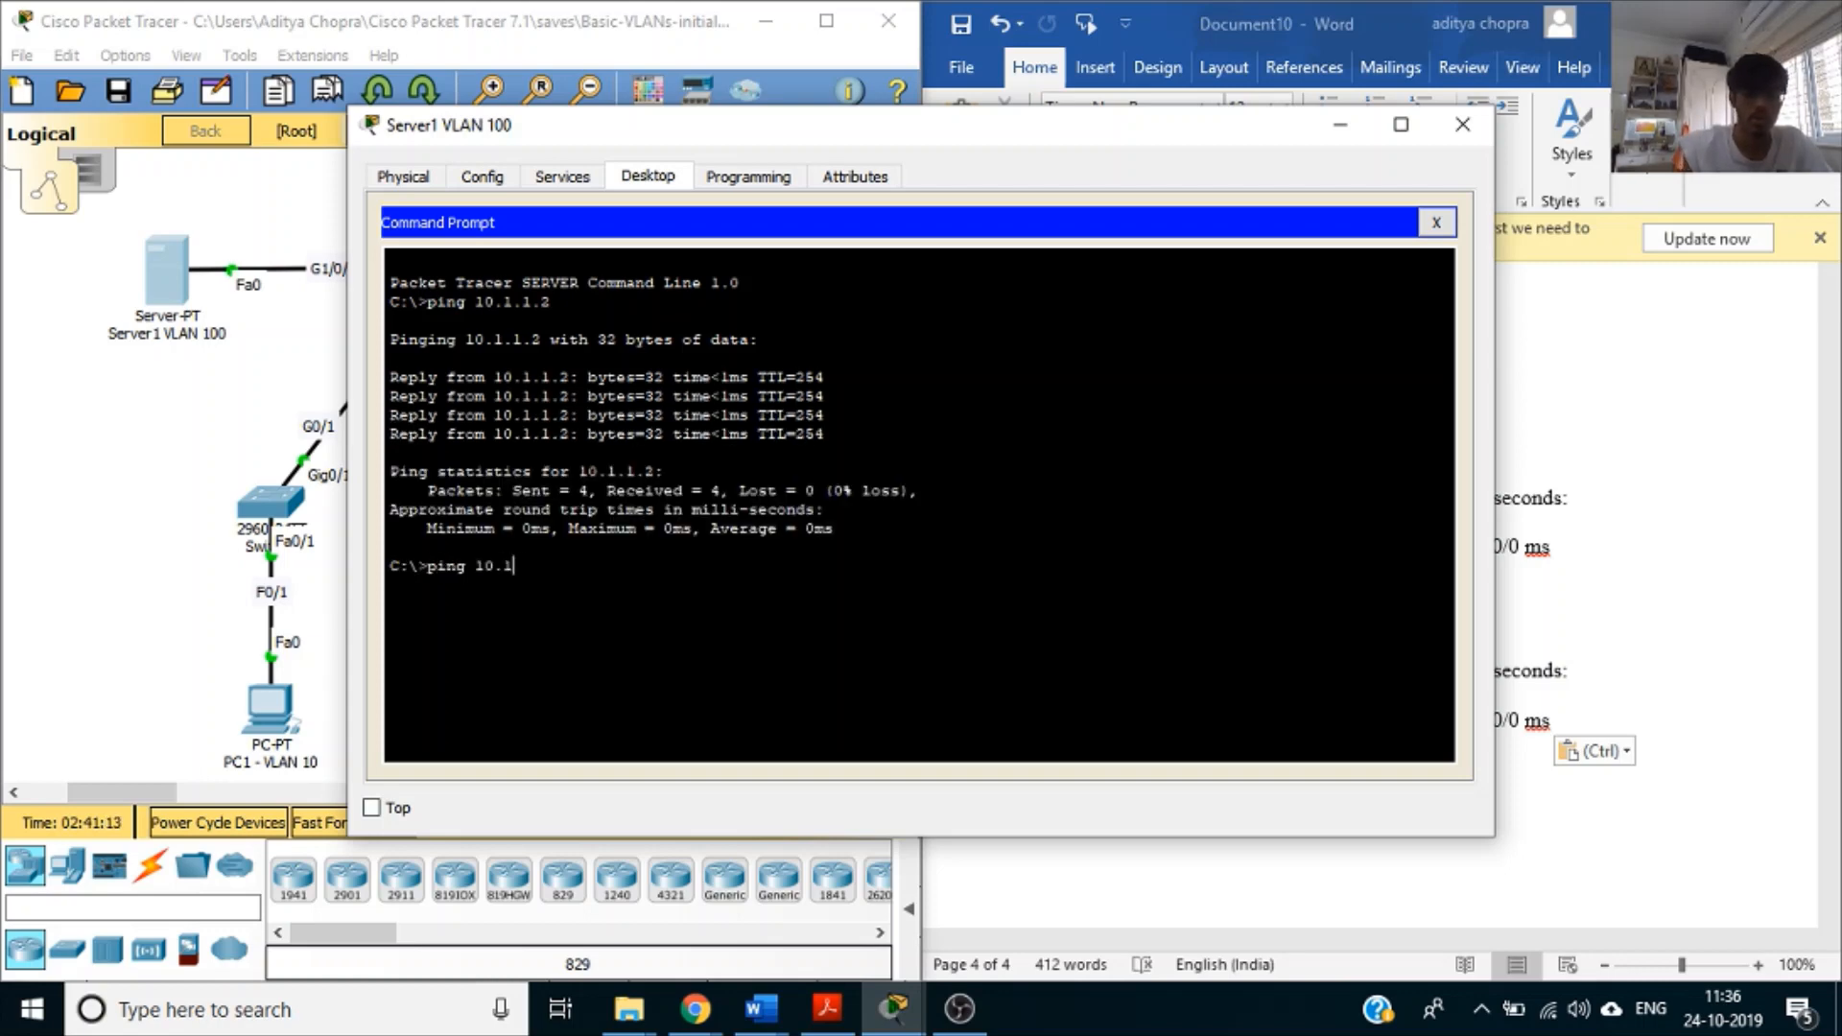
{"action": "type", "text": ".30"}
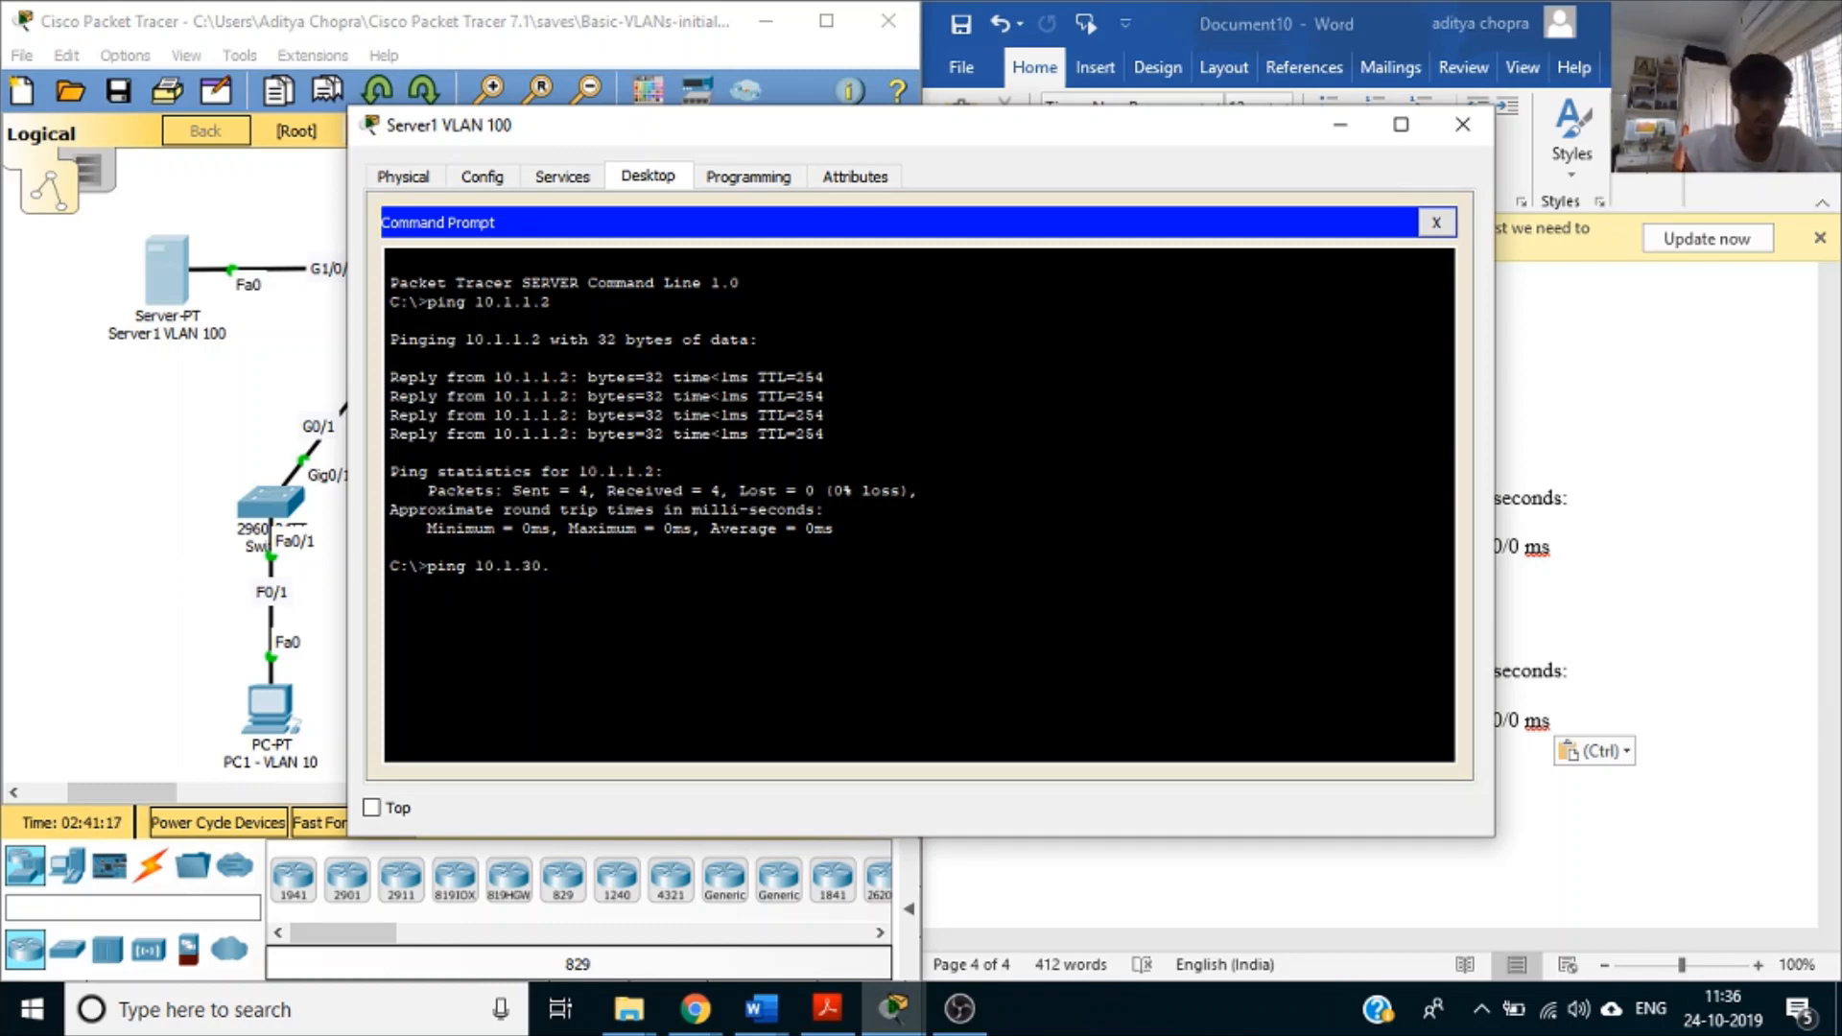
{"action": "type", "text": ".254"}
{"action": "key", "text": "Return"}
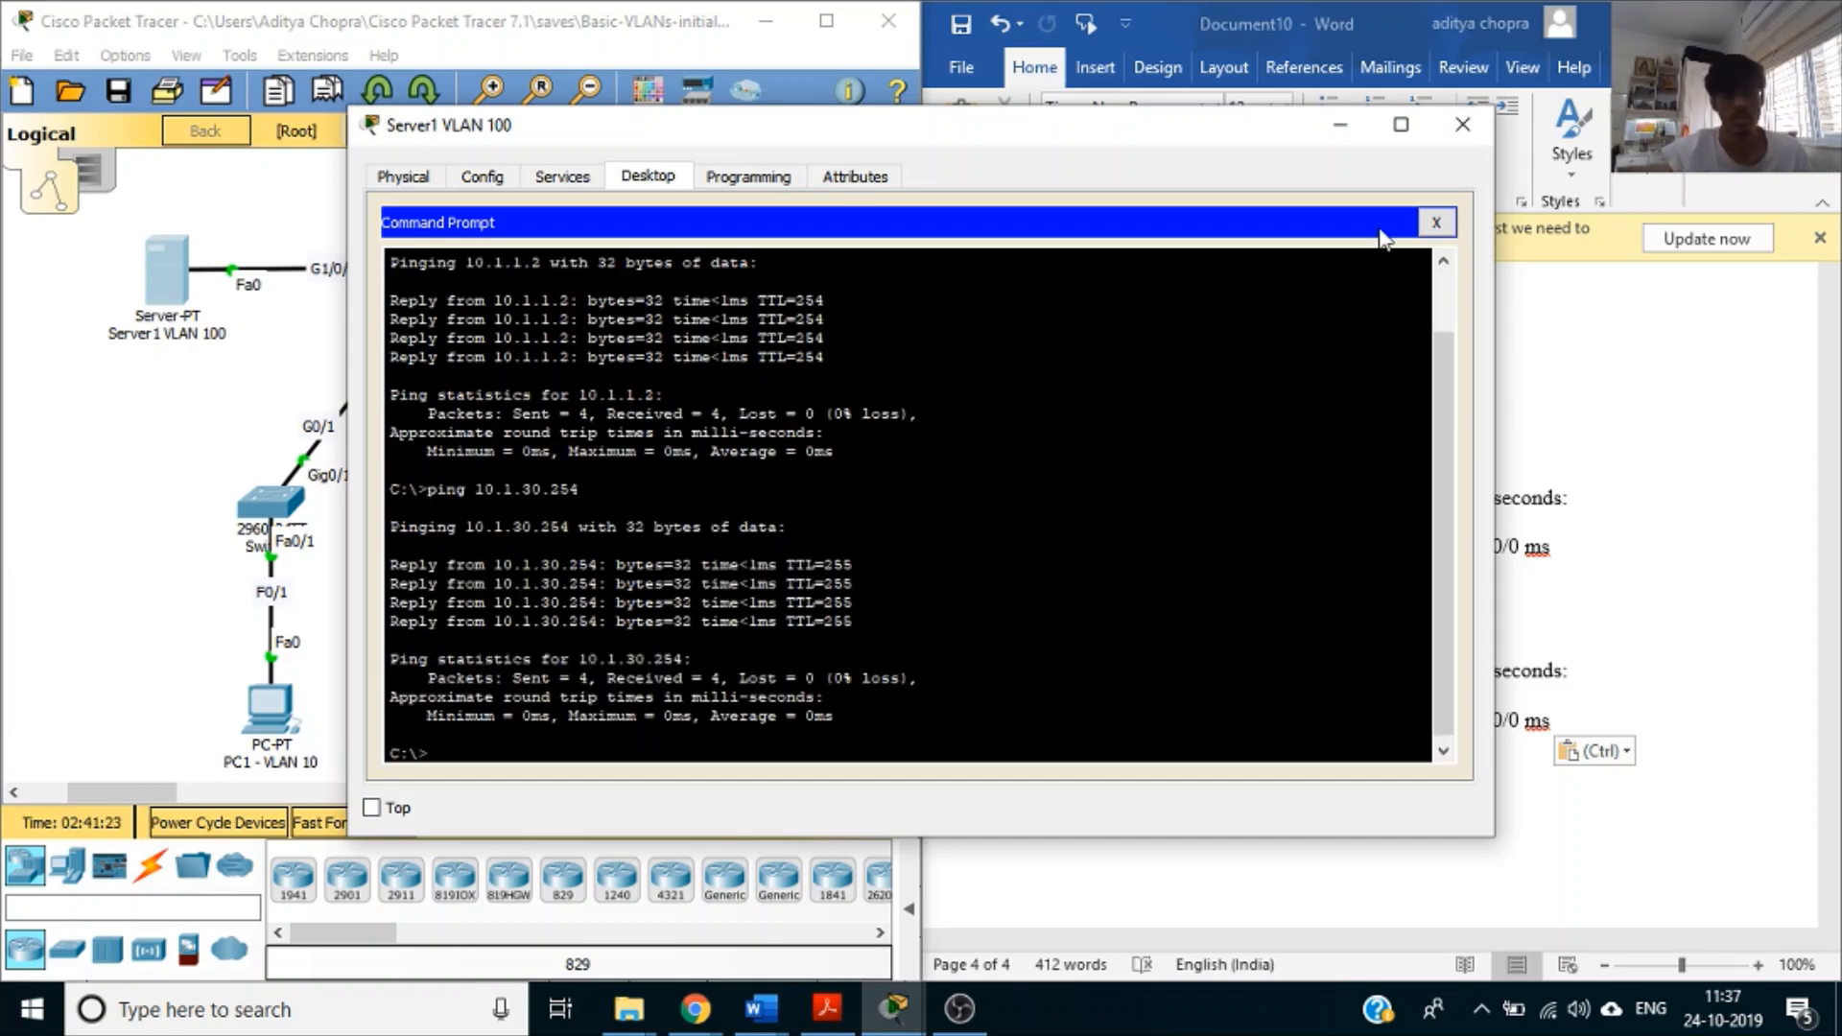
{"action": "left_click", "coordinate": [1462, 125]}
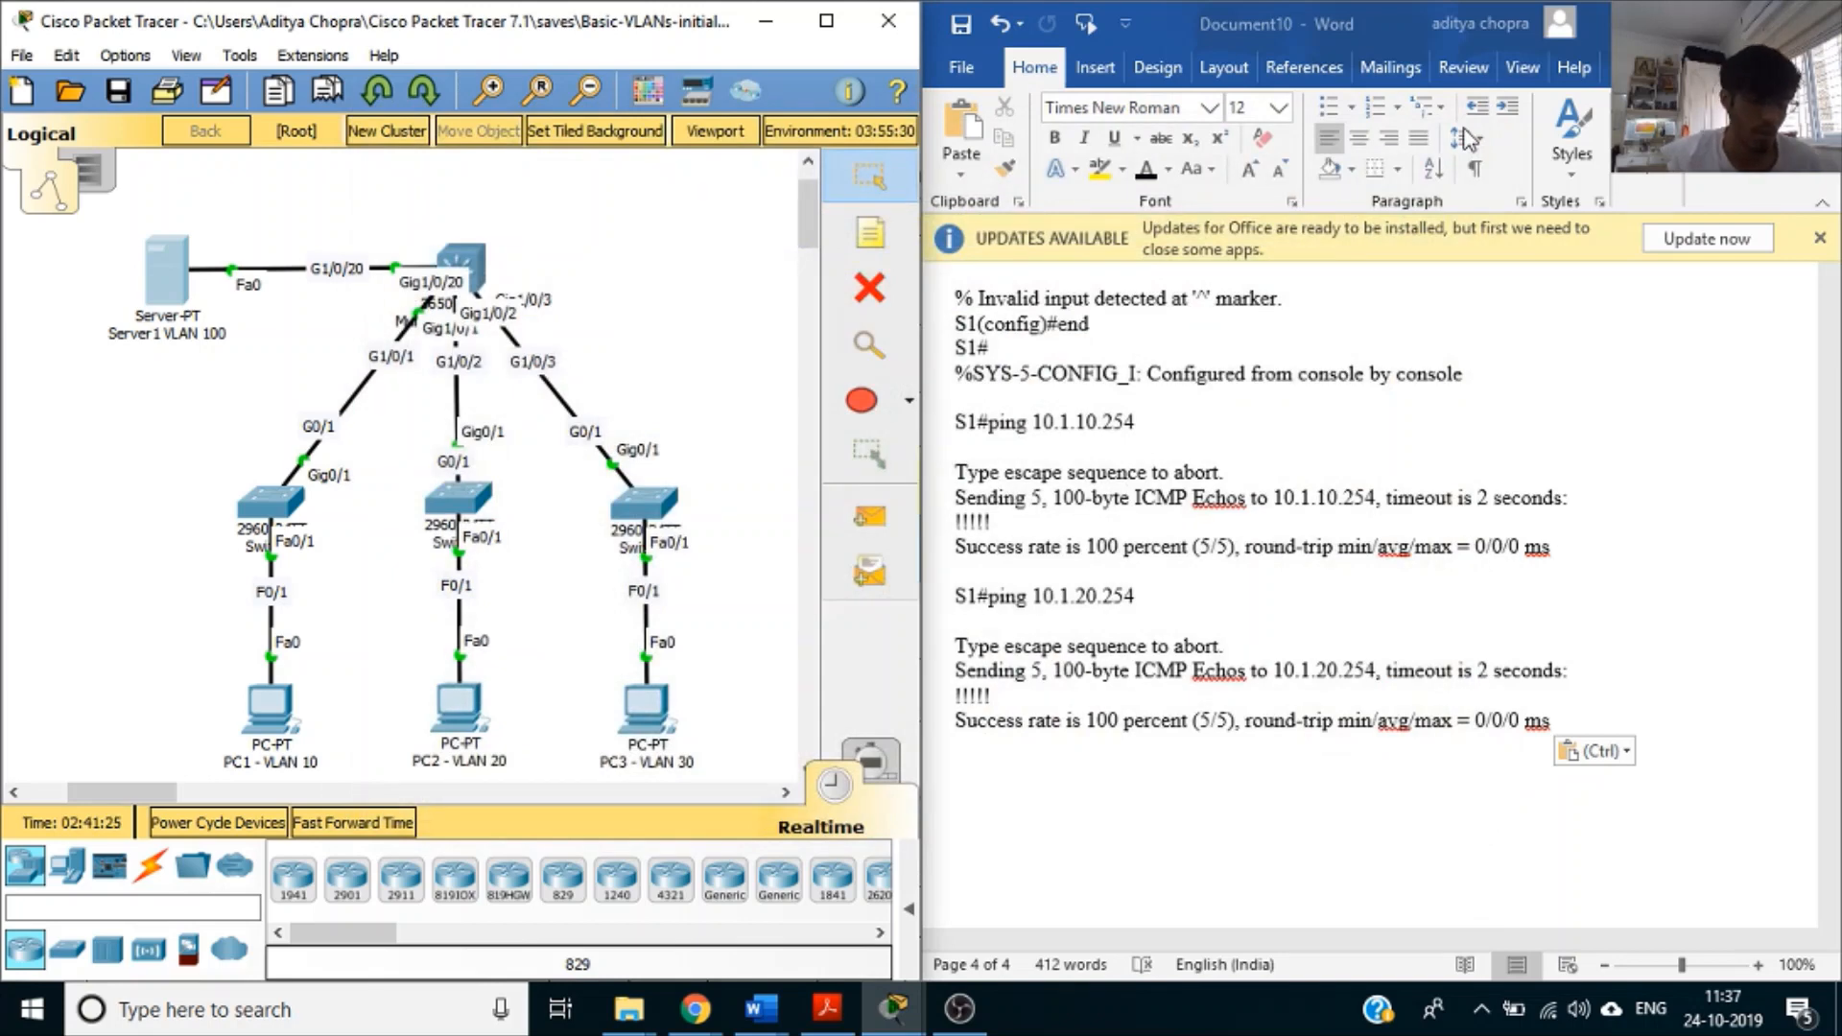